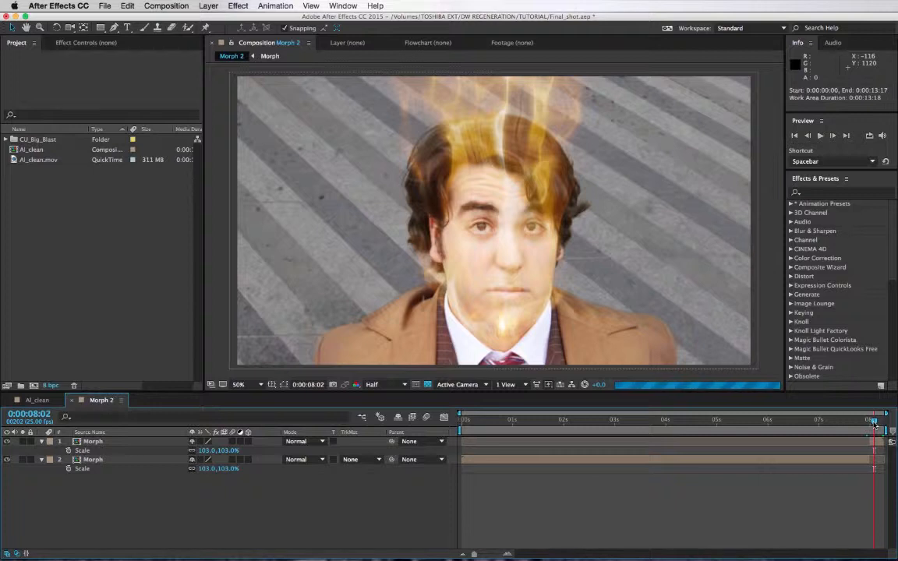
Step: Review the Morph 2 composition up to 0:00:08:06 and the opening of the Al_clean composition, finishing in Al_clean
{"action": "left_click_drag", "start_coordinate": [873, 423], "coordinate": [893, 426]}
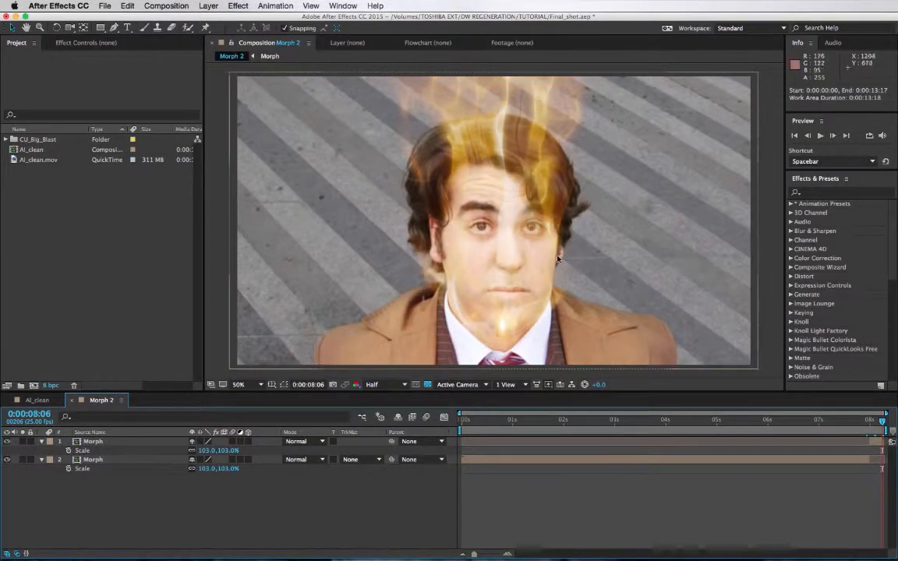
{"action": "left_click", "coordinate": [42, 400]}
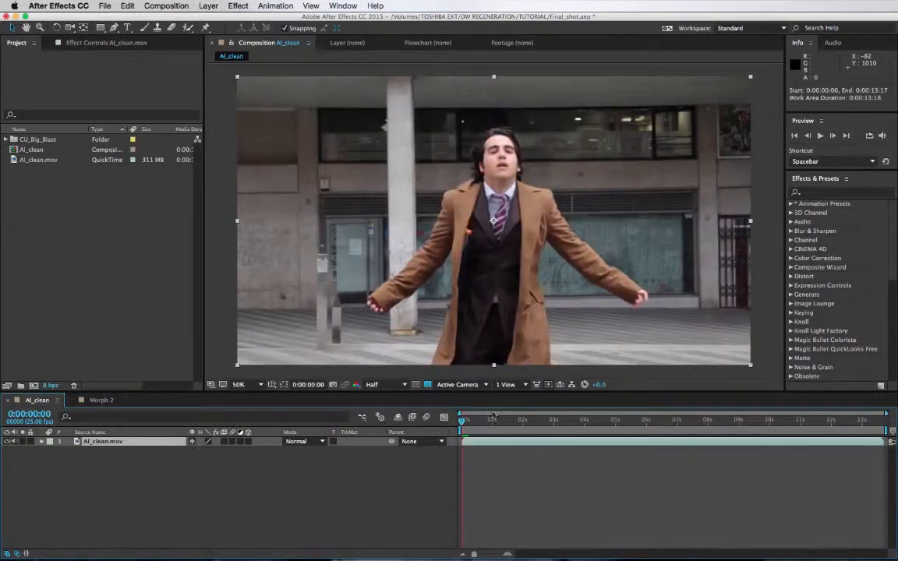
{"action": "left_click_drag", "start_coordinate": [463, 422], "coordinate": [439, 437]}
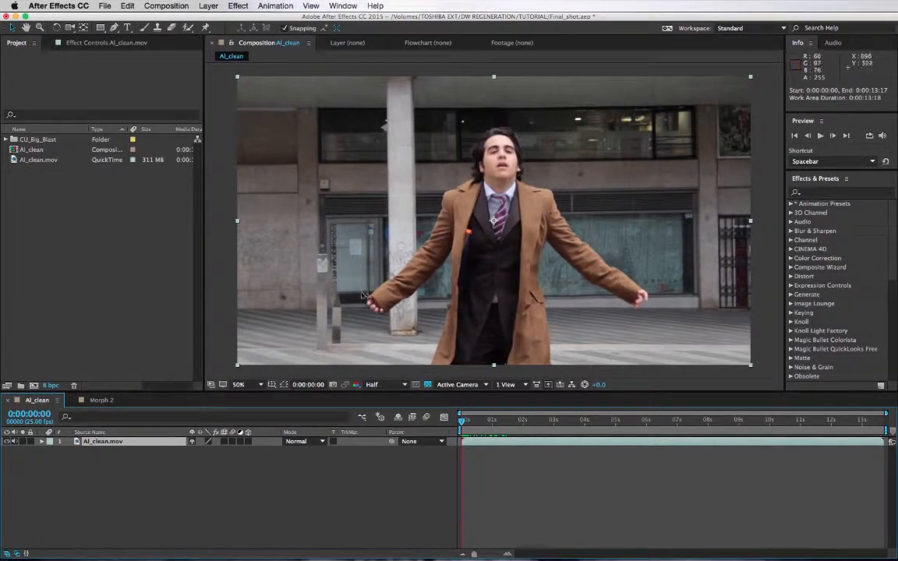
{"action": "left_click", "coordinate": [101, 400]}
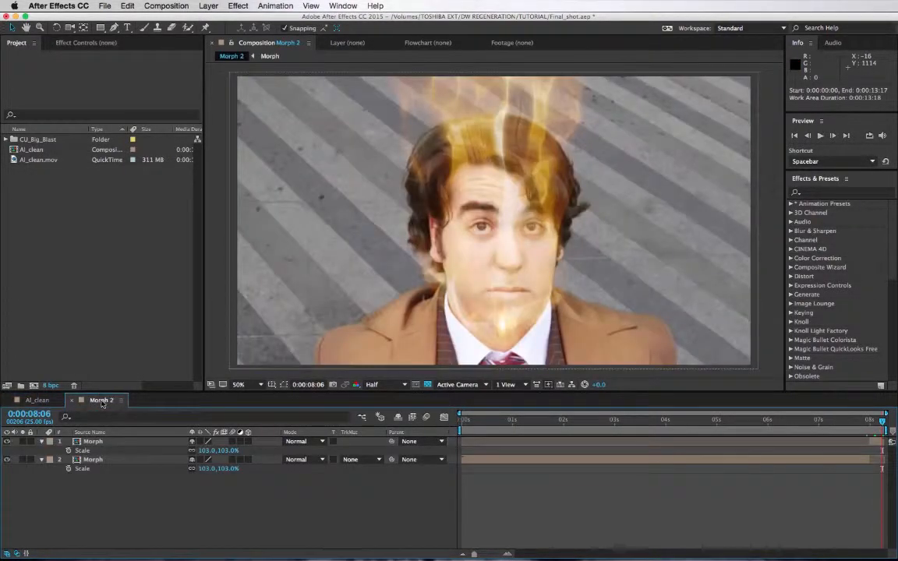
{"action": "left_click", "coordinate": [37, 400]}
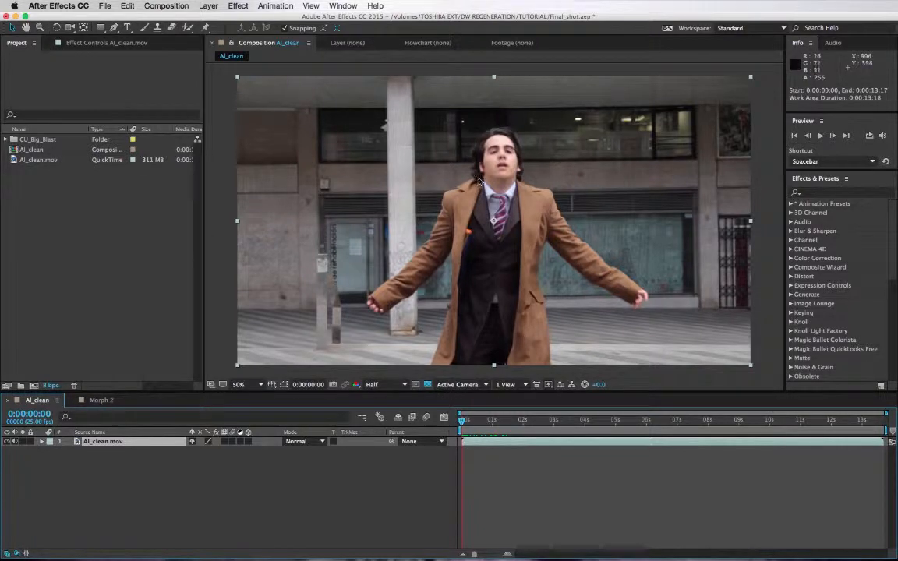
Step: End the work area at 0:00:02:00 and trim the Al_clean composition to it
{"action": "left_click", "coordinate": [522, 421]}
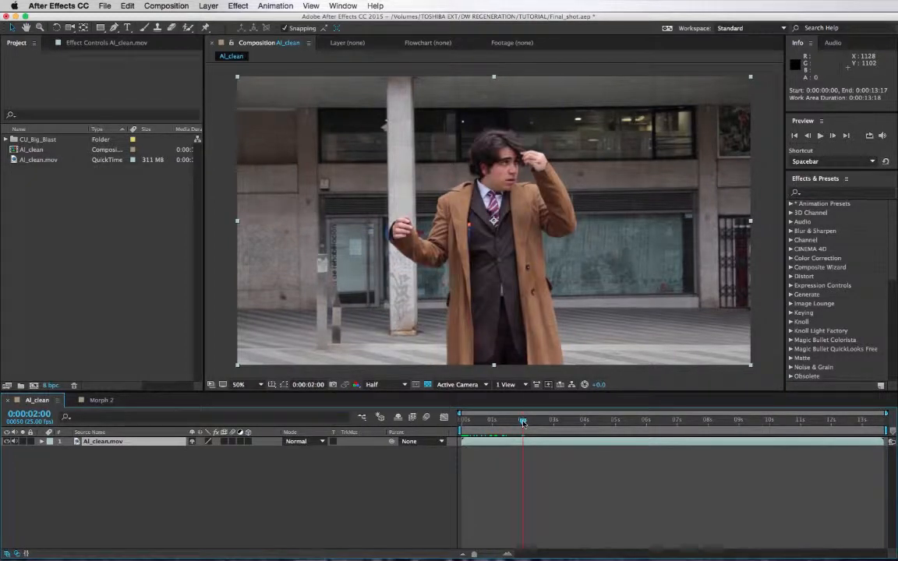
{"action": "key", "text": "n"}
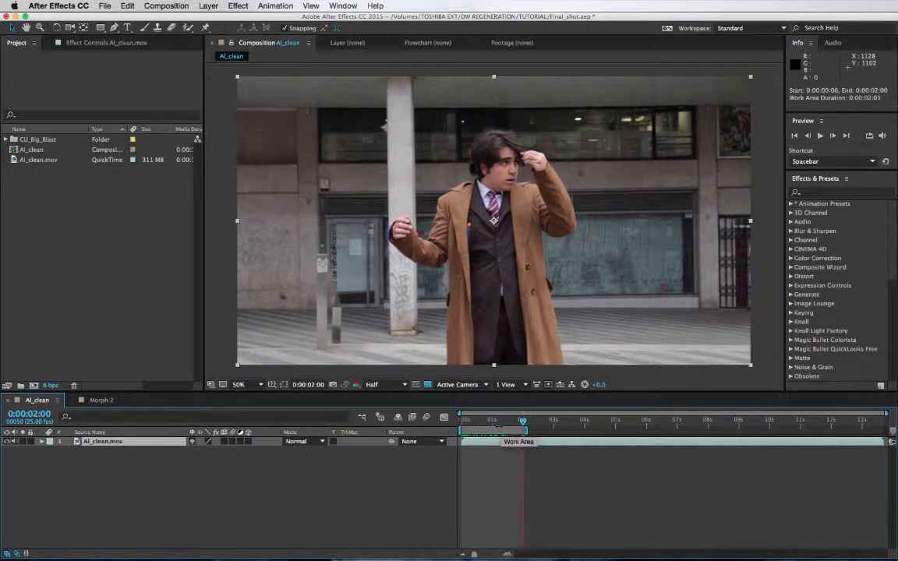
{"action": "right_click", "coordinate": [499, 430]}
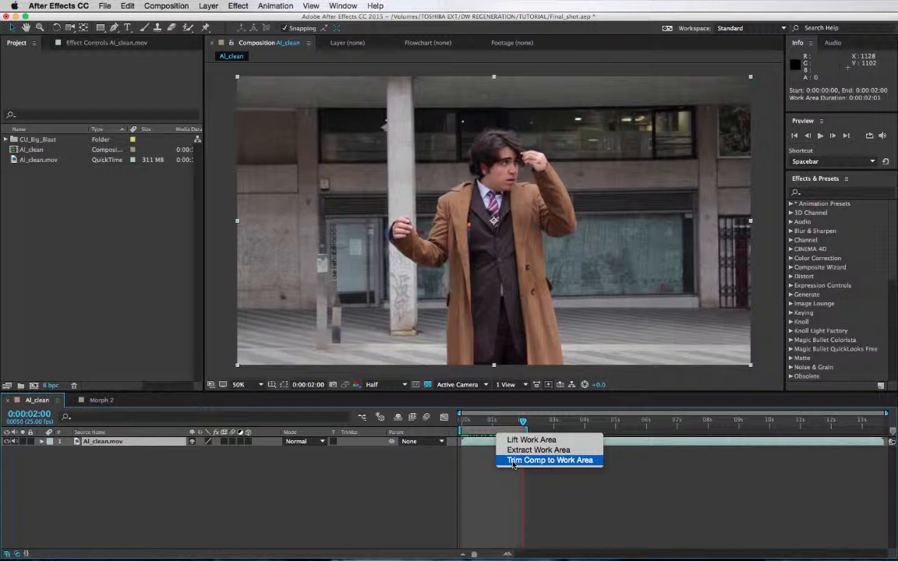
{"action": "left_click", "coordinate": [516, 460]}
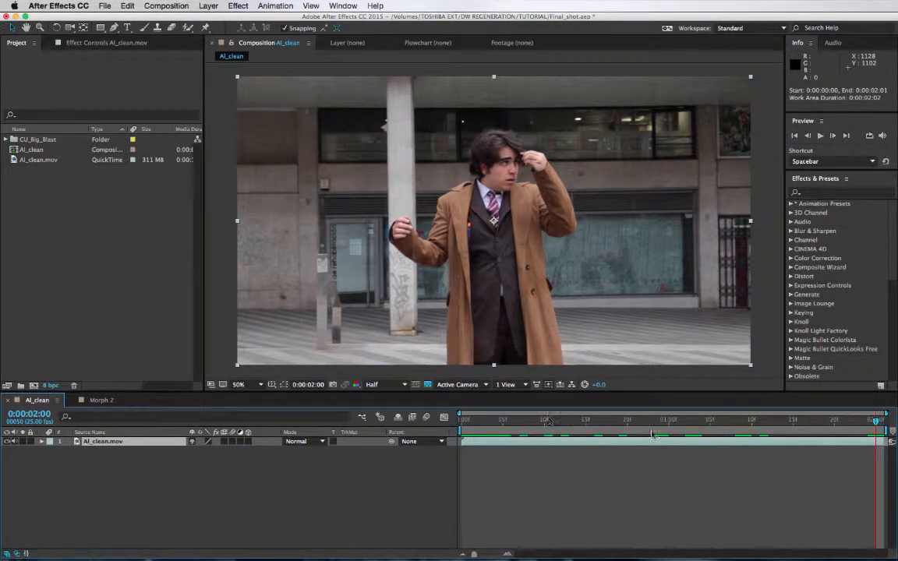
Step: Preview the trimmed Al_clean composition from its first frame
{"action": "left_click", "coordinate": [465, 421]}
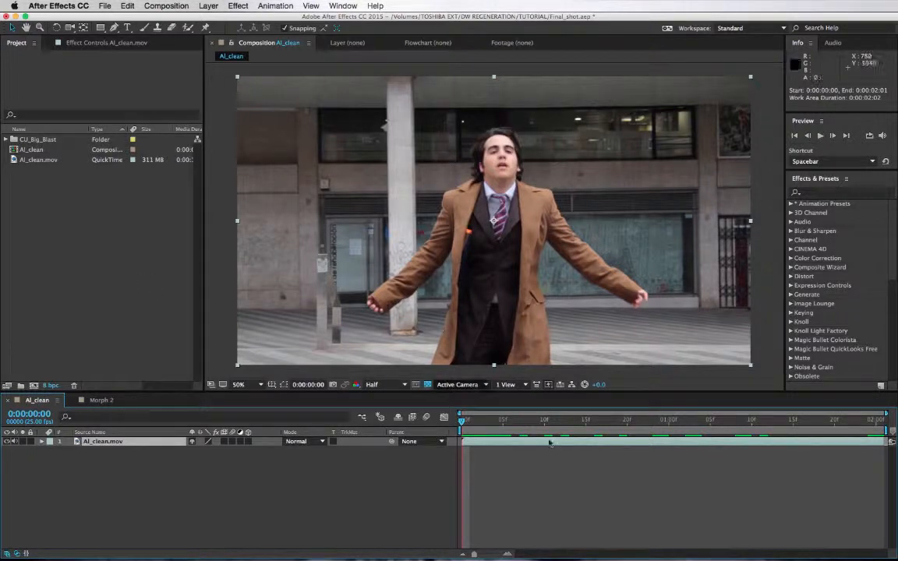
{"action": "key", "text": "space"}
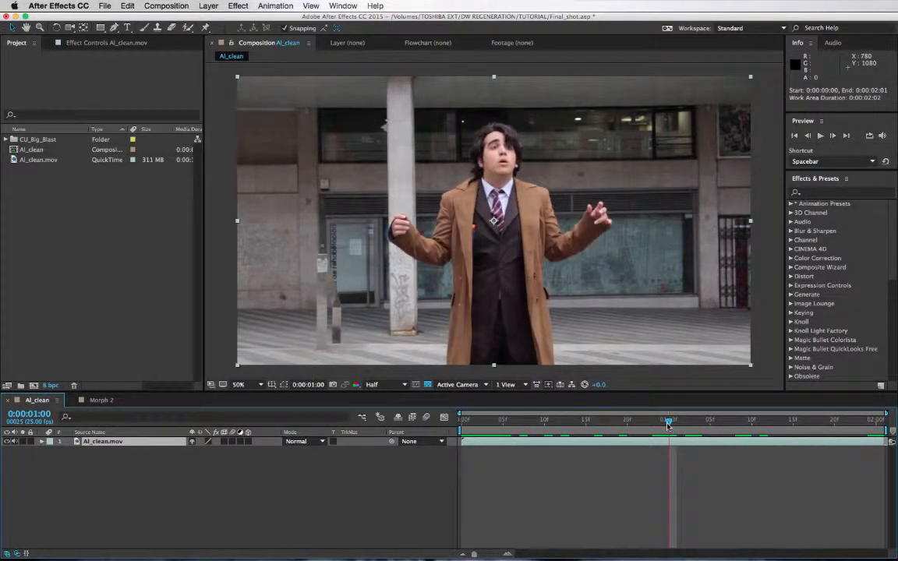
{"action": "key", "text": "space"}
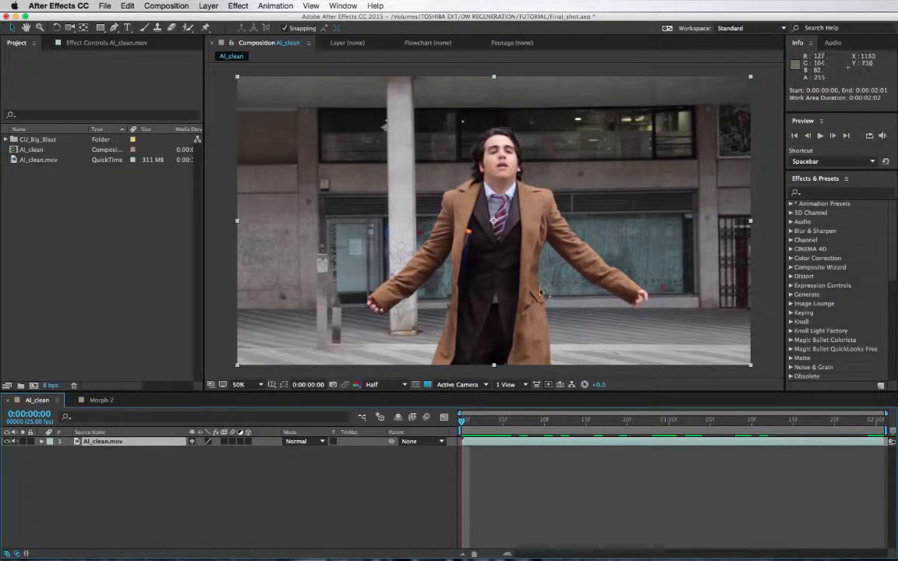
Step: Start a new solid layer named Big_Blast with the cyan colour 00E8FF
{"action": "left_click", "coordinate": [208, 5]}
{"action": "mouse_move", "coordinate": [255, 19]}
{"action": "left_click", "coordinate": [361, 32]}
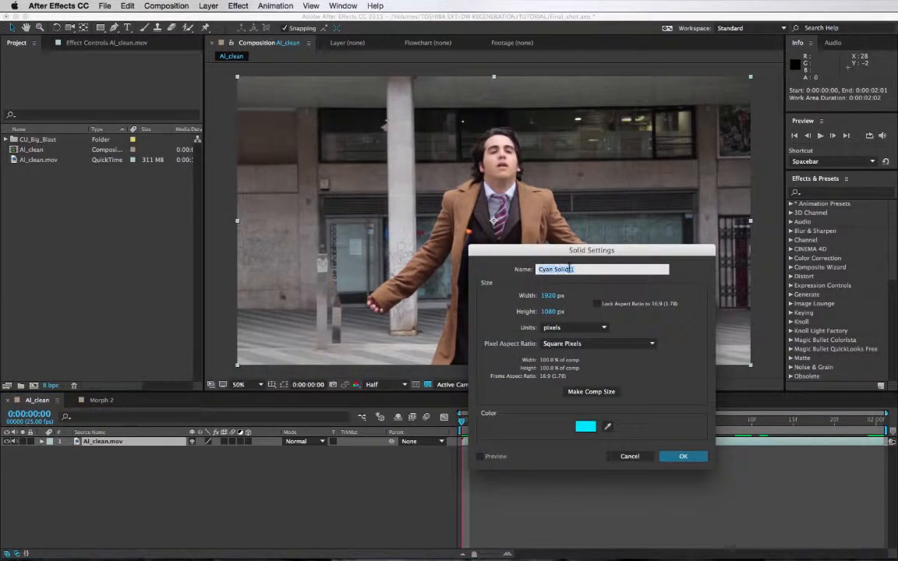
{"action": "left_click", "coordinate": [589, 427]}
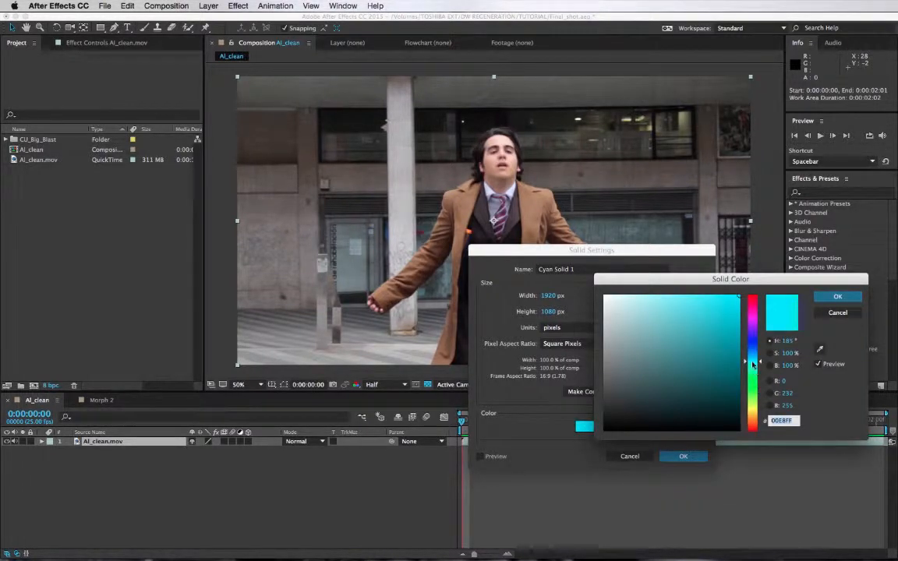
{"action": "left_click", "coordinate": [836, 296]}
{"action": "left_click", "coordinate": [585, 270]}
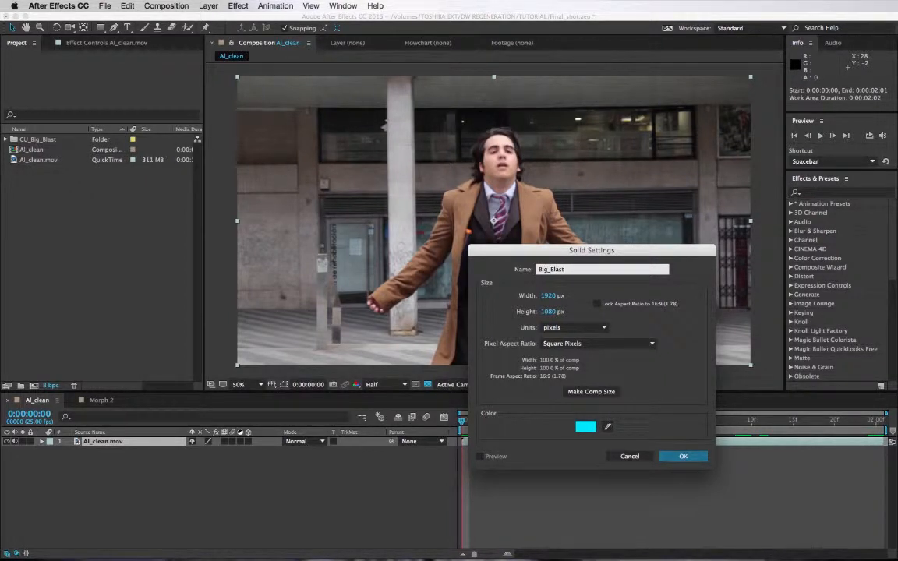
Step: Make the solid larger than the frame, 2152 px wide and 1395 px high, and create it
{"action": "left_click", "coordinate": [554, 312]}
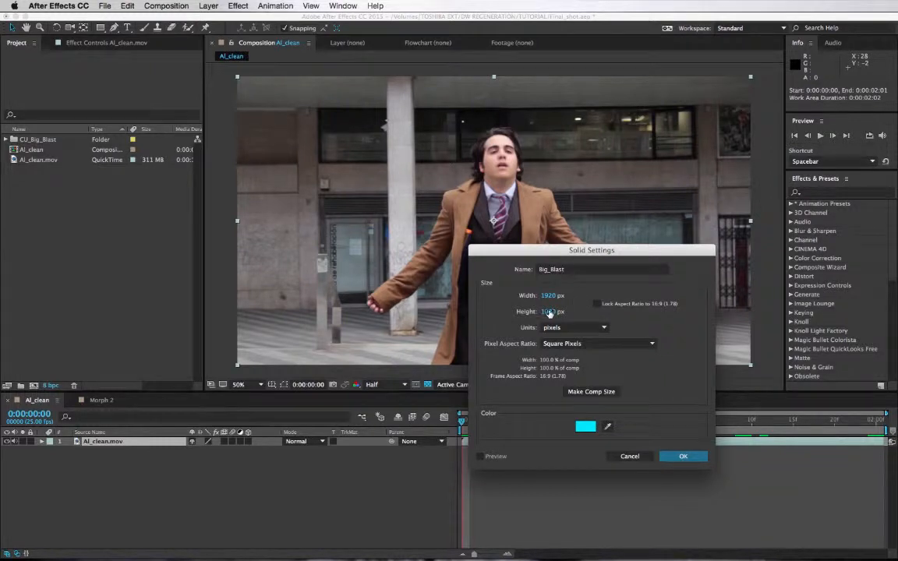
{"action": "left_click", "coordinate": [549, 312]}
{"action": "type", "text": "1083"}
{"action": "mouse_move", "coordinate": [557, 301]}
{"action": "left_mouse_down"}
{"action": "mouse_move", "coordinate": [600, 304]}
{"action": "mouse_move", "coordinate": [576, 317]}
{"action": "mouse_move", "coordinate": [567, 296]}
{"action": "left_mouse_up"}
{"action": "type", "text": "2048"}
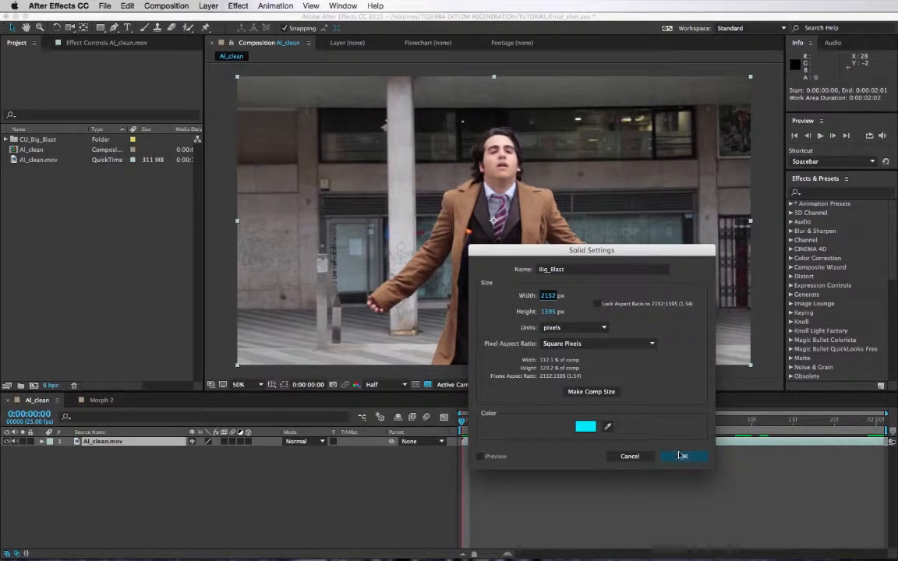
{"action": "left_click", "coordinate": [681, 456]}
Step: Try moving the Big_Blast solid off the centre of the frame, undoing each move
{"action": "left_click_drag", "start_coordinate": [501, 289], "coordinate": [445, 316]}
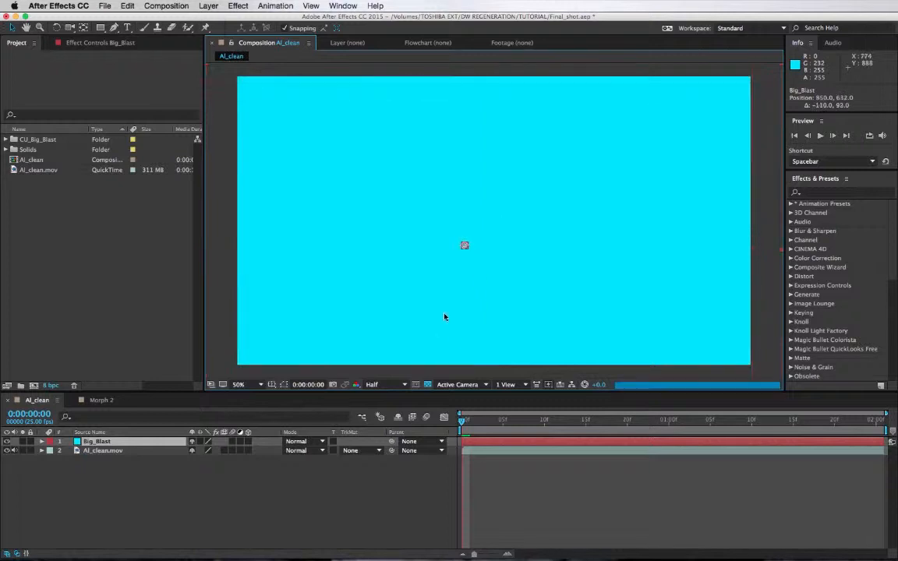
{"action": "key", "text": "super+z"}
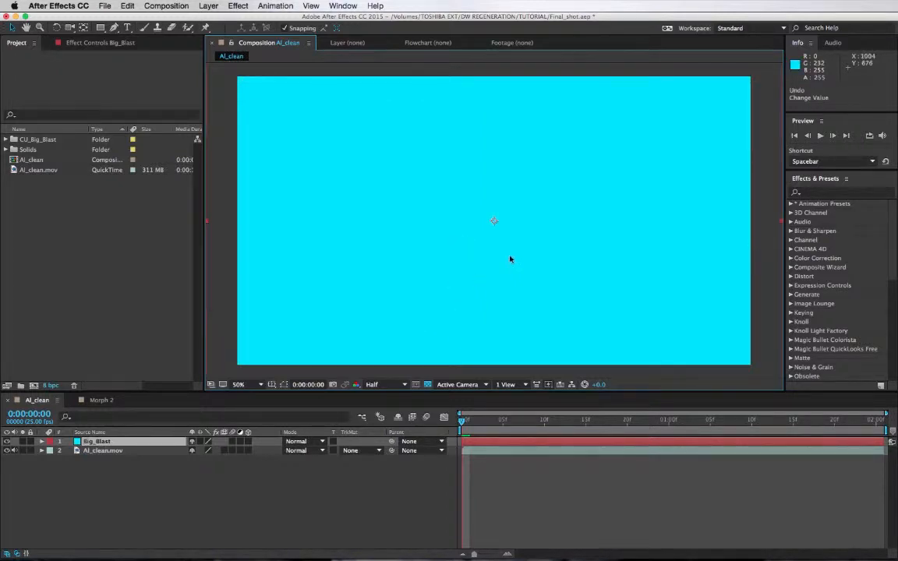
{"action": "left_click_drag", "start_coordinate": [513, 258], "coordinate": [501, 296]}
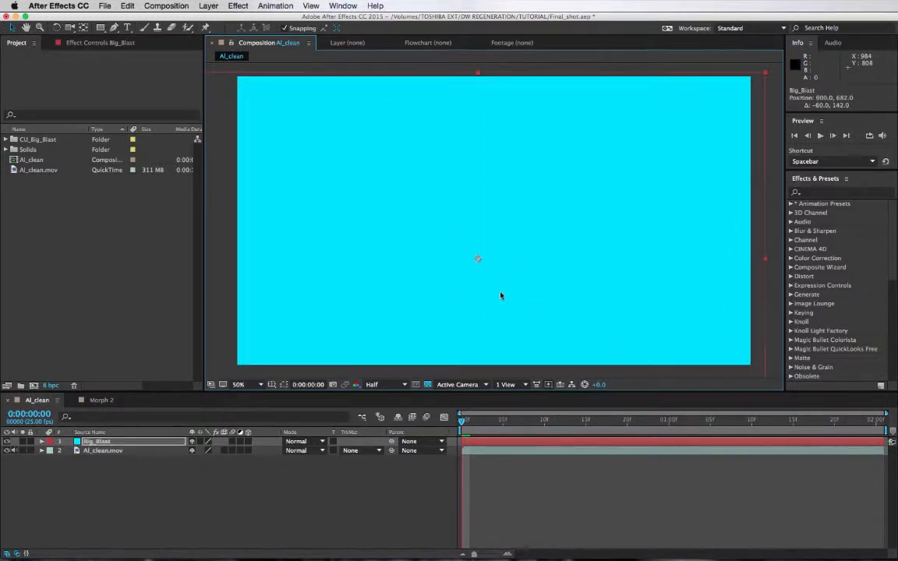
{"action": "key", "text": "super+z"}
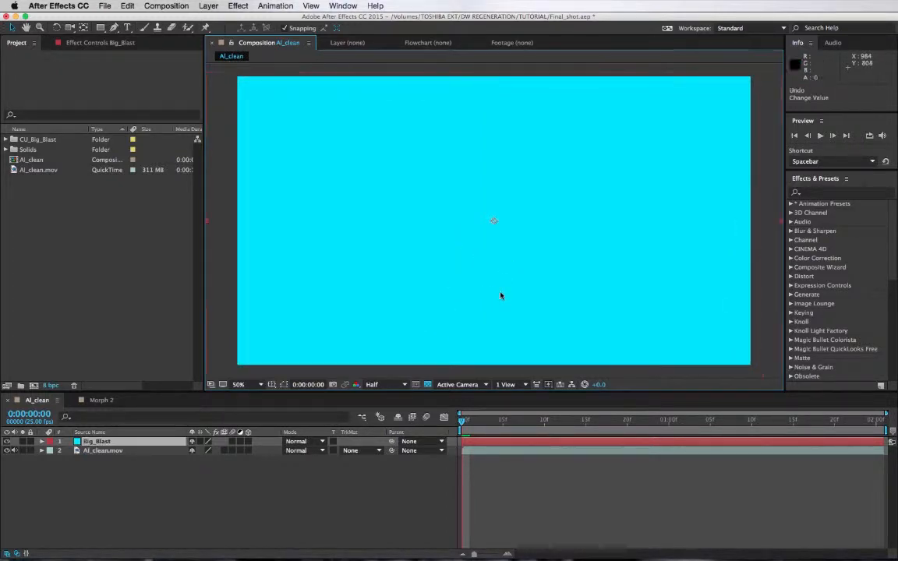
Step: Apply the Fractal Noise effect to the Big_Blast layer
{"action": "left_click", "coordinate": [92, 443]}
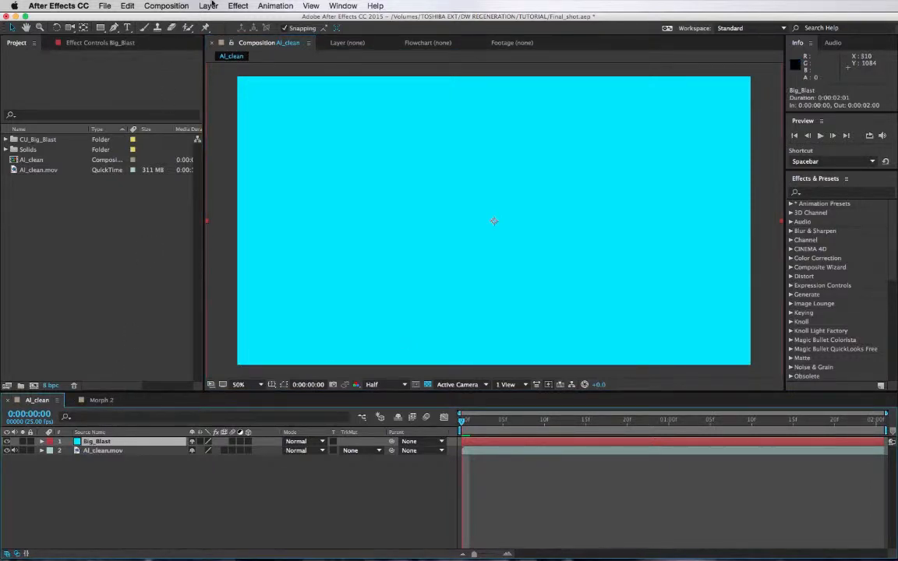
{"action": "left_click", "coordinate": [208, 6]}
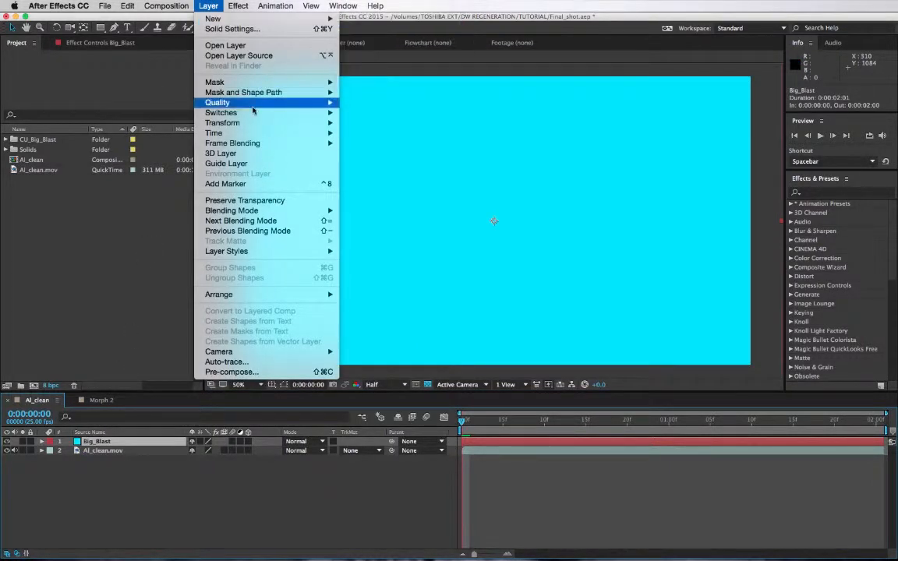
{"action": "mouse_move", "coordinate": [238, 6]}
{"action": "mouse_move", "coordinate": [269, 220]}
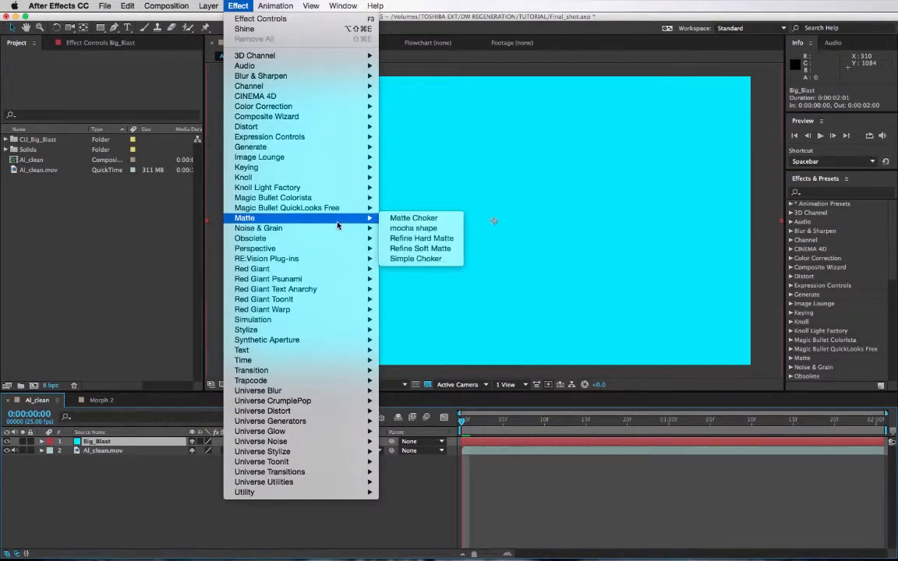
{"action": "mouse_move", "coordinate": [304, 227]}
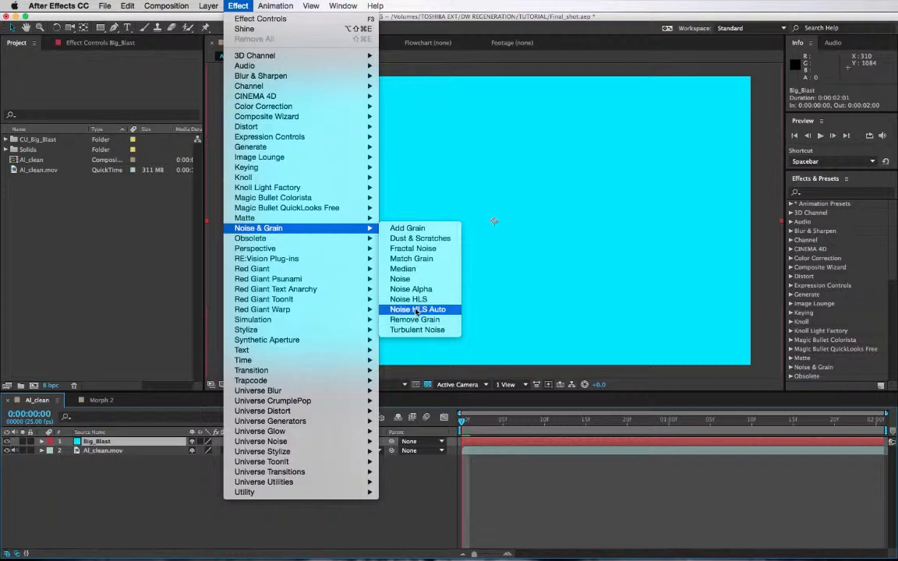
{"action": "left_click", "coordinate": [428, 250]}
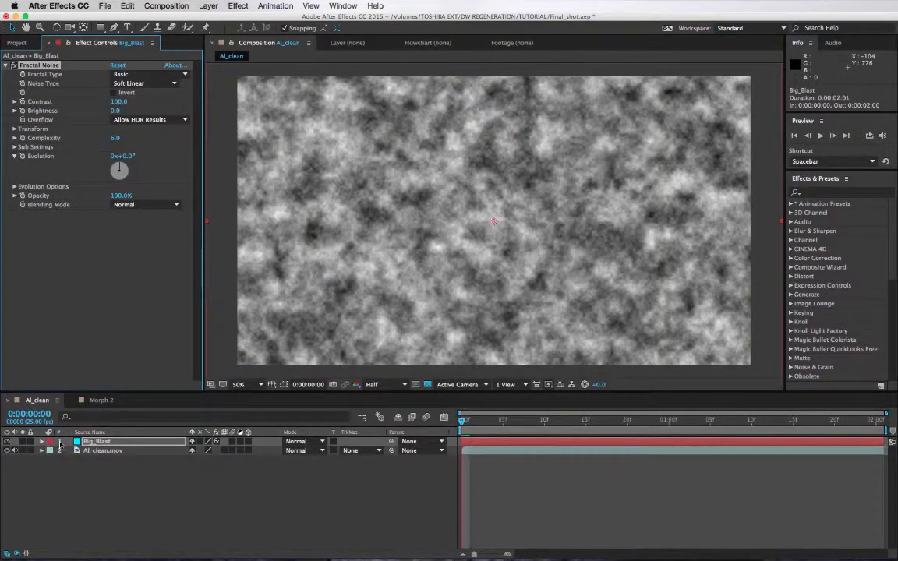
Step: Hide the Big_Blast layer and draw a closed Pen tool mask on it around the man's right fist
{"action": "left_click", "coordinate": [8, 441]}
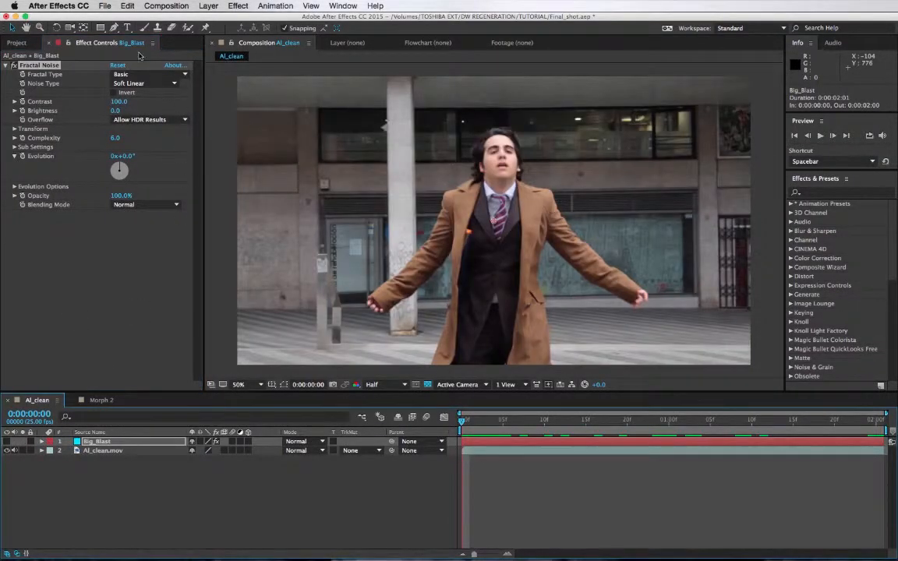
{"action": "left_click", "coordinate": [113, 28]}
{"action": "key", "text": "slash"}
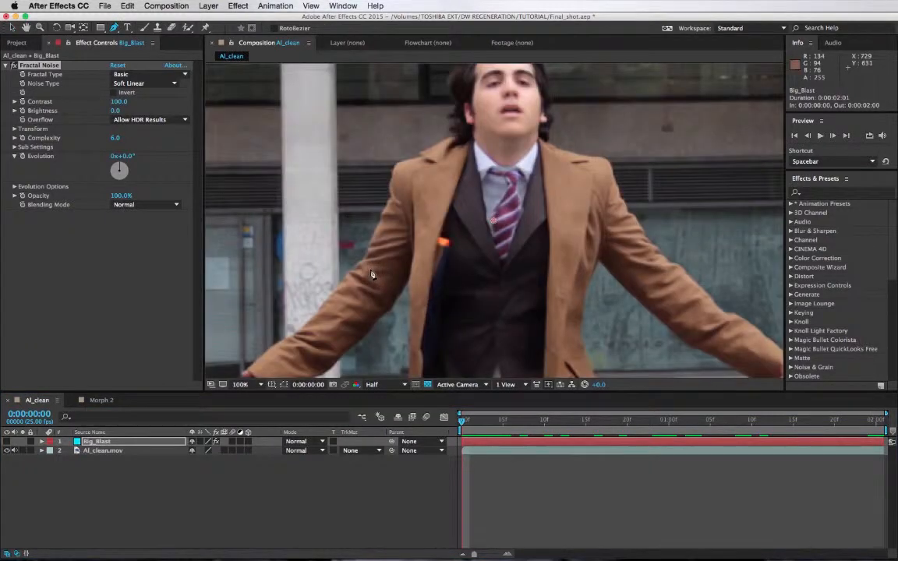
{"action": "scroll", "coordinate": [371, 274], "scroll_direction": "left", "scroll_amount": 5}
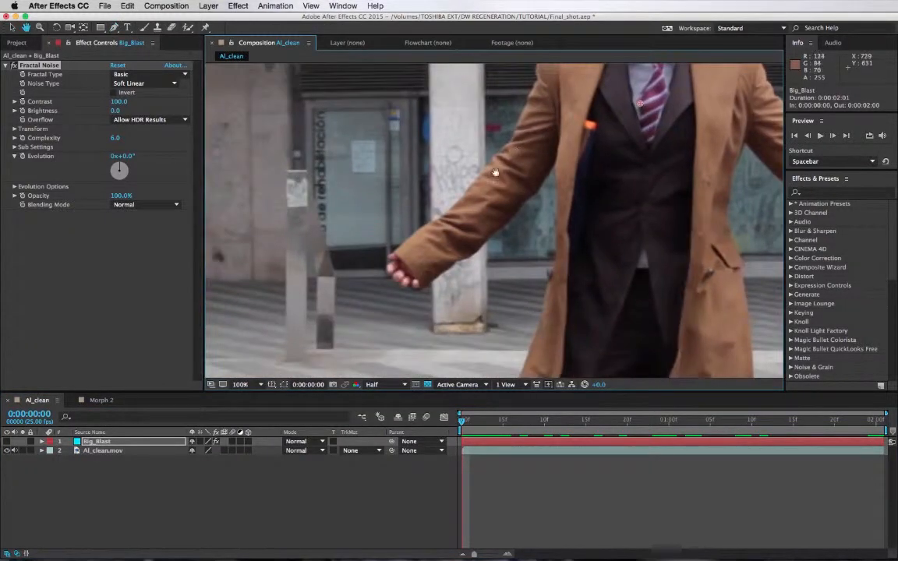
{"action": "left_click", "coordinate": [382, 247]}
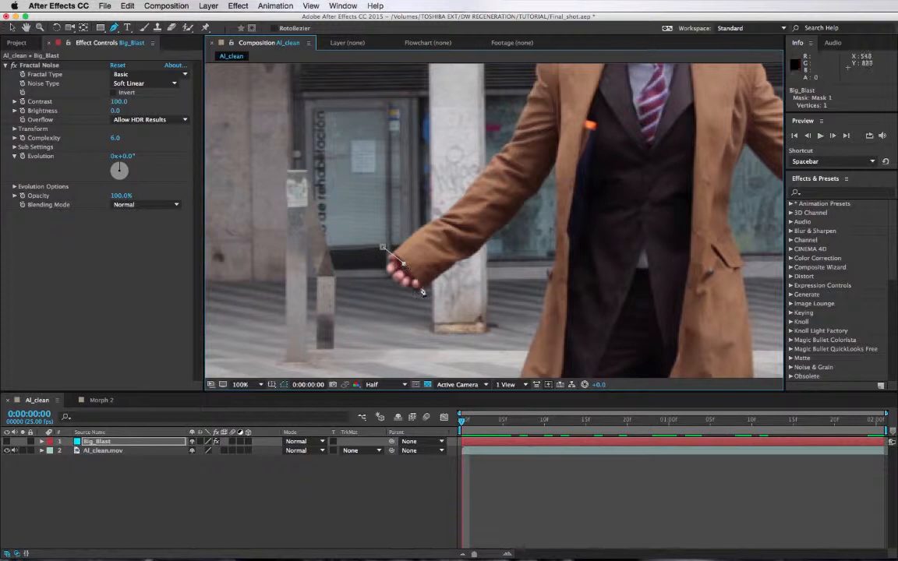
{"action": "left_click", "coordinate": [421, 292]}
{"action": "left_click", "coordinate": [406, 300]}
{"action": "left_click", "coordinate": [385, 305]}
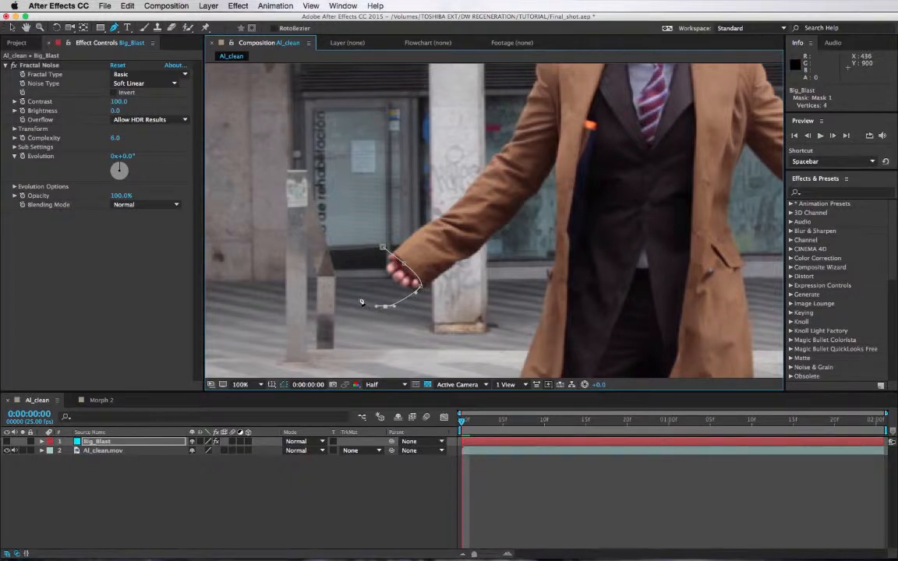
{"action": "left_click", "coordinate": [358, 290]}
{"action": "left_click", "coordinate": [361, 269]}
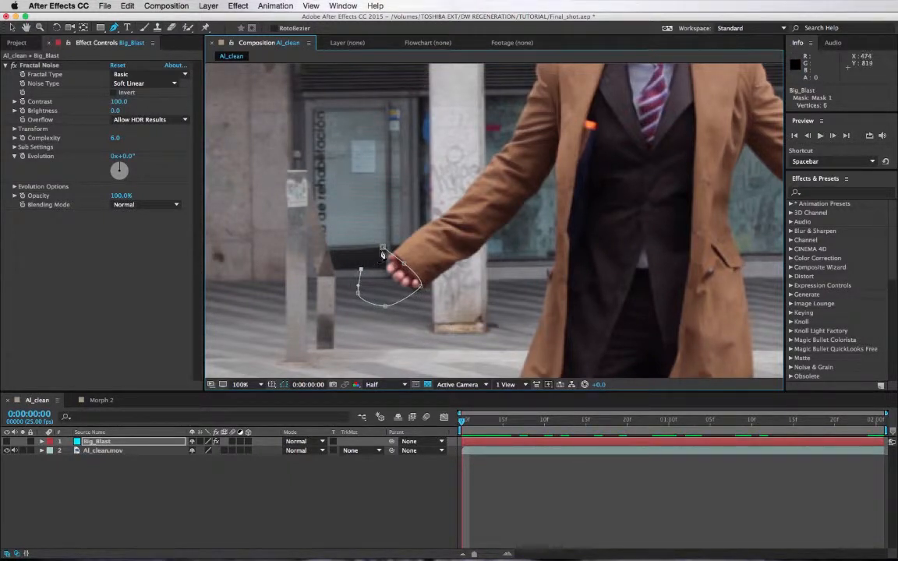
{"action": "left_click", "coordinate": [382, 249]}
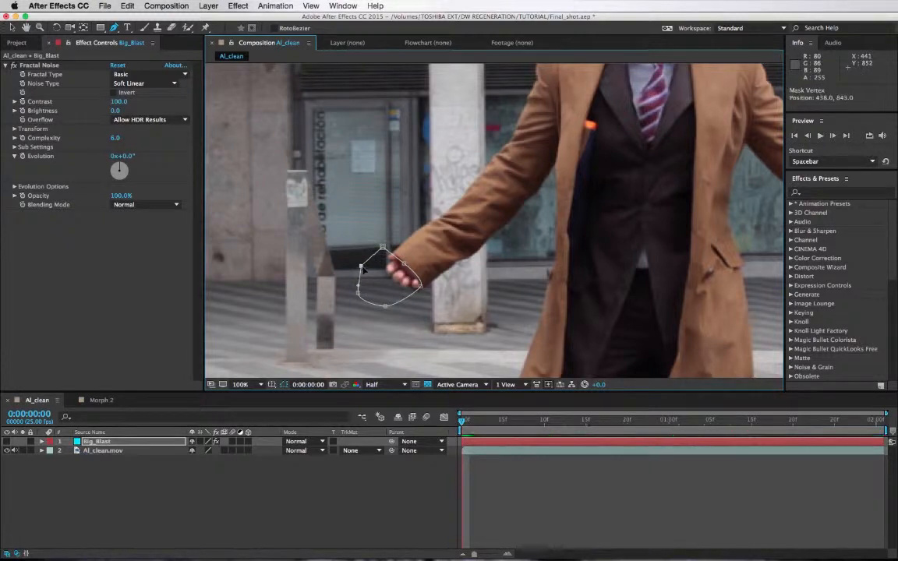
Step: Adjust the outer and lower vertices of the fist mask so its outline sits closer to the hand
{"action": "left_click", "coordinate": [366, 291]}
{"action": "left_click", "coordinate": [380, 302]}
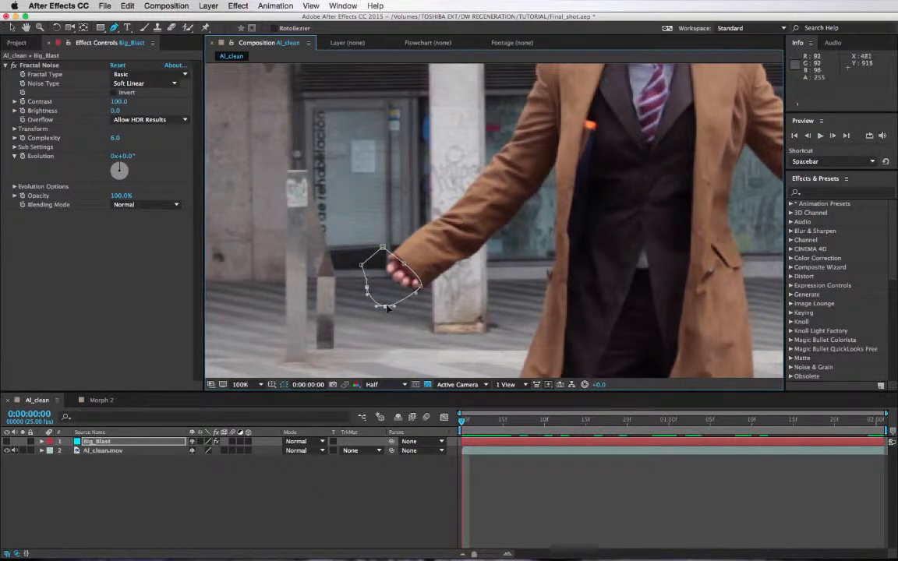
{"action": "key", "text": "ctrl+z"}
{"action": "key", "text": "ctrl+z"}
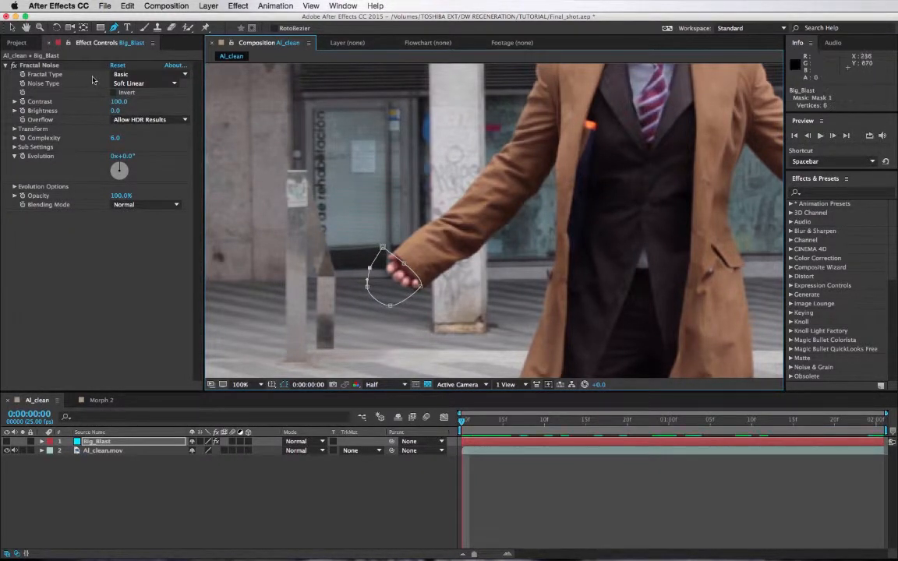
Step: Show the Big_Blast layer and pull its mask's top vertex in closer to the wrist
{"action": "left_click", "coordinate": [6, 441]}
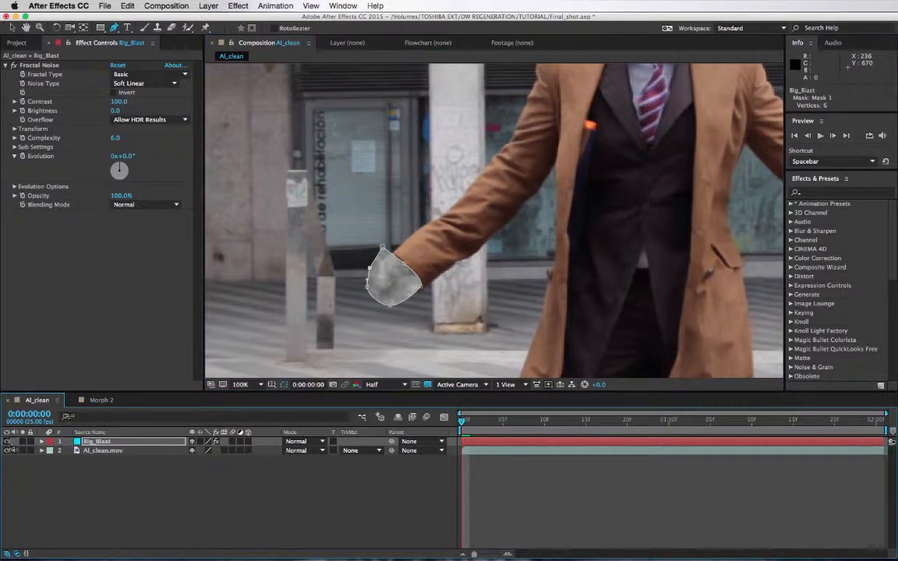
{"action": "left_click_drag", "start_coordinate": [383, 248], "coordinate": [388, 254]}
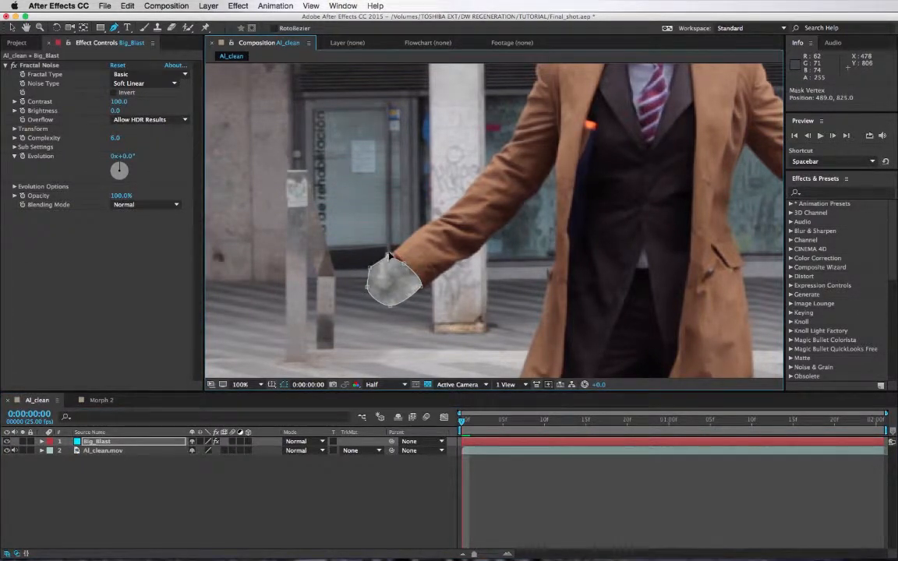
Step: Set the Fractal Noise type to Dynamic Twist and its Contrast to 385
{"action": "left_click", "coordinate": [147, 83]}
{"action": "left_click", "coordinate": [148, 74]}
{"action": "left_click", "coordinate": [148, 74]}
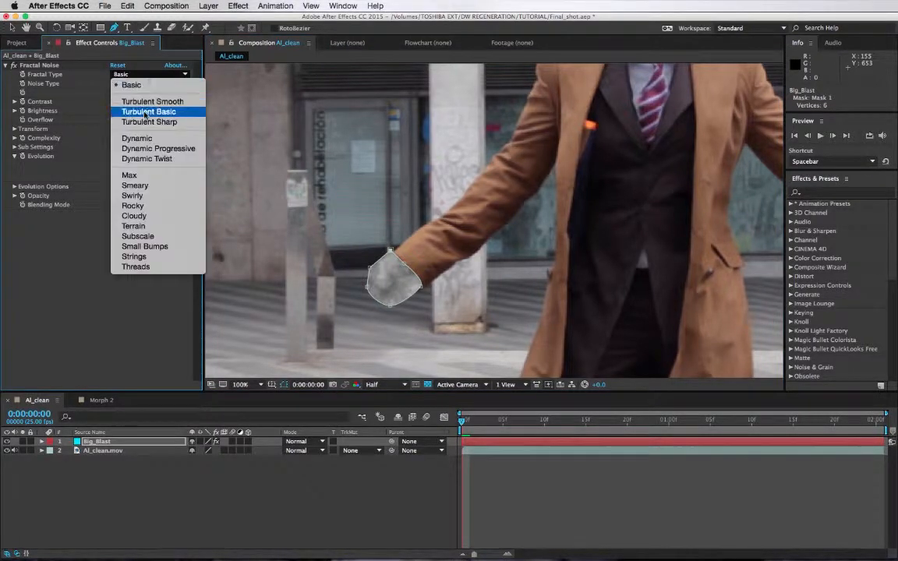
{"action": "left_click", "coordinate": [144, 159]}
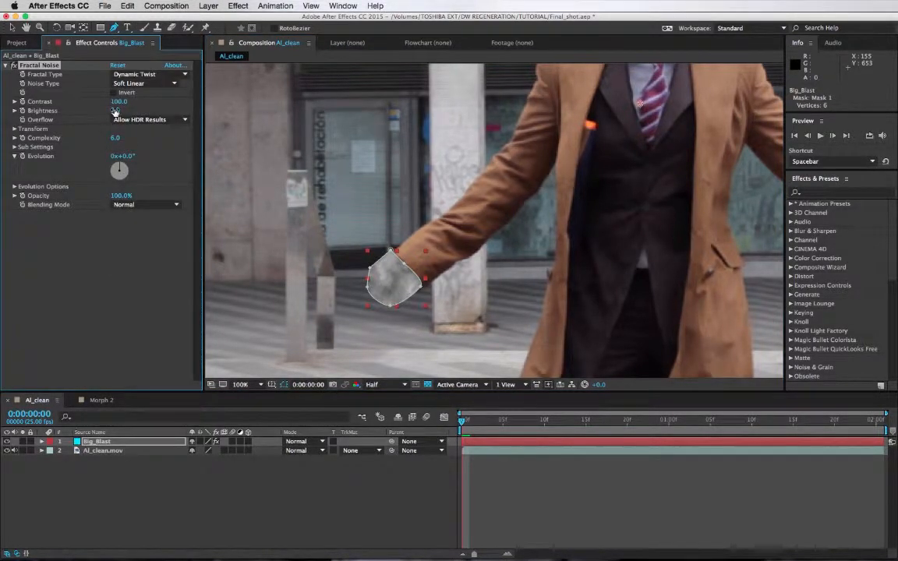
{"action": "left_click_drag", "start_coordinate": [118, 101], "coordinate": [287, 122]}
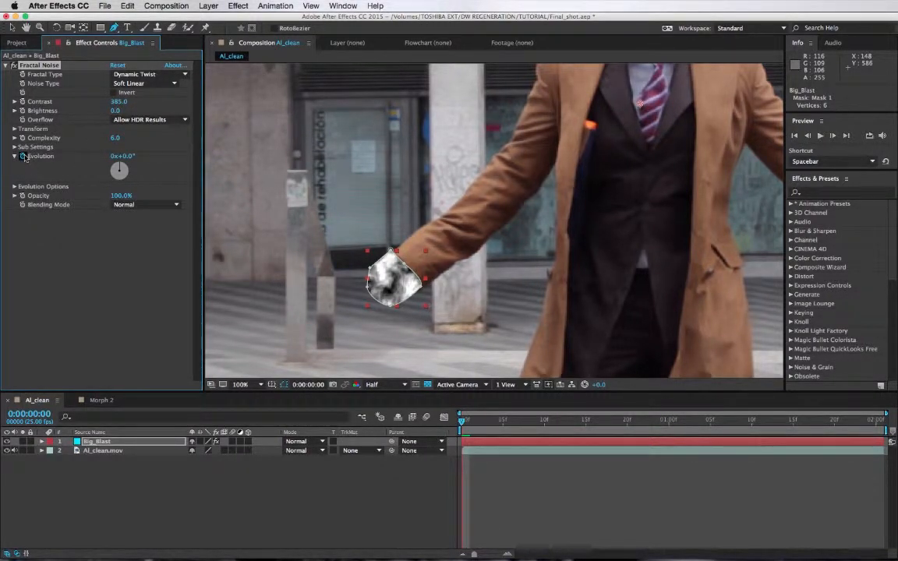
Step: Animate the Fractal Noise Evolution with the expression time*360 and collapse the layer's properties
{"action": "left_click", "coordinate": [24, 156], "text": "alt"}
{"action": "type", "text": "t"}
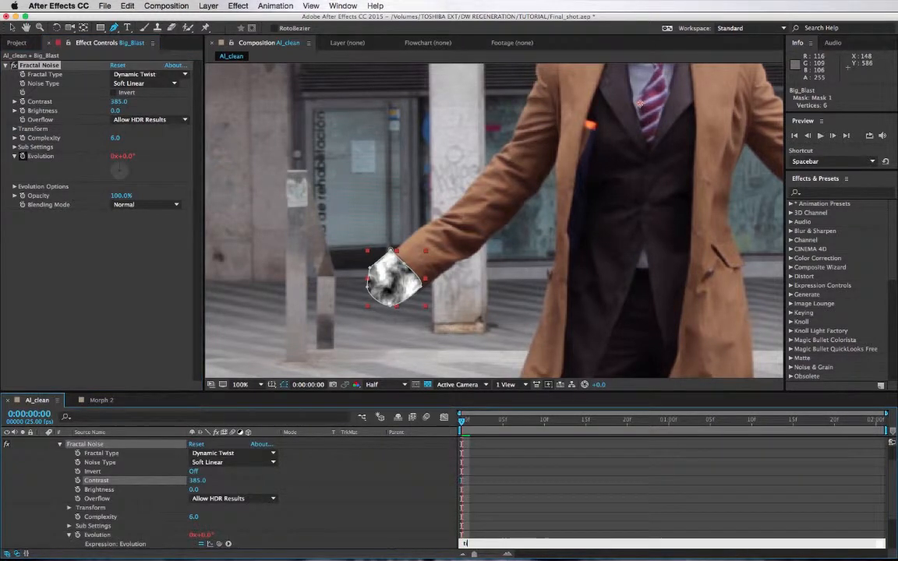
{"action": "type", "text": "ime*360"}
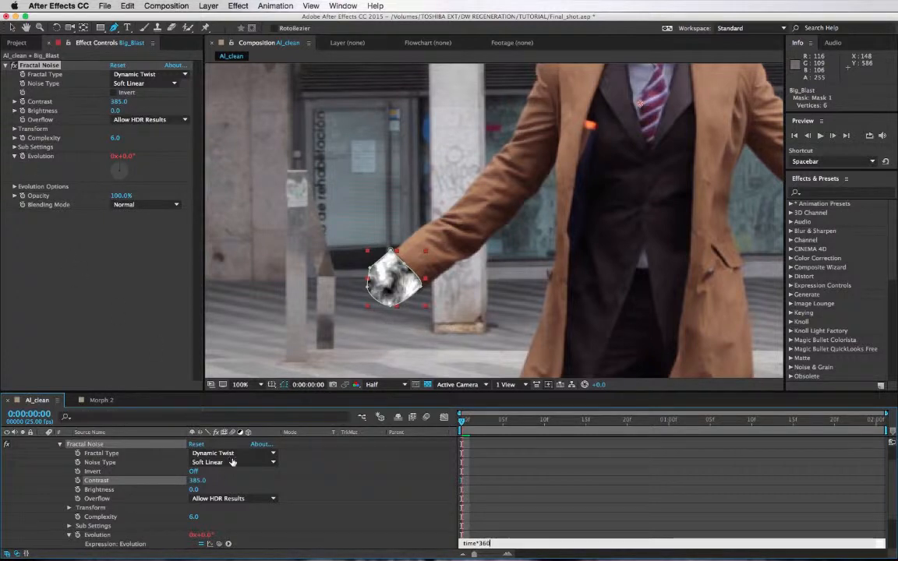
{"action": "left_click", "coordinate": [305, 475]}
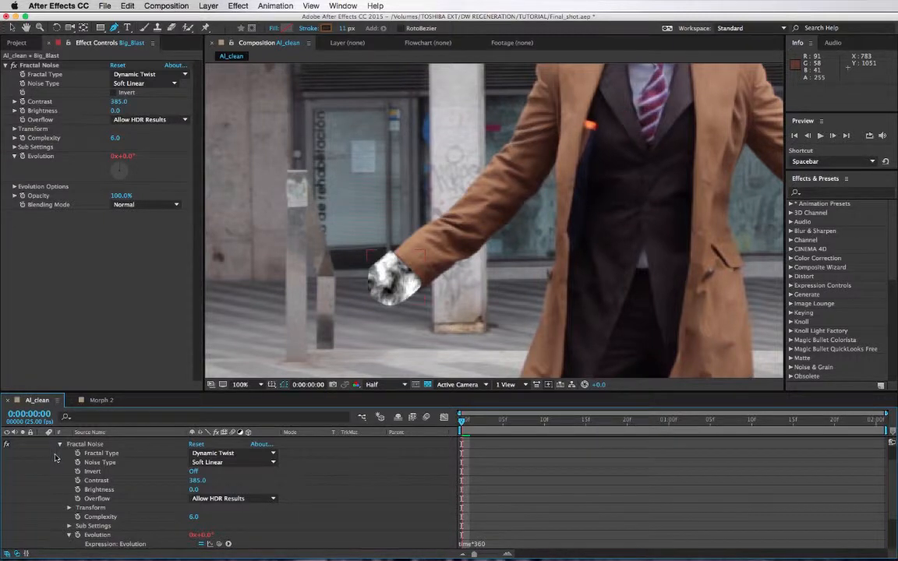
{"action": "scroll", "coordinate": [47, 453], "scroll_direction": "up", "scroll_amount": 2}
{"action": "left_click", "coordinate": [41, 444]}
Step: Feather the Big_Blast mask by 13 pixels and hide the mask outline in the composition view
{"action": "left_click", "coordinate": [96, 441]}
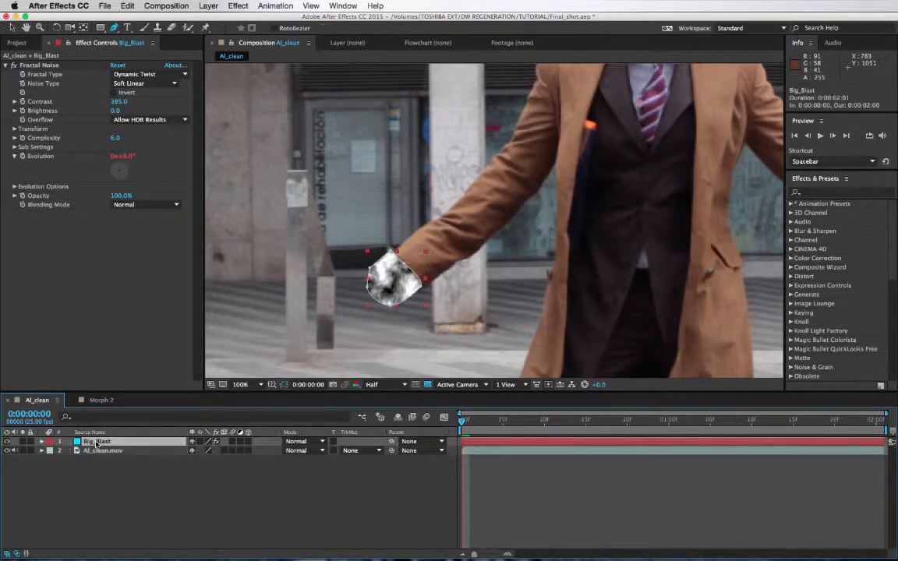
{"action": "key", "text": "f"}
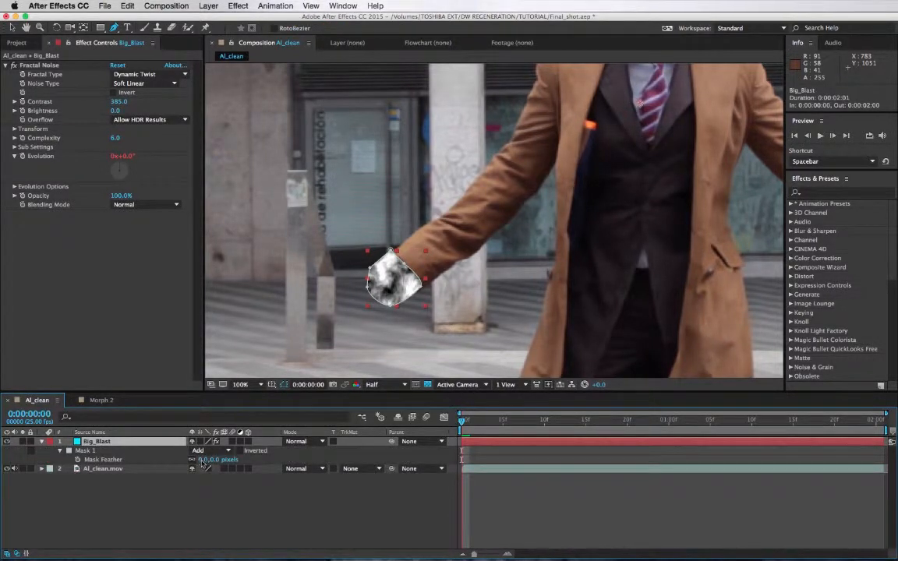
{"action": "left_click", "coordinate": [204, 460]}
{"action": "type", "text": "60"}
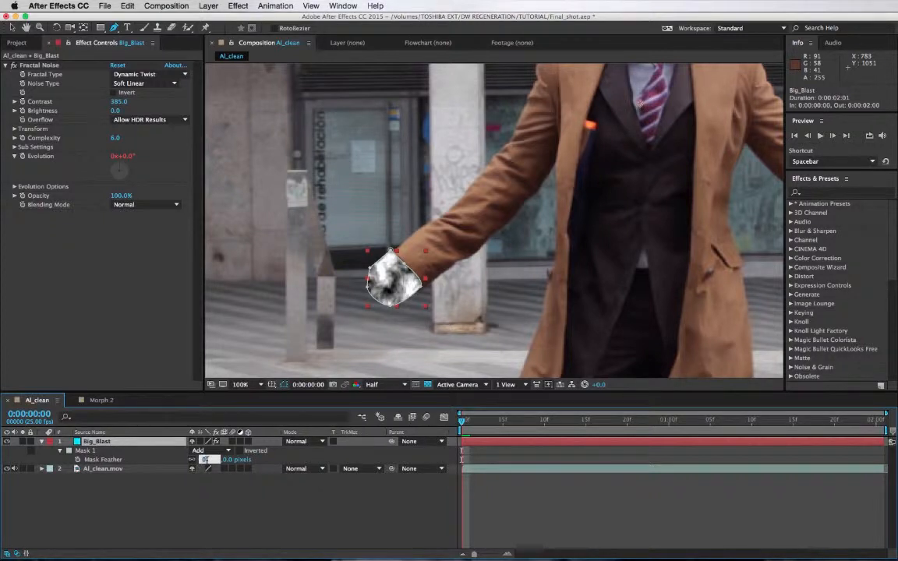
{"action": "key", "text": "Return"}
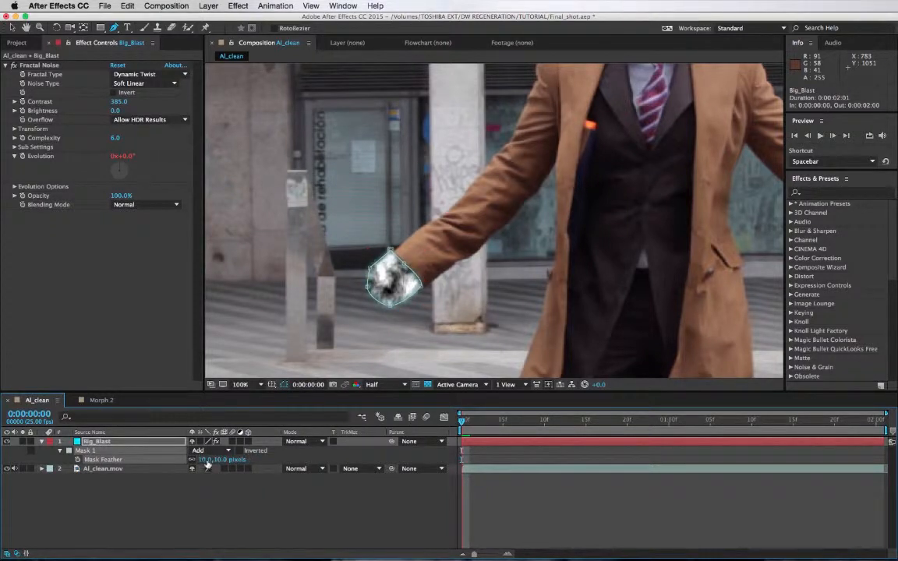
{"action": "left_click", "coordinate": [283, 385]}
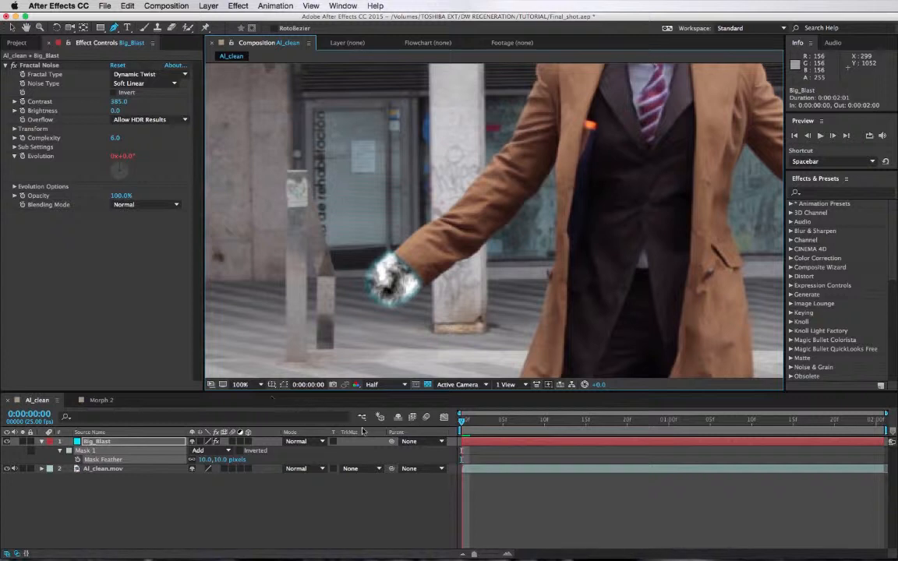
{"action": "left_click", "coordinate": [223, 460]}
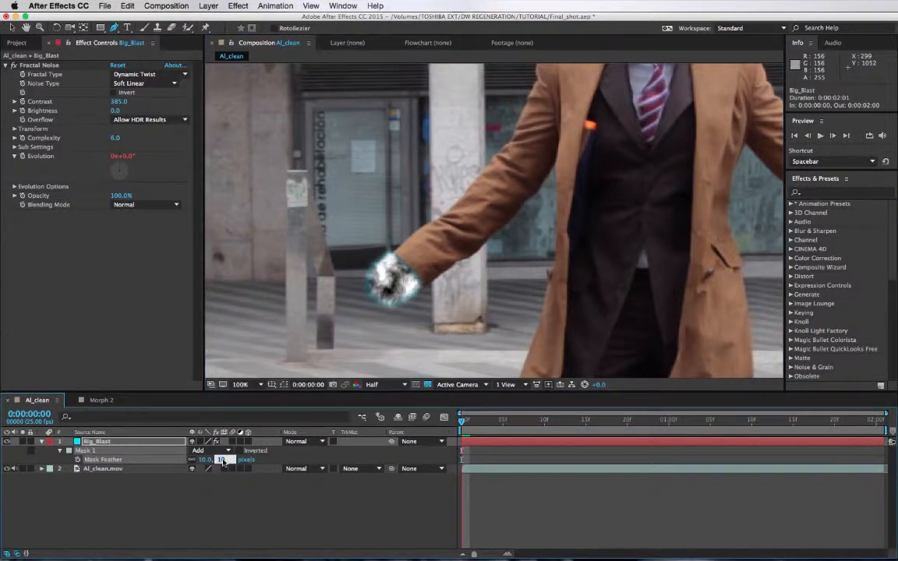
{"action": "key", "text": "Return"}
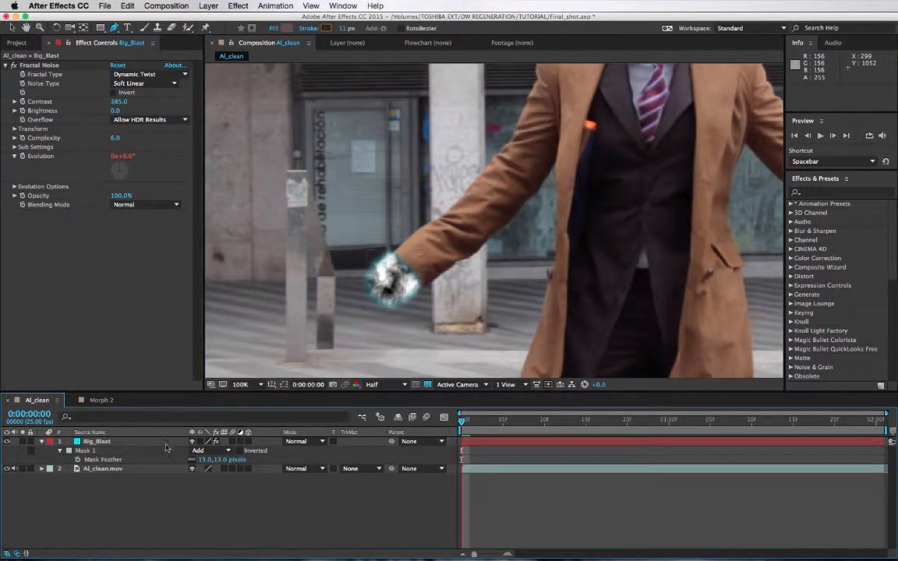
Step: Apply the Trapcode Shine effect to Big_Blast and place its Source Point on the forearm behind the fist at 689.0, 969.5
{"action": "left_click", "coordinate": [125, 442]}
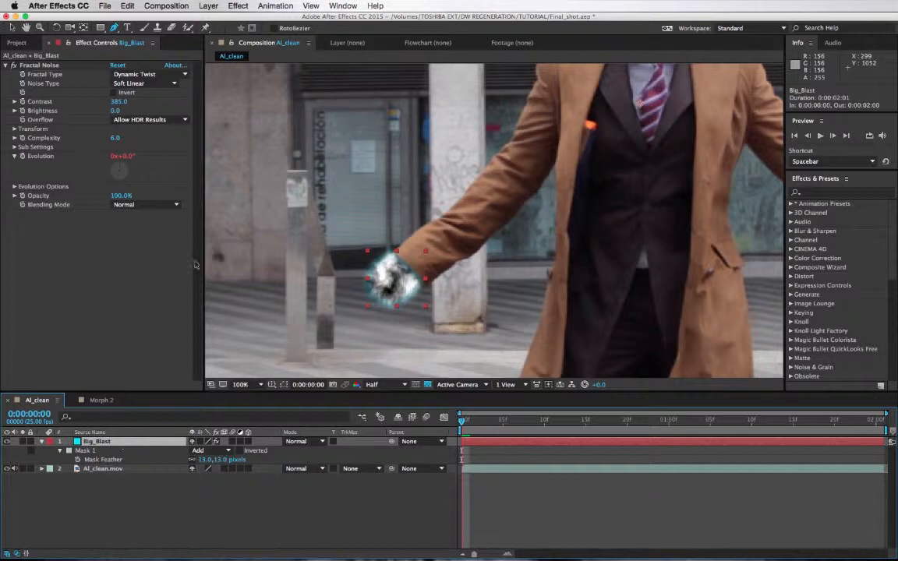
{"action": "left_click", "coordinate": [238, 5]}
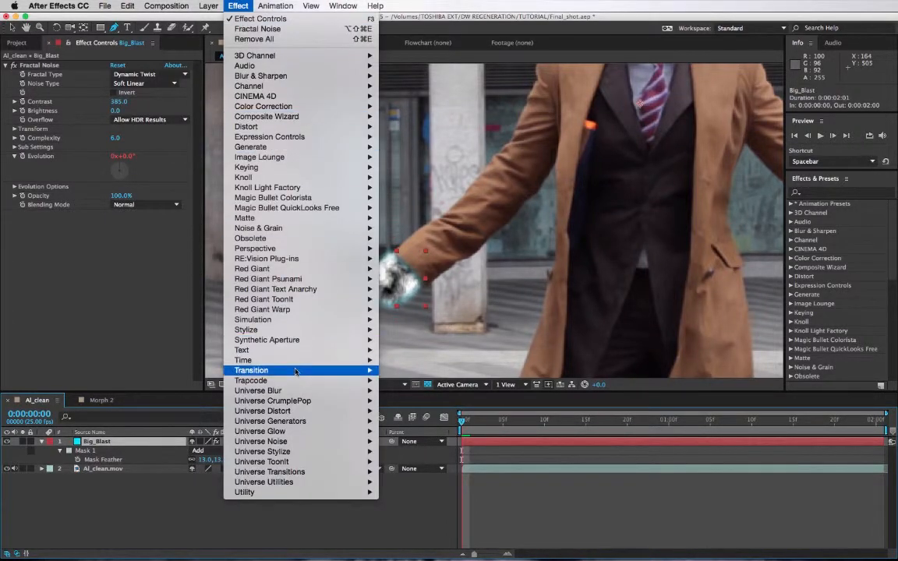
{"action": "mouse_move", "coordinate": [343, 380]}
{"action": "left_click", "coordinate": [398, 451]}
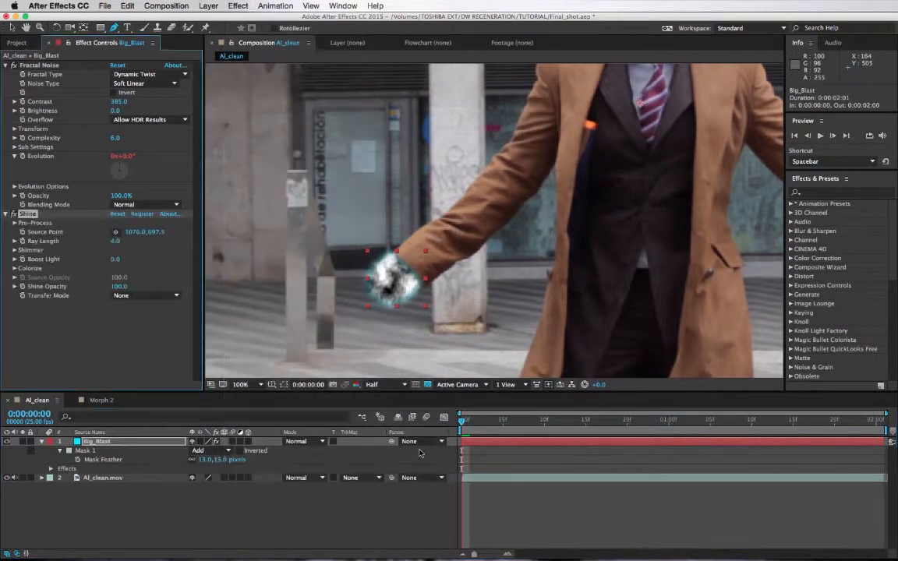
{"action": "left_click", "coordinate": [116, 232]}
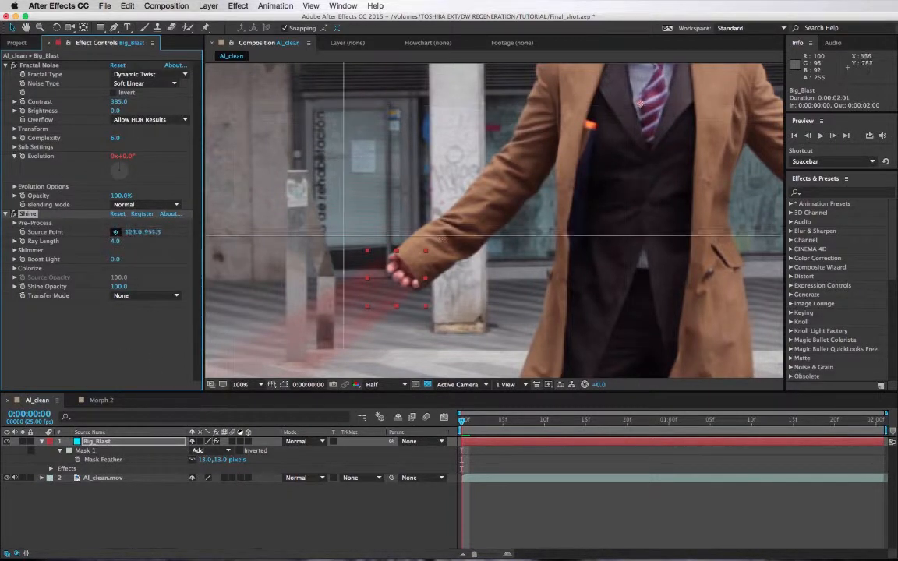
{"action": "left_click", "coordinate": [427, 253]}
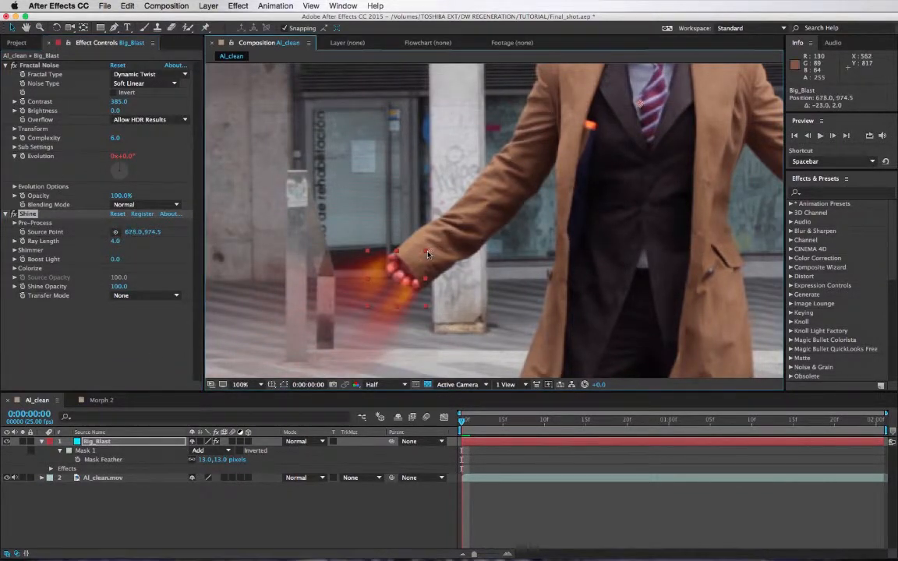
{"action": "left_click_drag", "start_coordinate": [426, 254], "coordinate": [432, 252]}
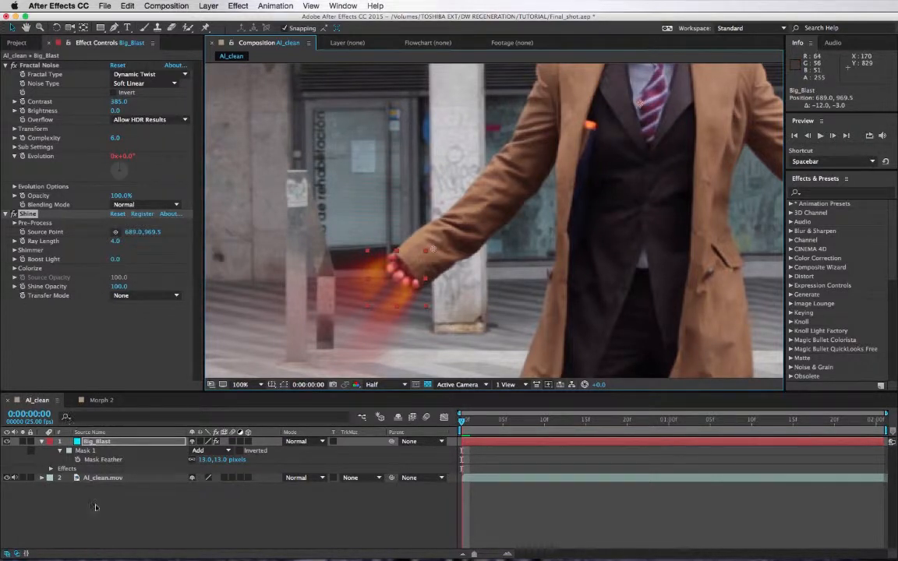
{"action": "left_click", "coordinate": [92, 354]}
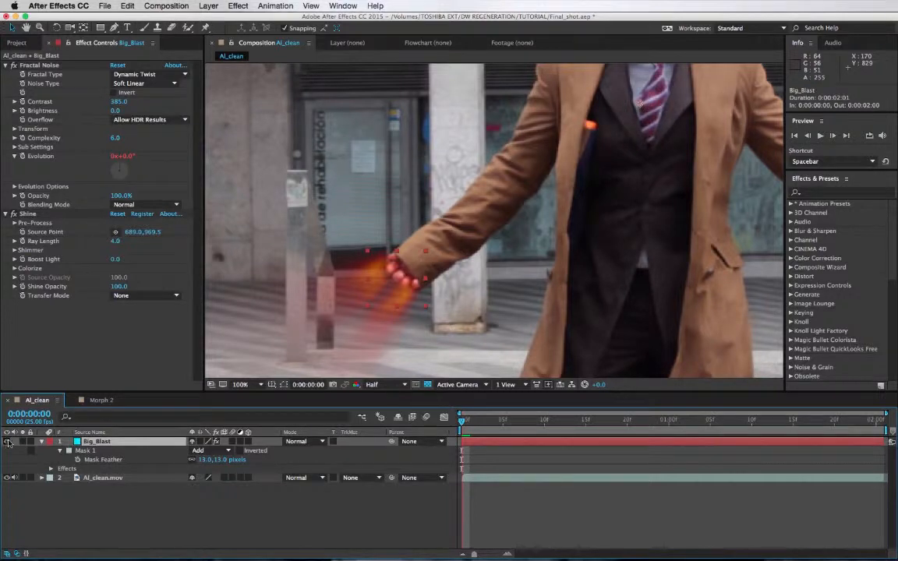
Step: Hide the Big_Blast layer and turn the mask outline back on around the fist
{"action": "left_click", "coordinate": [217, 441]}
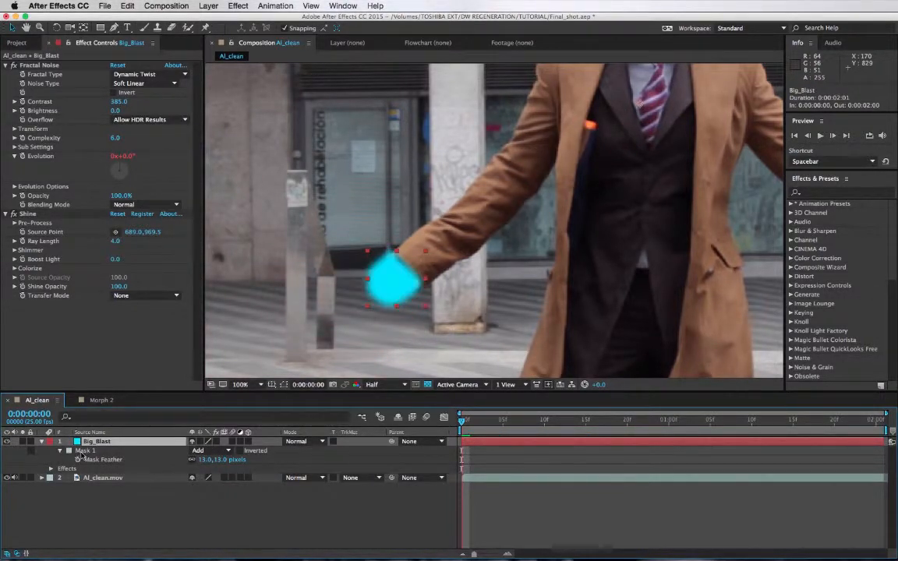
{"action": "left_click", "coordinate": [7, 441]}
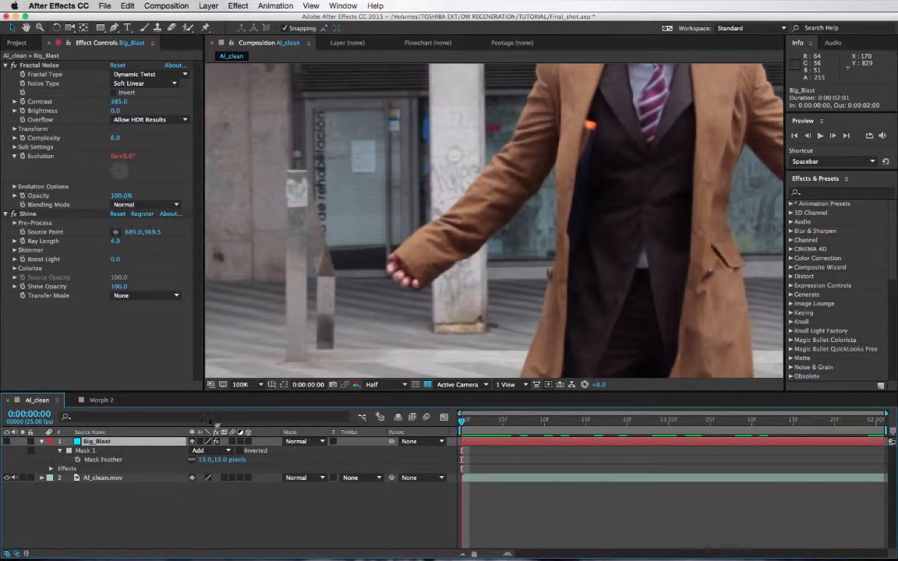
{"action": "left_click", "coordinate": [285, 387]}
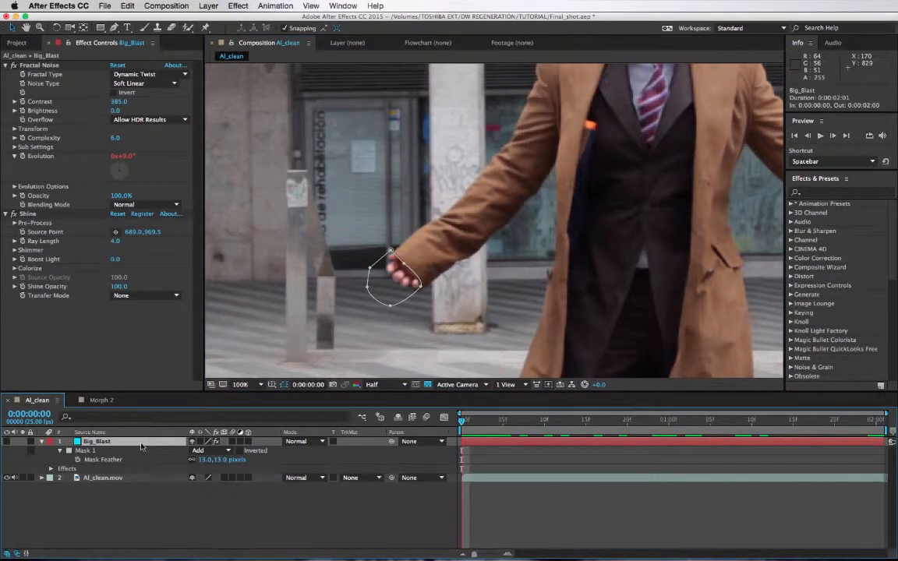
Step: Set starting keyframes for Big_Blast's Mask Path and Position at 0:00:00:00
{"action": "key", "text": "p"}
{"action": "key", "text": "shift+m"}
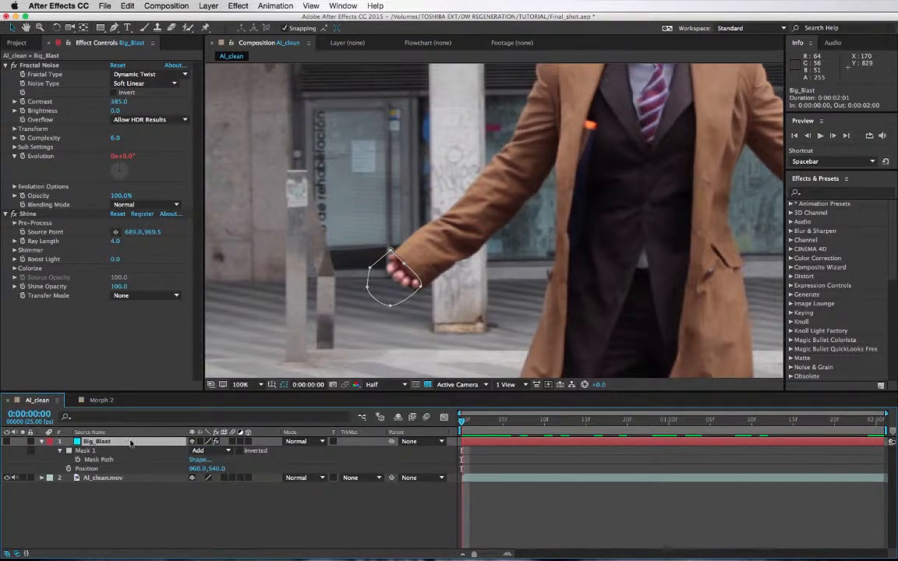
{"action": "left_click_drag", "start_coordinate": [79, 459], "coordinate": [80, 463]}
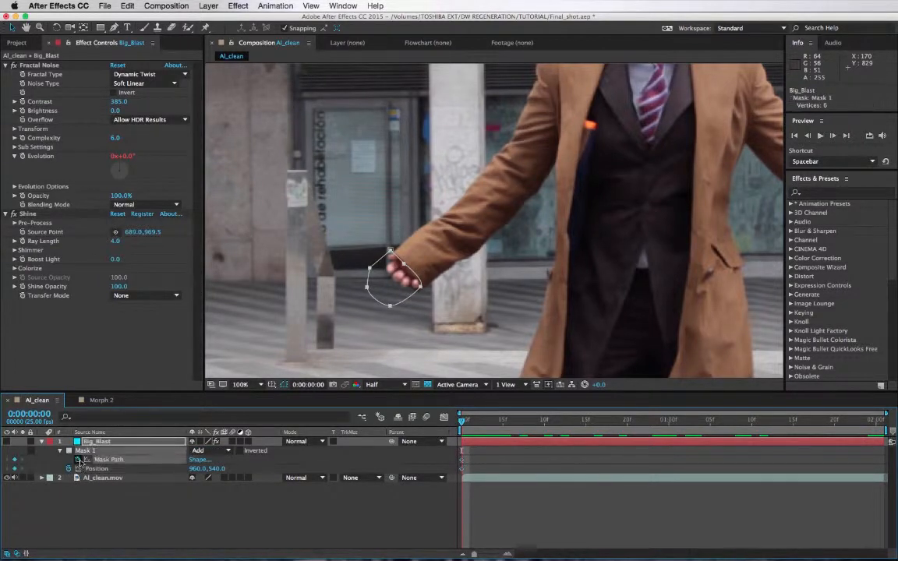
Step: Show Big_Blast as a plain solid with its effects disabled and set the layer's opacity to 50%
{"action": "left_click", "coordinate": [6, 442]}
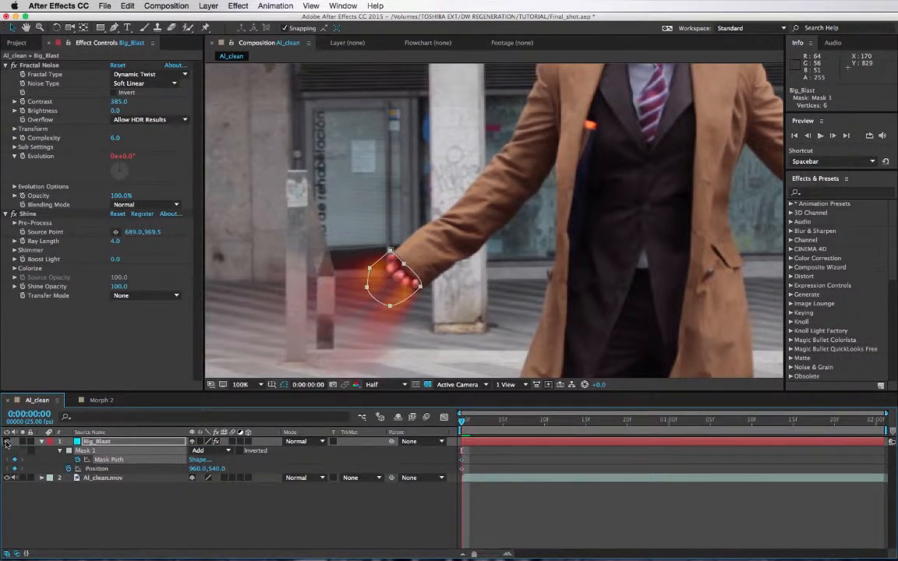
{"action": "left_click", "coordinate": [216, 442]}
{"action": "key", "text": "t"}
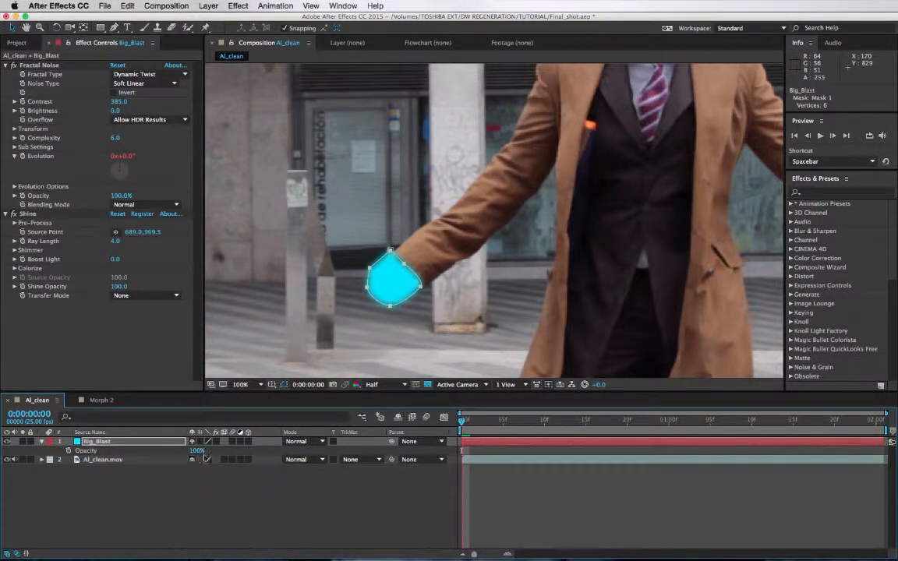
{"action": "type", "text": "50"}
{"action": "key", "text": "Return"}
{"action": "left_click", "coordinate": [303, 500]}
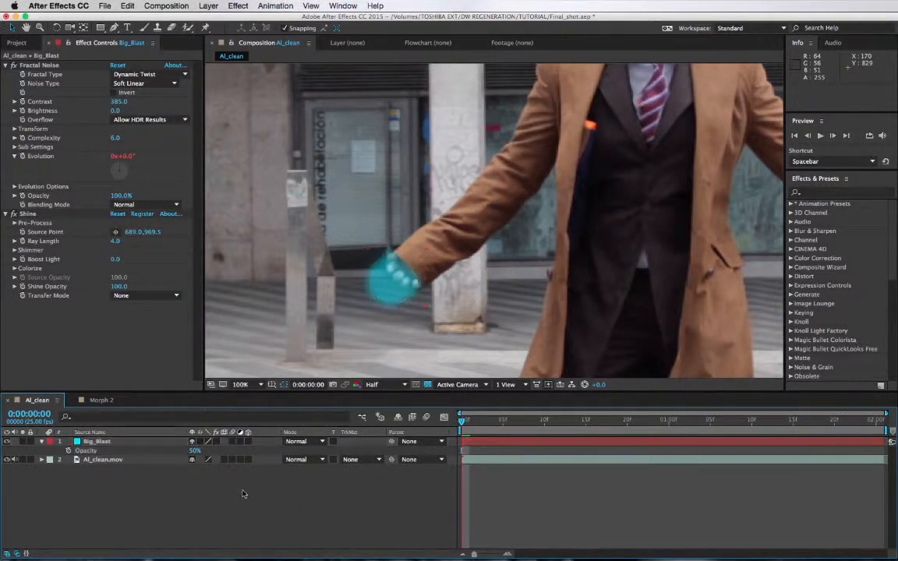
Step: At 0:00:01:00, move Big_Blast onto the raised fist at about 1073, 236 and reshape its mask around the hand
{"action": "key", "text": "u"}
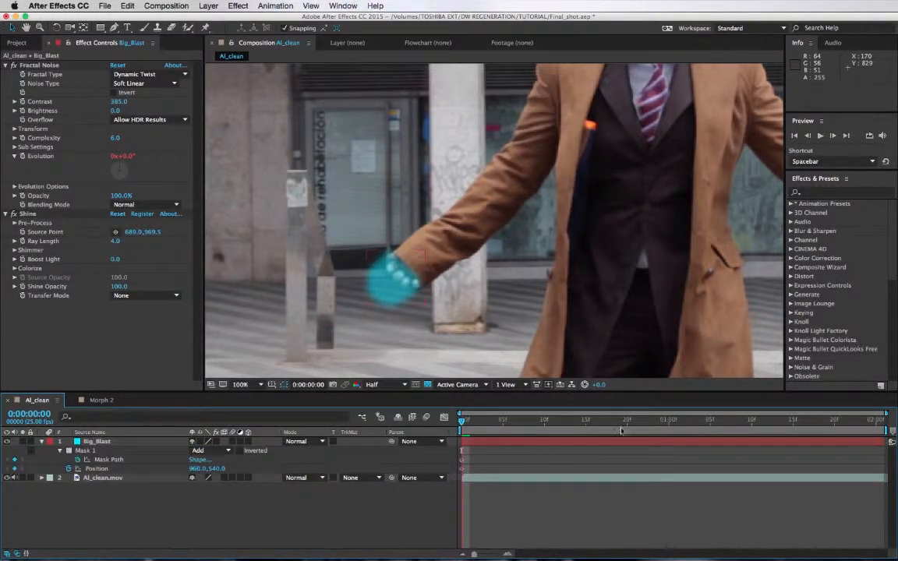
{"action": "left_click", "coordinate": [668, 427]}
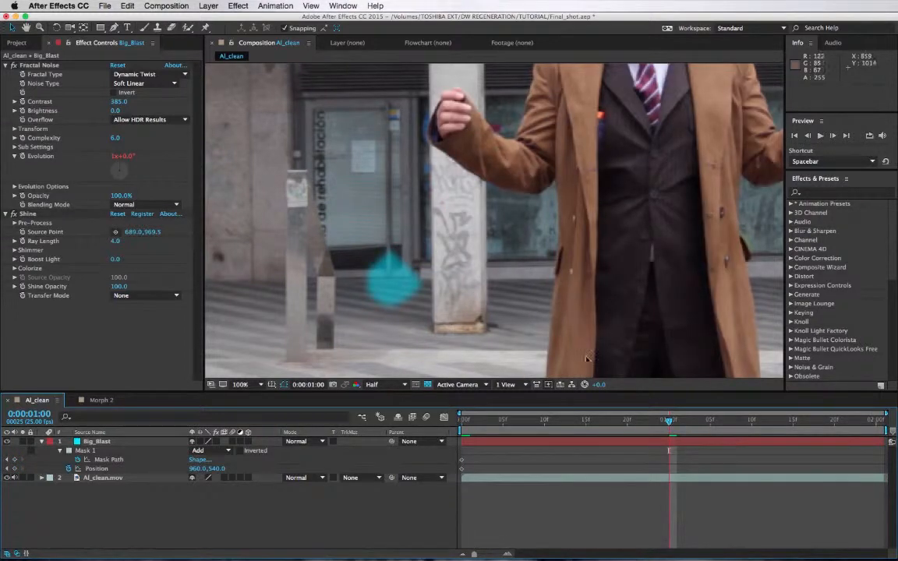
{"action": "left_click", "coordinate": [89, 441]}
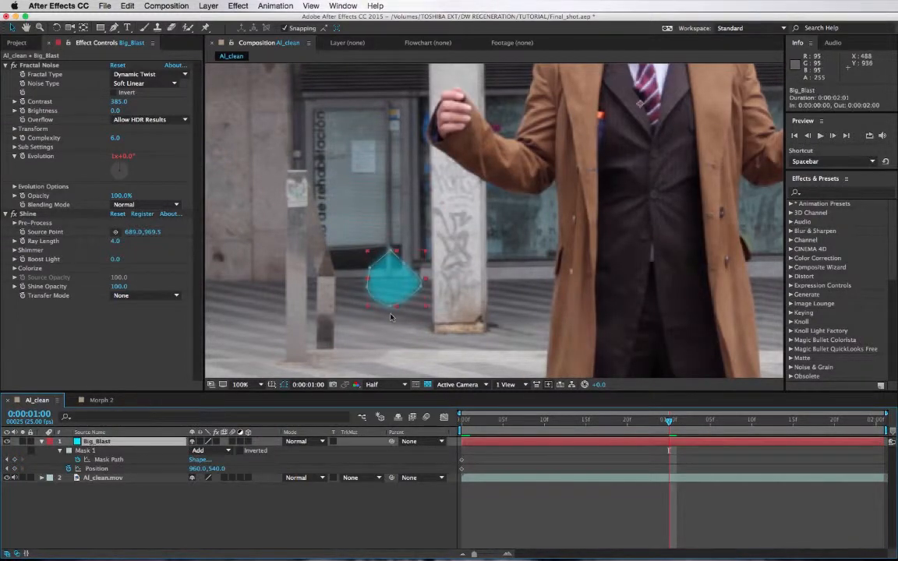
{"action": "left_click_drag", "start_coordinate": [399, 291], "coordinate": [459, 123]}
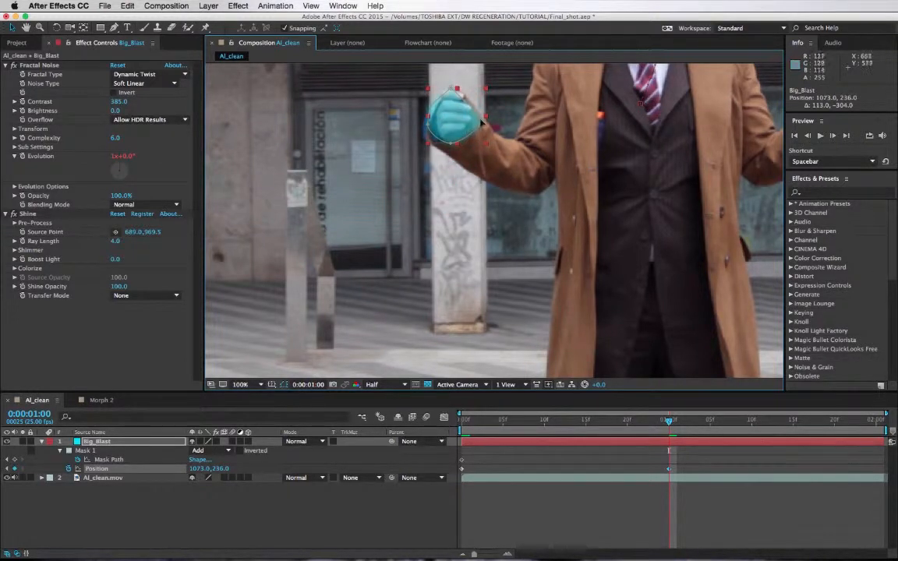
{"action": "left_click", "coordinate": [457, 91]}
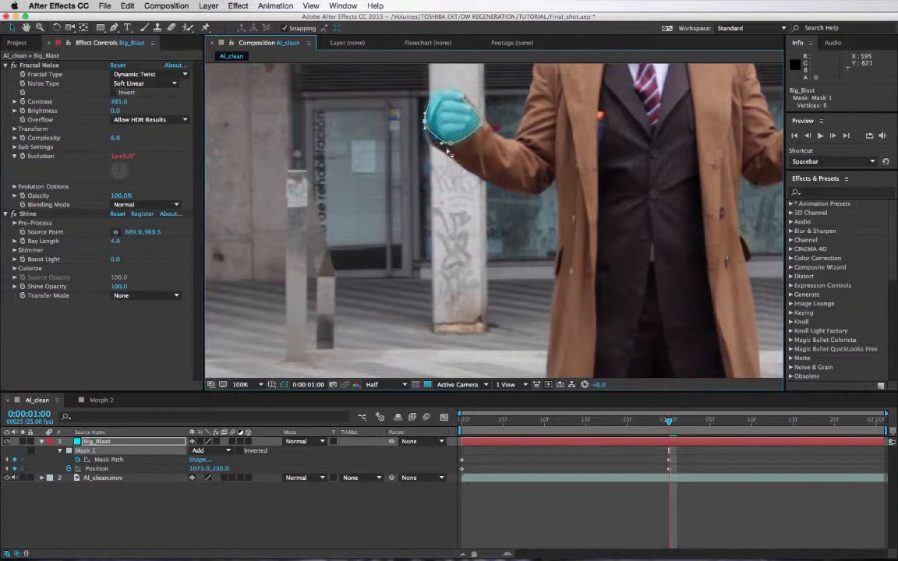
{"action": "left_click_drag", "start_coordinate": [482, 124], "coordinate": [472, 124]}
Step: Add Position keyframes that move Big_Blast onto the fist at frames 11, 5 and 18
{"action": "left_click", "coordinate": [552, 422]}
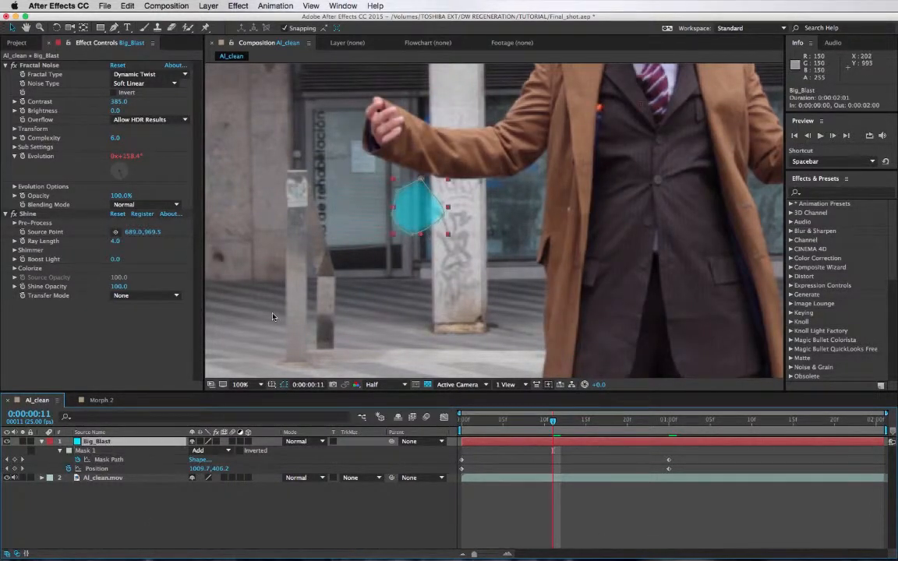
{"action": "left_click_drag", "start_coordinate": [422, 222], "coordinate": [384, 137]}
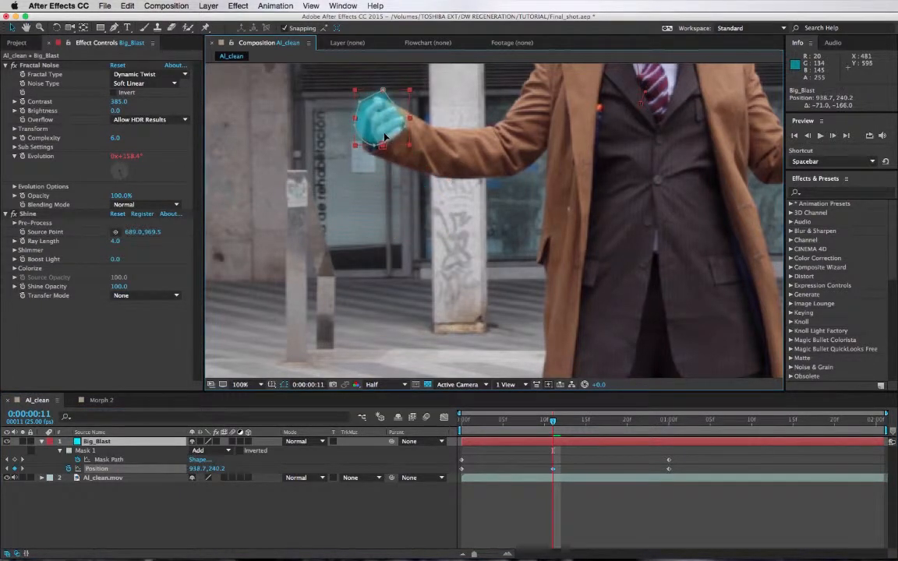
{"action": "left_click", "coordinate": [504, 427]}
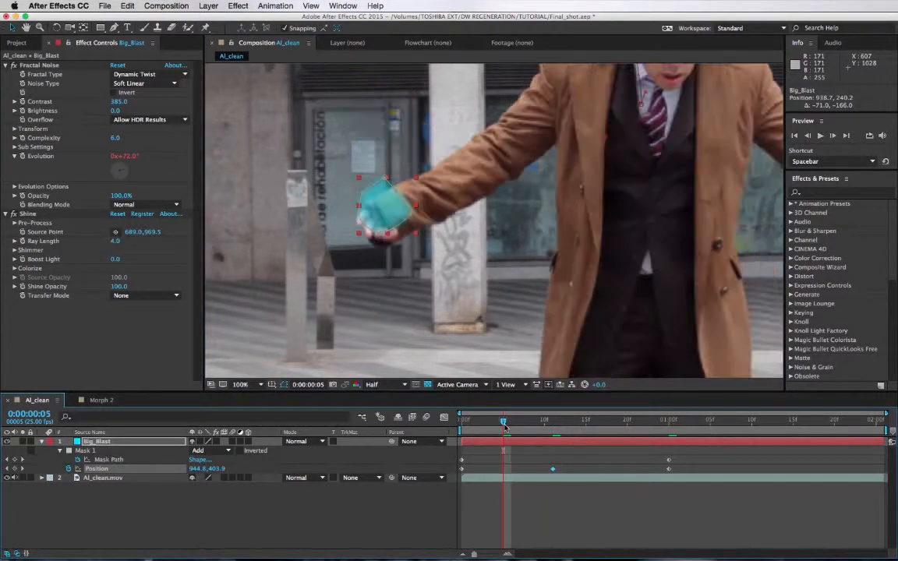
{"action": "left_click_drag", "start_coordinate": [380, 210], "coordinate": [367, 225]}
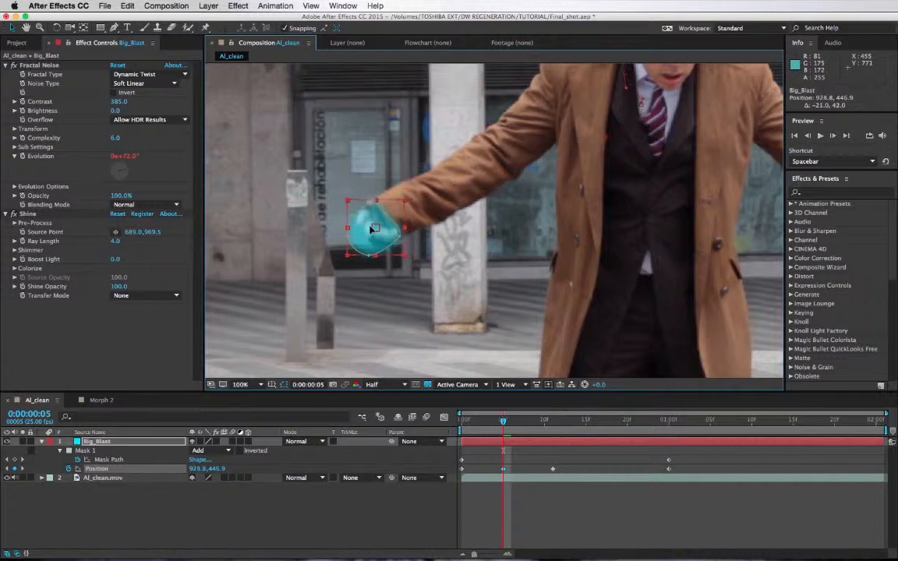
{"action": "left_click", "coordinate": [610, 430]}
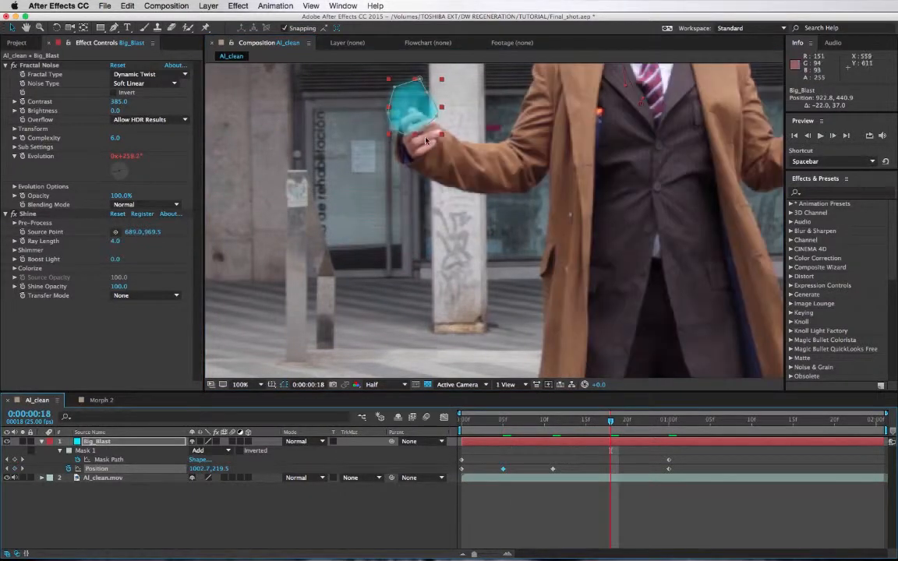
{"action": "left_click_drag", "start_coordinate": [426, 140], "coordinate": [430, 169]}
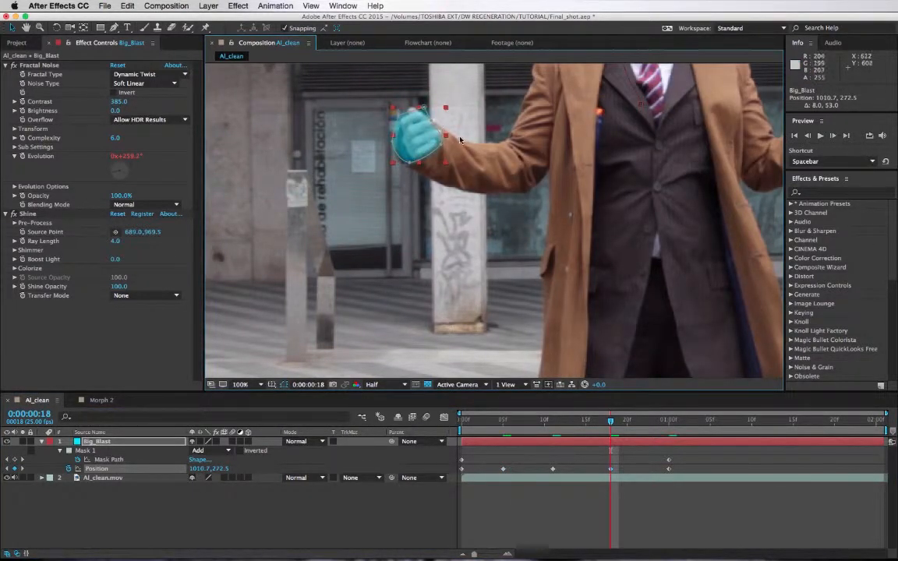
Step: Reshape Big_Blast's mask to enclose the whole fist at 0:00:00:18
{"action": "left_click", "coordinate": [459, 140]}
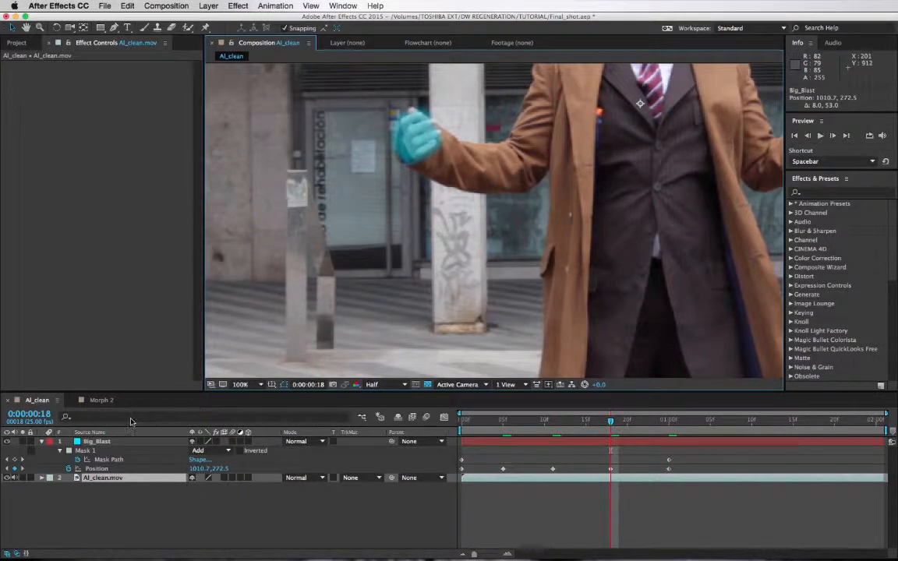
{"action": "left_click", "coordinate": [128, 442]}
{"action": "left_click_drag", "start_coordinate": [397, 114], "coordinate": [397, 111]}
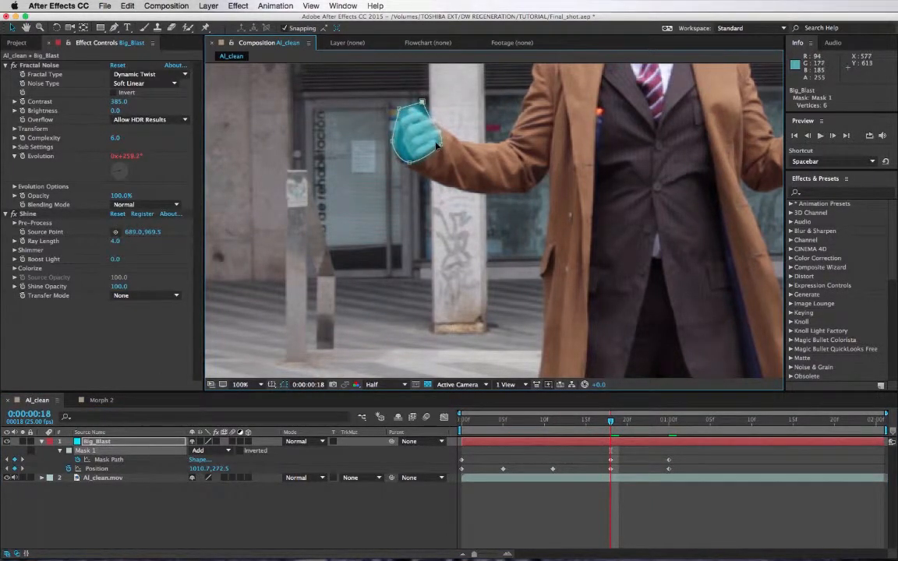
{"action": "left_click_drag", "start_coordinate": [437, 145], "coordinate": [445, 142]}
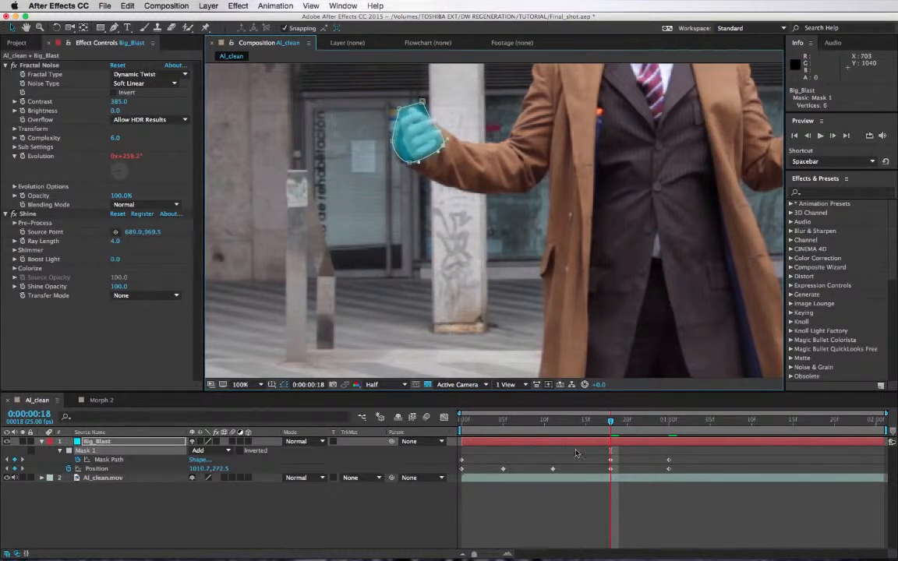
Step: Add Position keyframes that realign Big_Blast with the moving hand at frames 15, 9 and 2
{"action": "left_click", "coordinate": [585, 428]}
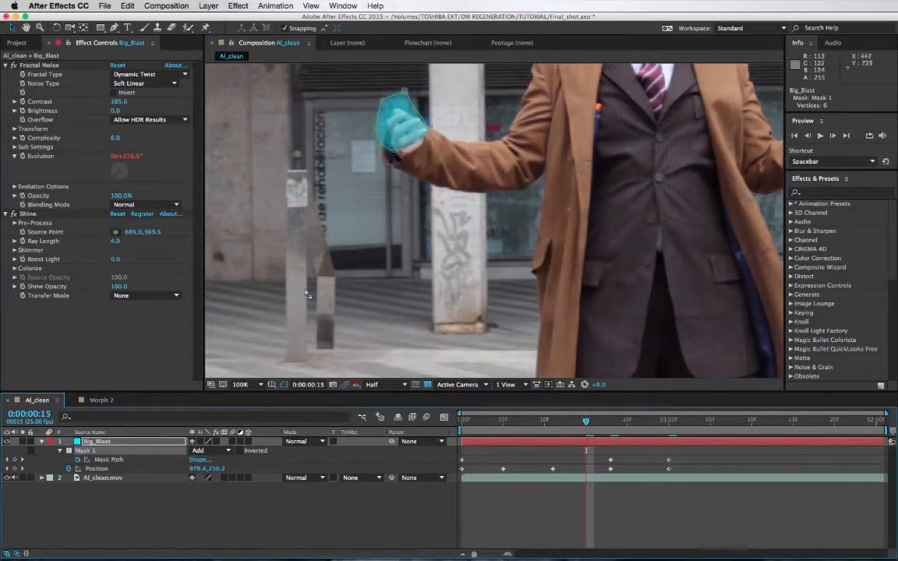
{"action": "left_click", "coordinate": [102, 441]}
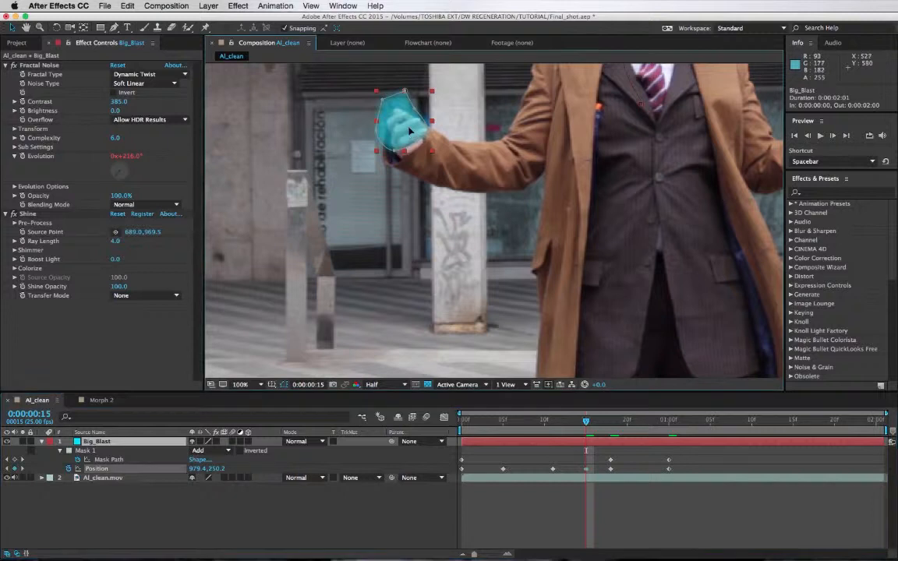
{"action": "left_click_drag", "start_coordinate": [410, 134], "coordinate": [412, 148]}
{"action": "left_click_drag", "start_coordinate": [525, 428], "coordinate": [536, 425]}
{"action": "left_click_drag", "start_coordinate": [387, 163], "coordinate": [383, 135]}
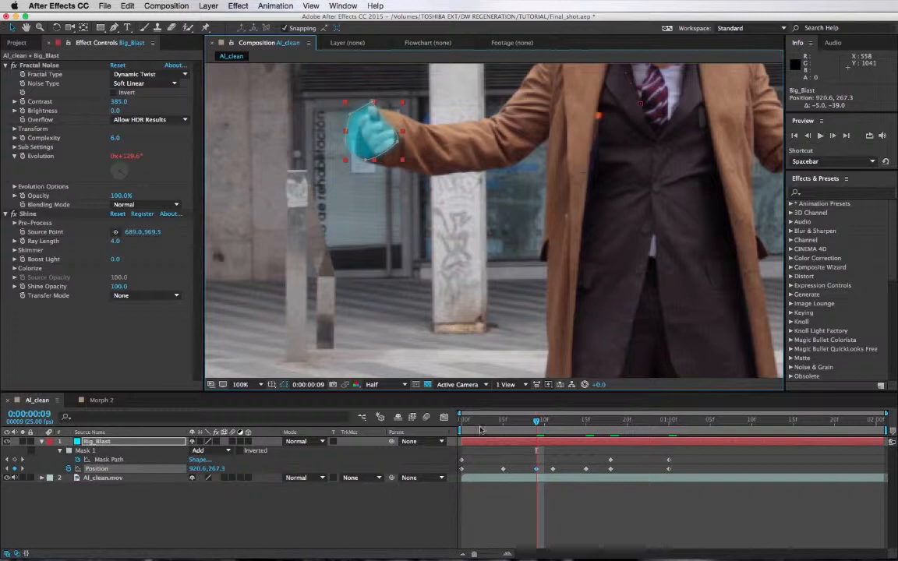
{"action": "left_click", "coordinate": [482, 424]}
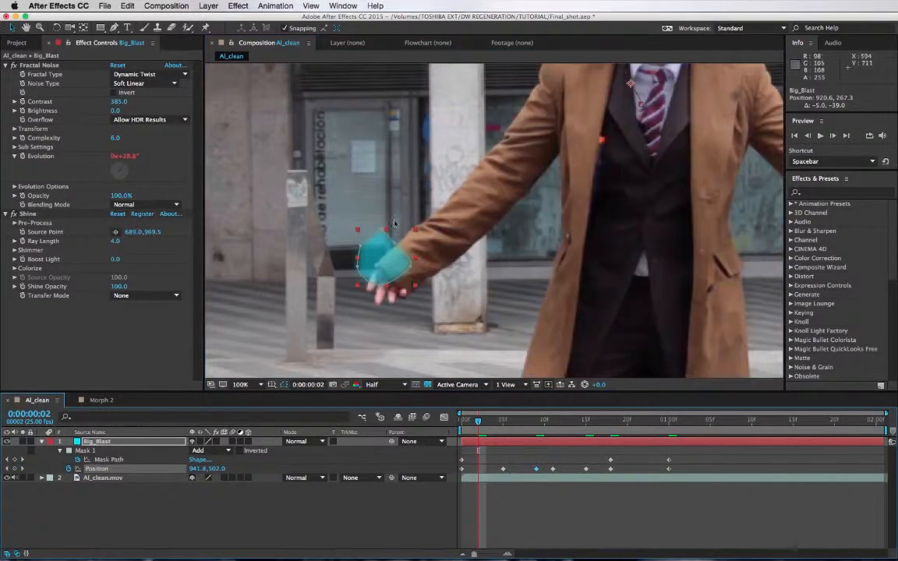
{"action": "left_click_drag", "start_coordinate": [388, 273], "coordinate": [389, 294]}
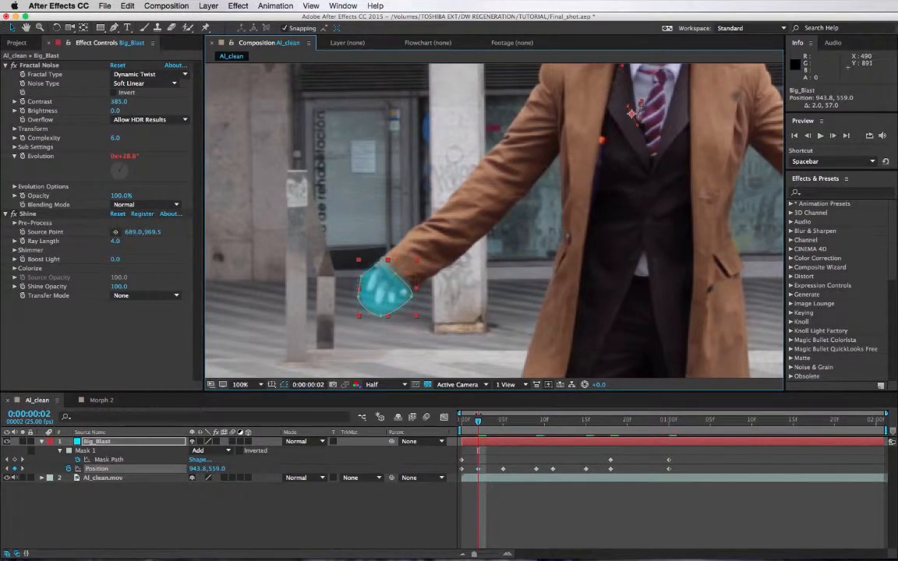
Step: Refine the hand tracking with Big_Blast Position keyframes at frame 22 (about 1052, 258) and frame 4 (about 935, 485)
{"action": "left_click", "coordinate": [643, 429]}
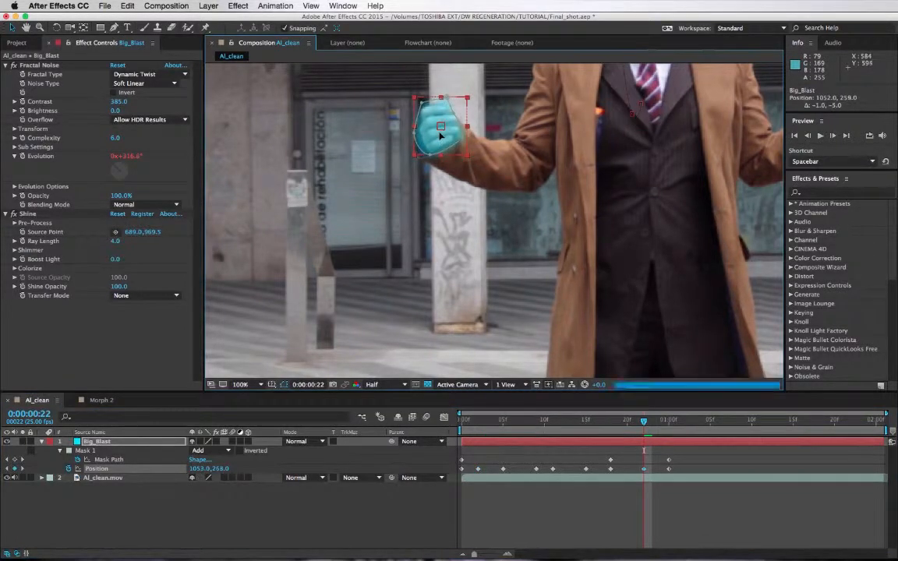
{"action": "left_click_drag", "start_coordinate": [441, 139], "coordinate": [440, 134]}
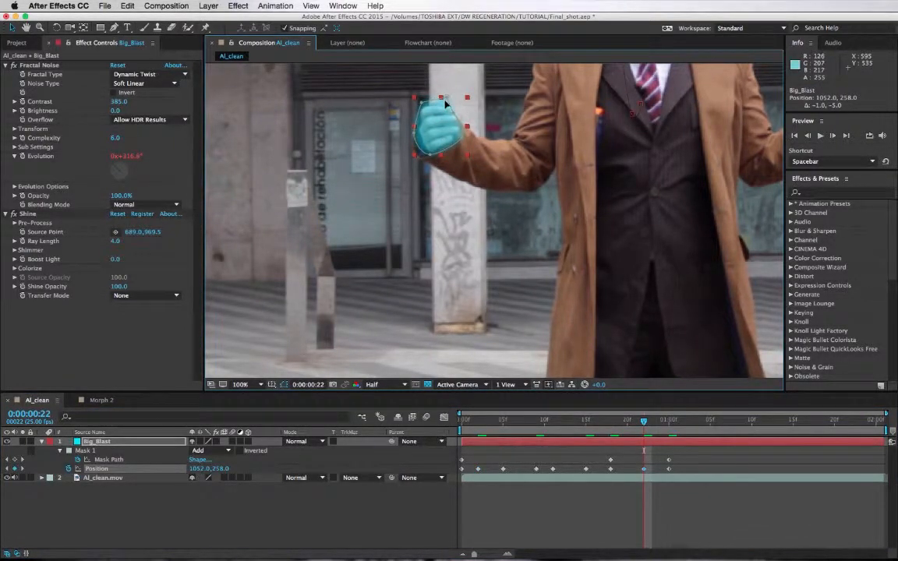
{"action": "left_click", "coordinate": [521, 422]}
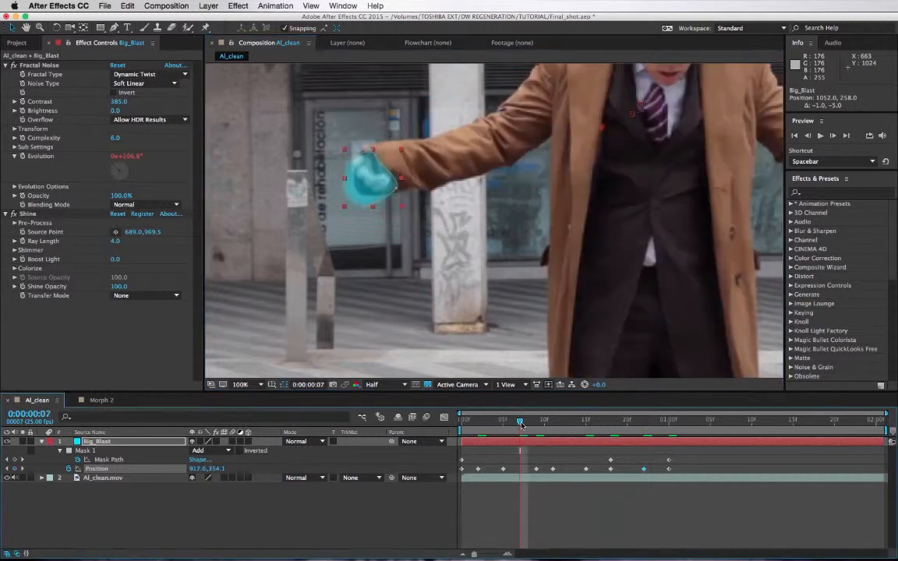
{"action": "left_click", "coordinate": [494, 421]}
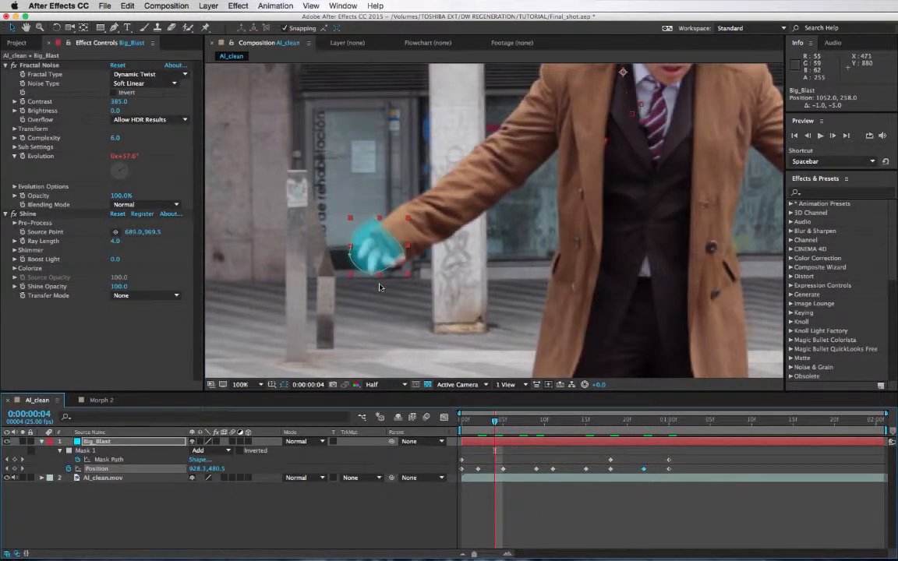
{"action": "left_click_drag", "start_coordinate": [385, 253], "coordinate": [380, 250]}
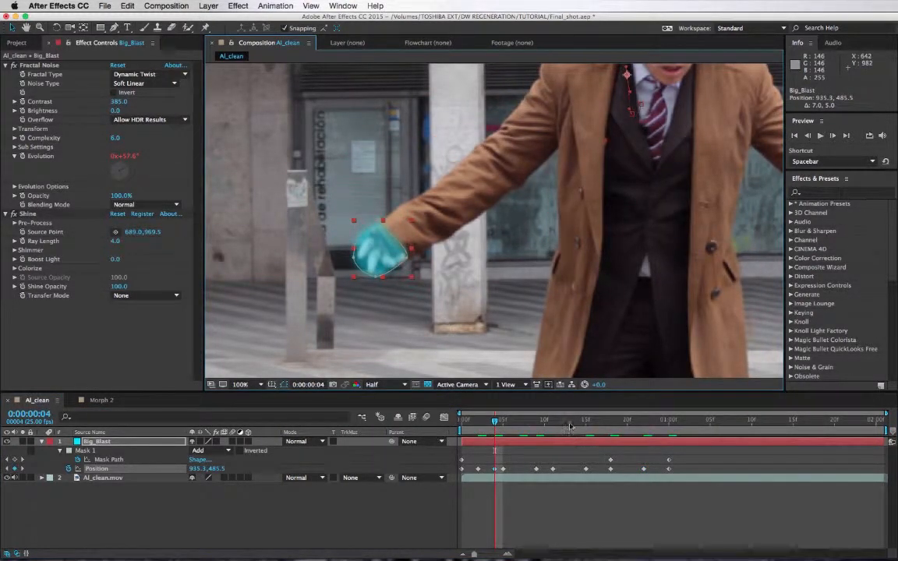
Step: Realign Big_Blast with the fist at frame 13 (about 960, 258) and frame 20 (about 1029, 266) using Position keyframes
{"action": "left_click", "coordinate": [569, 421]}
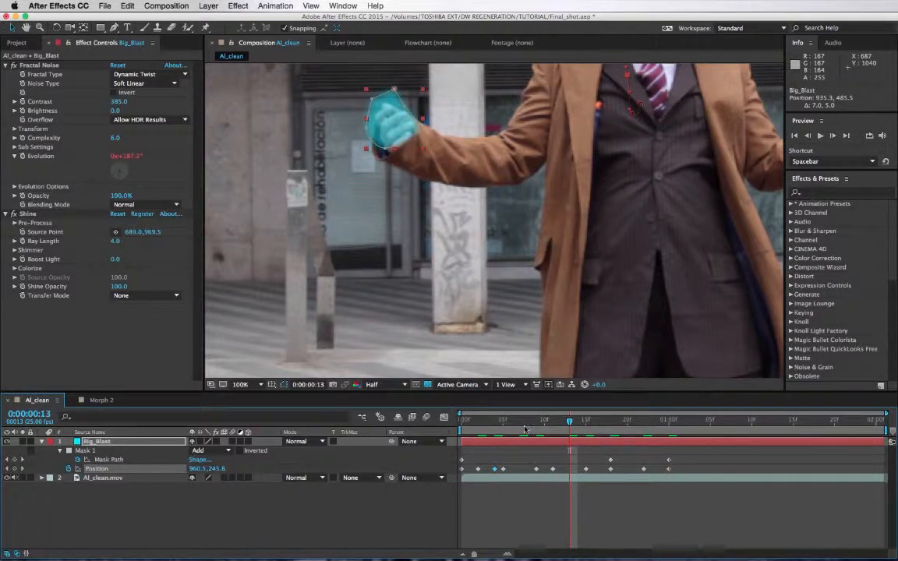
{"action": "left_click", "coordinate": [527, 423]}
{"action": "left_click", "coordinate": [569, 421]}
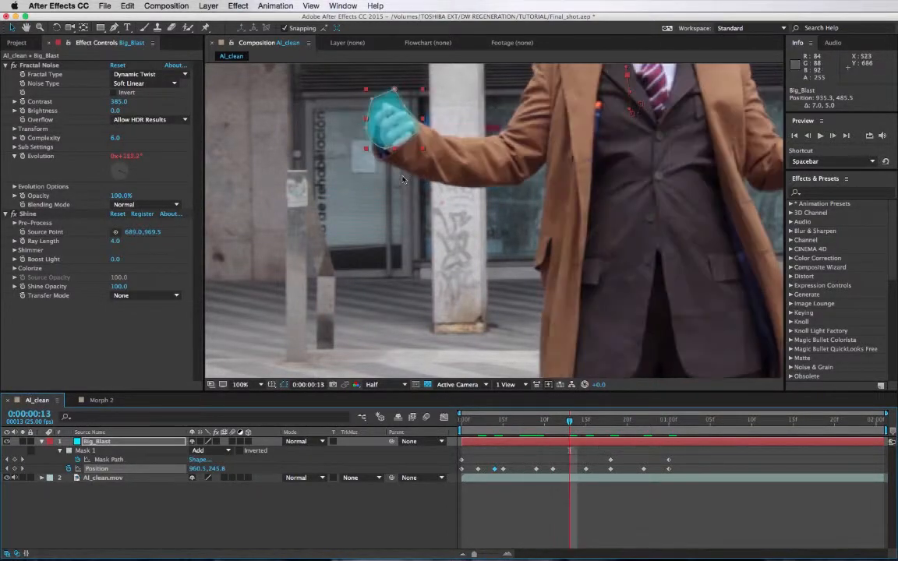
{"action": "left_click_drag", "start_coordinate": [396, 125], "coordinate": [396, 132]}
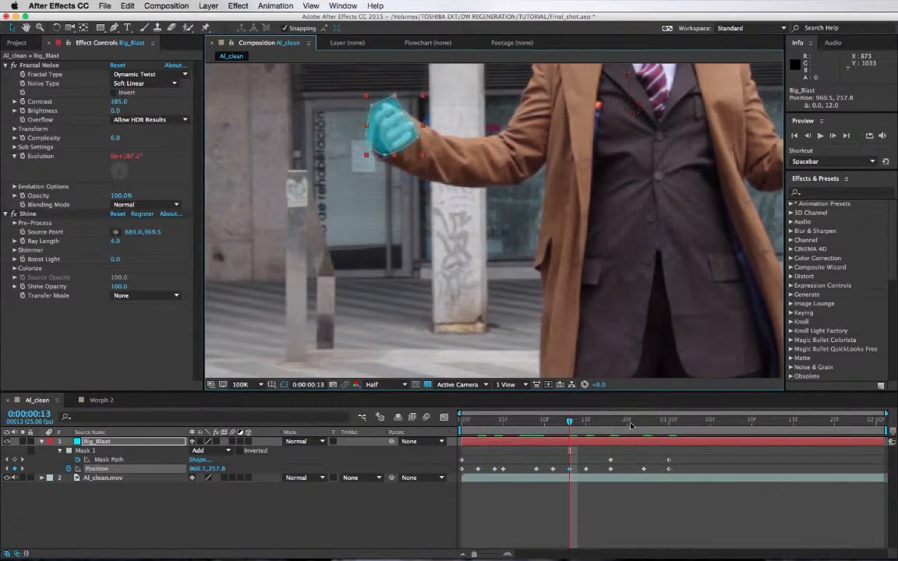
{"action": "left_click", "coordinate": [629, 422]}
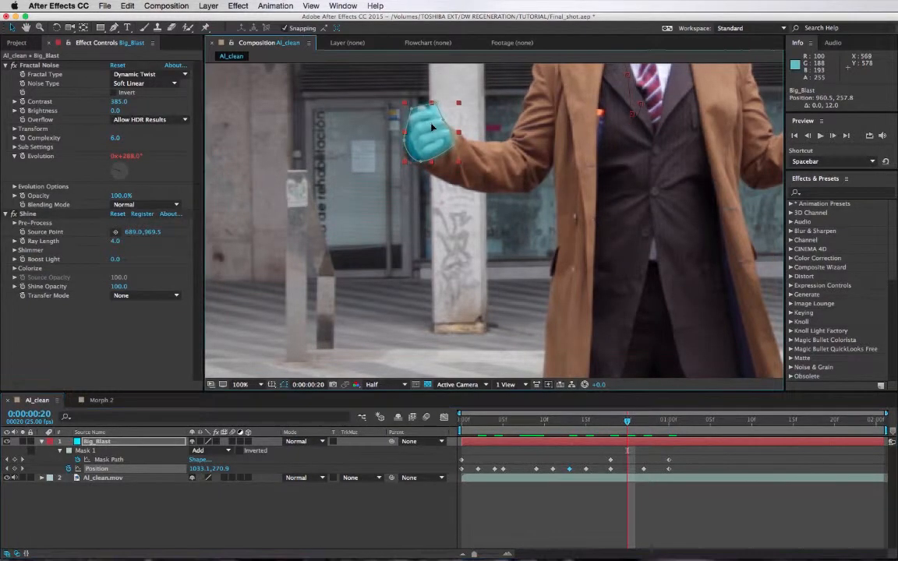
{"action": "left_click_drag", "start_coordinate": [432, 127], "coordinate": [429, 123]}
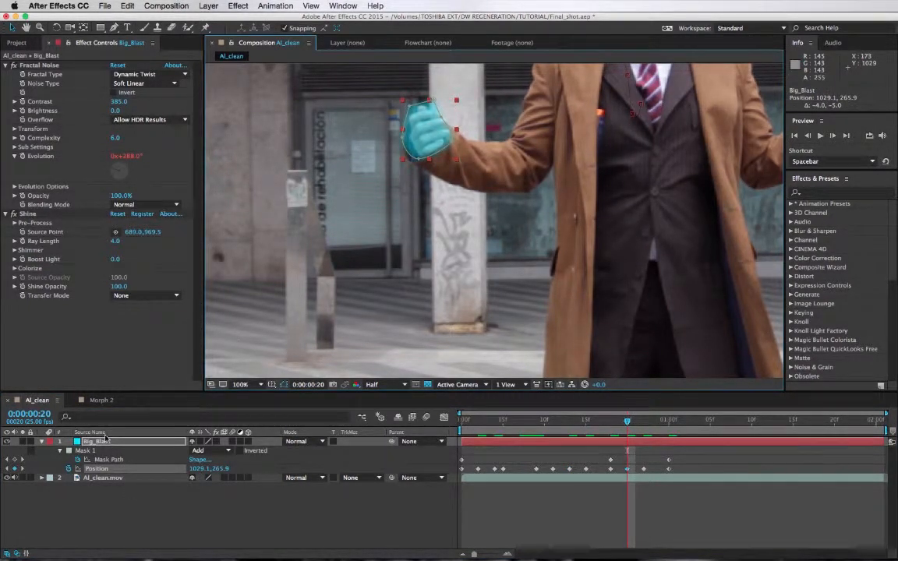
Step: Turn Big_Blast's effects back on and select Shine to show its source point in the frame
{"action": "left_click", "coordinate": [104, 440]}
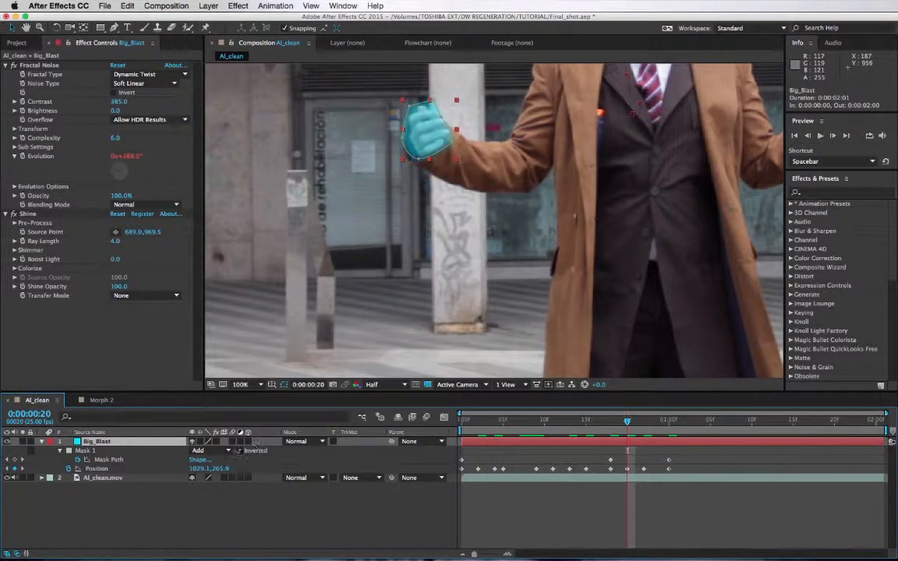
{"action": "left_click", "coordinate": [216, 442]}
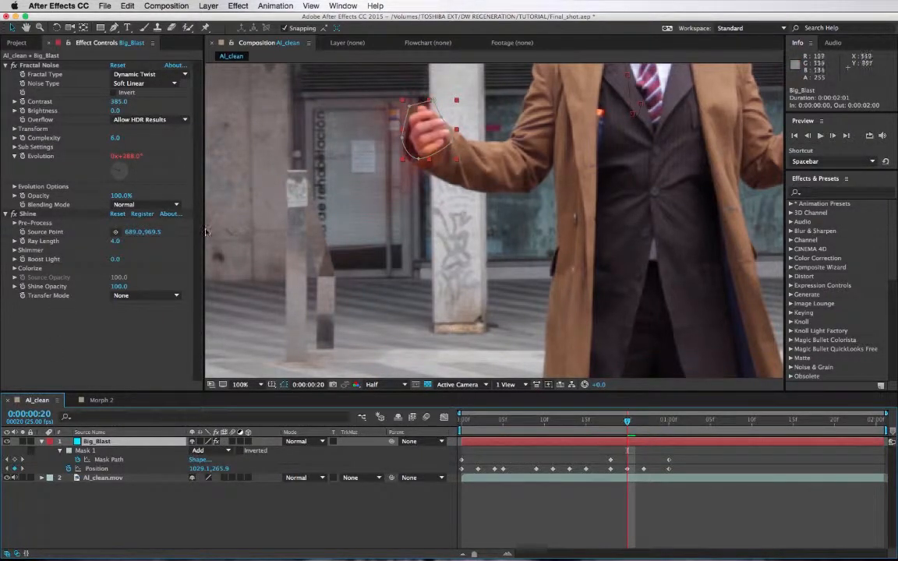
{"action": "left_click", "coordinate": [45, 215]}
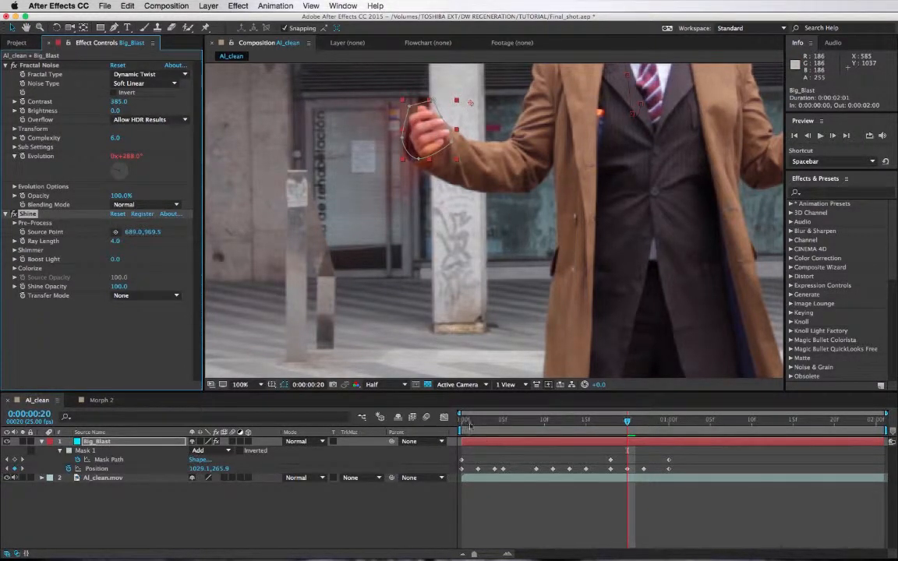
Step: Set a starting keyframe for the Shine Source Point of Big_Blast at 0:00:00:00
{"action": "left_click", "coordinate": [111, 442]}
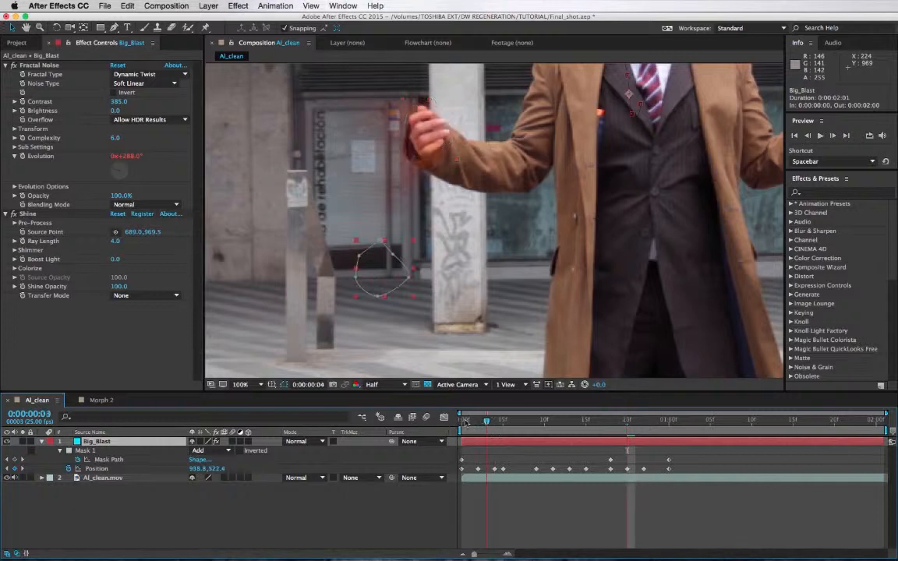
{"action": "key", "text": "Home"}
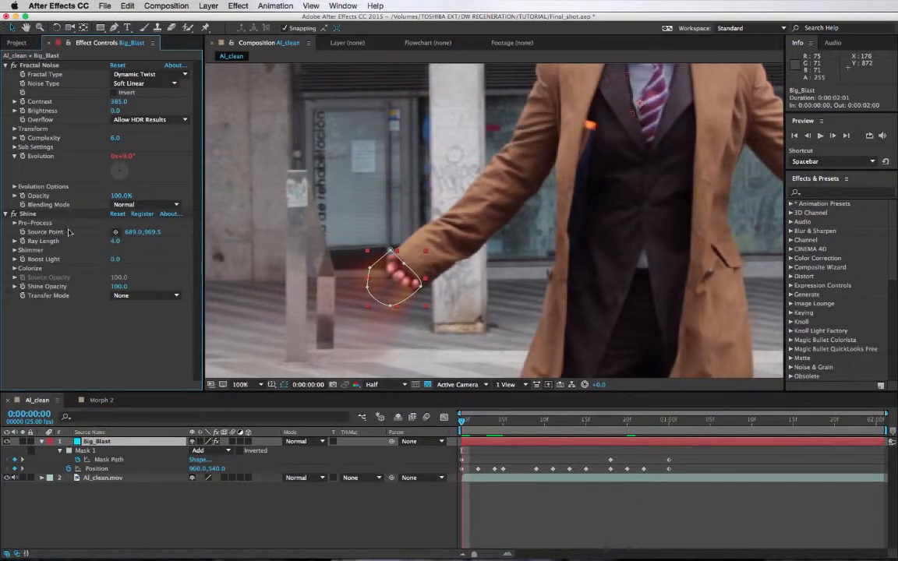
{"action": "left_click", "coordinate": [27, 214]}
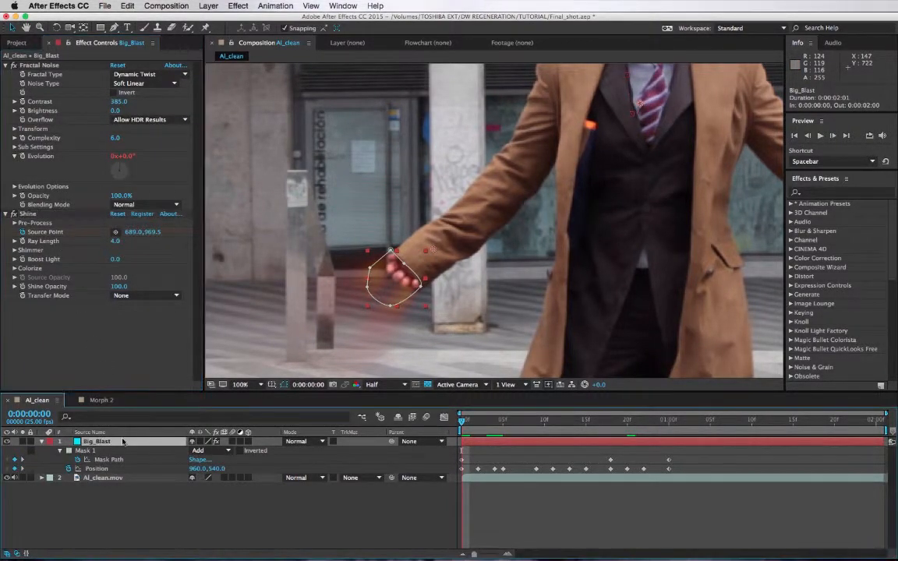
Step: Reveal Big_Blast's animated properties and keyframe the Shine Source Point at frame 11 to about 707, 1058
{"action": "key", "text": "u"}
{"action": "key", "text": "u"}
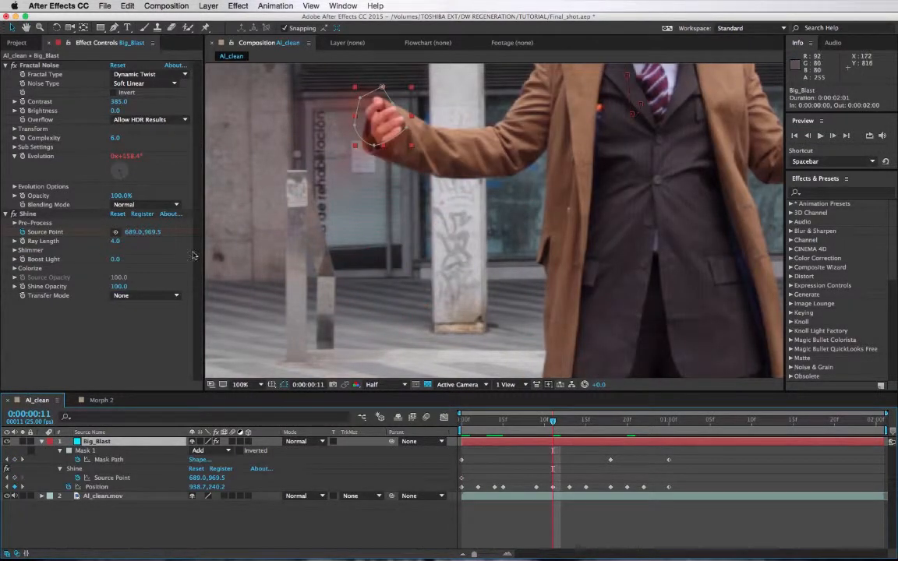
{"action": "left_click", "coordinate": [115, 231]}
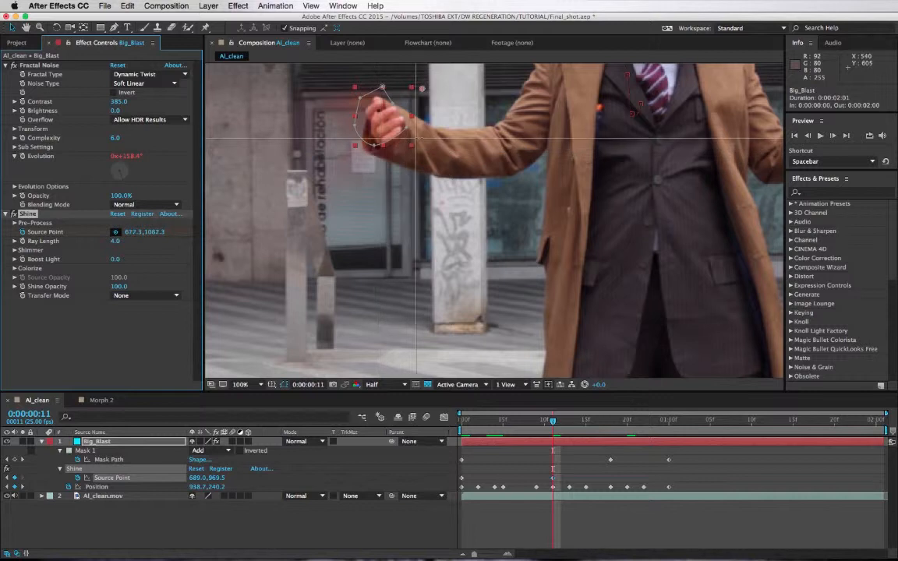
{"action": "left_click", "coordinate": [366, 124]}
{"action": "left_click_drag", "start_coordinate": [419, 141], "coordinate": [430, 137]}
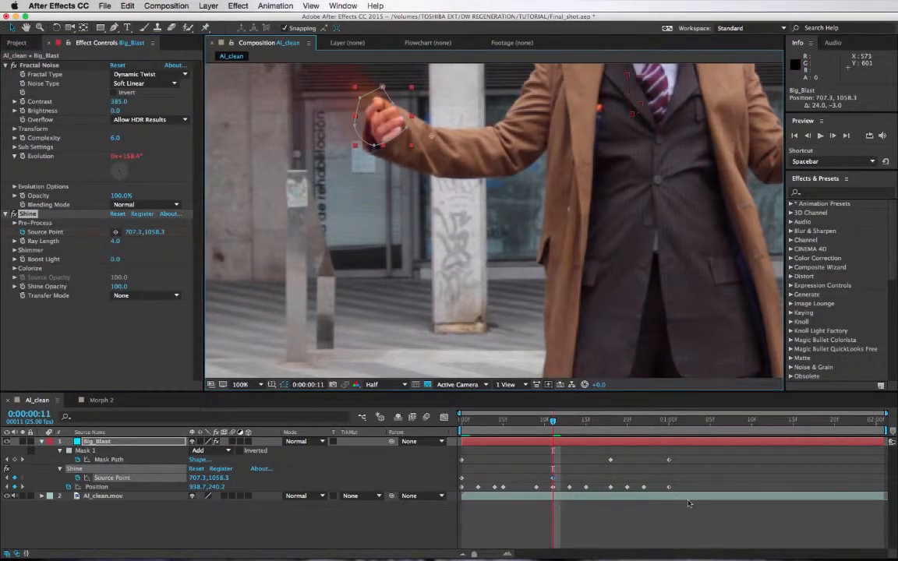
Step: Add Shine Source Point keyframes at 0:00:01:00 (about 682, 1078) and frame 7 (about 715, 976), keeping the point behind the fist
{"action": "left_click", "coordinate": [667, 422]}
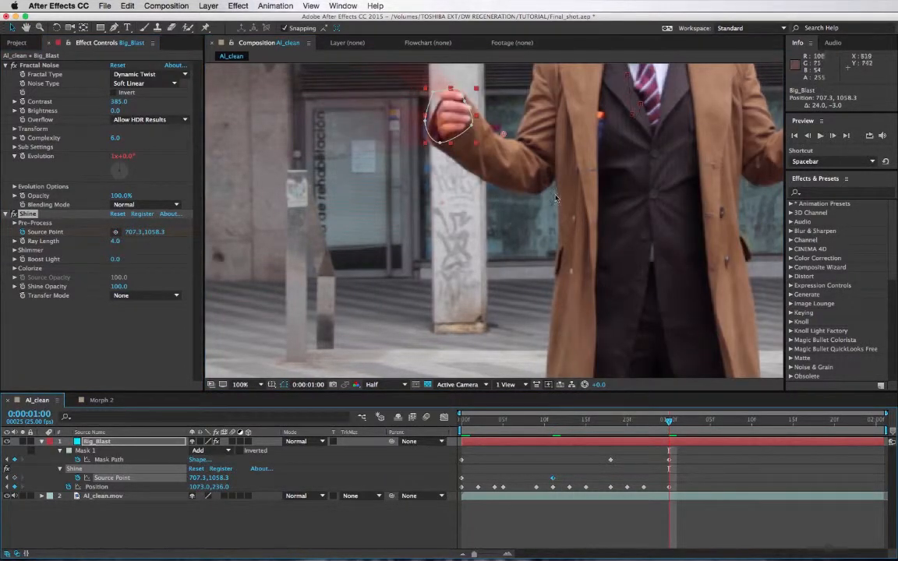
{"action": "left_click_drag", "start_coordinate": [505, 137], "coordinate": [491, 147]}
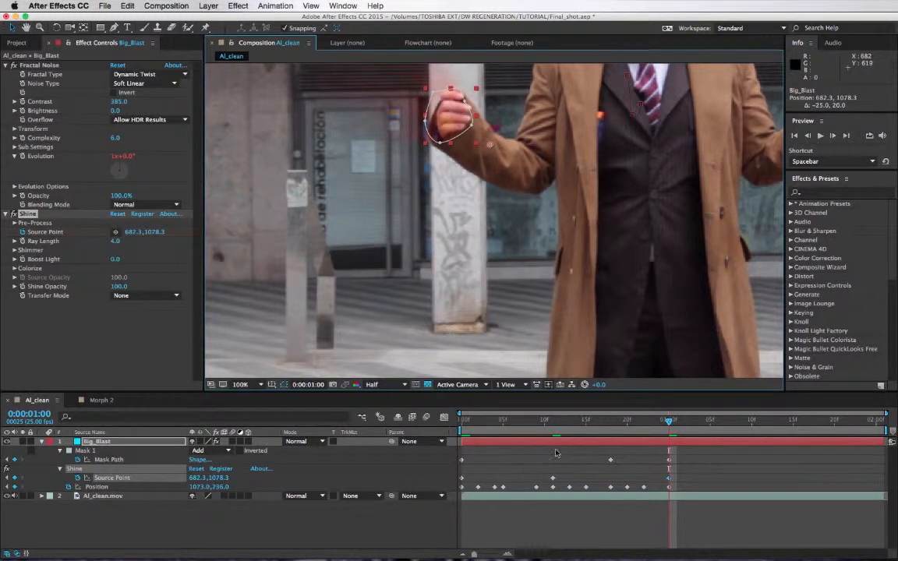
{"action": "left_click", "coordinate": [520, 421]}
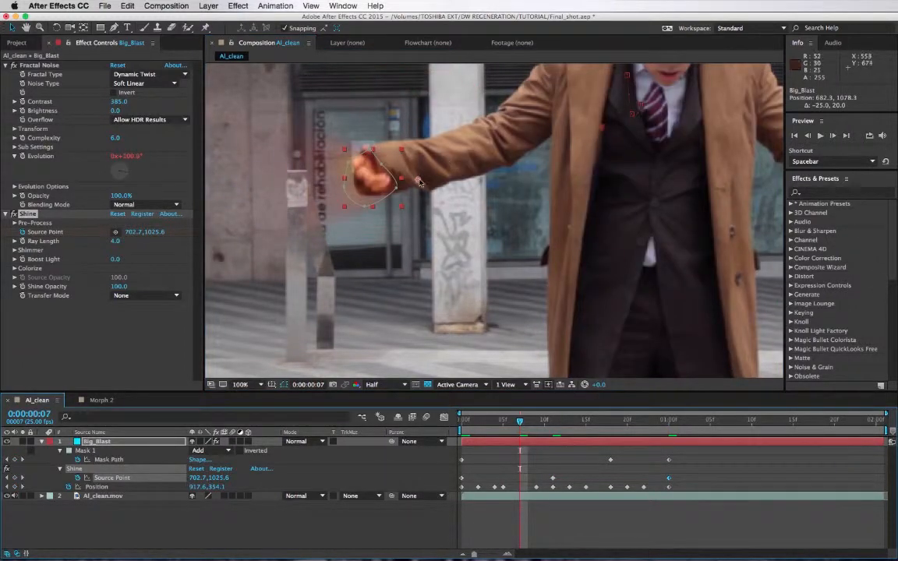
{"action": "left_click_drag", "start_coordinate": [419, 182], "coordinate": [420, 160]}
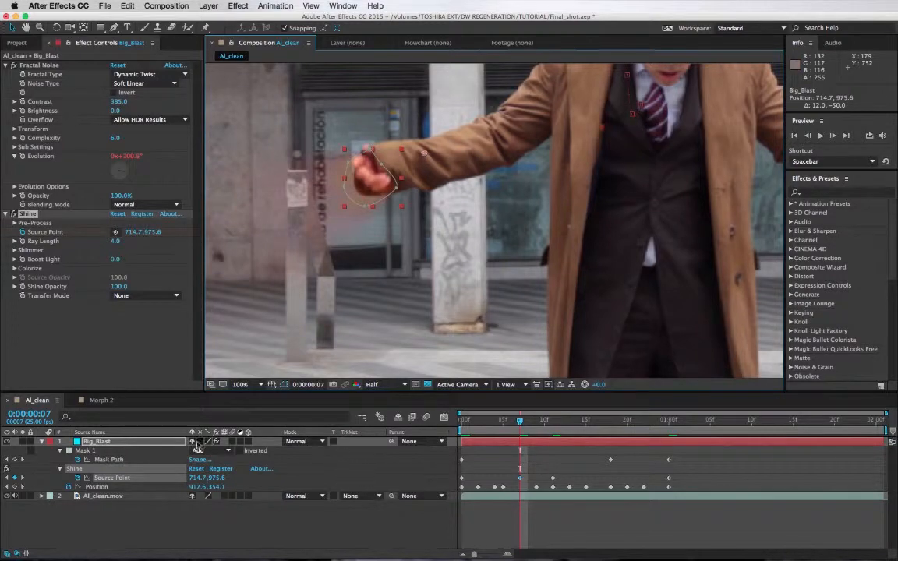
Step: Set Big_Blast's blending mode to Screen and adjust Shine to Ray Length 7.3, Boost Light 10.5 and Shimmer Amount 58
{"action": "left_click", "coordinate": [303, 441]}
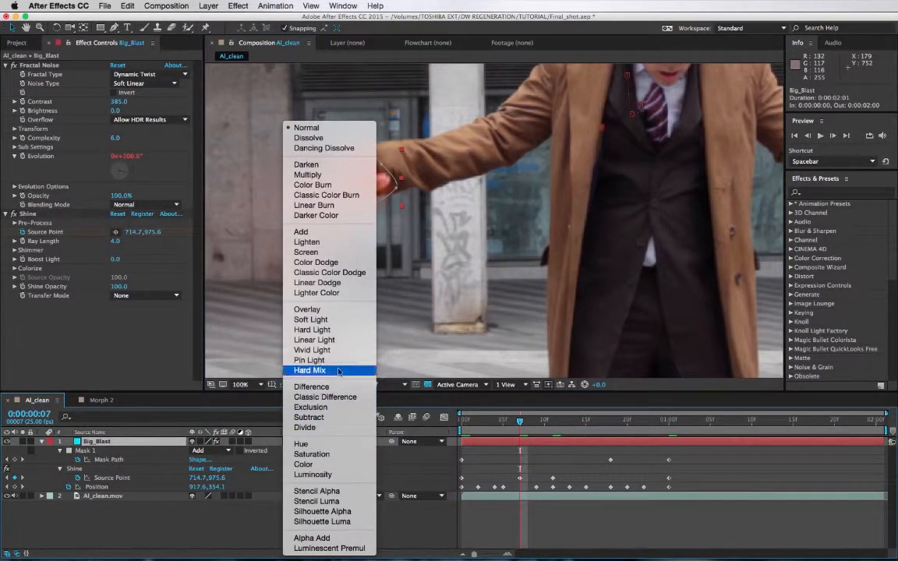
{"action": "left_click", "coordinate": [329, 251]}
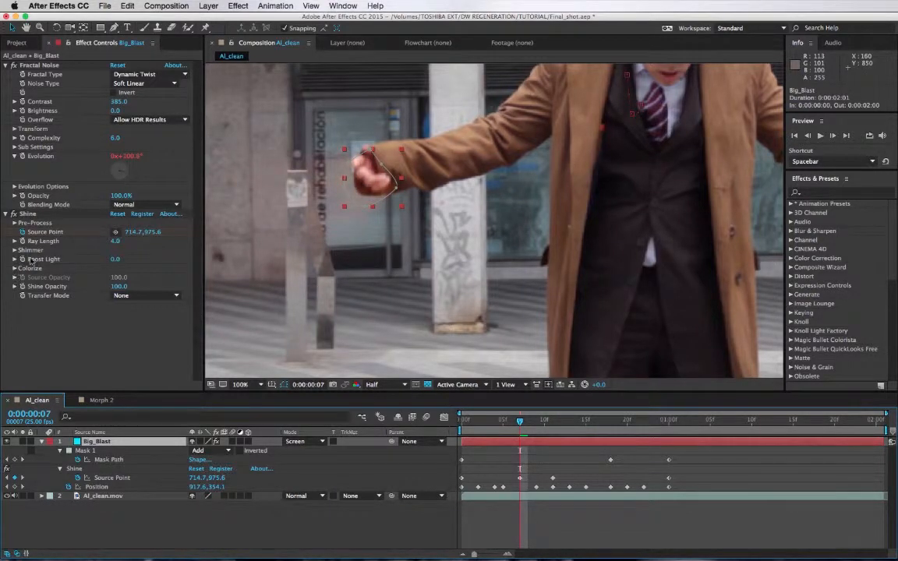
{"action": "left_click_drag", "start_coordinate": [117, 259], "coordinate": [108, 241]}
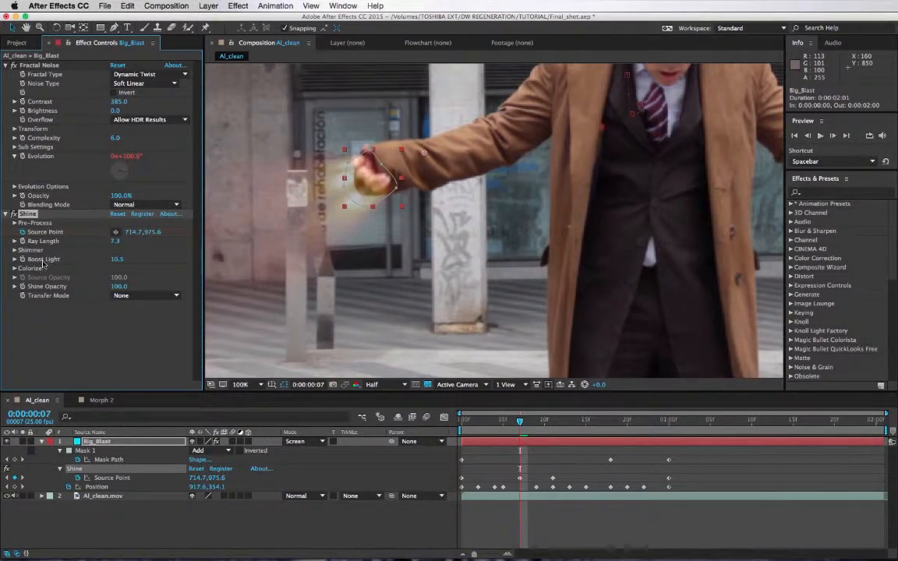
{"action": "left_click", "coordinate": [14, 250]}
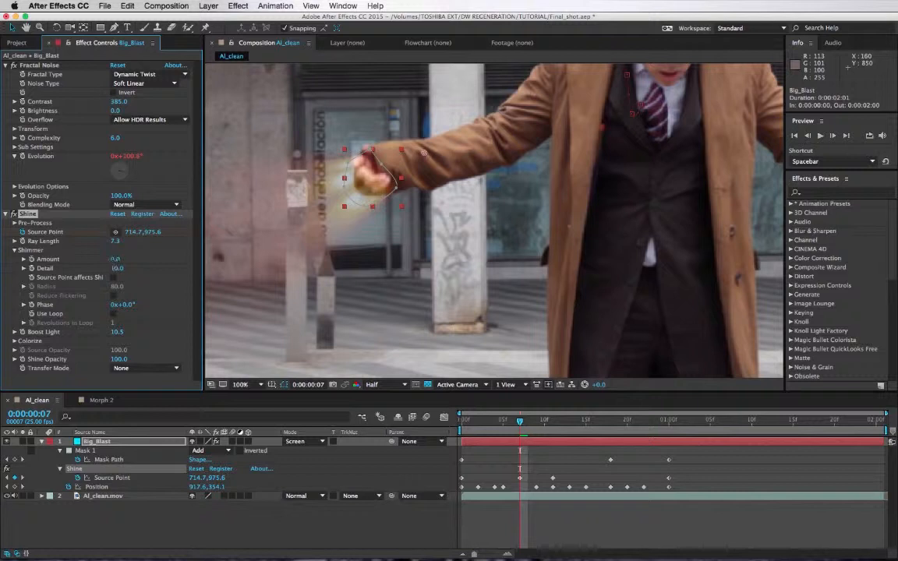
{"action": "left_click_drag", "start_coordinate": [118, 259], "coordinate": [97, 292]}
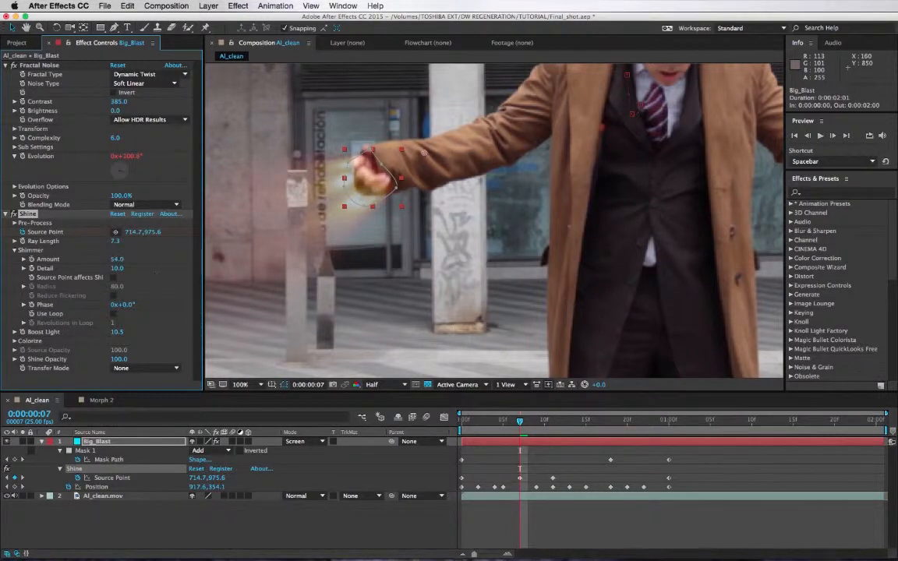
Step: Change the Shadows colour in Shine's Colorize settings to orange FF6500
{"action": "left_click", "coordinate": [14, 340]}
{"action": "left_click", "coordinate": [116, 376]}
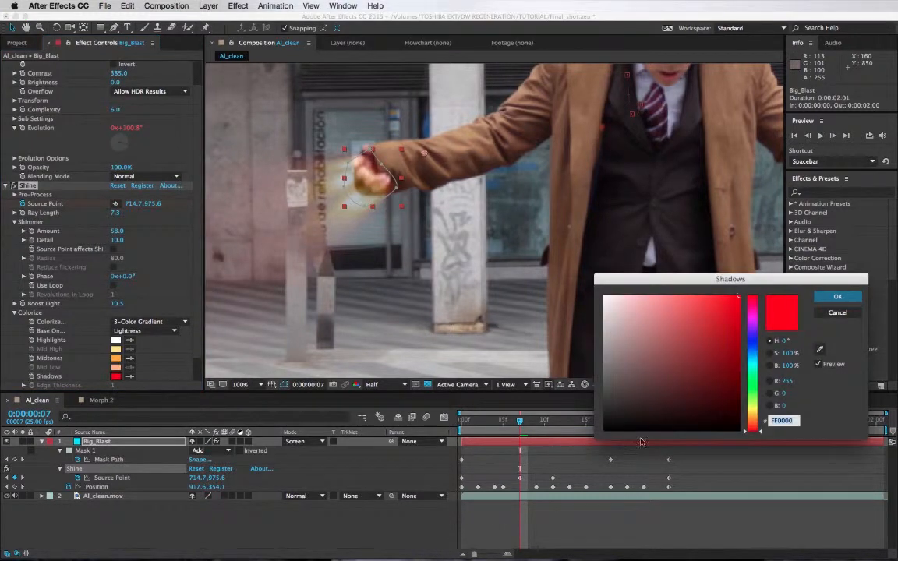
{"action": "left_click", "coordinate": [751, 424]}
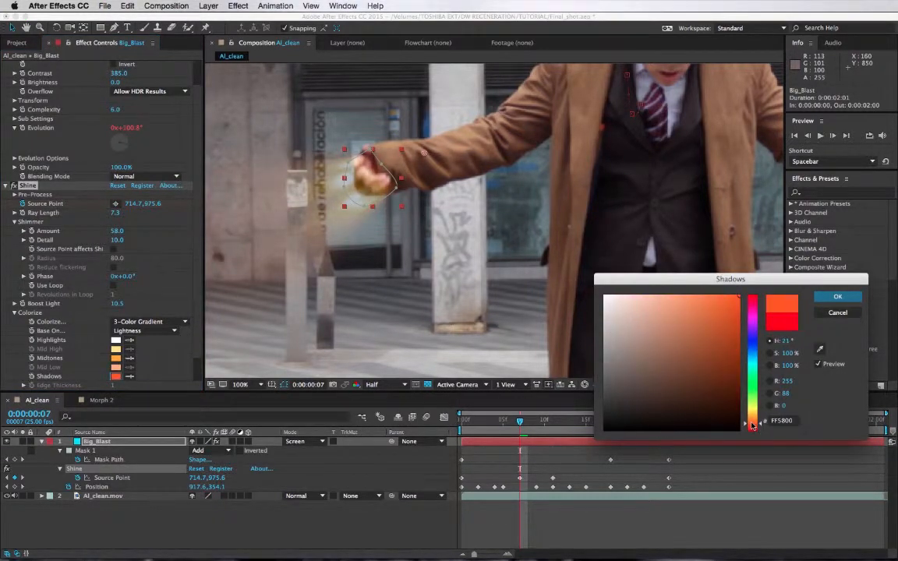
{"action": "left_click_drag", "start_coordinate": [751, 425], "coordinate": [752, 424]}
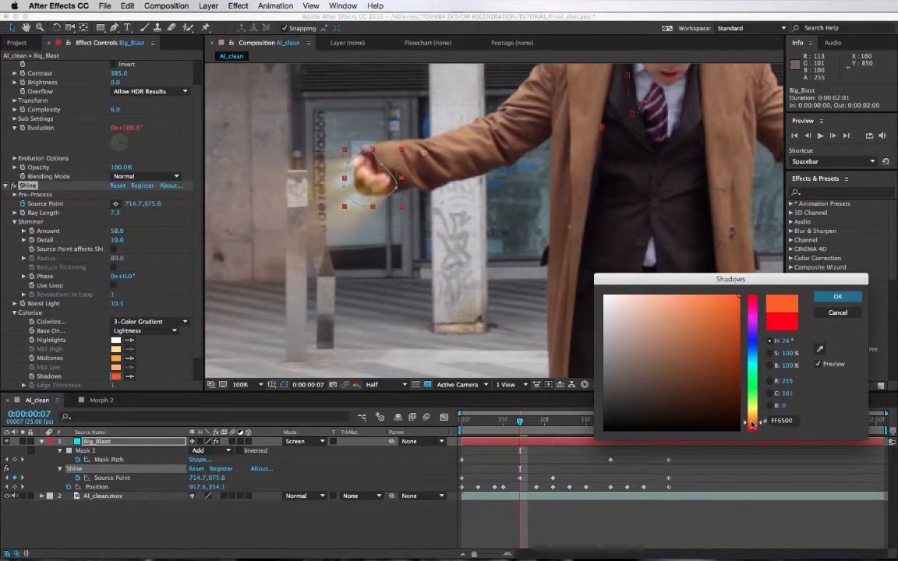
{"action": "left_click", "coordinate": [831, 298]}
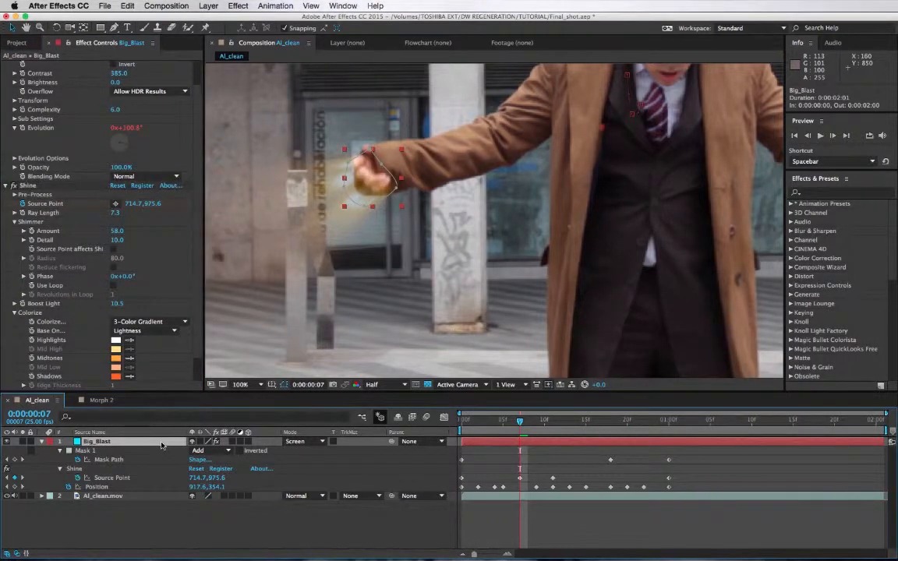
Step: Set Big_Blast's Opacity to 100% and lower Shine's Boost Light to 4.1
{"action": "key", "text": "t"}
{"action": "left_click_drag", "start_coordinate": [194, 453], "coordinate": [232, 443]}
{"action": "left_click", "coordinate": [129, 442]}
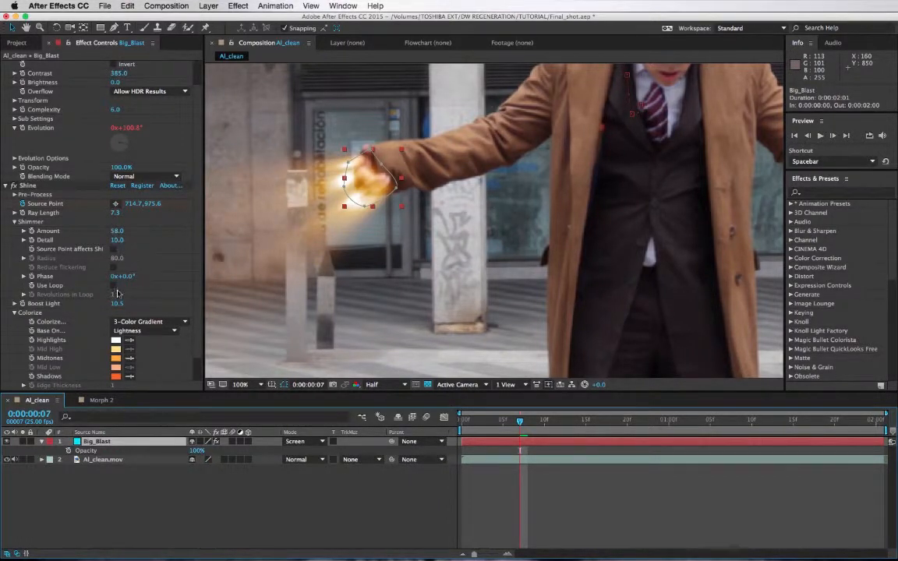
{"action": "left_click_drag", "start_coordinate": [117, 309], "coordinate": [90, 312]}
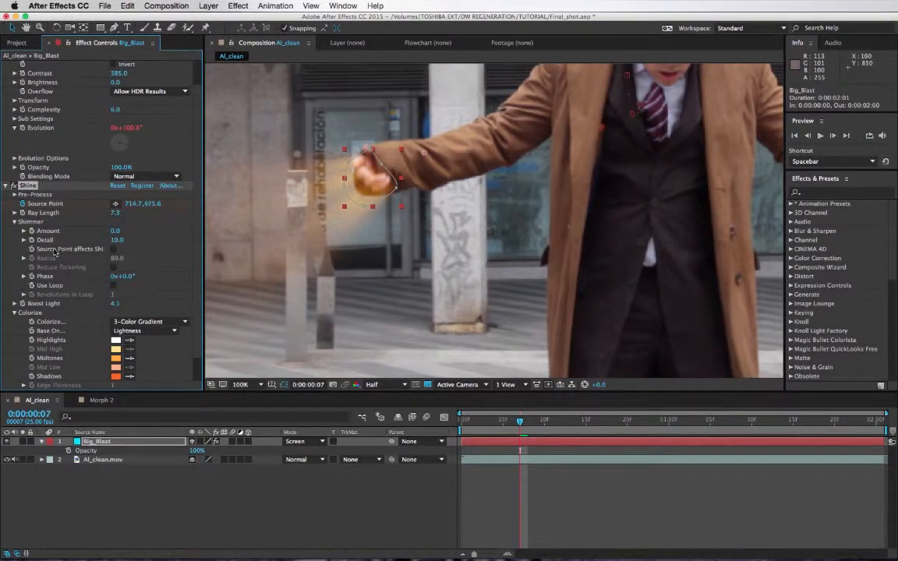
Step: Refine Shine's rays around the hand with Ray Length 6.1 and Shimmer Amount 358
{"action": "left_click", "coordinate": [116, 231]}
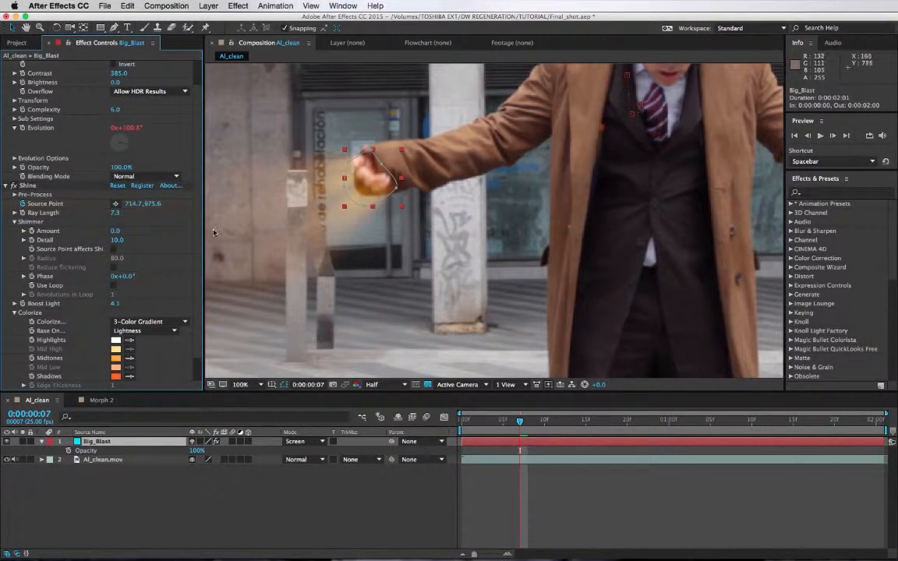
{"action": "left_click_drag", "start_coordinate": [116, 231], "coordinate": [205, 234]}
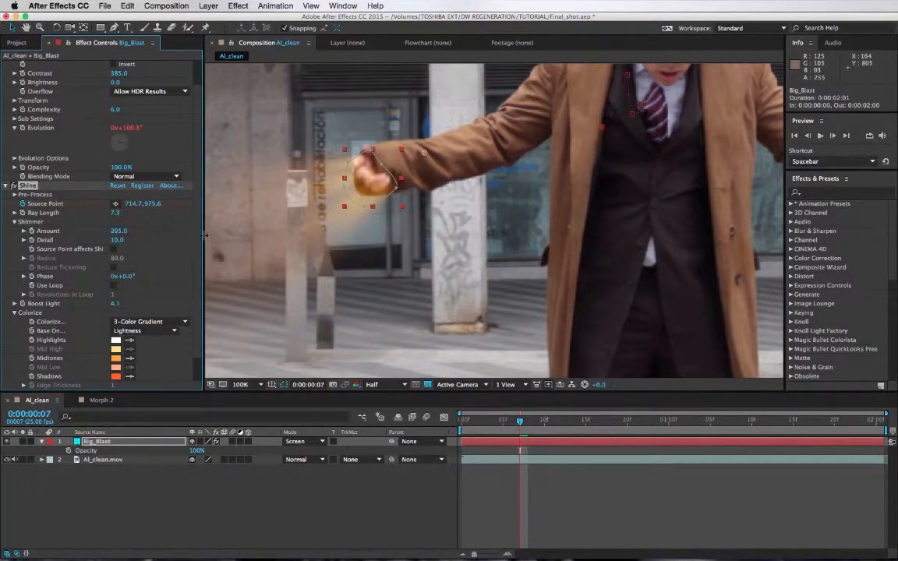
{"action": "mouse_move", "coordinate": [114, 212]}
{"action": "left_mouse_down"}
{"action": "mouse_move", "coordinate": [144, 212]}
{"action": "mouse_move", "coordinate": [117, 212]}
{"action": "left_mouse_up"}
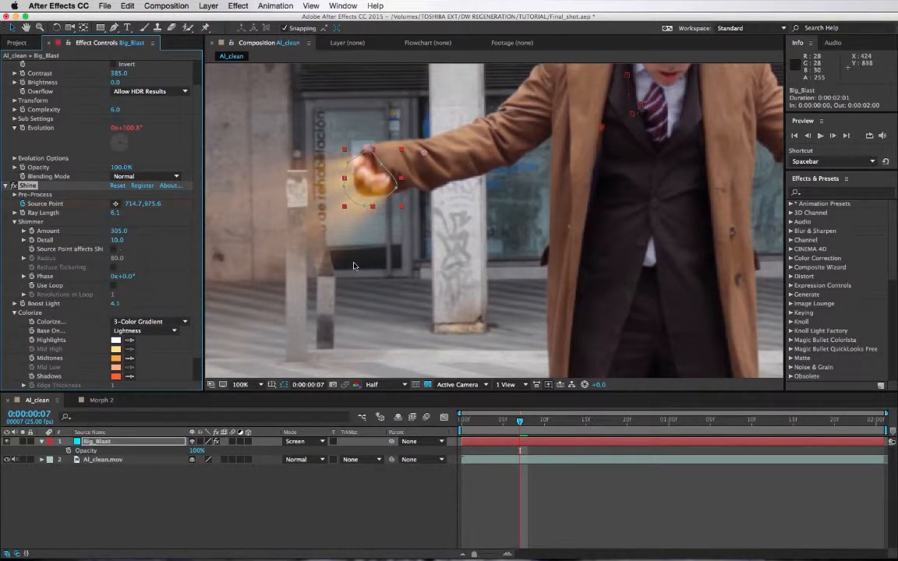
{"action": "key", "text": "h"}
{"action": "left_click_drag", "start_coordinate": [353, 256], "coordinate": [487, 246]}
{"action": "key", "text": "v"}
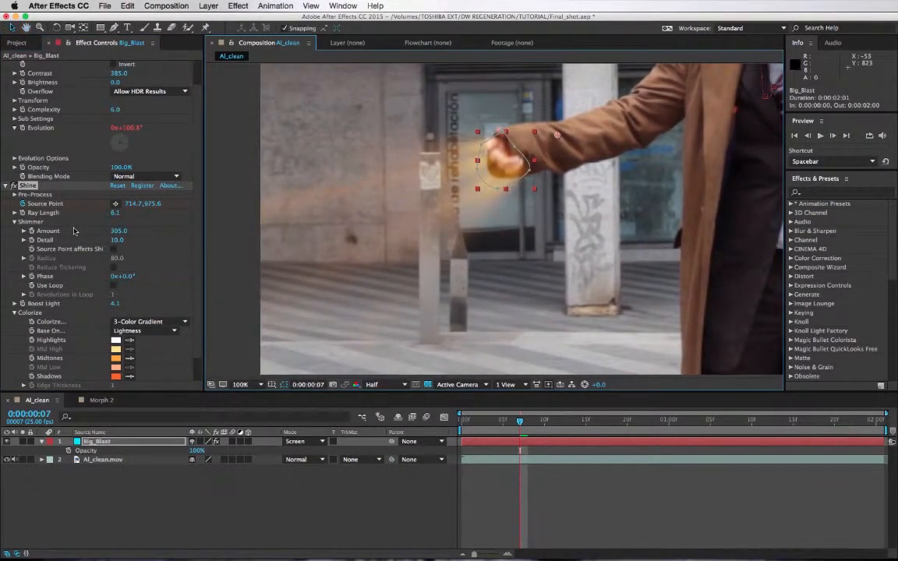
{"action": "left_click_drag", "start_coordinate": [124, 233], "coordinate": [392, 281]}
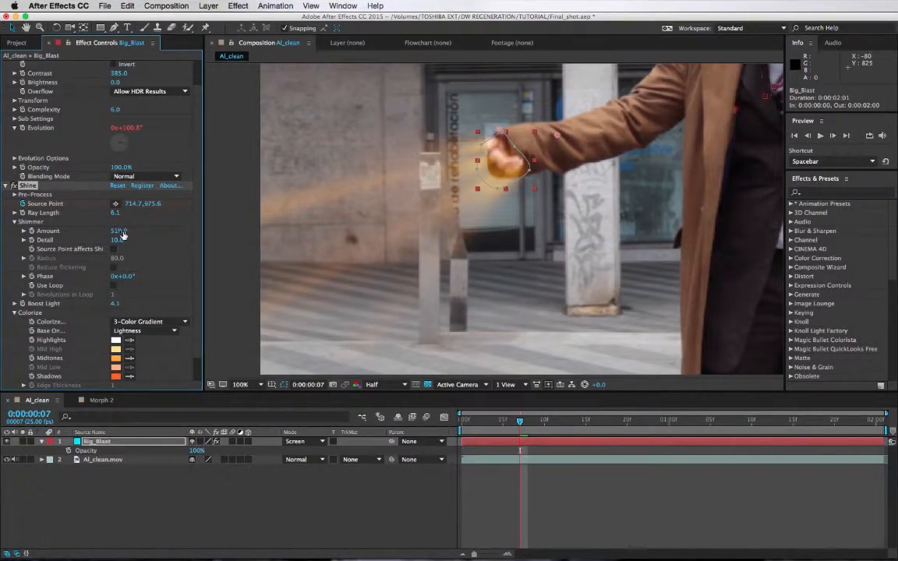
{"action": "left_click_drag", "start_coordinate": [109, 236], "coordinate": [38, 251]}
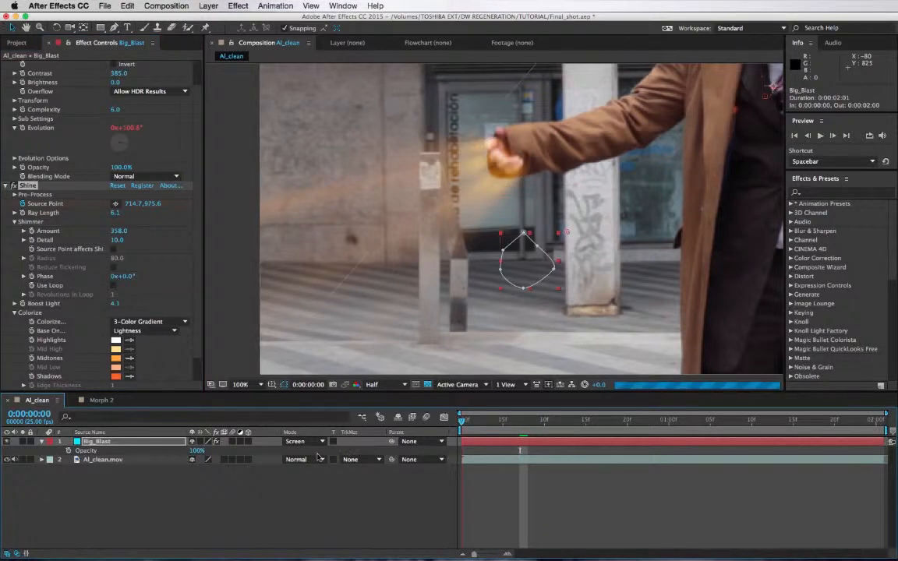
Step: At the first frame, set Shine's Boost Light to 2.2 and preview the blast
{"action": "key", "text": "Home"}
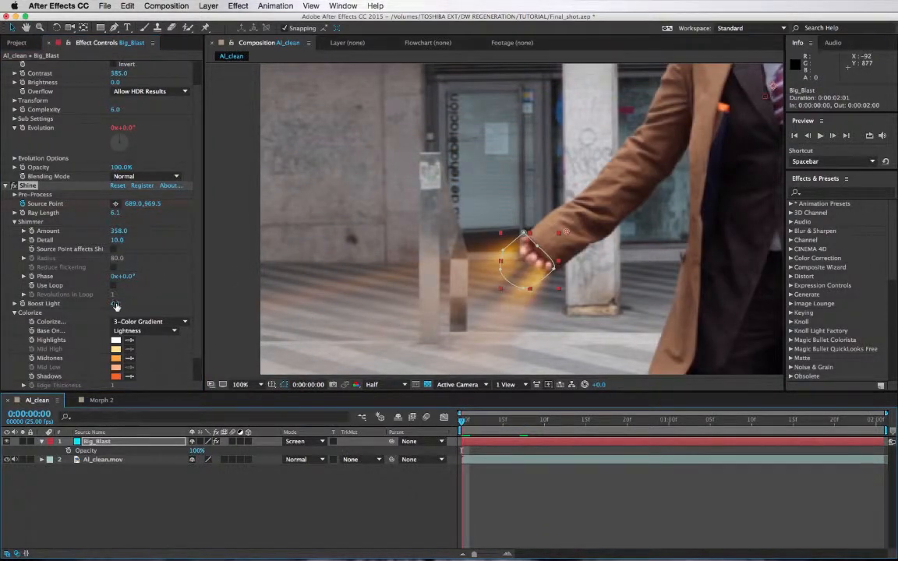
{"action": "mouse_move", "coordinate": [117, 304]}
{"action": "left_mouse_down"}
{"action": "mouse_move", "coordinate": [98, 307]}
{"action": "mouse_move", "coordinate": [124, 308]}
{"action": "left_mouse_up"}
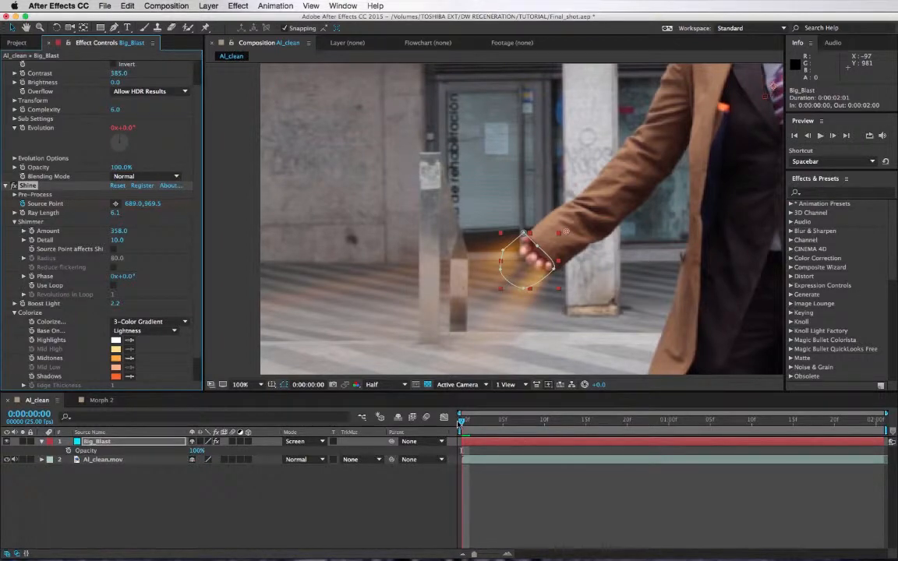
{"action": "mouse_move", "coordinate": [461, 421]}
{"action": "left_mouse_down"}
{"action": "mouse_move", "coordinate": [624, 421]}
{"action": "mouse_move", "coordinate": [494, 421]}
{"action": "mouse_move", "coordinate": [425, 453]}
{"action": "left_mouse_up"}
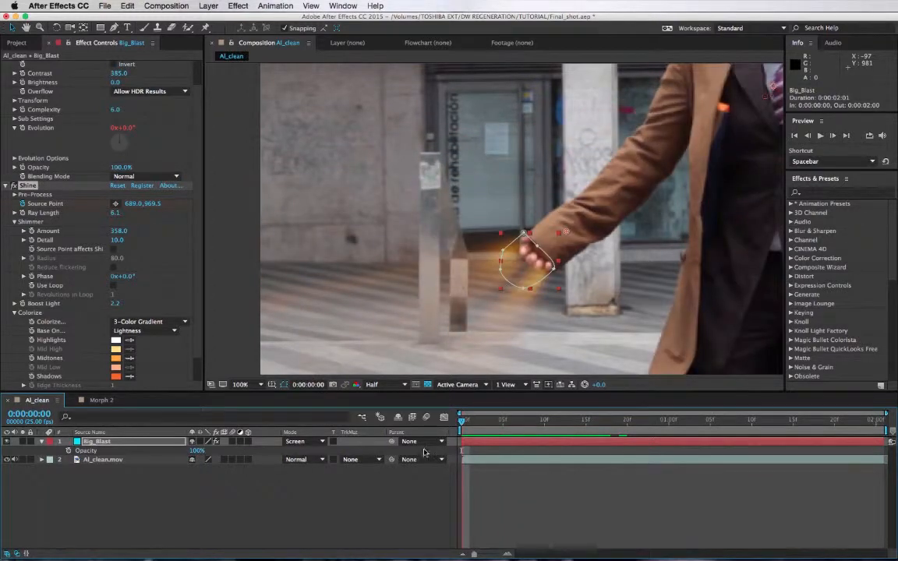
Step: Apply Turbulent Displace to Big_Blast with Amount 35 and Size 17
{"action": "left_click", "coordinate": [238, 5]}
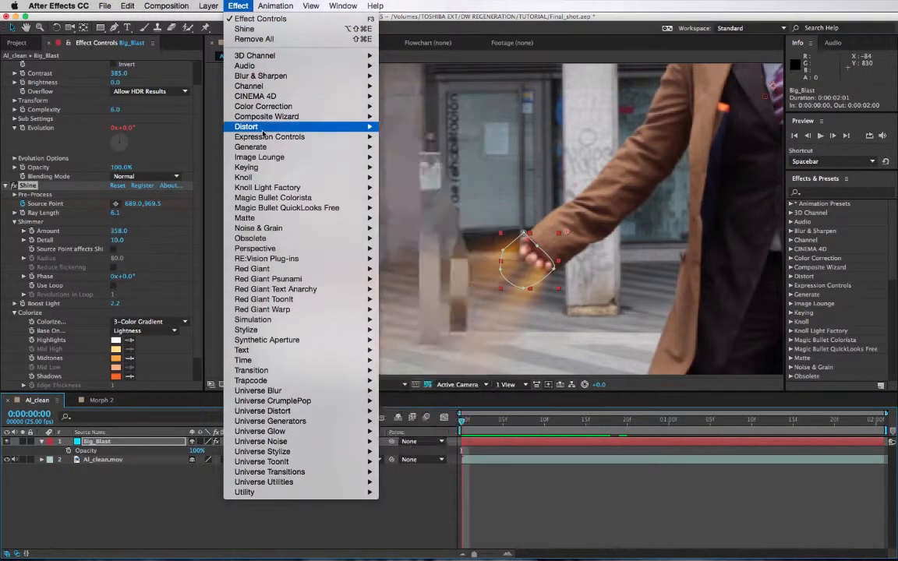
{"action": "mouse_move", "coordinate": [257, 126]}
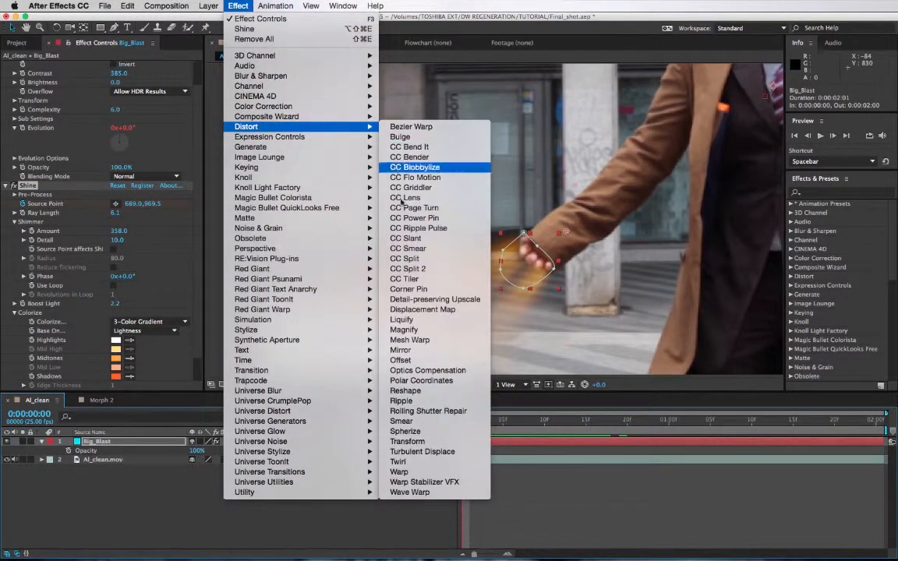
{"action": "left_click", "coordinate": [398, 451]}
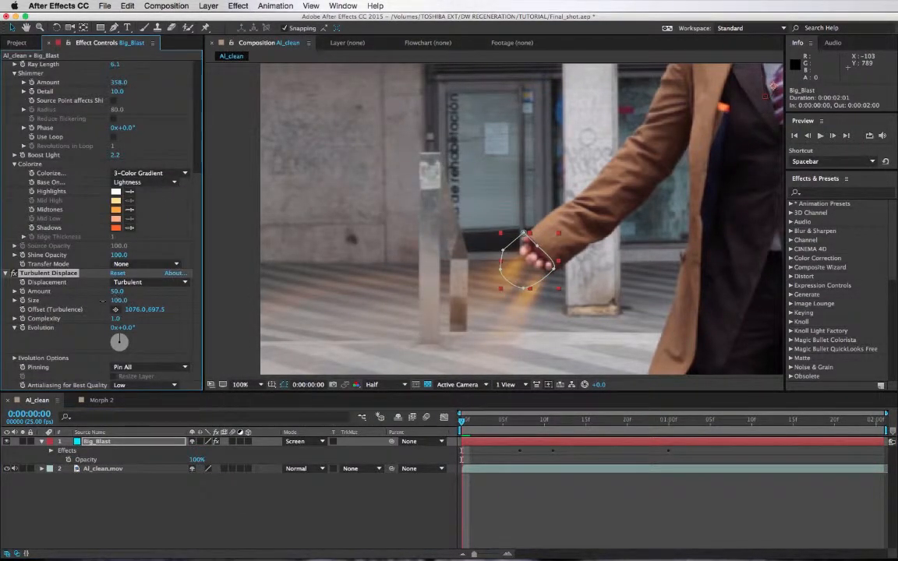
{"action": "left_click_drag", "start_coordinate": [102, 300], "coordinate": [123, 307]}
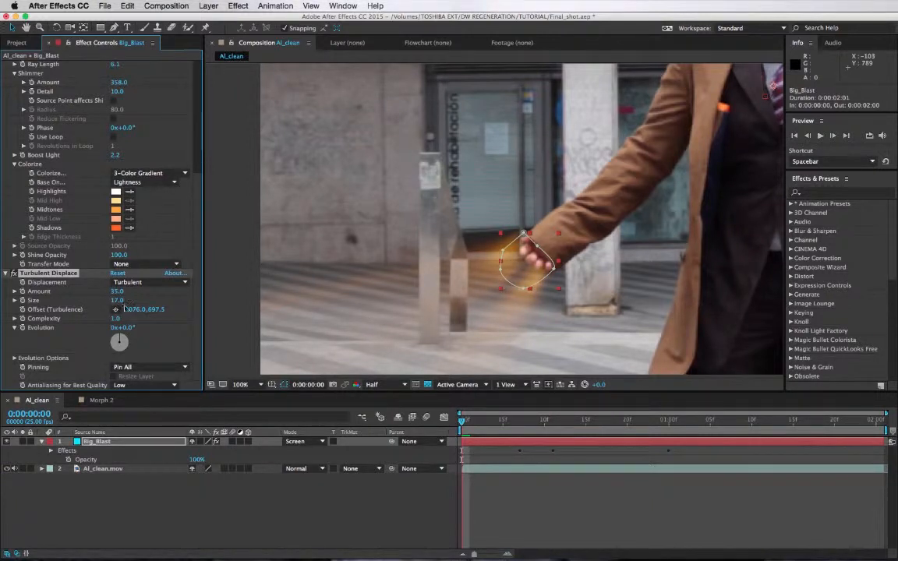
Step: Animate Turbulent Displace's Evolution with the expression time*180 and check the result at frame 7
{"action": "left_click", "coordinate": [23, 328], "text": "alt"}
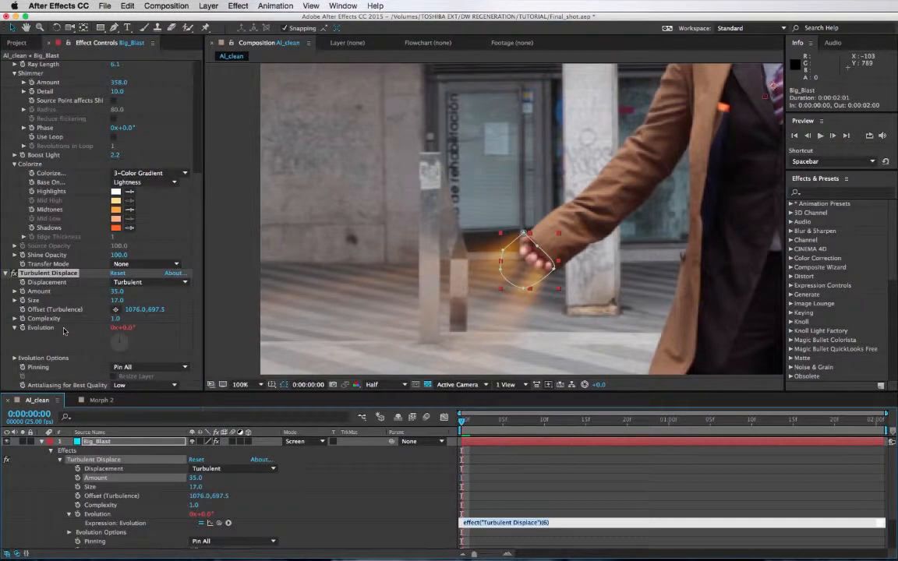
{"action": "type", "text": "time*180"}
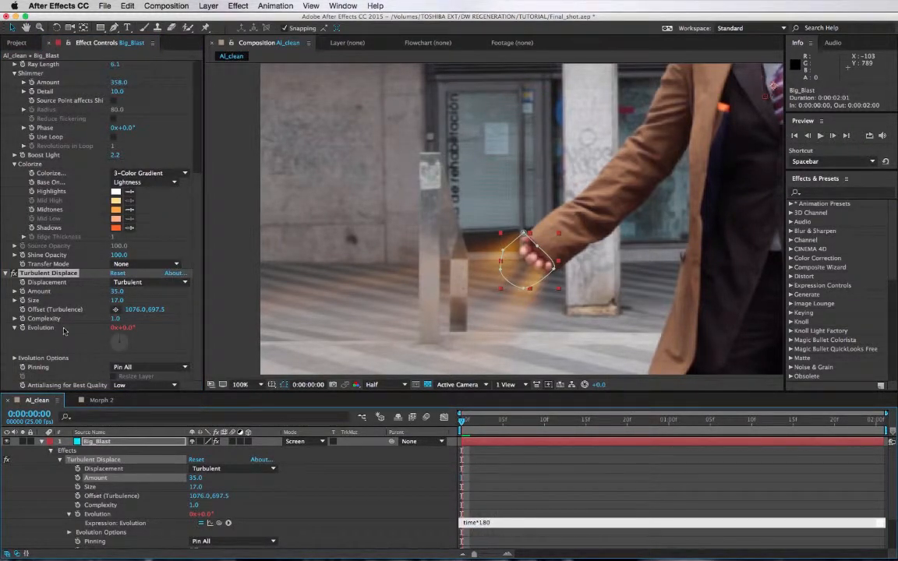
{"action": "left_click", "coordinate": [151, 345]}
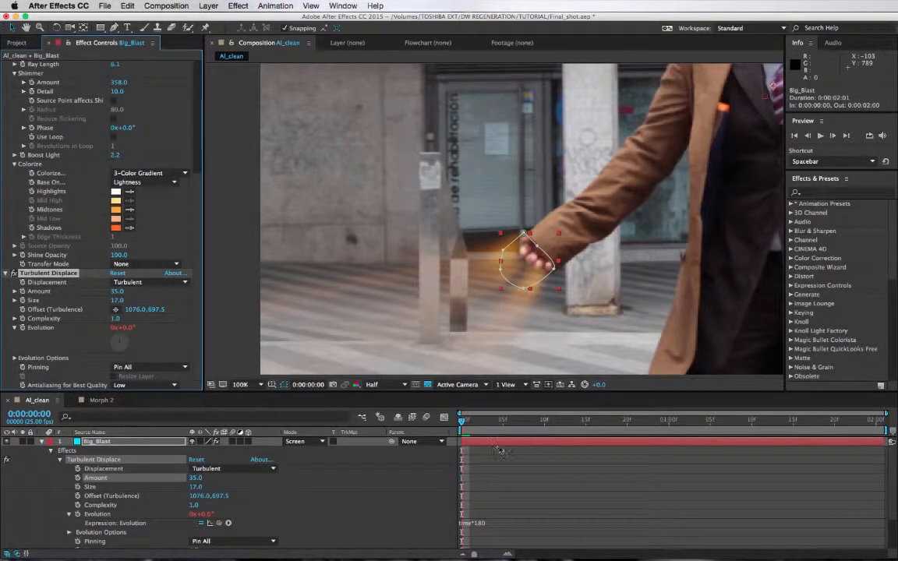
{"action": "left_click_drag", "start_coordinate": [482, 424], "coordinate": [518, 427]}
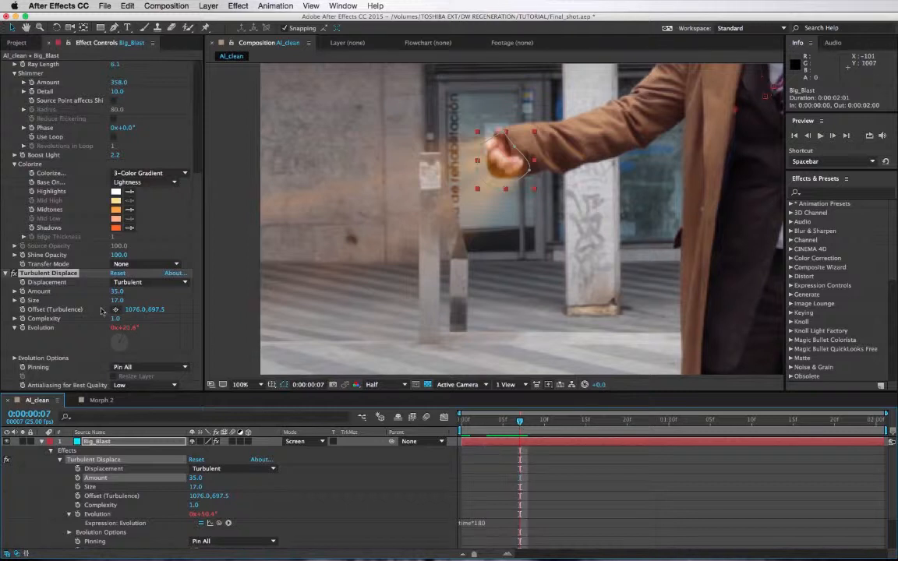
Step: Strengthen Big_Blast's Turbulent Displace with Amount 54 and Size 15, and check the blast across the timeline
{"action": "mouse_move", "coordinate": [119, 293]}
{"action": "left_mouse_down"}
{"action": "mouse_move", "coordinate": [129, 293]}
{"action": "mouse_move", "coordinate": [117, 309]}
{"action": "left_mouse_up"}
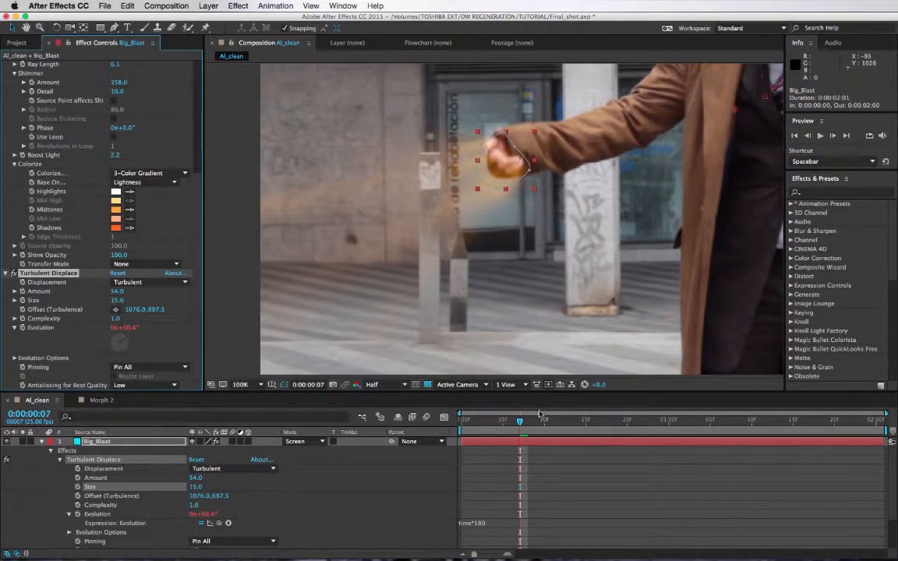
{"action": "left_click_drag", "start_coordinate": [521, 427], "coordinate": [667, 442]}
{"action": "key", "text": "Home"}
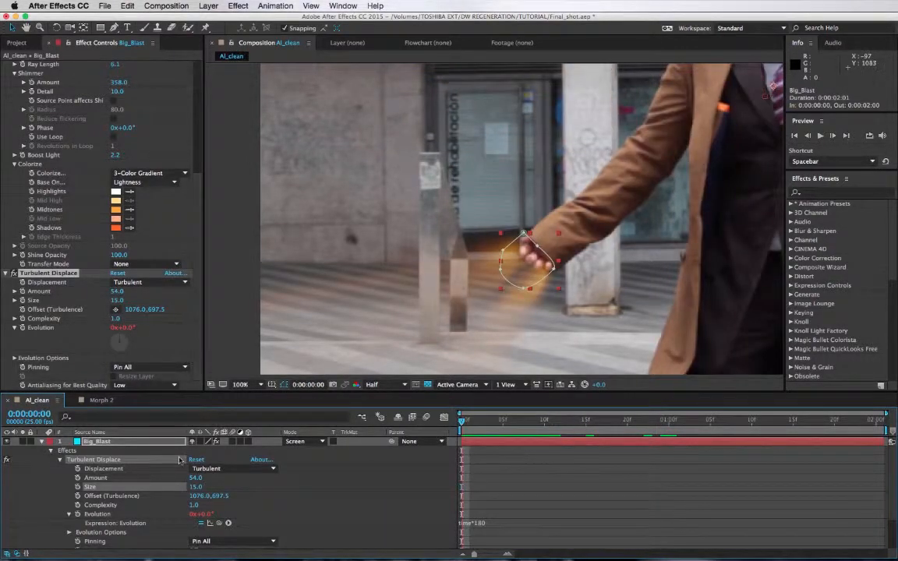
Step: Keyframe Big_Blast's Opacity from 100% at the first frame to 0% at 0:00:01:00
{"action": "left_click", "coordinate": [157, 445]}
{"action": "key", "text": "e"}
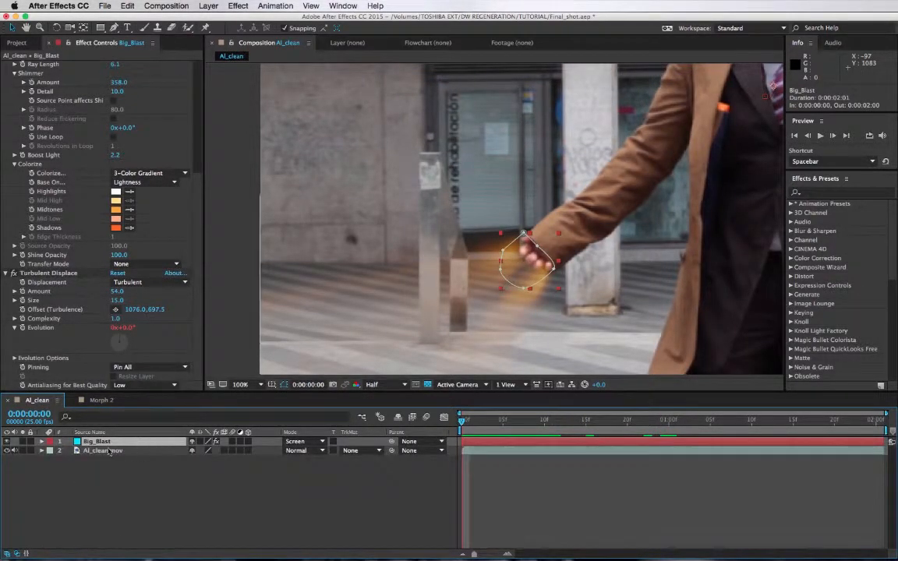
{"action": "key", "text": "t"}
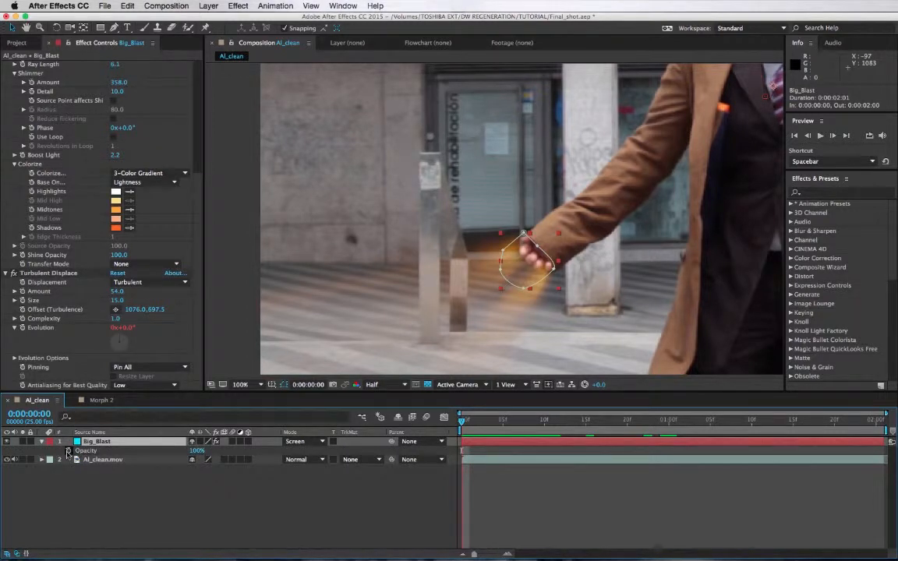
{"action": "left_click", "coordinate": [669, 421]}
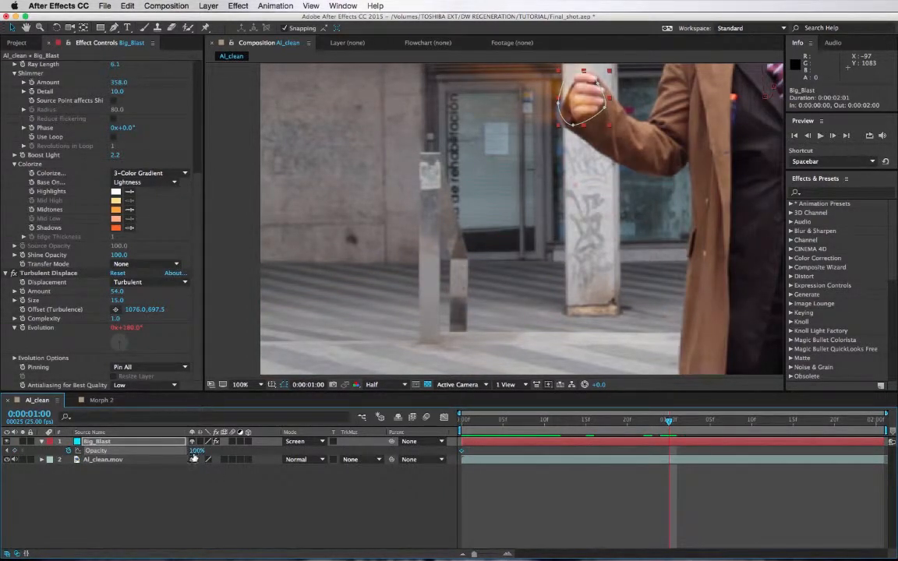
{"action": "left_click_drag", "start_coordinate": [195, 451], "coordinate": [173, 410]}
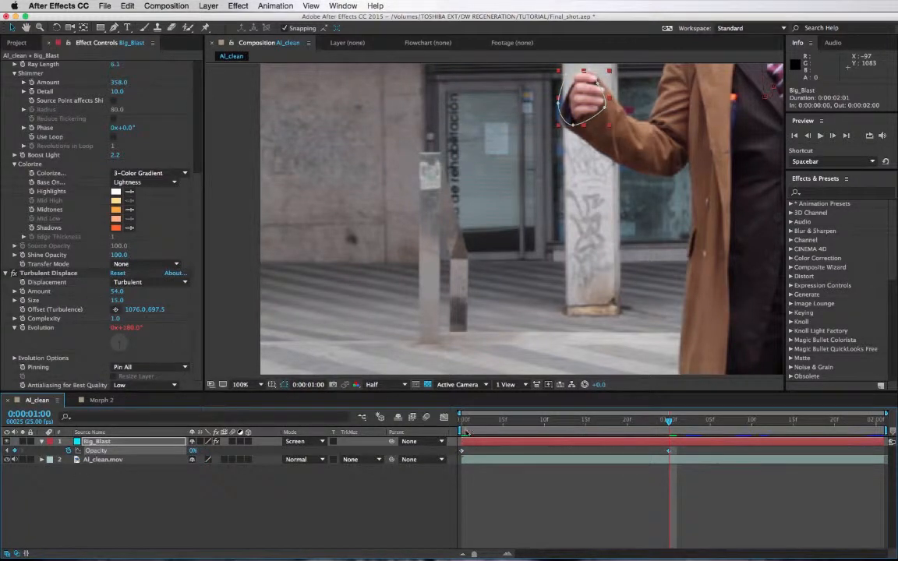
Step: Keyframe Shine's Shimmer Amount from 358 at the first frame to 0 at 0:00:01:00
{"action": "left_click", "coordinate": [465, 428]}
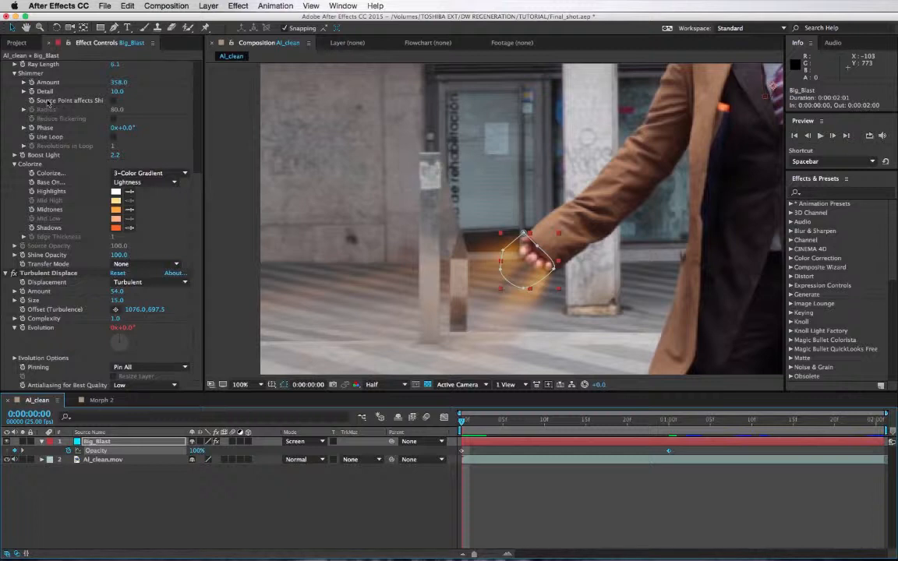
{"action": "scroll", "coordinate": [198, 182], "scroll_direction": "up", "scroll_amount": 1}
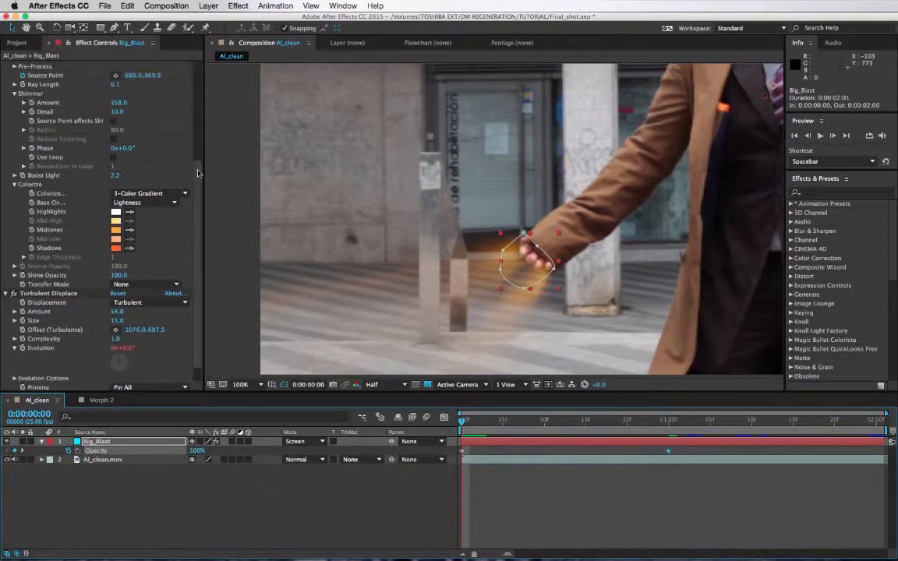
{"action": "left_click", "coordinate": [31, 103]}
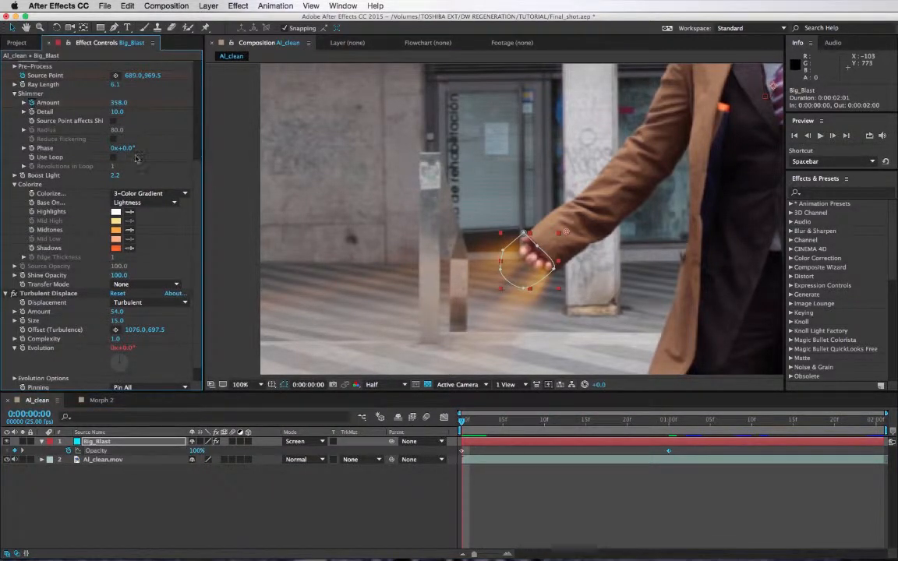
{"action": "left_click", "coordinate": [598, 429]}
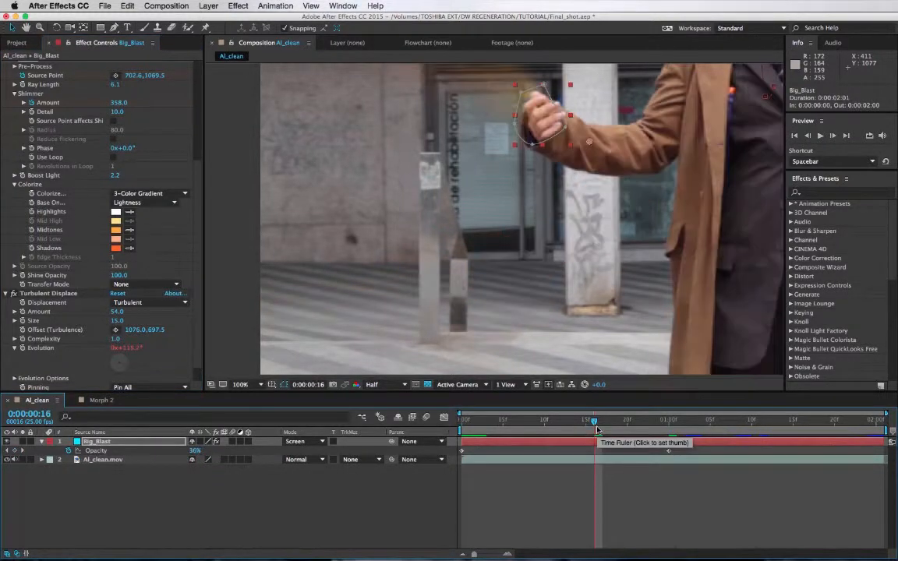
{"action": "left_click", "coordinate": [667, 432]}
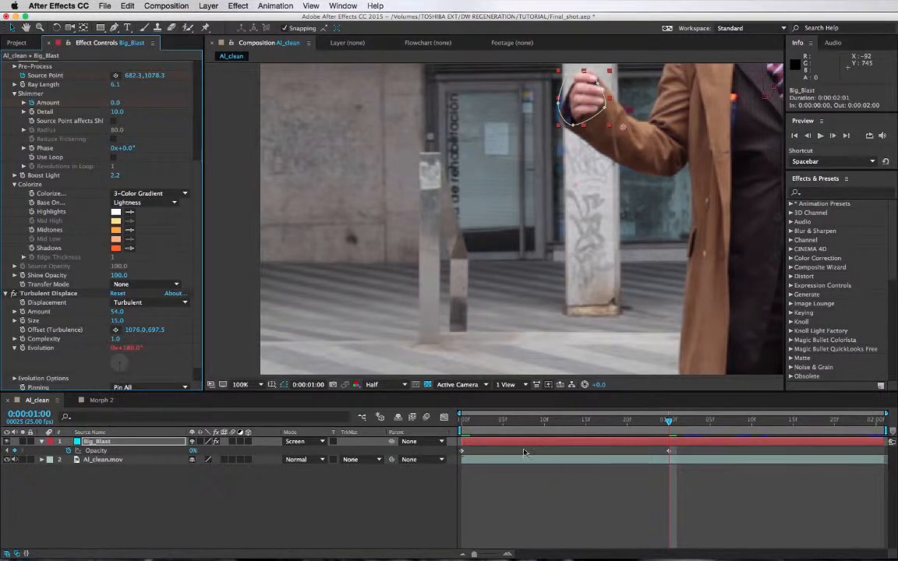
Step: Keyframe Shine's Ray Length at 6.1 on the first frame and lower it at 0:00:01:00
{"action": "key", "text": "Home"}
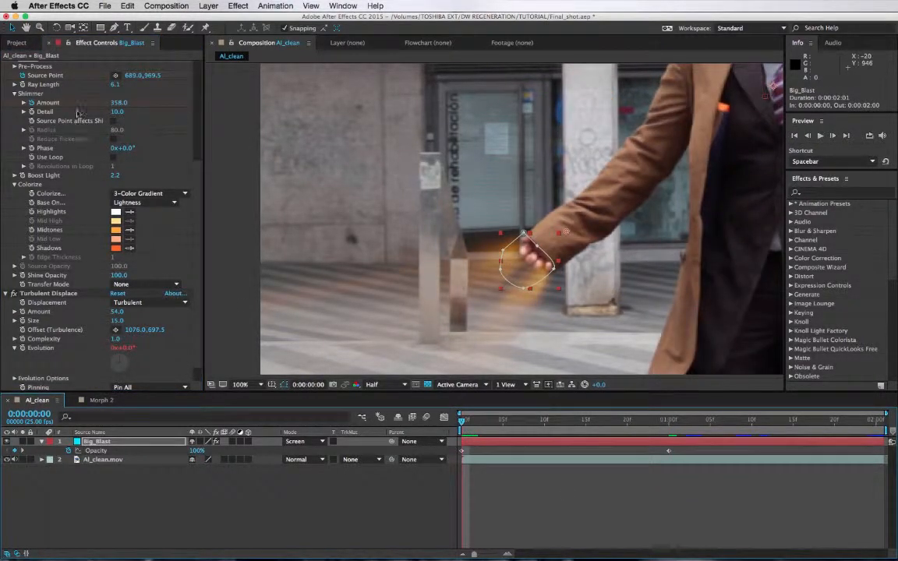
{"action": "left_click", "coordinate": [23, 85]}
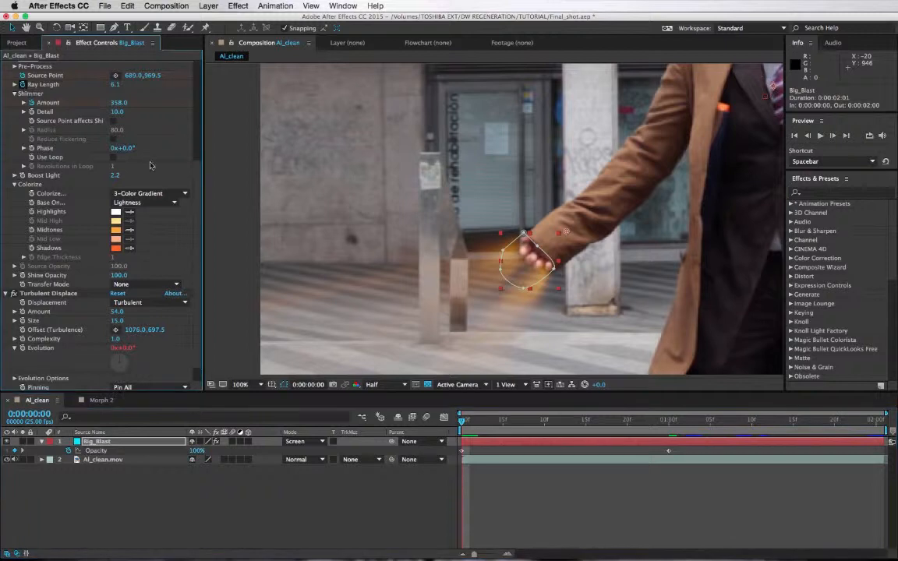
{"action": "left_click", "coordinate": [670, 427]}
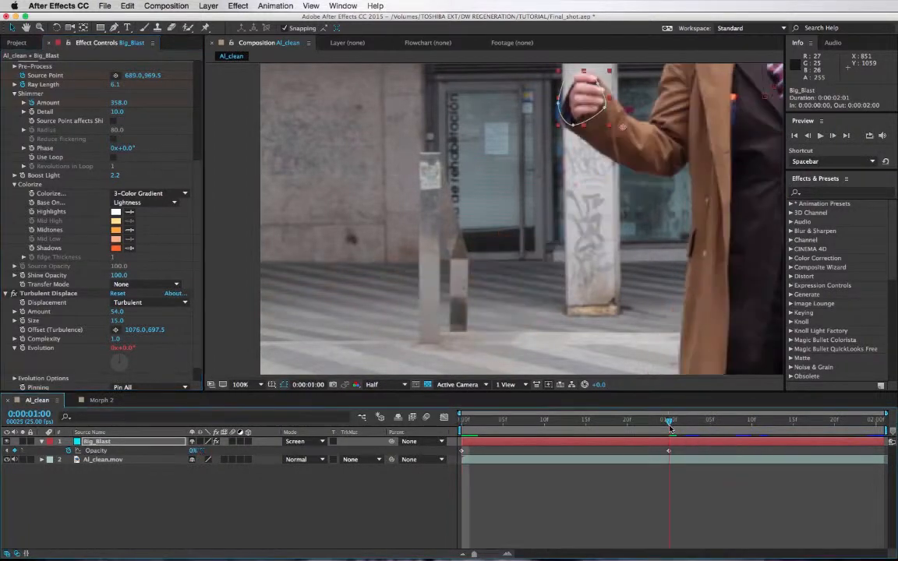
{"action": "left_click", "coordinate": [116, 85]}
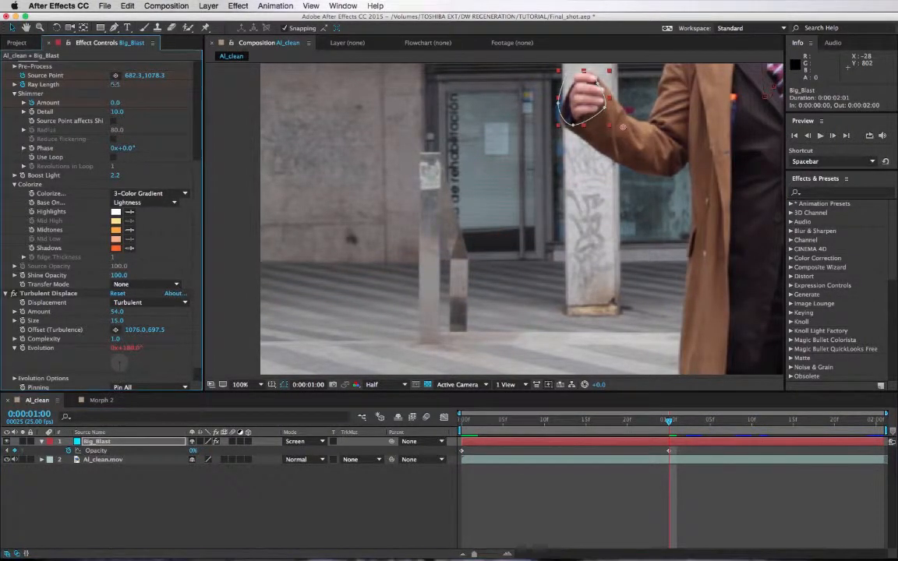
Step: Preview the fading hand blast over the whole shot at 50% magnification
{"action": "left_click", "coordinate": [525, 424]}
{"action": "left_click", "coordinate": [561, 424]}
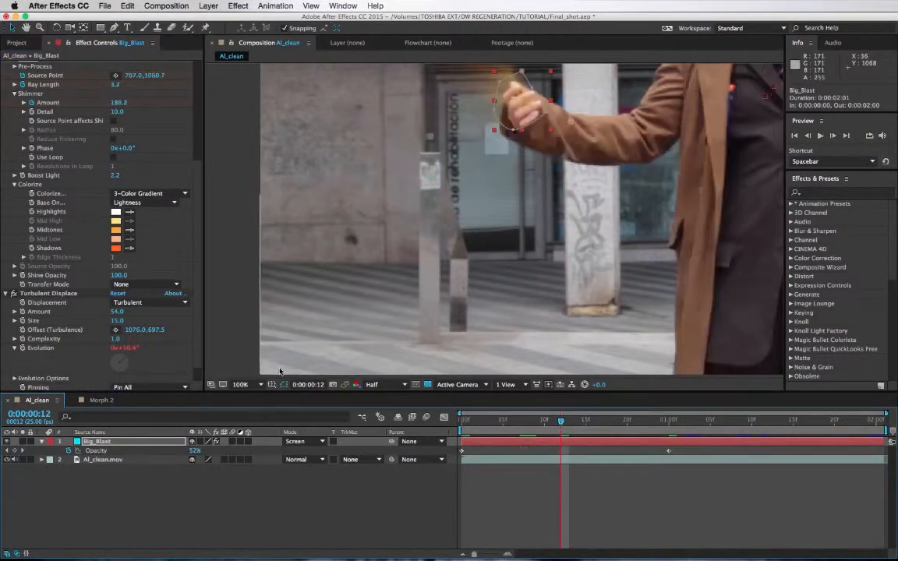
{"action": "scroll", "coordinate": [400, 311], "scroll_direction": "down", "scroll_amount": 2}
{"action": "left_click_drag", "start_coordinate": [411, 304], "coordinate": [405, 278]}
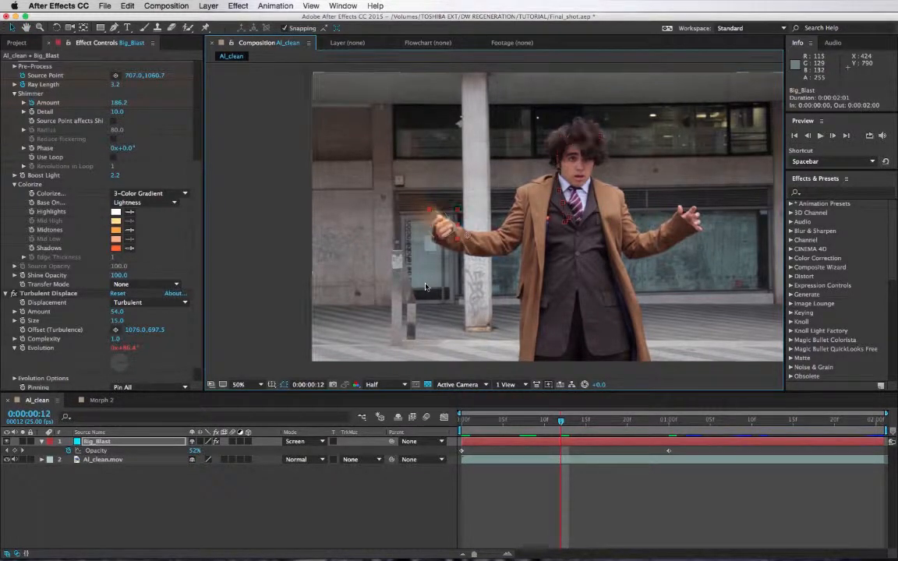
{"action": "key", "text": "space"}
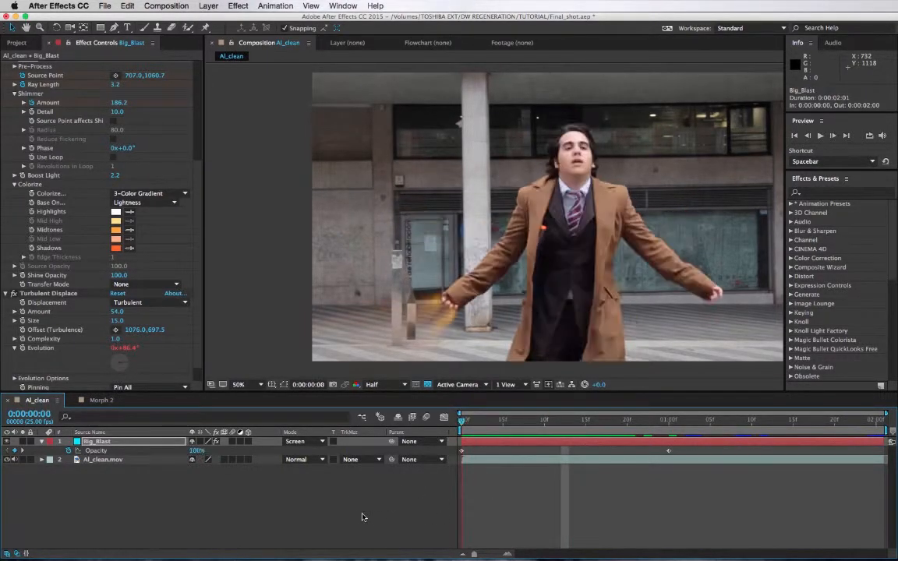
{"action": "key", "text": "space"}
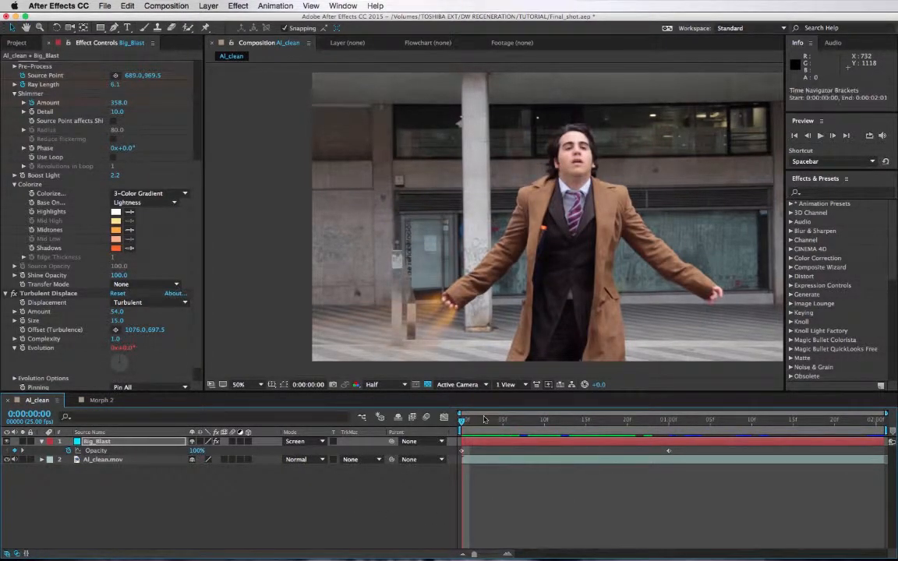
{"action": "key", "text": "space"}
{"action": "key", "text": "space"}
Step: Intensify Shine with Boost Light 3.5 and a first-frame Ray Length of 9.3, and preview the animation
{"action": "left_click_drag", "start_coordinate": [115, 177], "coordinate": [107, 158]}
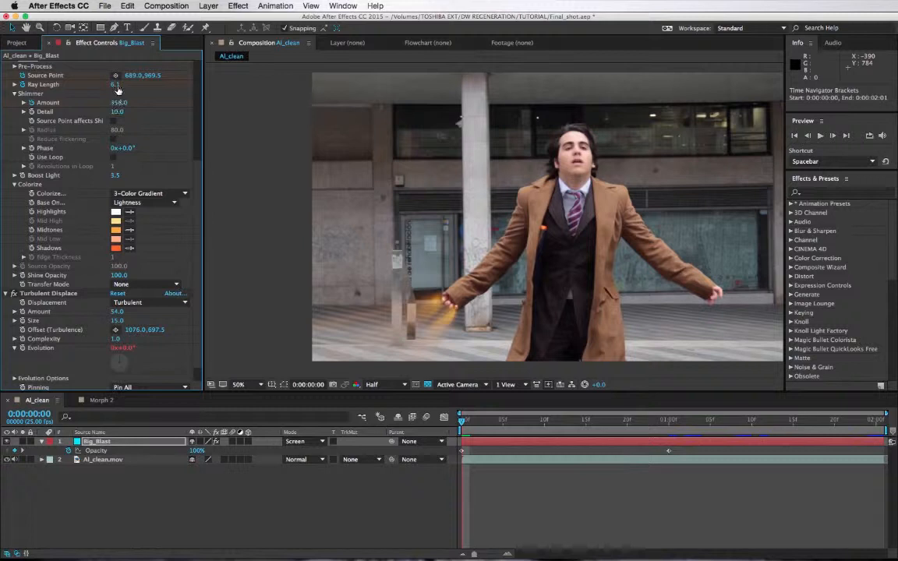
{"action": "left_click_drag", "start_coordinate": [114, 85], "coordinate": [134, 87]}
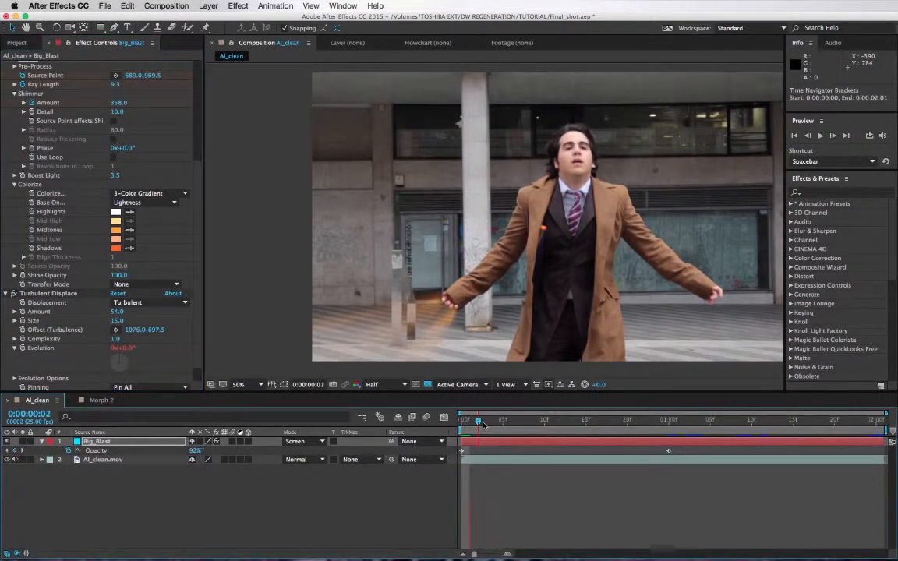
{"action": "left_click_drag", "start_coordinate": [468, 422], "coordinate": [626, 443]}
{"action": "key", "text": "space"}
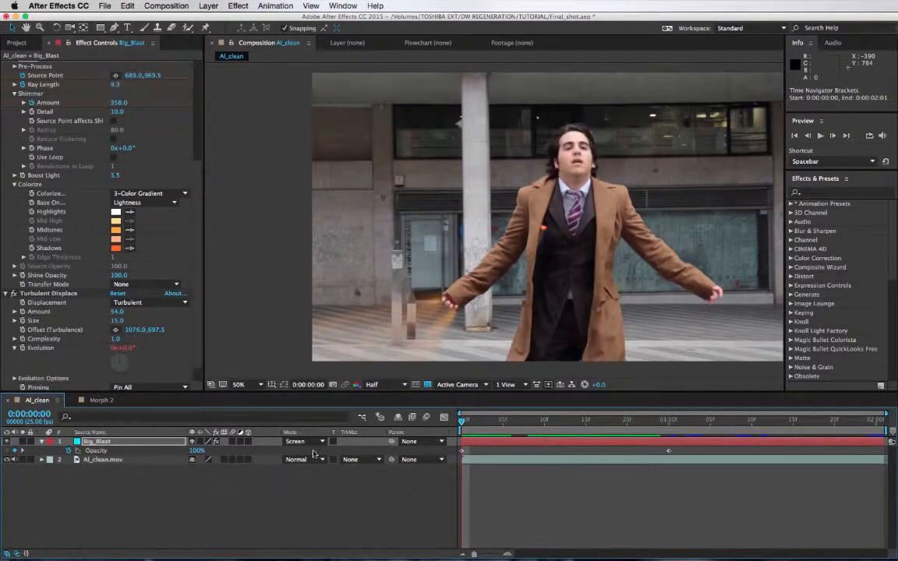
Step: Create a new solid named Particles in yellow FFE000
{"action": "left_click", "coordinate": [211, 8]}
{"action": "mouse_move", "coordinate": [215, 18]}
{"action": "left_click", "coordinate": [378, 30]}
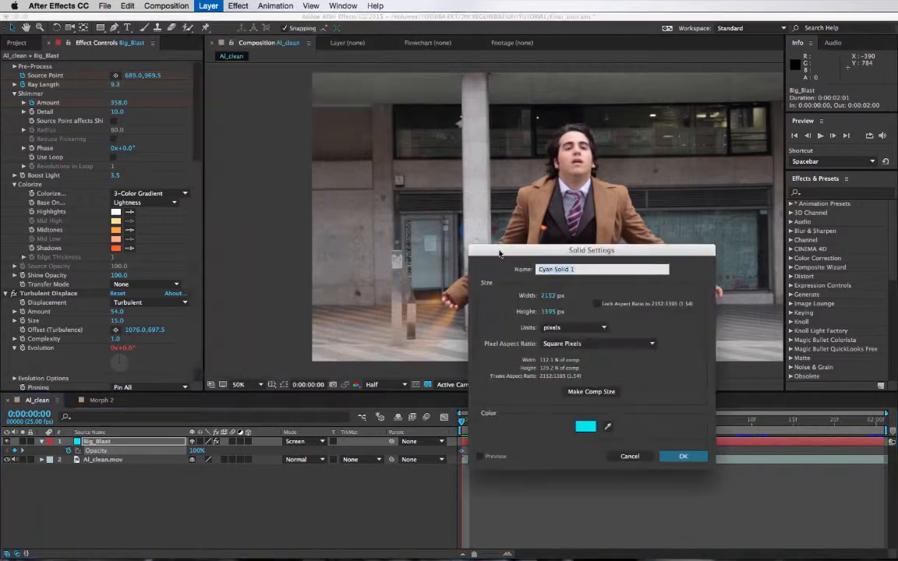
{"action": "left_click", "coordinate": [585, 426]}
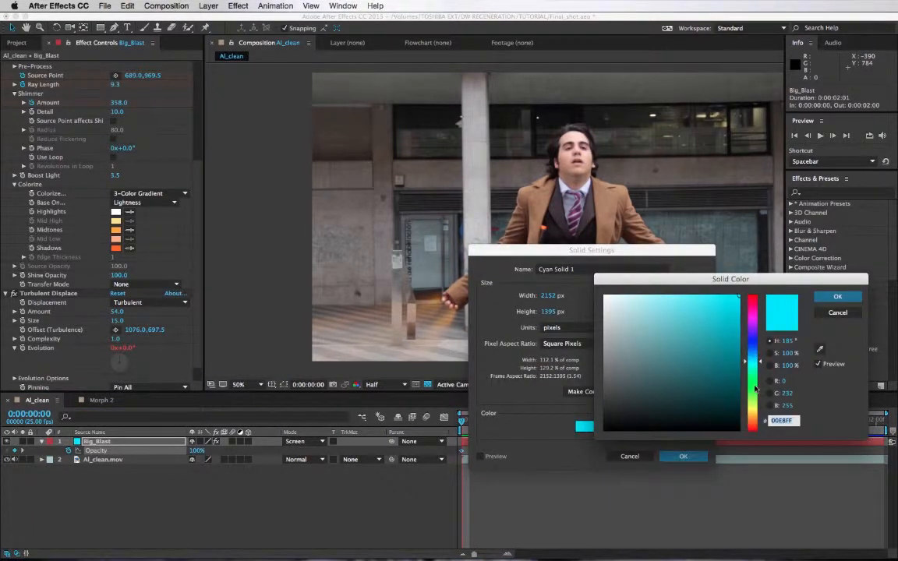
{"action": "left_click", "coordinate": [752, 406]}
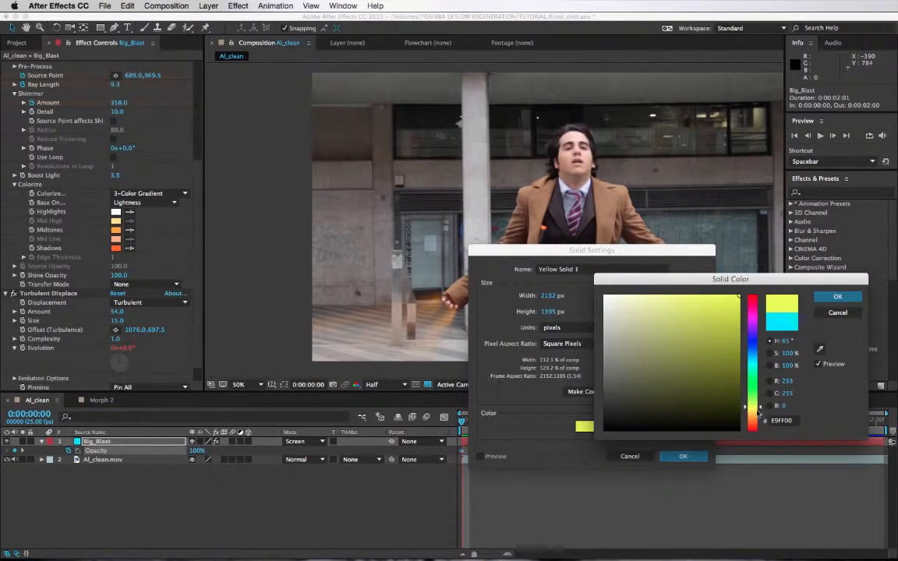
{"action": "left_click_drag", "start_coordinate": [758, 415], "coordinate": [754, 417]}
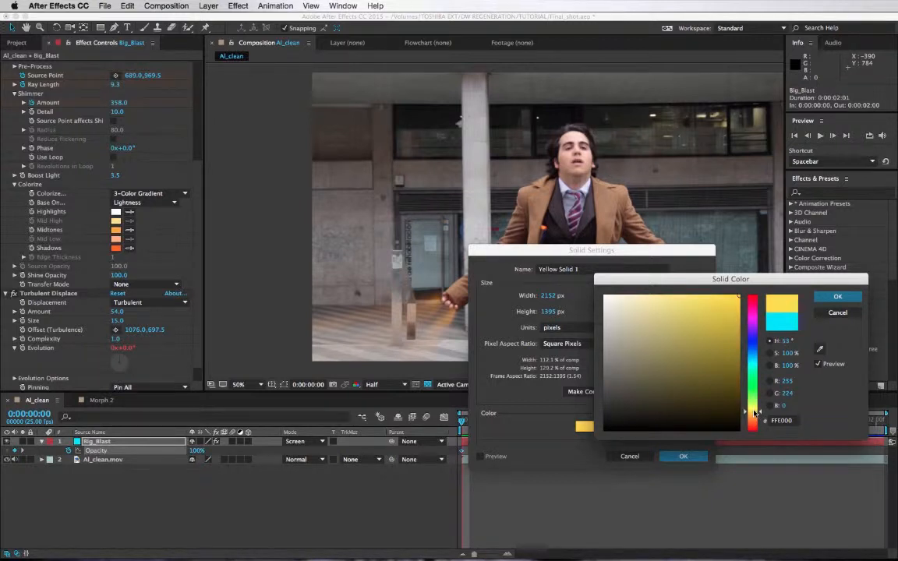
{"action": "key", "text": "Return"}
{"action": "double_click", "coordinate": [635, 269]}
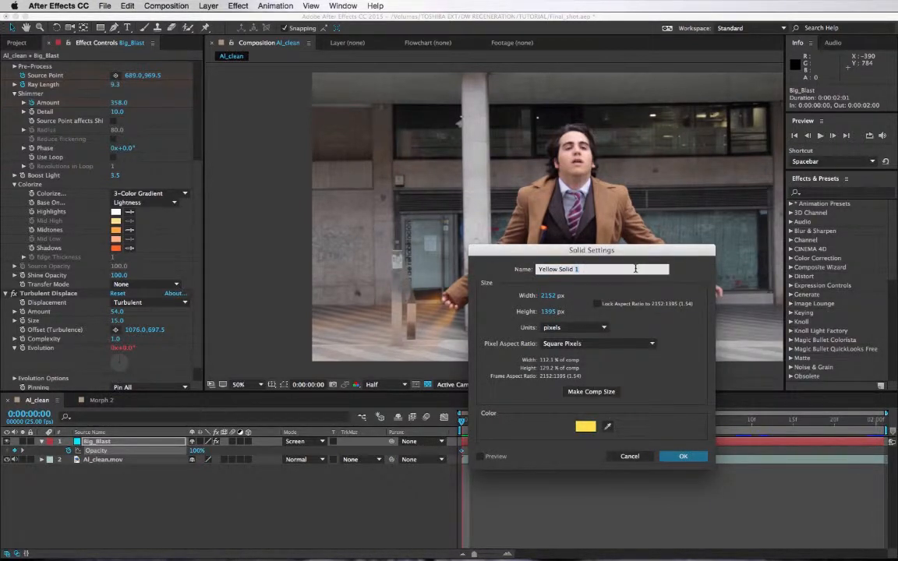
{"action": "type", "text": "Farticles"}
{"action": "key", "text": "Return"}
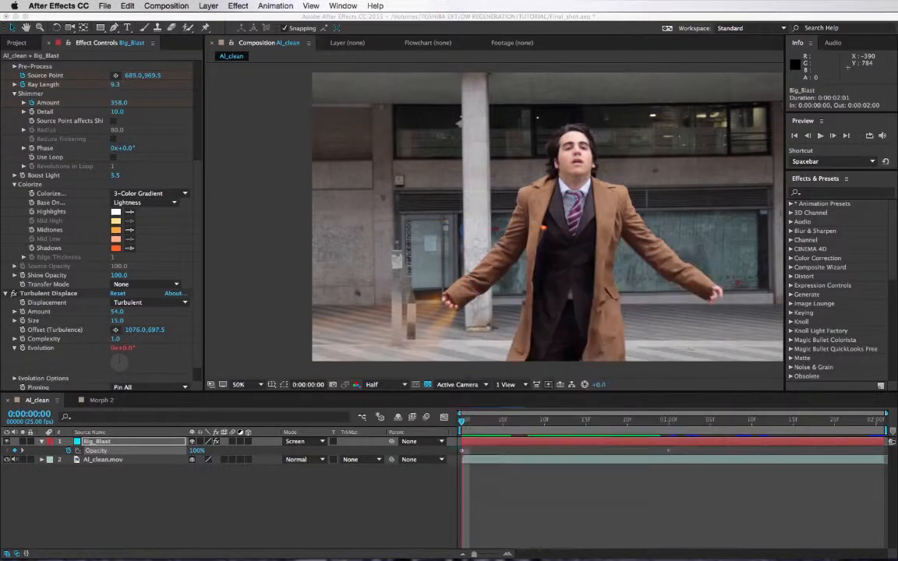
Step: Apply Trapcode Particular to the Particles layer and make the layer run from -0:00:01:05 to 0:00:02:00
{"action": "left_click", "coordinate": [234, 6]}
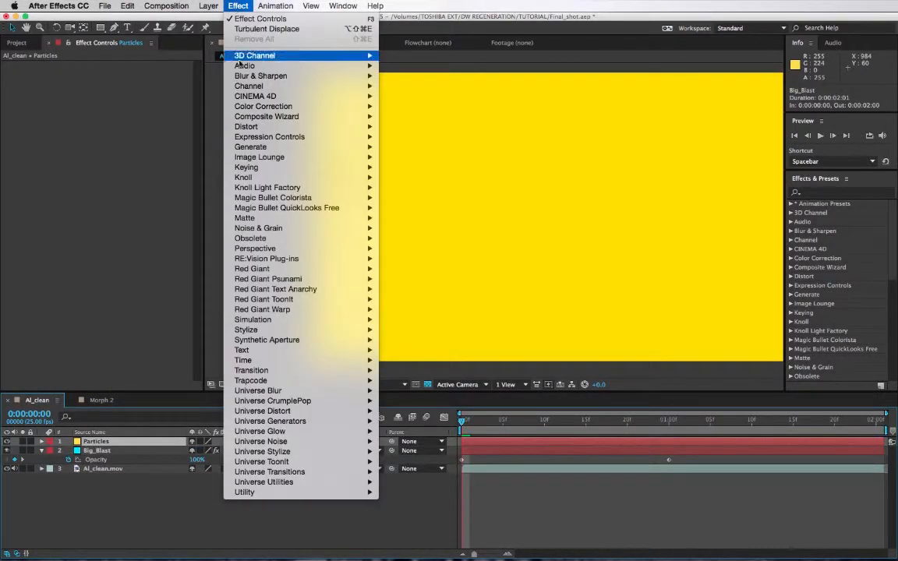
{"action": "mouse_move", "coordinate": [343, 381]}
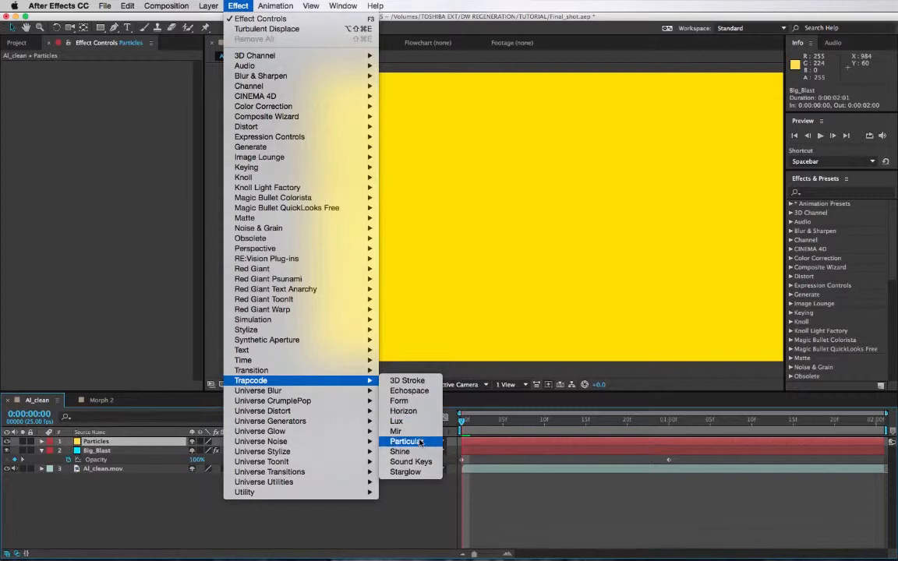
{"action": "left_click", "coordinate": [417, 441]}
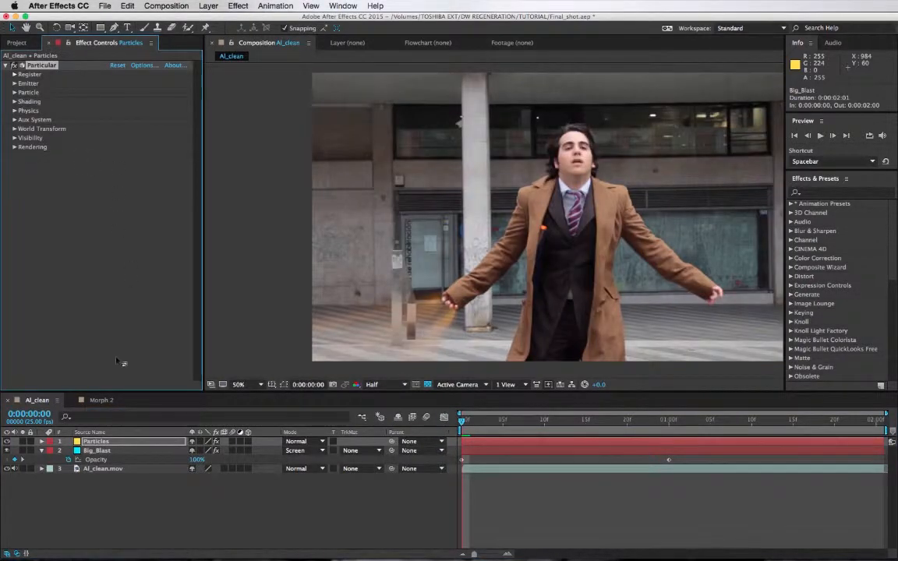
{"action": "left_click_drag", "start_coordinate": [488, 442], "coordinate": [271, 448]}
{"action": "left_click_drag", "start_coordinate": [676, 454], "coordinate": [822, 442]}
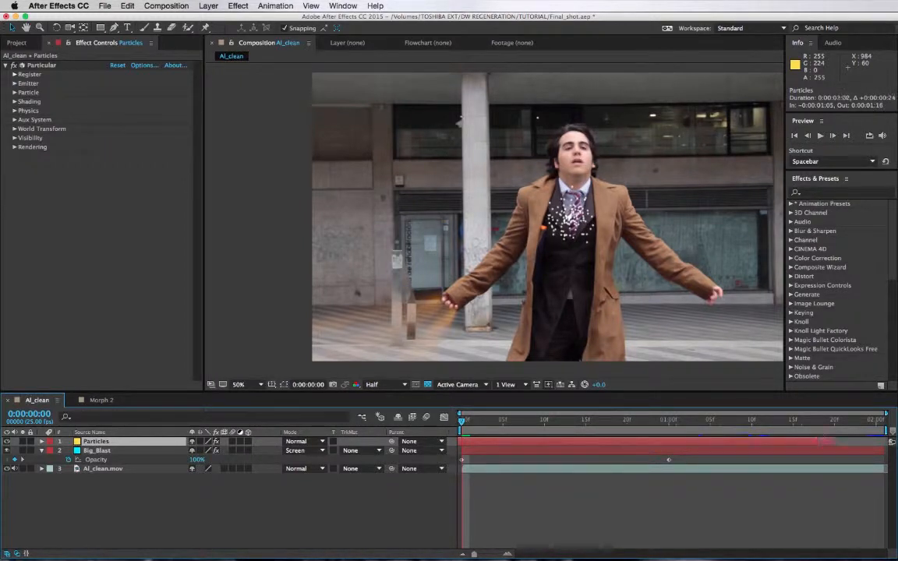
Step: Set Particular's Emitter Type to Box and place the emitter on the man's glowing hand at 622, 1023.5
{"action": "left_click", "coordinate": [15, 83]}
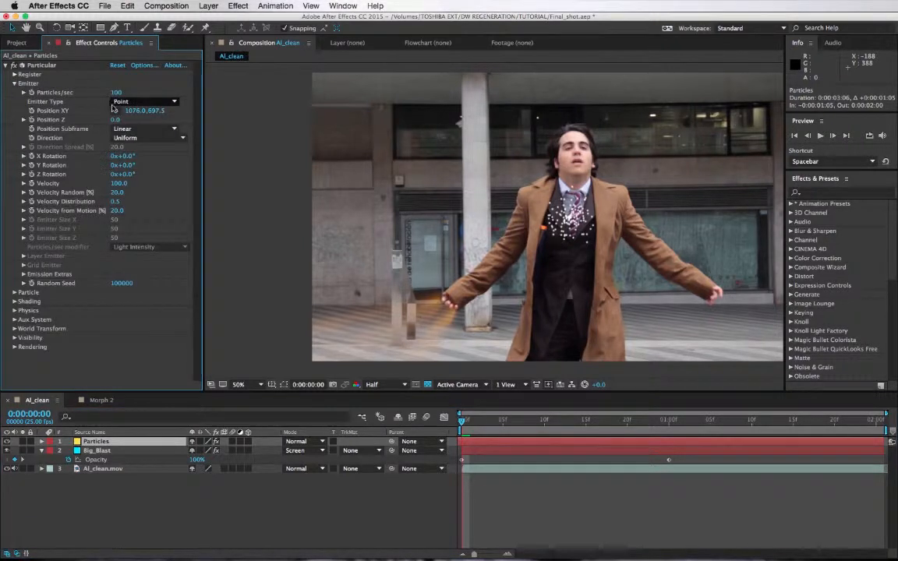
{"action": "left_click", "coordinate": [125, 101]}
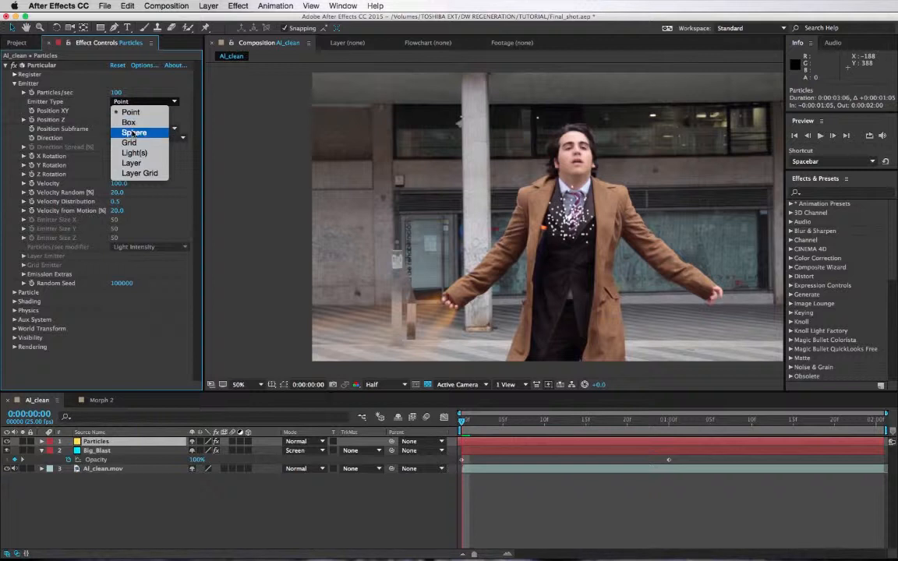
{"action": "left_click", "coordinate": [131, 133]}
{"action": "left_click", "coordinate": [124, 103]}
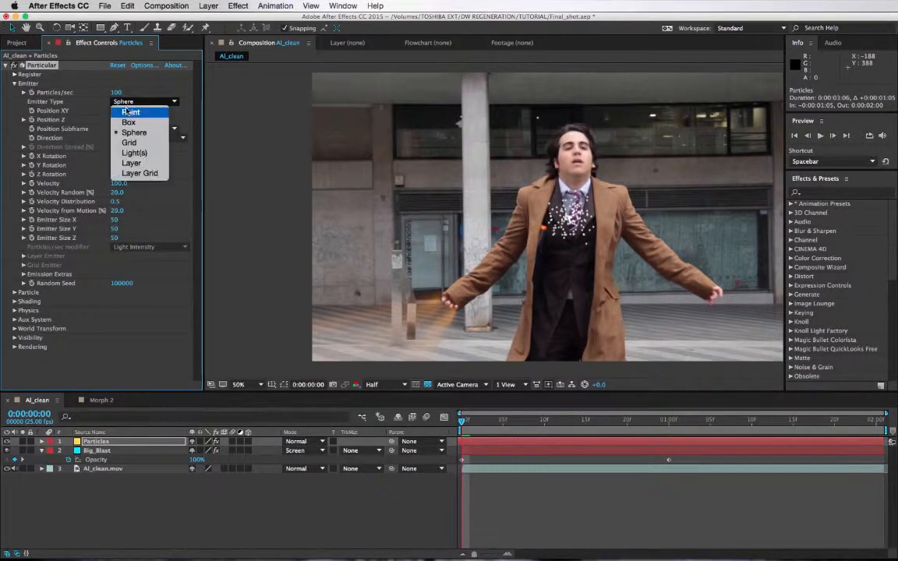
{"action": "left_click", "coordinate": [124, 123]}
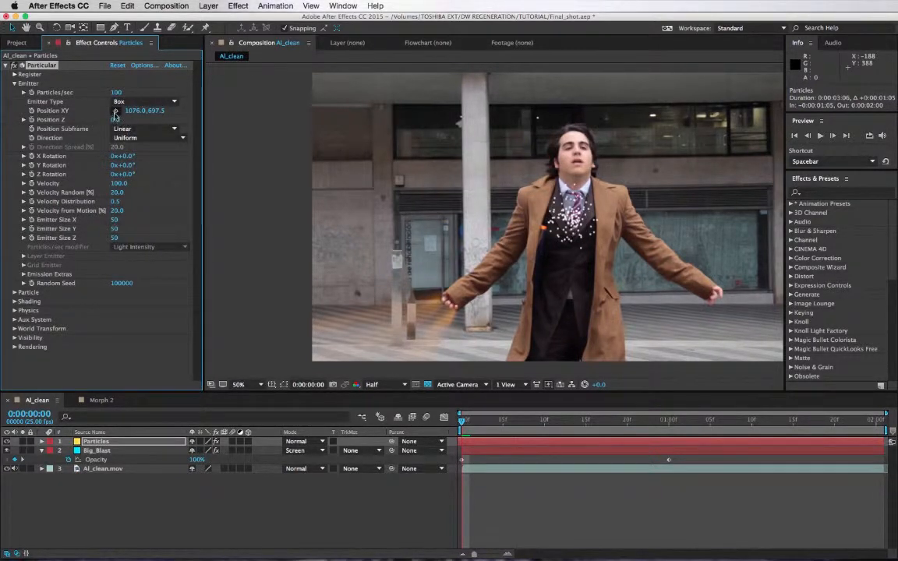
{"action": "left_click", "coordinate": [116, 110]}
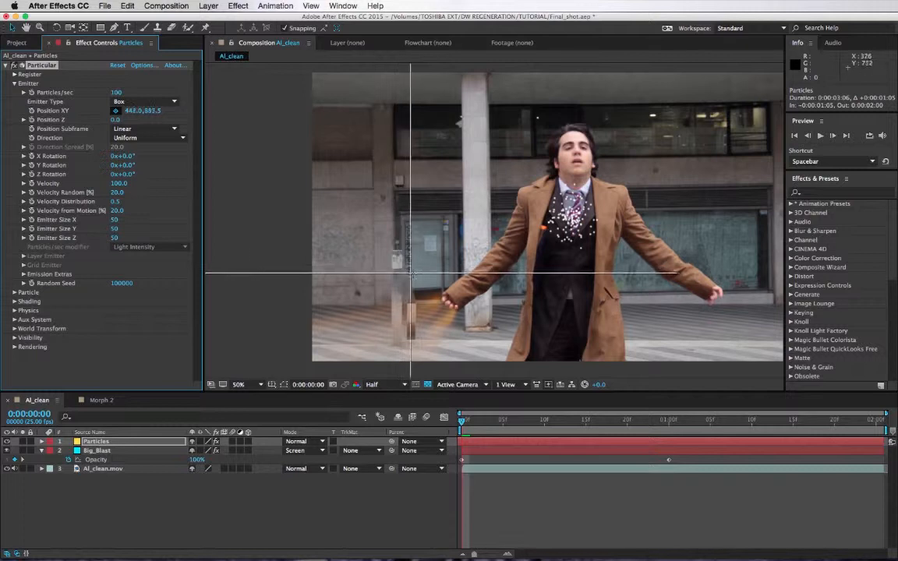
{"action": "left_click", "coordinate": [448, 306]}
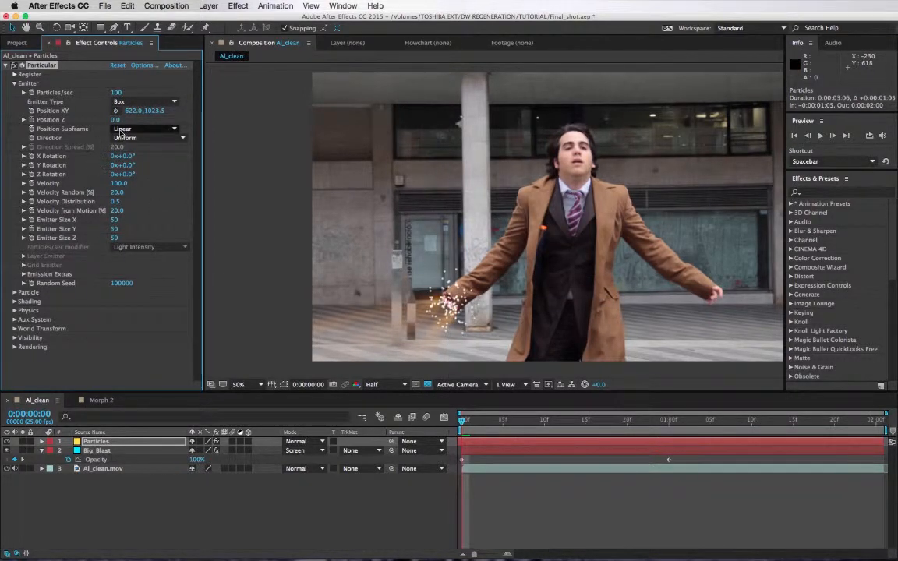
Step: Make the particle emission Directional with X Rotation 90°, Y Rotation 225° and Velocity 760
{"action": "left_click", "coordinate": [144, 129]}
{"action": "left_click", "coordinate": [140, 140]}
{"action": "left_click", "coordinate": [139, 140]}
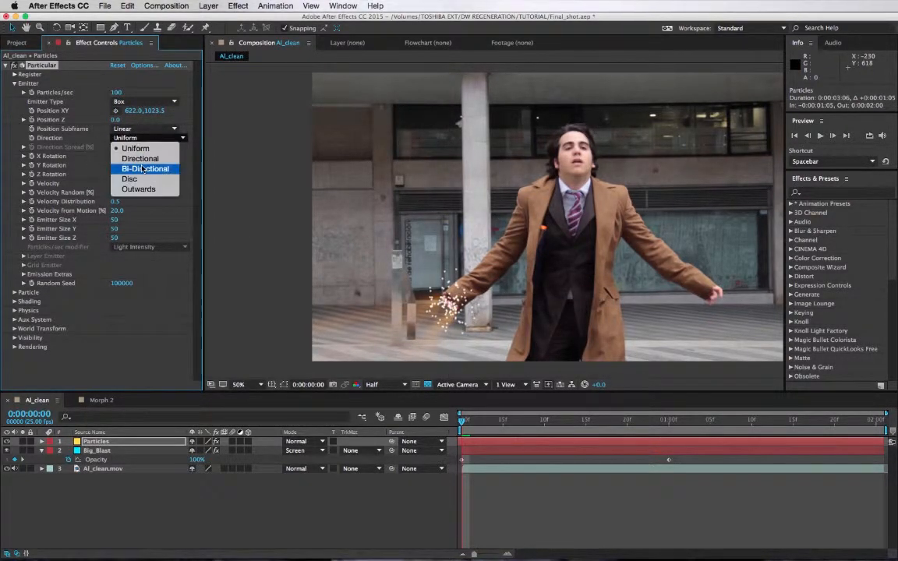
{"action": "left_click", "coordinate": [117, 156]}
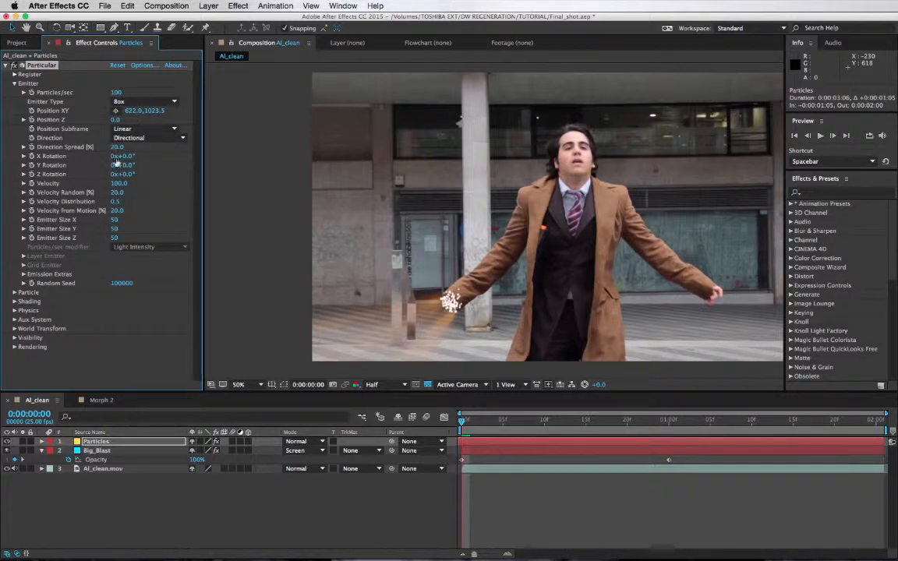
{"action": "left_click_drag", "start_coordinate": [117, 156], "coordinate": [140, 164]}
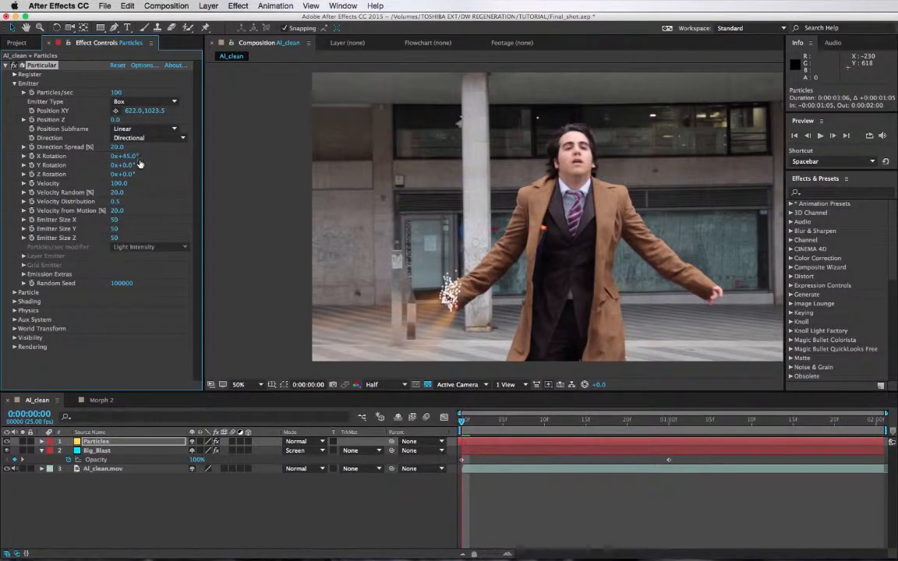
{"action": "type", "text": "90"}
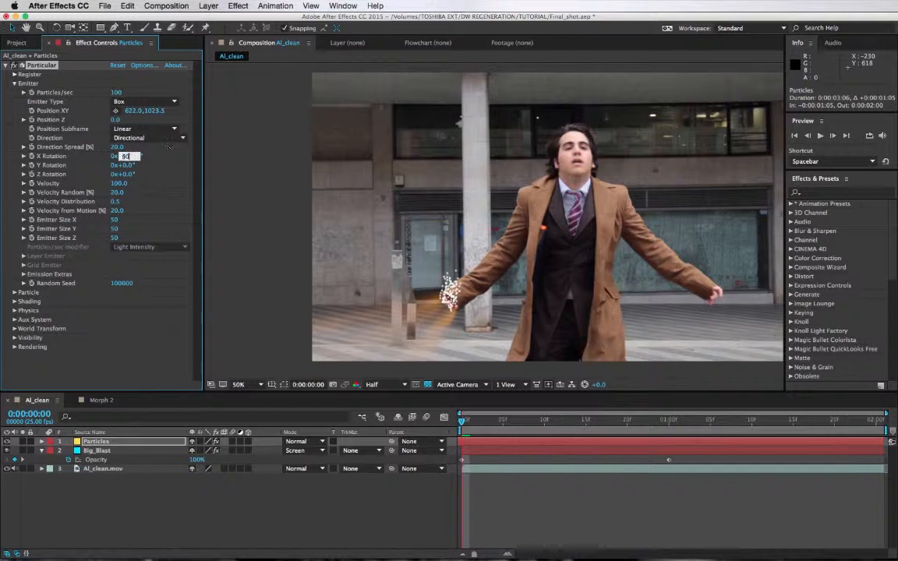
{"action": "key", "text": "Return"}
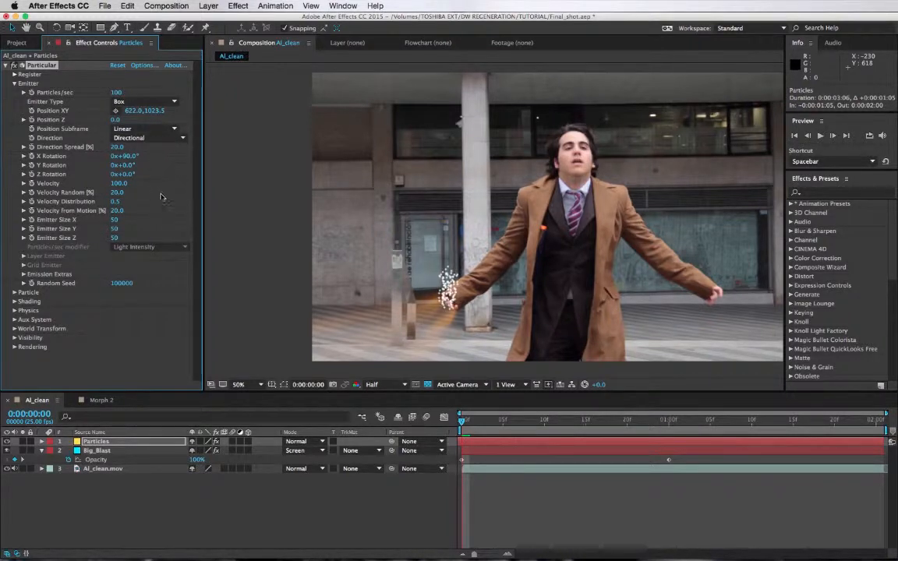
{"action": "left_click_drag", "start_coordinate": [122, 188], "coordinate": [268, 183]}
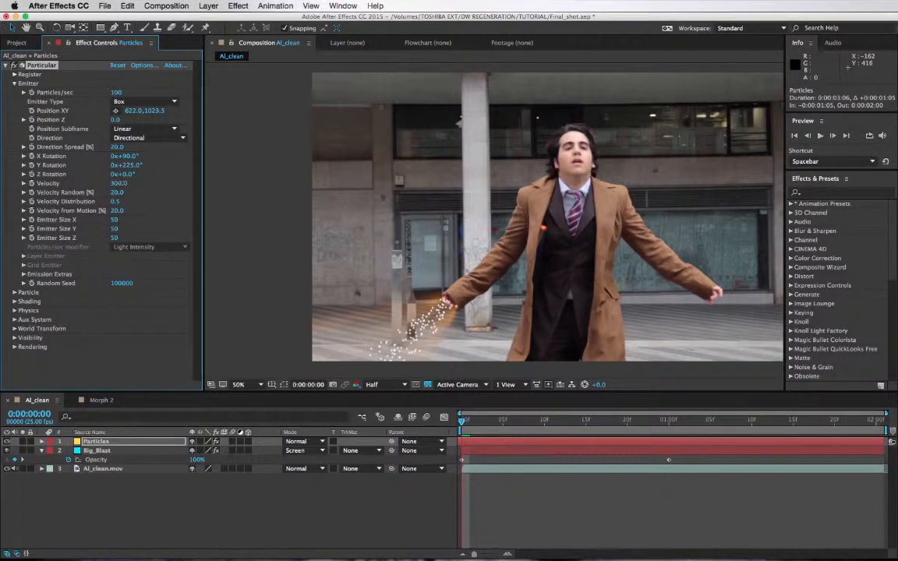
{"action": "left_click_drag", "start_coordinate": [119, 183], "coordinate": [210, 185]}
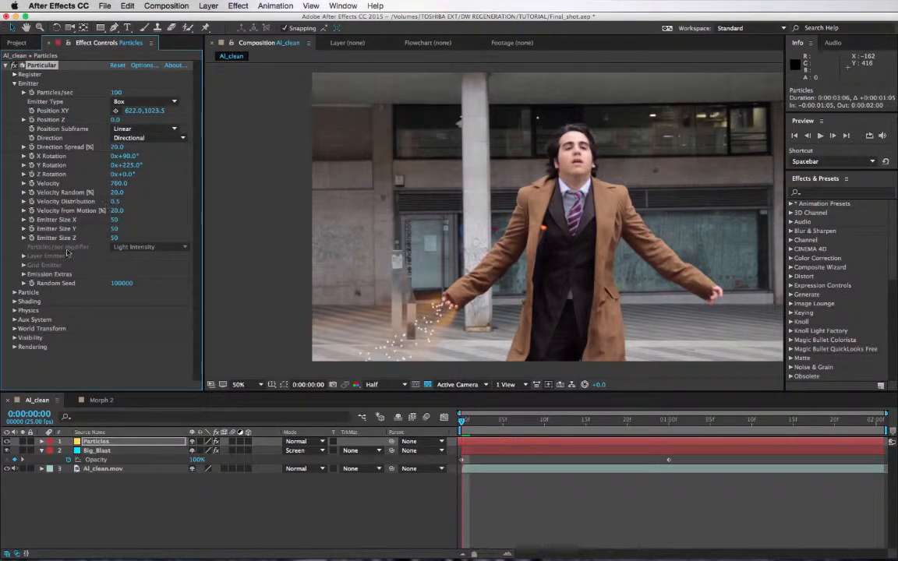
Step: Set the particle Size to 2
{"action": "left_click", "coordinate": [14, 293]}
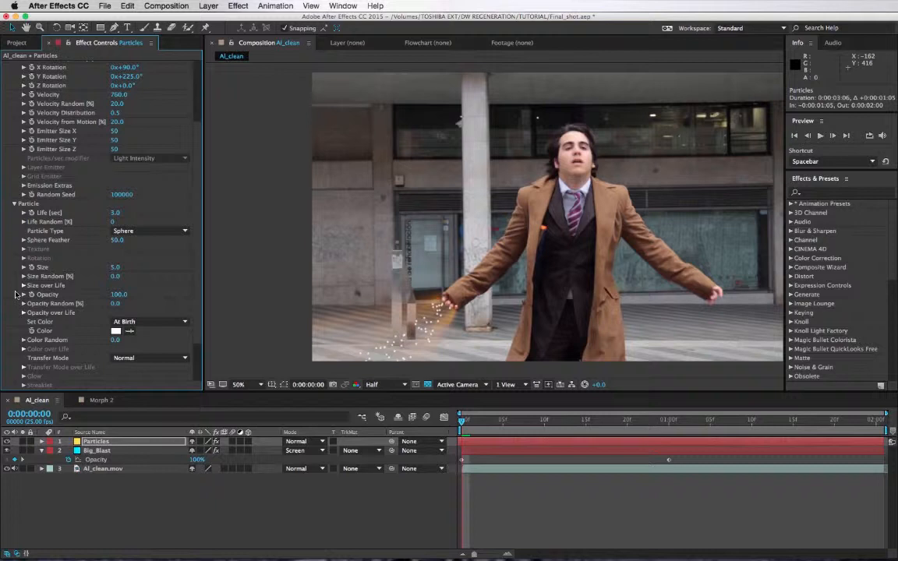
{"action": "left_click", "coordinate": [116, 267]}
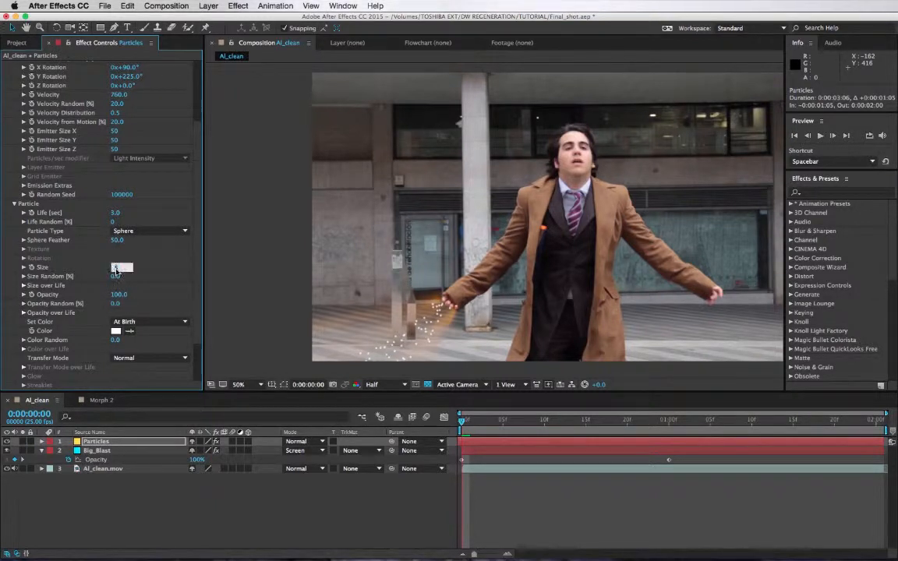
{"action": "type", "text": "2"}
{"action": "key", "text": "Return"}
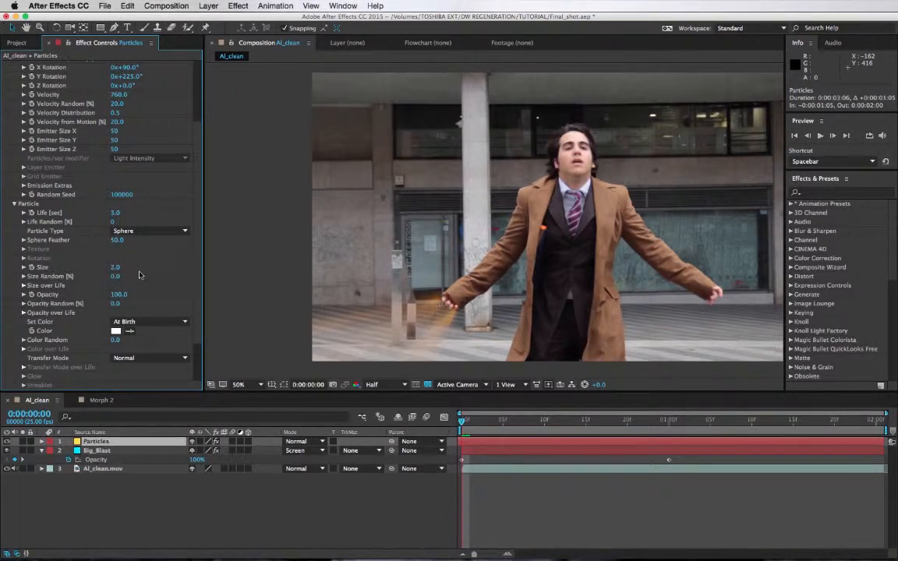
Step: Set the emitter's Particles/sec to 840 and its Emitter Size X to 100
{"action": "scroll", "coordinate": [122, 268], "scroll_direction": "up", "scroll_amount": 5}
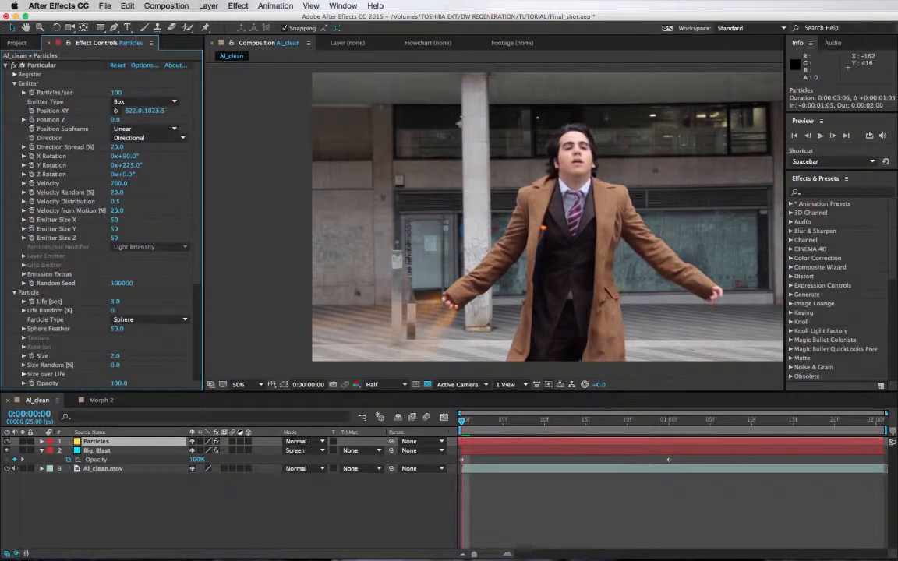
{"action": "mouse_move", "coordinate": [133, 92]}
{"action": "left_mouse_down"}
{"action": "mouse_move", "coordinate": [160, 92]}
{"action": "mouse_move", "coordinate": [148, 90]}
{"action": "left_mouse_up"}
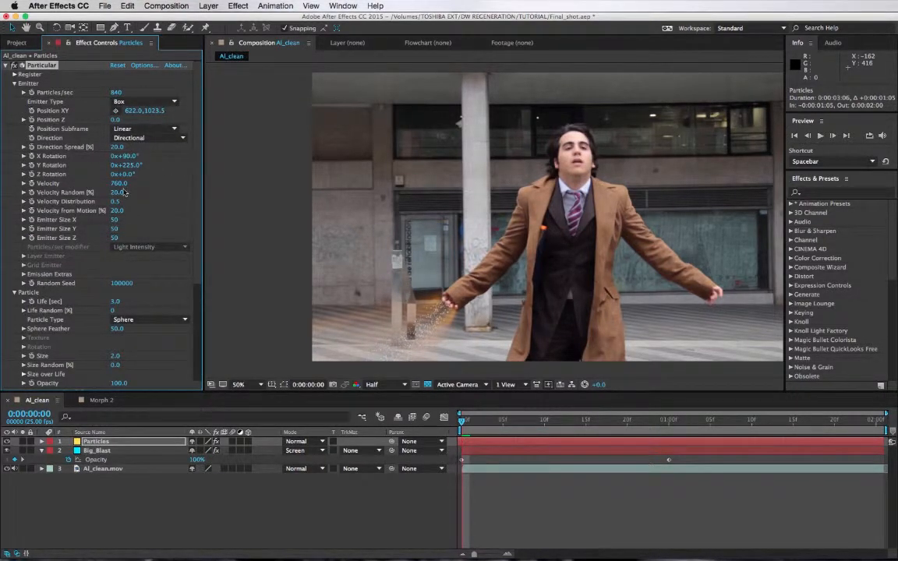
{"action": "left_click_drag", "start_coordinate": [113, 222], "coordinate": [131, 222]}
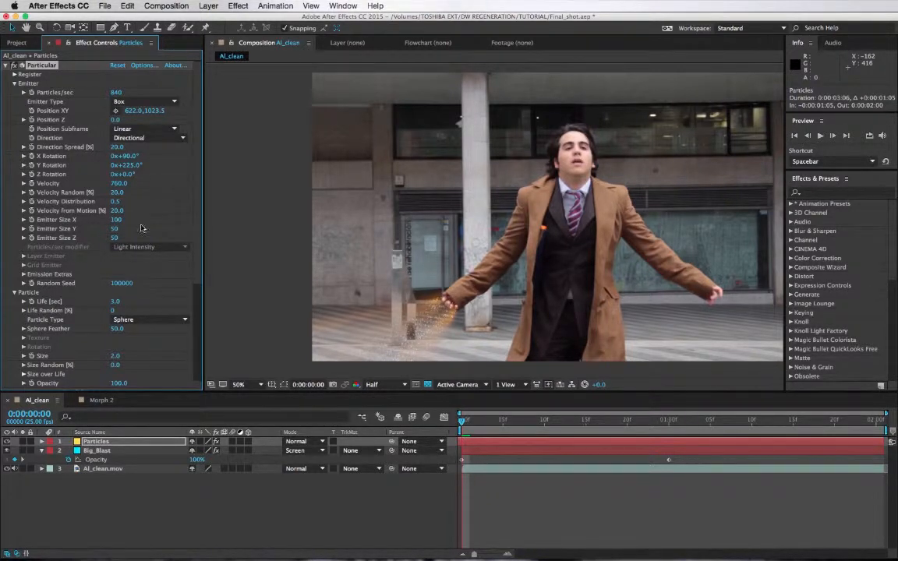
Step: Set the particles' Size Random to 60% and colour them pale yellow E3E27A
{"action": "scroll", "coordinate": [118, 264], "scroll_direction": "down", "scroll_amount": 5}
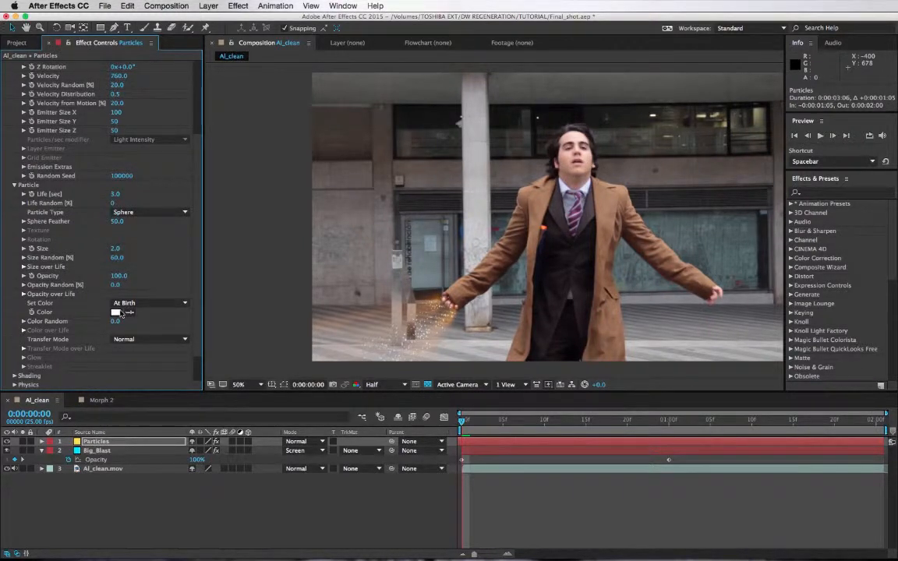
{"action": "left_click", "coordinate": [116, 313]}
{"action": "type", "text": "FFE498"}
{"action": "key", "text": "Tab"}
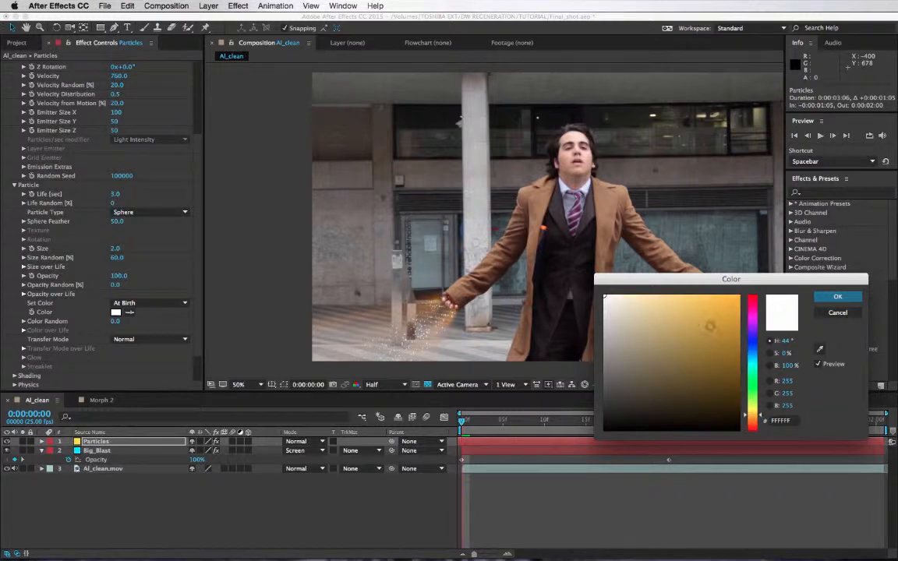
{"action": "left_click_drag", "start_coordinate": [658, 273], "coordinate": [687, 277]}
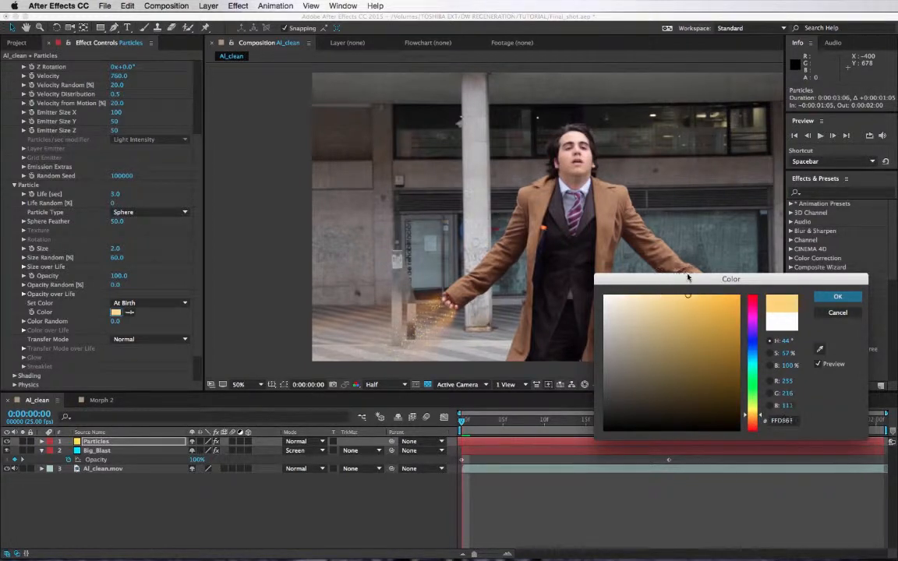
{"action": "left_click_drag", "start_coordinate": [756, 412], "coordinate": [754, 408]}
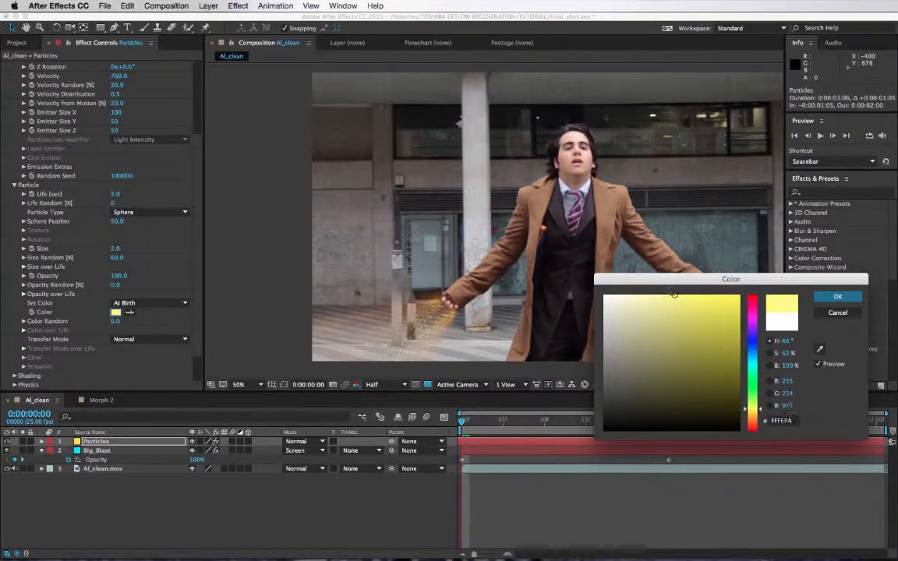
{"action": "left_click", "coordinate": [672, 301]}
{"action": "left_click_drag", "start_coordinate": [671, 304], "coordinate": [667, 309]}
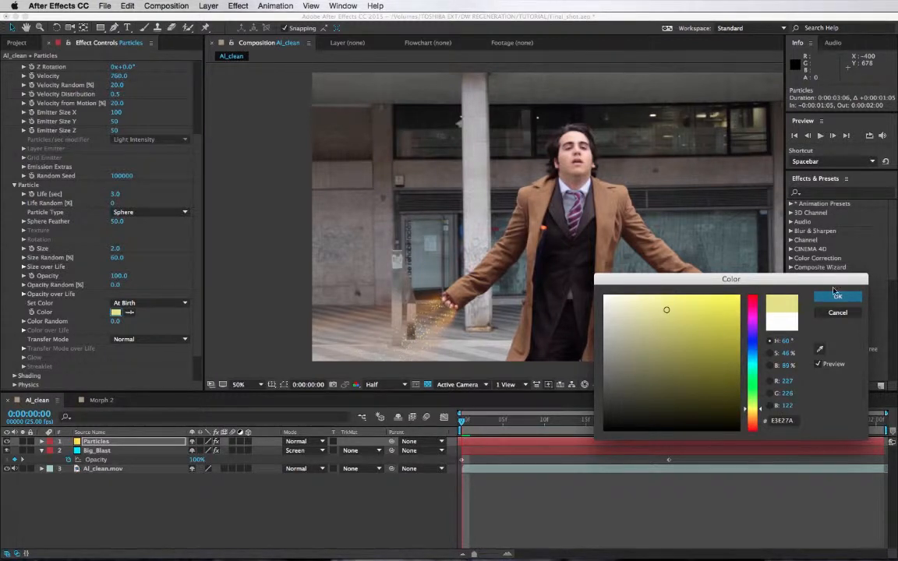
{"action": "left_click", "coordinate": [835, 294]}
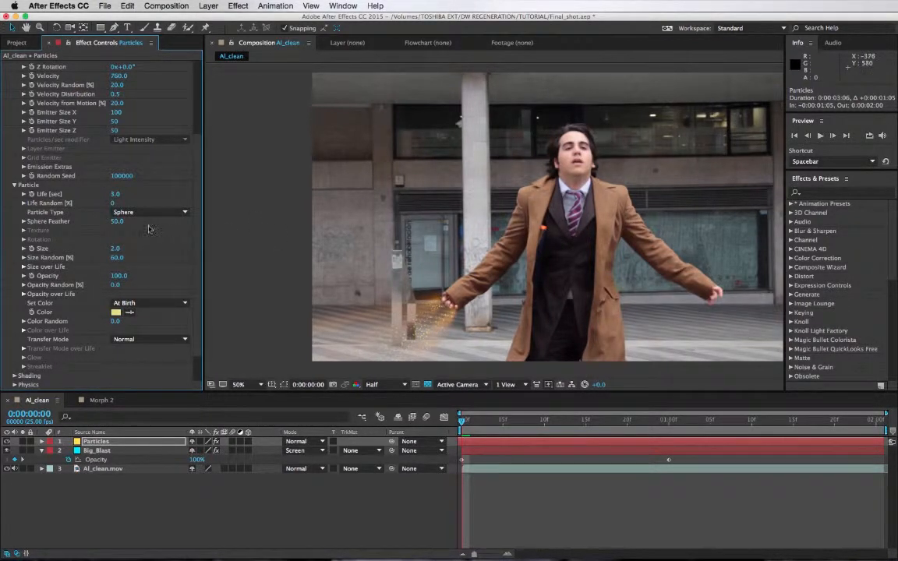
Step: Turn on Particular's rendering Motion Blur with a Shutter Angle of 119
{"action": "scroll", "coordinate": [197, 235], "scroll_direction": "down", "scroll_amount": 2}
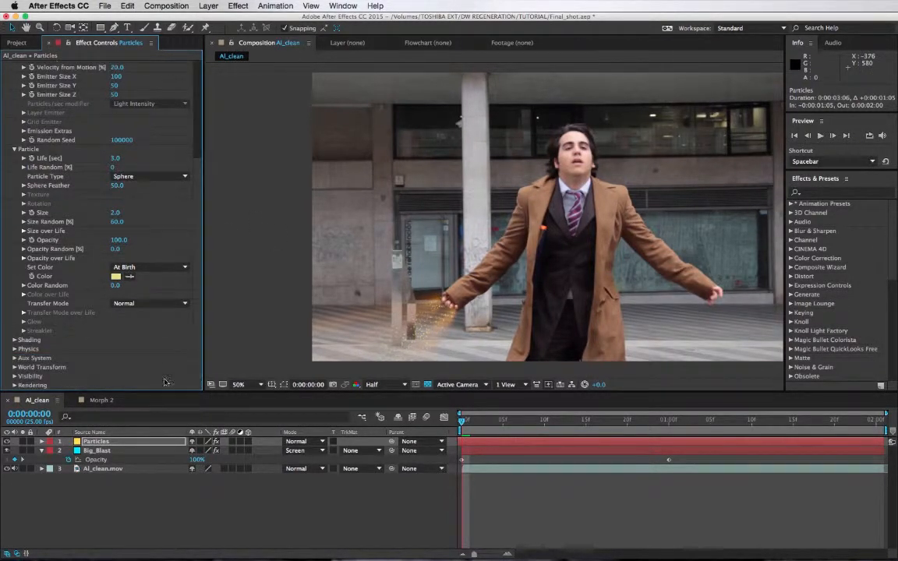
{"action": "left_click", "coordinate": [15, 385]}
{"action": "scroll", "coordinate": [18, 366], "scroll_direction": "down", "scroll_amount": 4}
{"action": "left_click", "coordinate": [23, 349]}
{"action": "scroll", "coordinate": [47, 335], "scroll_direction": "down", "scroll_amount": 2}
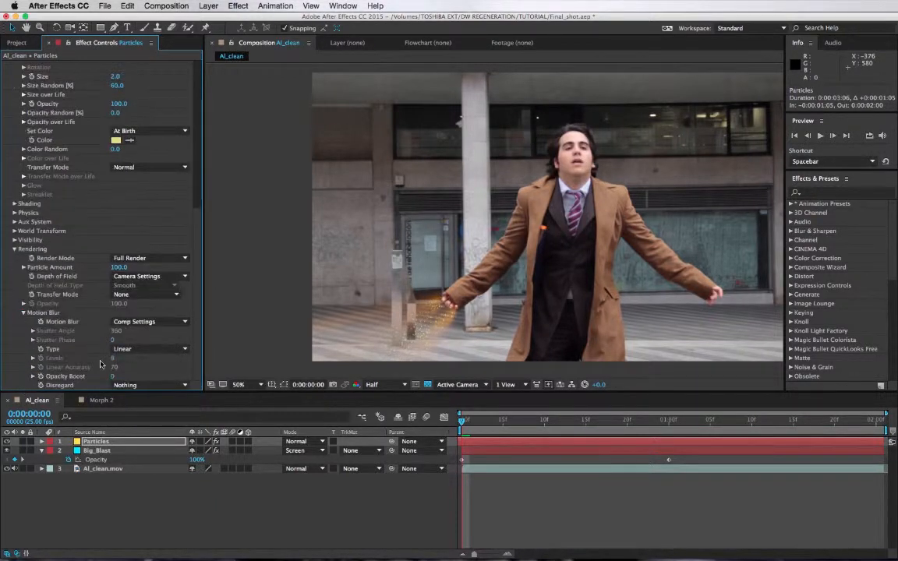
{"action": "left_click", "coordinate": [123, 319]}
{"action": "left_click", "coordinate": [131, 352]}
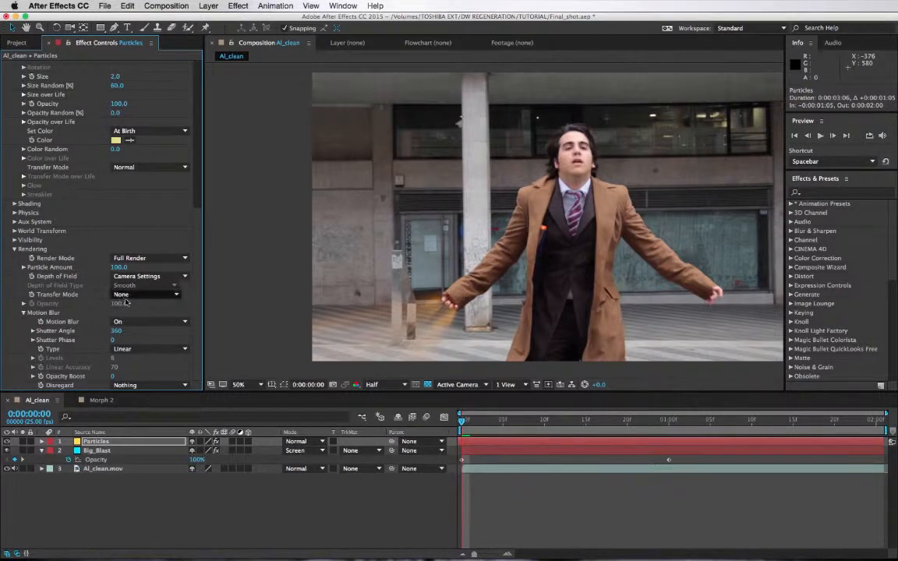
{"action": "left_click_drag", "start_coordinate": [116, 331], "coordinate": [156, 331]}
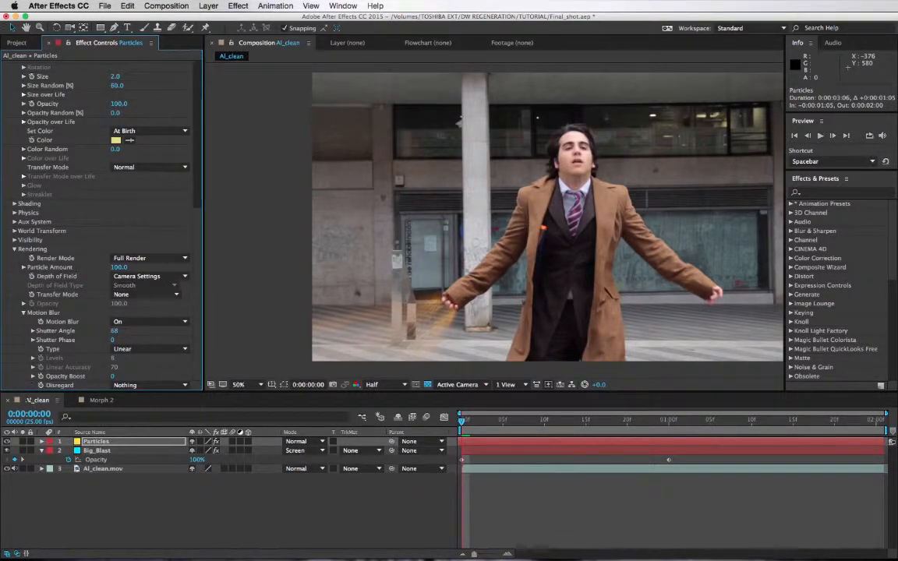
{"action": "left_click_drag", "start_coordinate": [115, 330], "coordinate": [127, 331]}
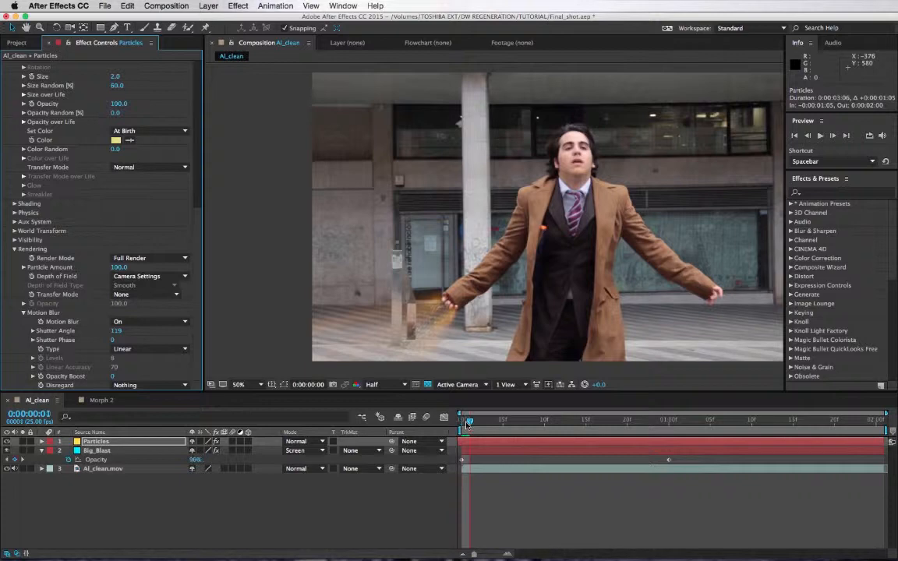
Step: Animate the emitter's Position XY from a first-frame keyframe to the same hand at 712, 713.5 at 0:00:01:00
{"action": "mouse_move", "coordinate": [468, 422]}
{"action": "left_mouse_down"}
{"action": "mouse_move", "coordinate": [521, 421]}
{"action": "mouse_move", "coordinate": [461, 421]}
{"action": "left_mouse_up"}
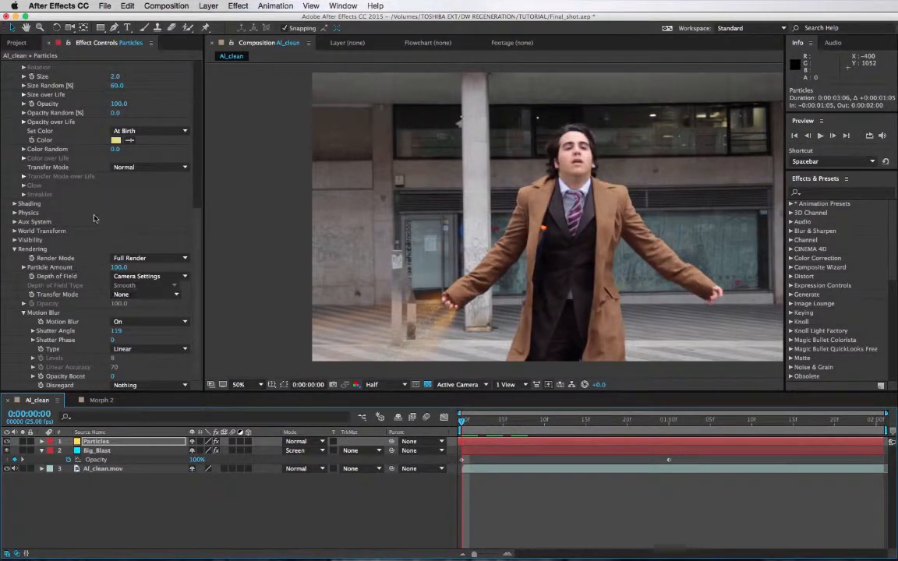
{"action": "scroll", "coordinate": [93, 219], "scroll_direction": "up", "scroll_amount": 10}
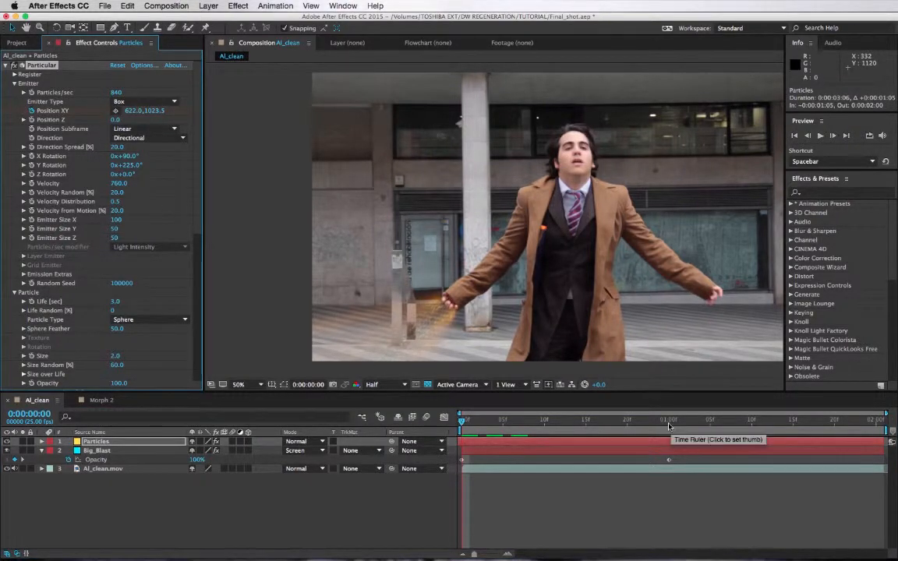
{"action": "left_click", "coordinate": [668, 425]}
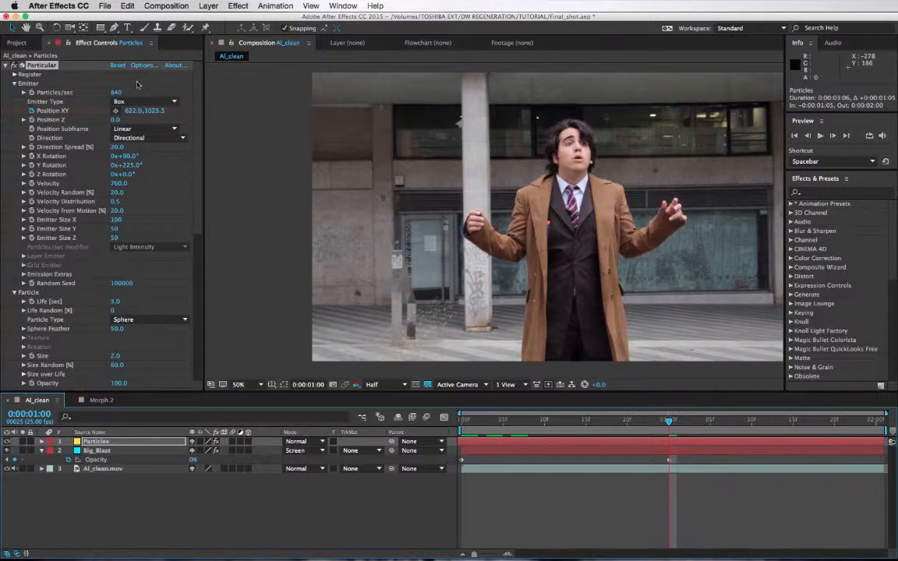
{"action": "left_click", "coordinate": [116, 111]}
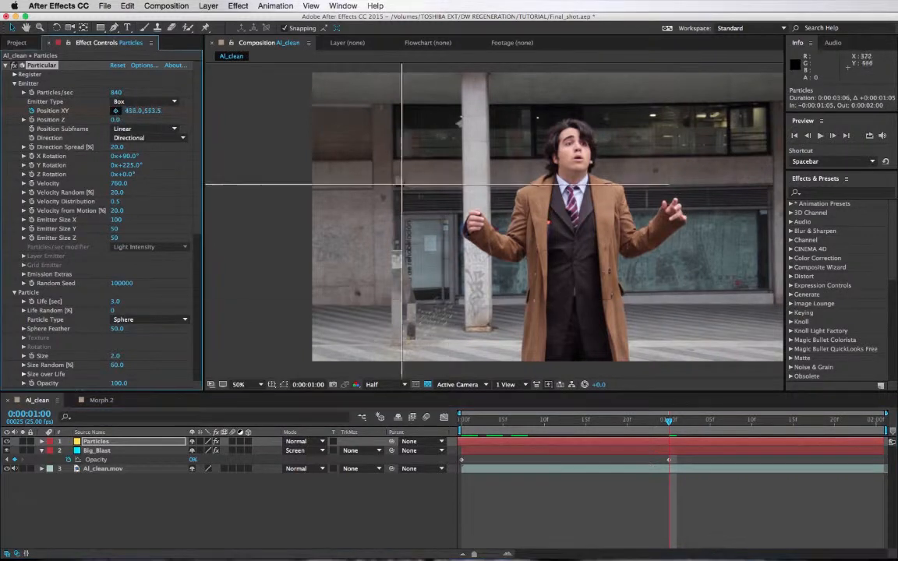
{"action": "left_click", "coordinate": [469, 222]}
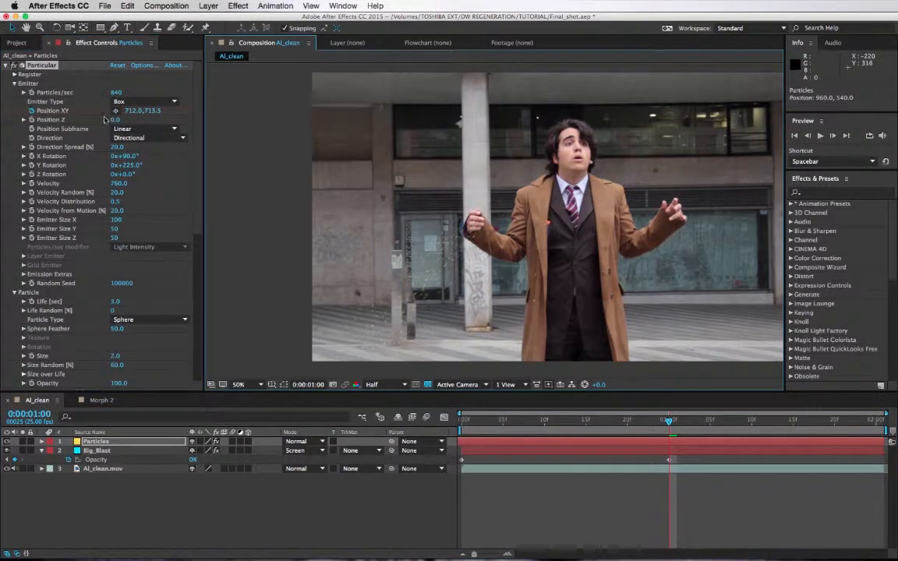
Step: Add an emitter Position XY keyframe on the hand at 640, 757.5 at 0:00:00:15
{"action": "left_click", "coordinate": [585, 421]}
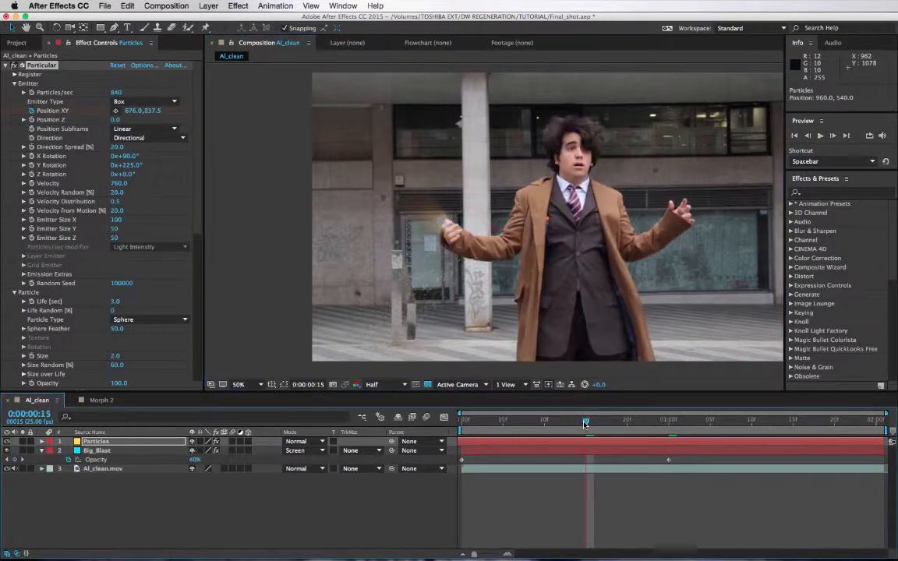
{"action": "left_click", "coordinate": [115, 111]}
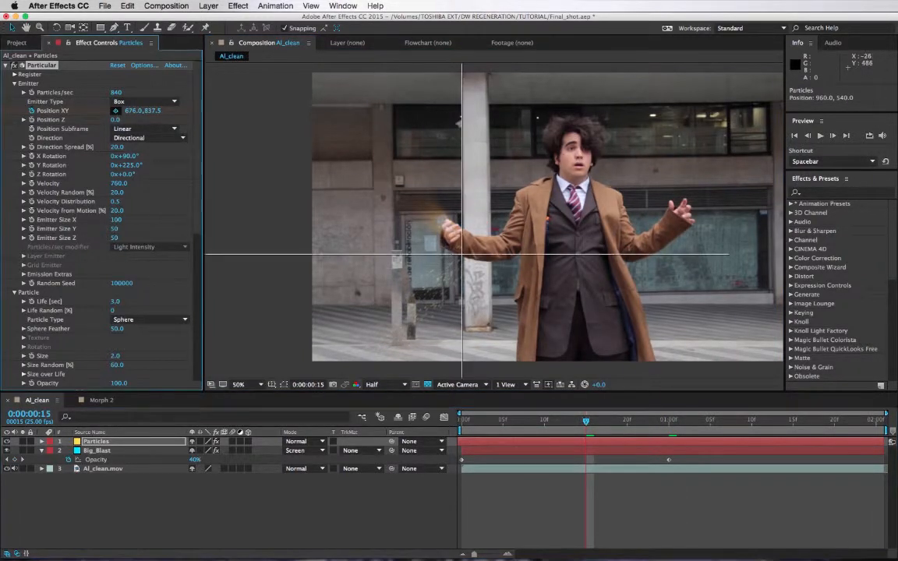
{"action": "left_click", "coordinate": [456, 236]}
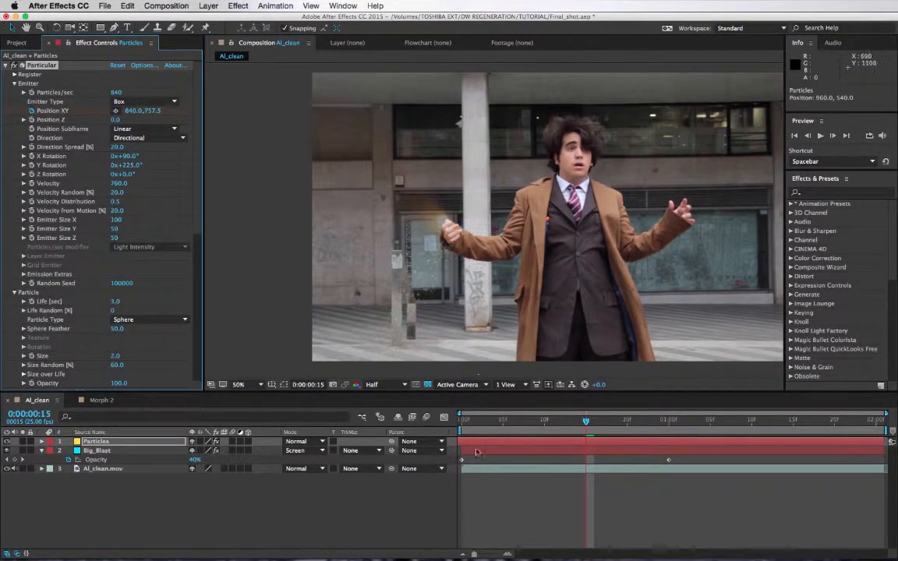
Step: Animate the emitter's Velocity from a first-frame keyframe of 760 to 0 at 0:00:00:12
{"action": "left_click_drag", "start_coordinate": [488, 431], "coordinate": [448, 431]}
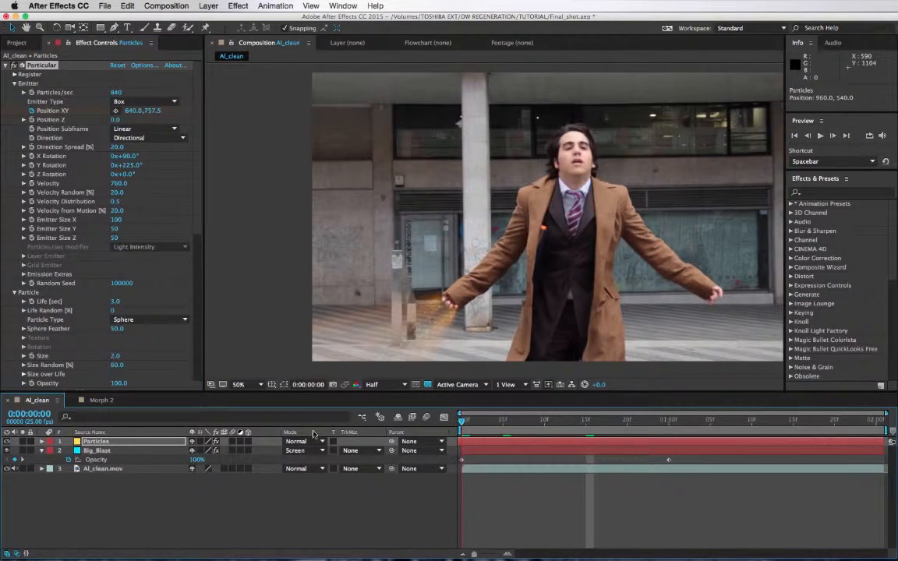
{"action": "left_click", "coordinate": [36, 183]}
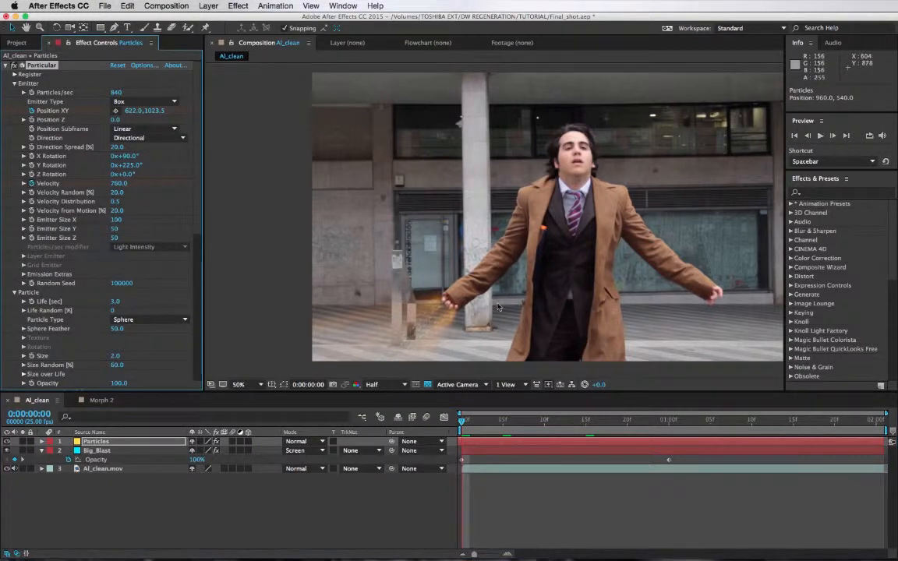
{"action": "left_click_drag", "start_coordinate": [514, 421], "coordinate": [560, 430]}
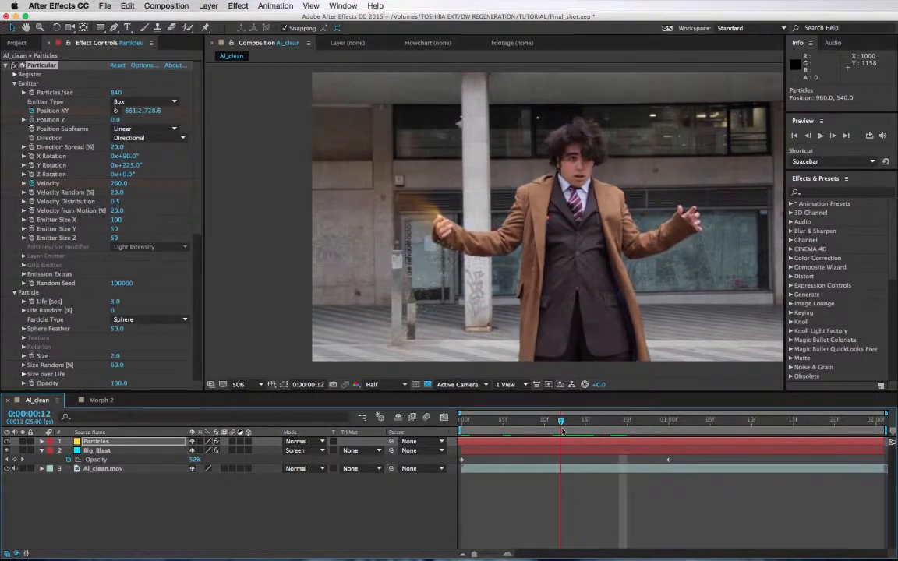
{"action": "left_click", "coordinate": [120, 183]}
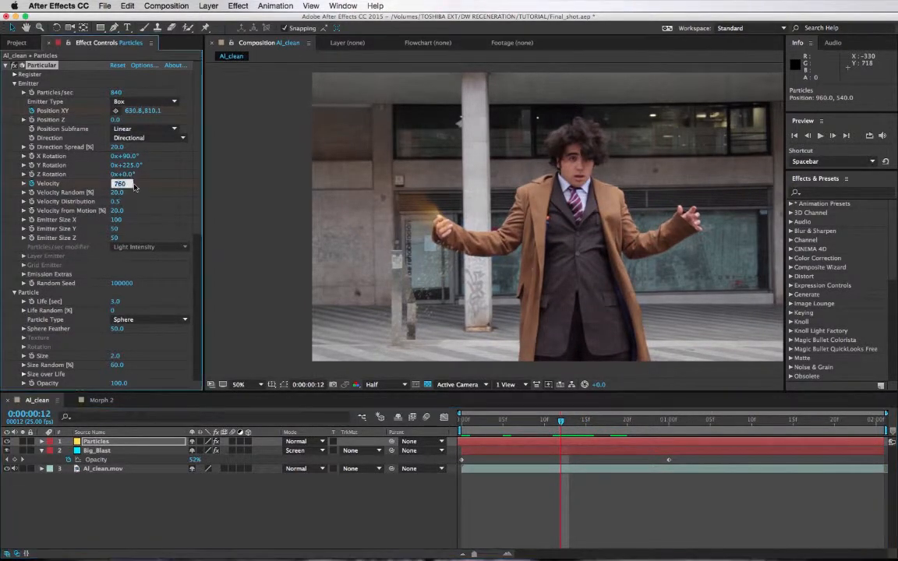
{"action": "key", "text": "Return"}
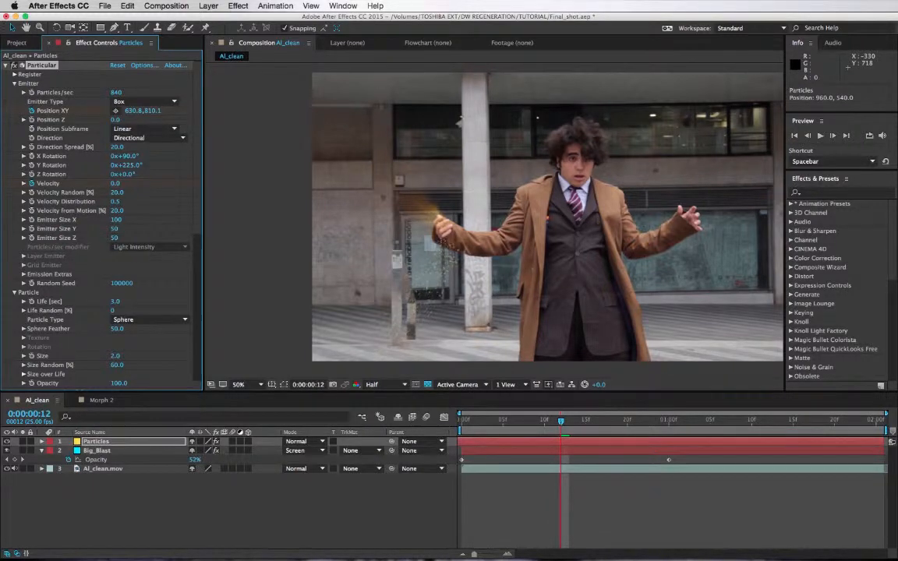
Step: Animate Particles/sec from 930 on the first frame to 0 at 0:00:01:00
{"action": "left_click_drag", "start_coordinate": [560, 427], "coordinate": [638, 455]}
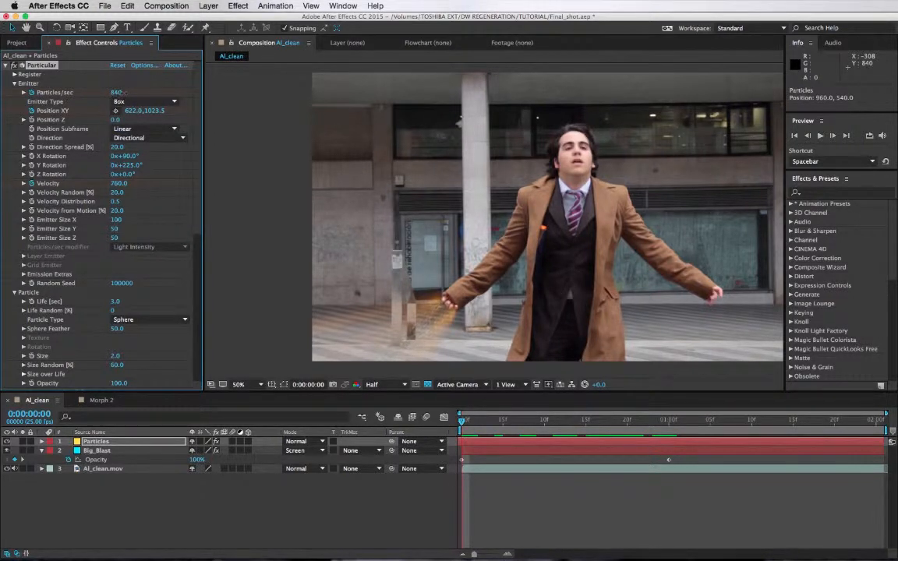
{"action": "left_click_drag", "start_coordinate": [122, 91], "coordinate": [84, 93]}
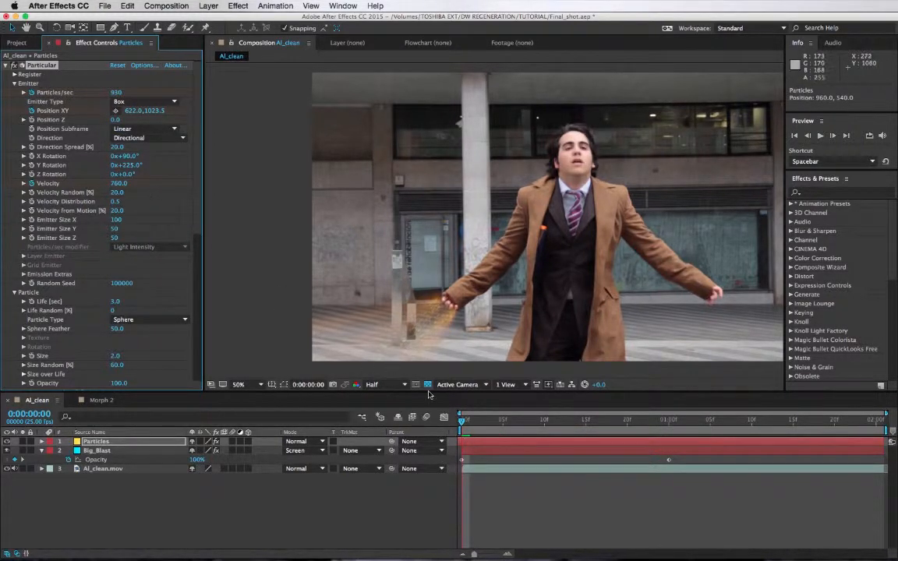
{"action": "left_click", "coordinate": [668, 421]}
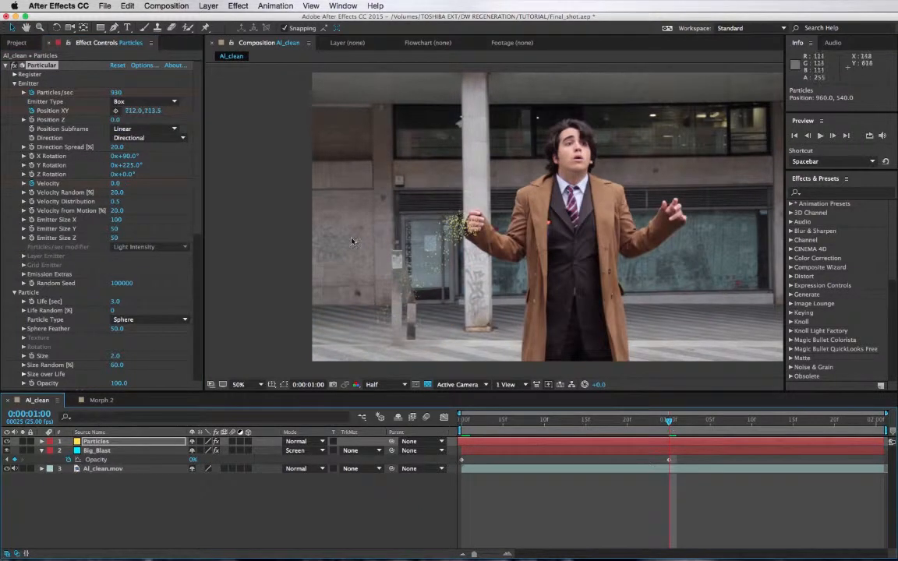
{"action": "left_click_drag", "start_coordinate": [115, 93], "coordinate": [1, 134]}
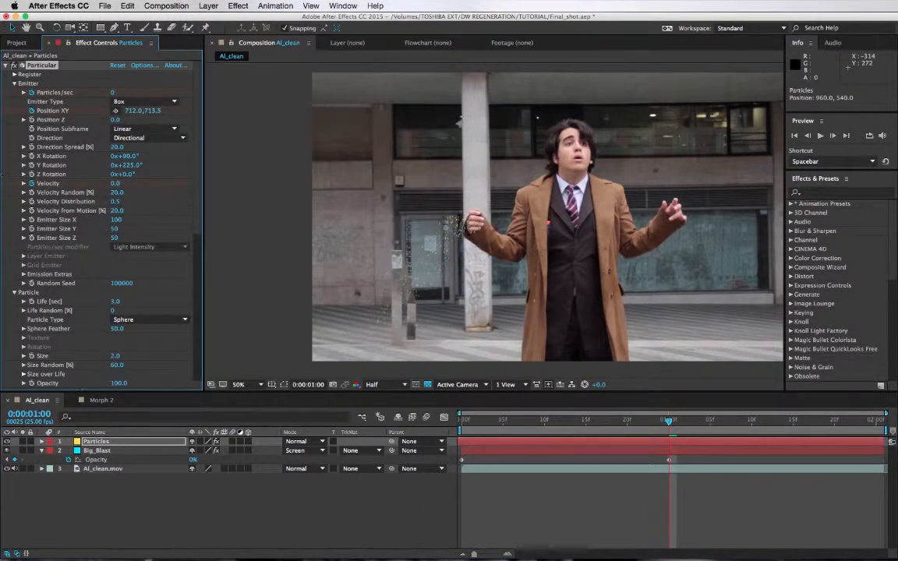
Step: Reveal the Particles layer's keyframes and add a Position XY keyframe on the hand at 570, 921.5 at 0:00:00:05
{"action": "left_click", "coordinate": [552, 427]}
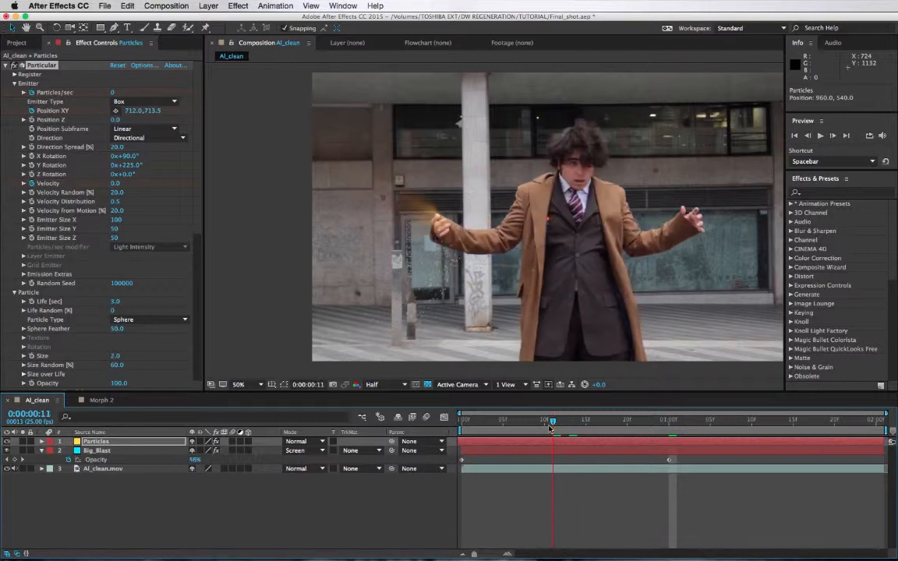
{"action": "left_click", "coordinate": [536, 420]}
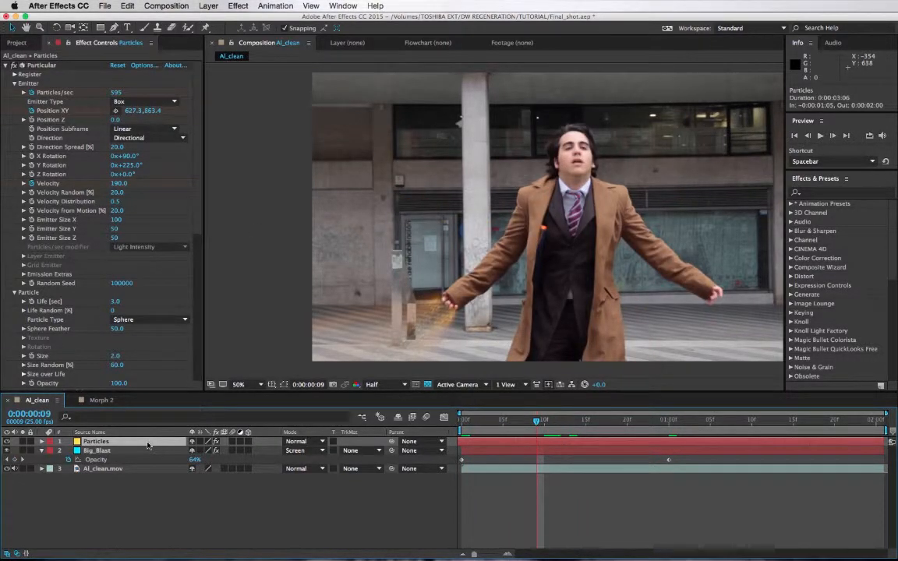
{"action": "key", "text": "u"}
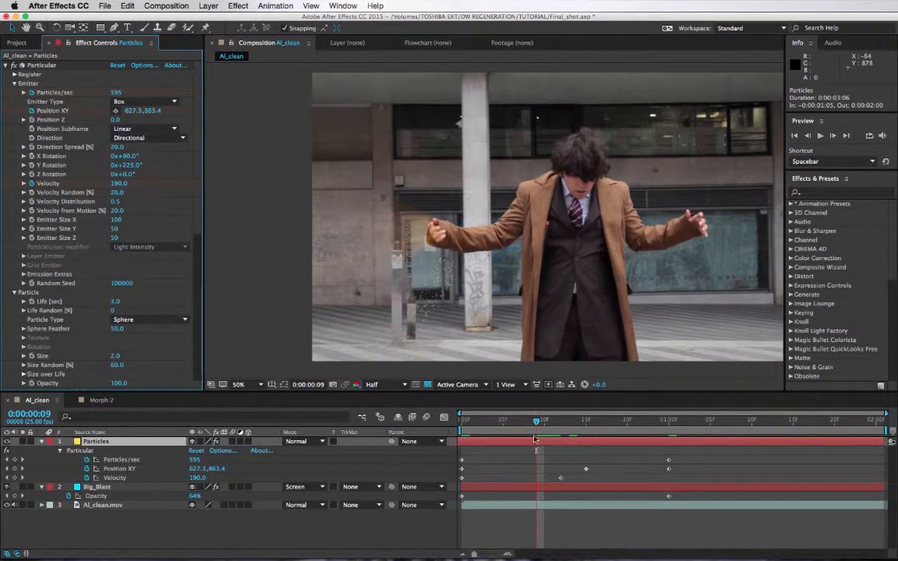
{"action": "left_click", "coordinate": [507, 420]}
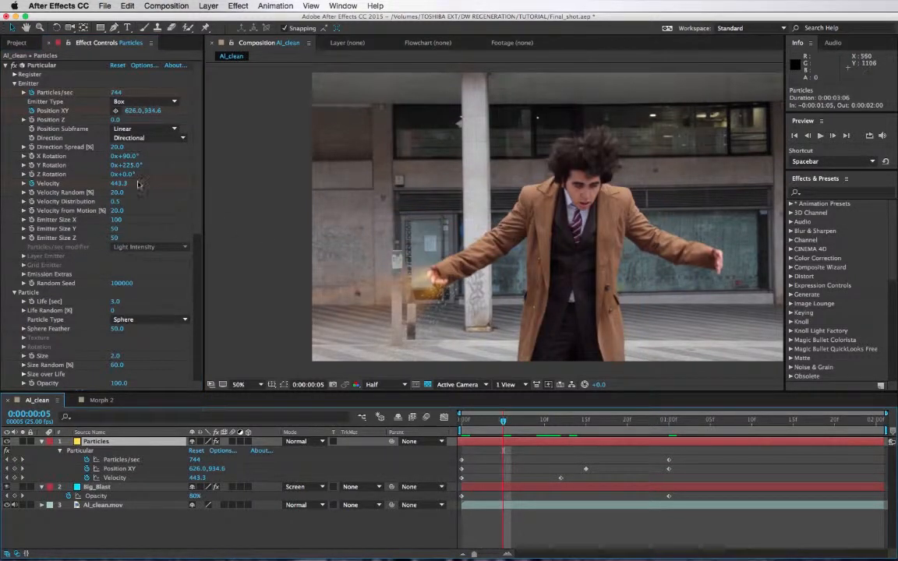
{"action": "left_click", "coordinate": [115, 110]}
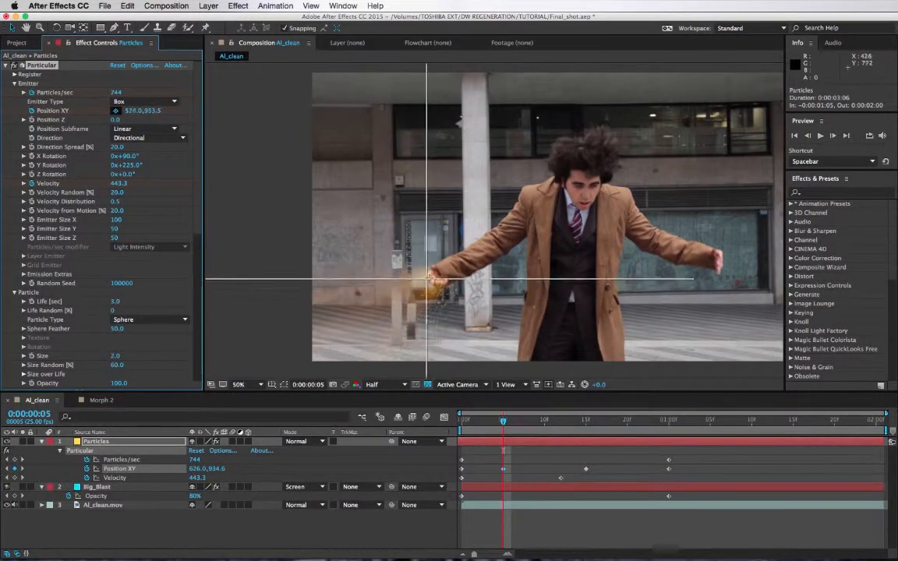
{"action": "left_click", "coordinate": [434, 279]}
Step: Add Position XY keyframes on the same hand at 666, 757.5 at 0:00:00:20 and 712, 733.5 at 0:00:00:23
{"action": "left_click", "coordinate": [627, 420]}
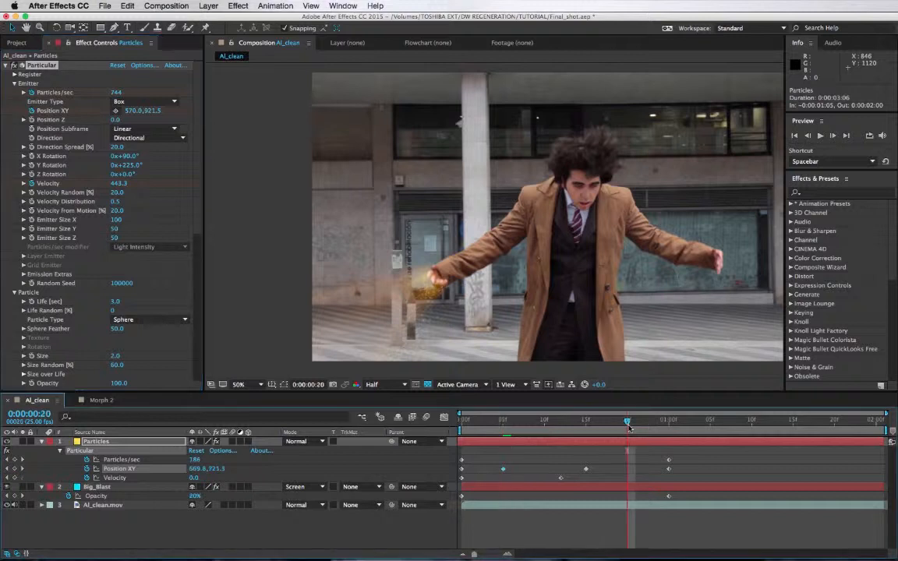
{"action": "left_click", "coordinate": [115, 110]}
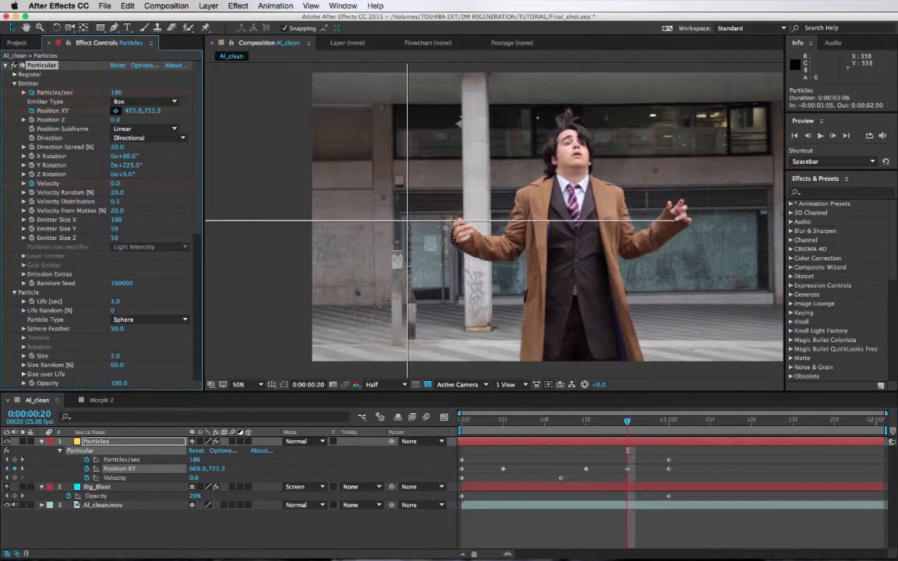
{"action": "left_click", "coordinate": [453, 234]}
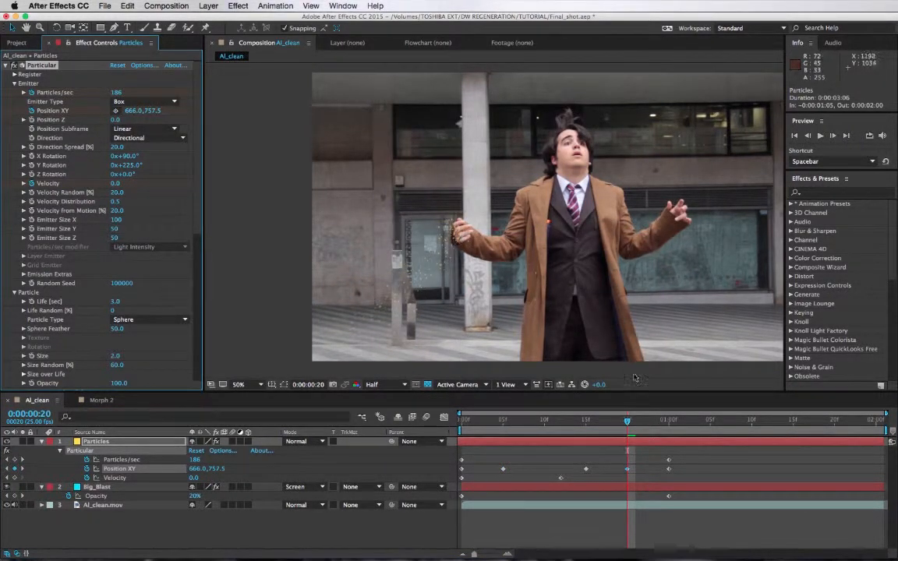
{"action": "left_click", "coordinate": [650, 428]}
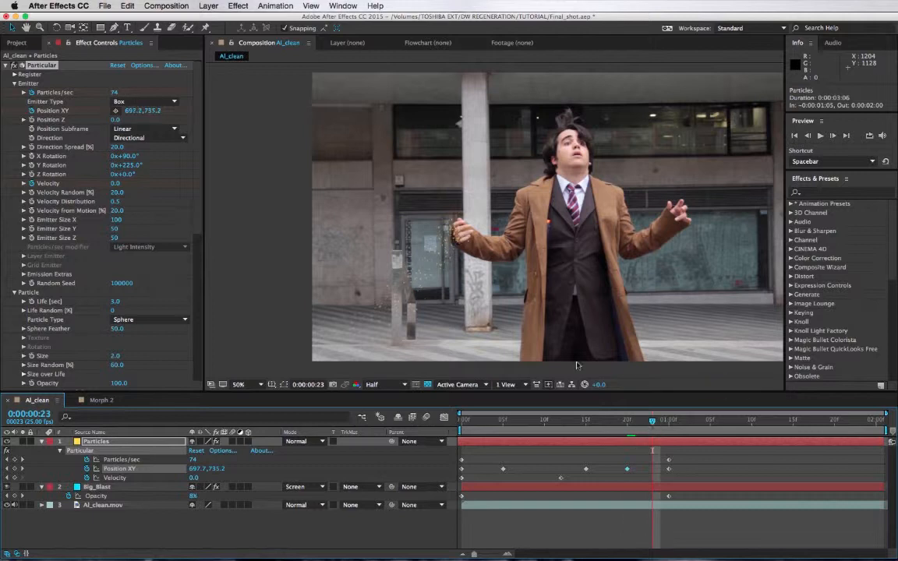
{"action": "left_click", "coordinate": [115, 110]}
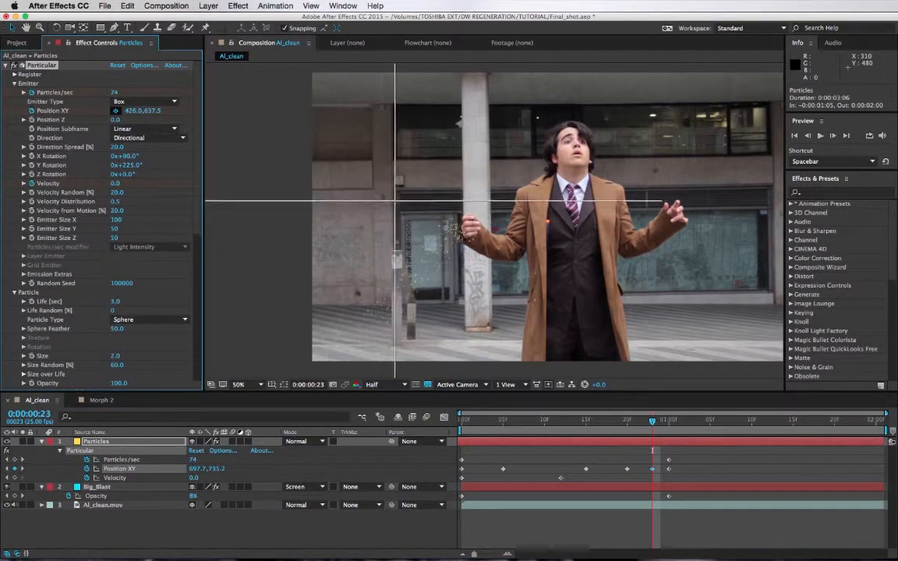
{"action": "left_click", "coordinate": [471, 228]}
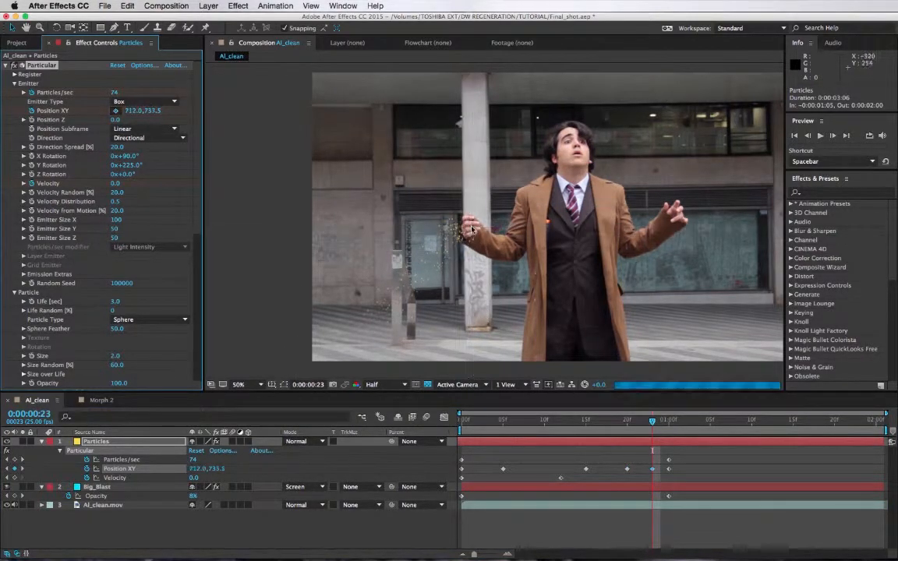
Step: Add Position XY keyframes on the same hand at 590, 737.5 at 0:00:00:10 and 612, 1013.5 at 0:00:00:03
{"action": "left_click", "coordinate": [544, 429]}
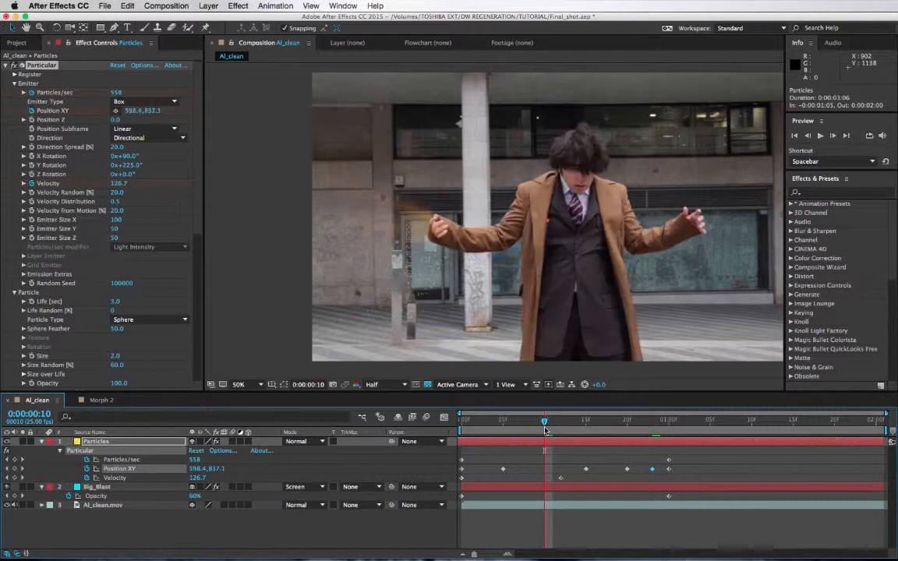
{"action": "left_click", "coordinate": [116, 110]}
{"action": "left_click", "coordinate": [439, 230]}
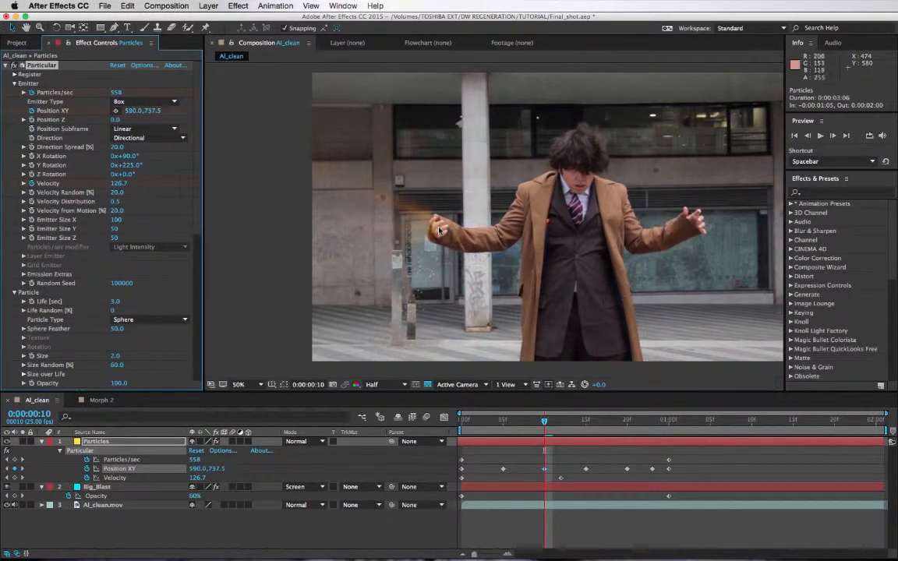
{"action": "left_click", "coordinate": [486, 425]}
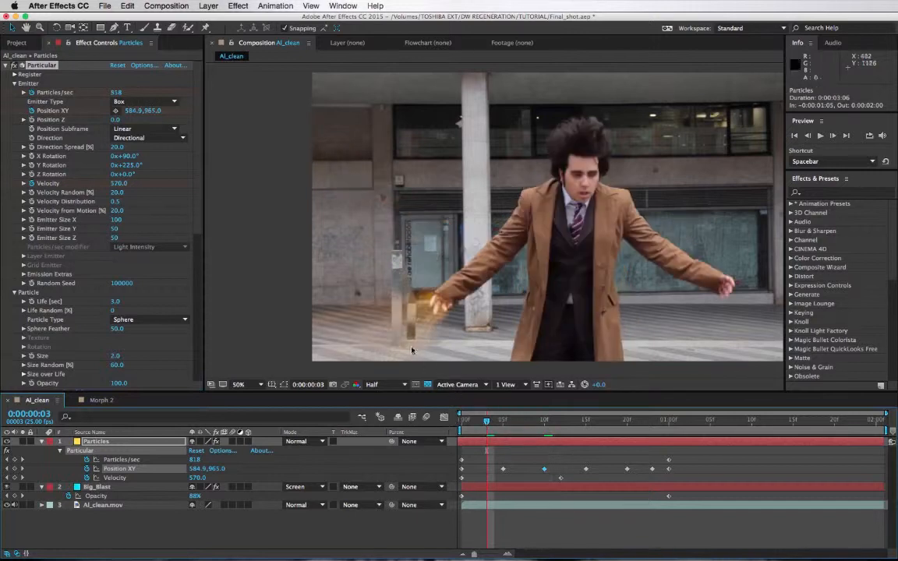
{"action": "left_click", "coordinate": [116, 110]}
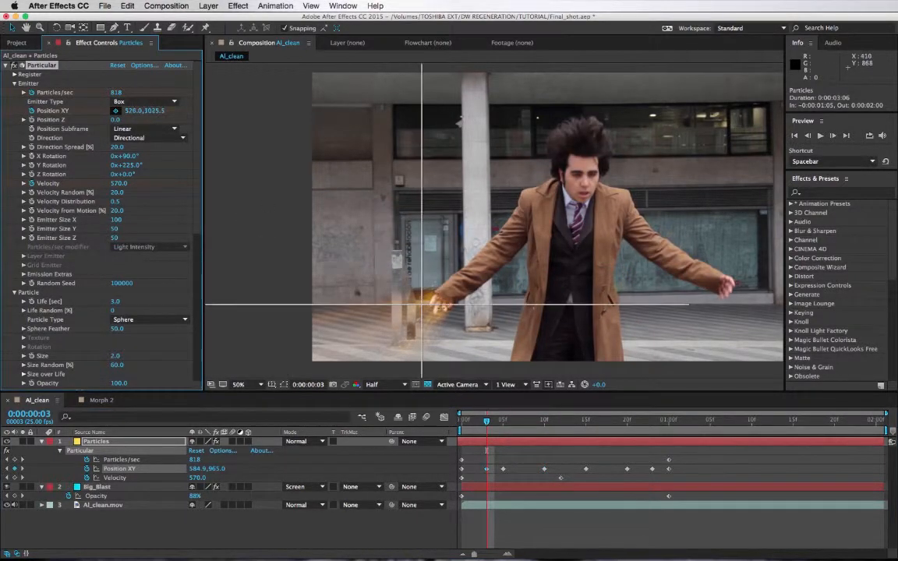
{"action": "left_click", "coordinate": [445, 303]}
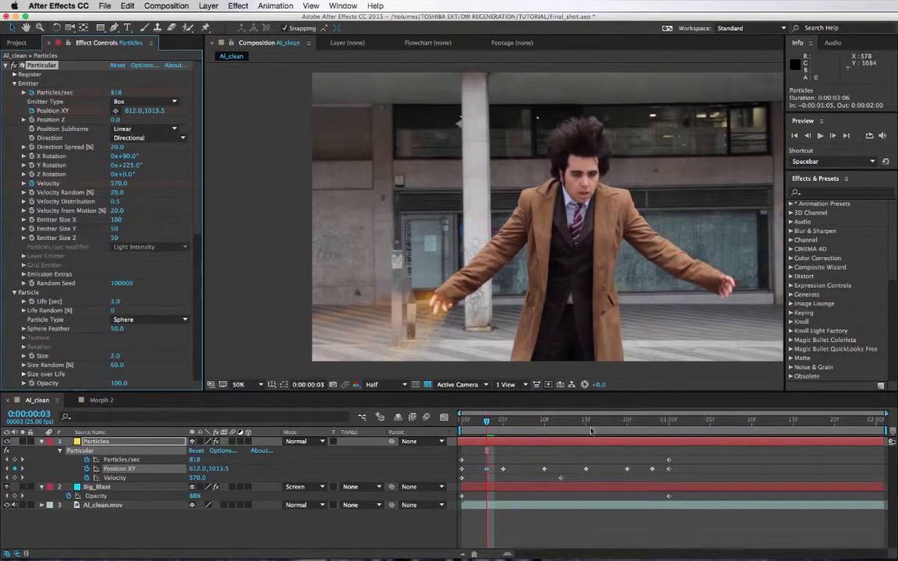
Step: Check the particle motion up to 0:00:00:22 and set the particle Life to 1.5 seconds
{"action": "left_click_drag", "start_coordinate": [500, 427], "coordinate": [645, 449]}
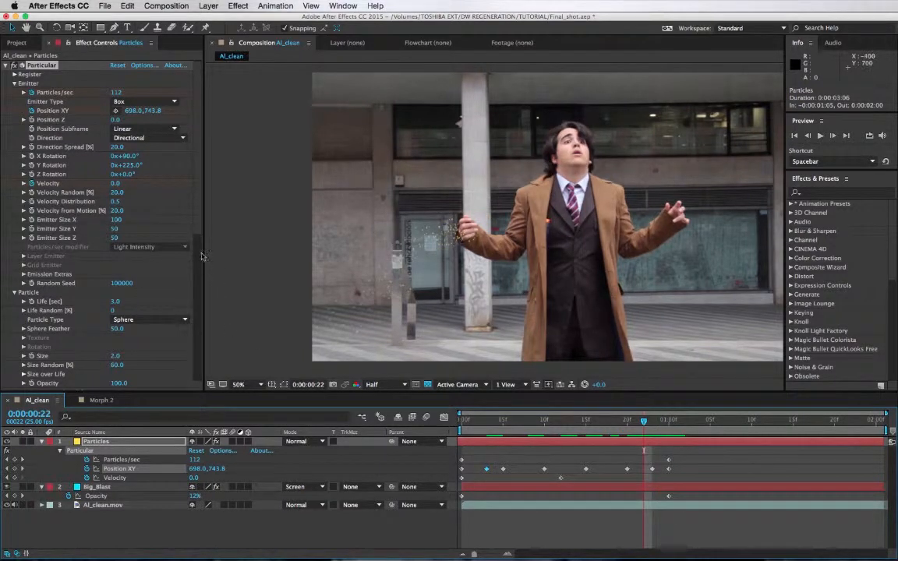
{"action": "scroll", "coordinate": [196, 272], "scroll_direction": "down", "scroll_amount": 5}
{"action": "left_click", "coordinate": [115, 213]}
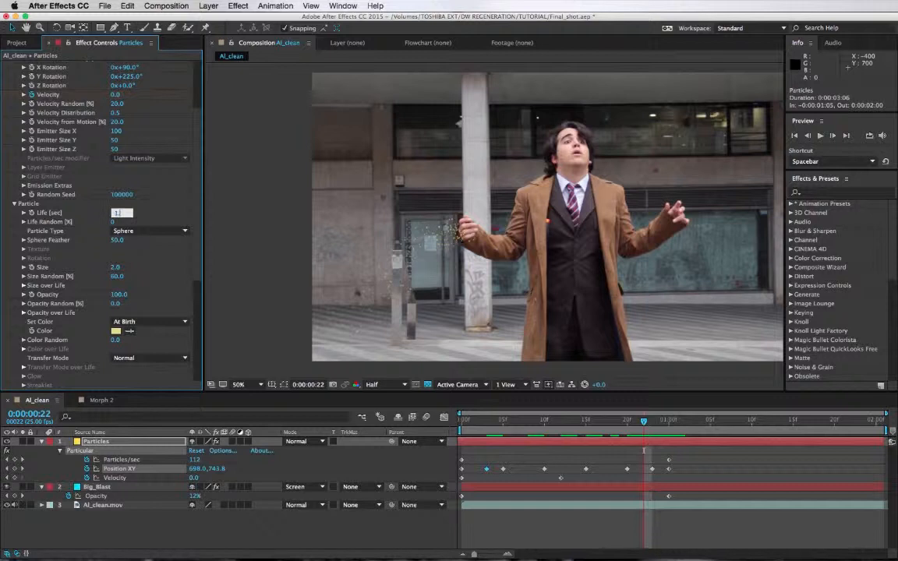
{"action": "type", "text": "1.5"}
{"action": "key", "text": "Return"}
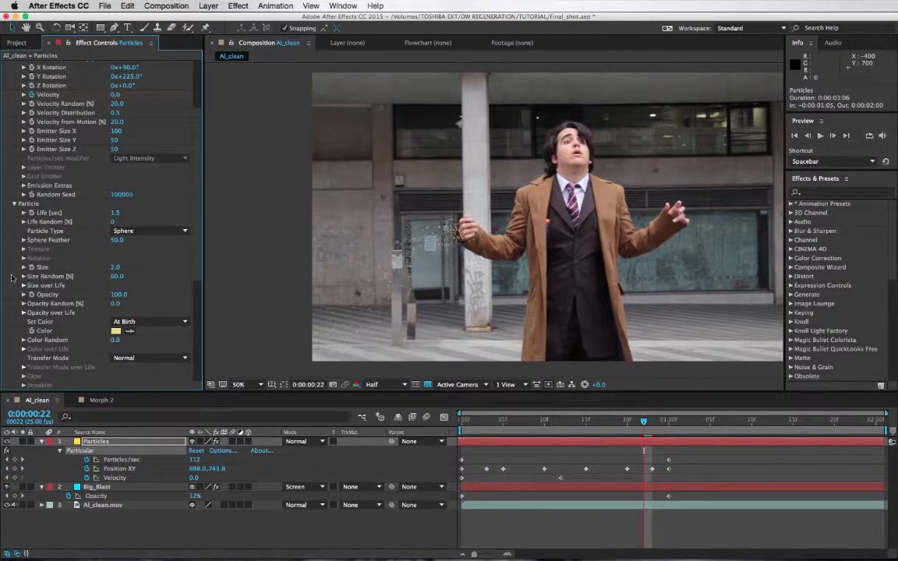
Step: Change the Particle Type to Glow Sphere (No DOF) and set the particle Size to 1
{"action": "left_click", "coordinate": [125, 230]}
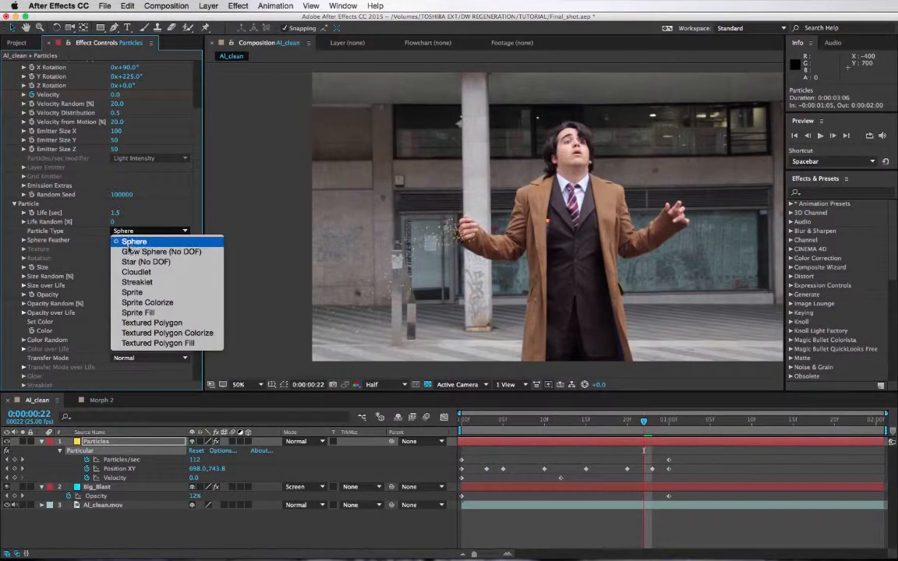
{"action": "left_click", "coordinate": [121, 249]}
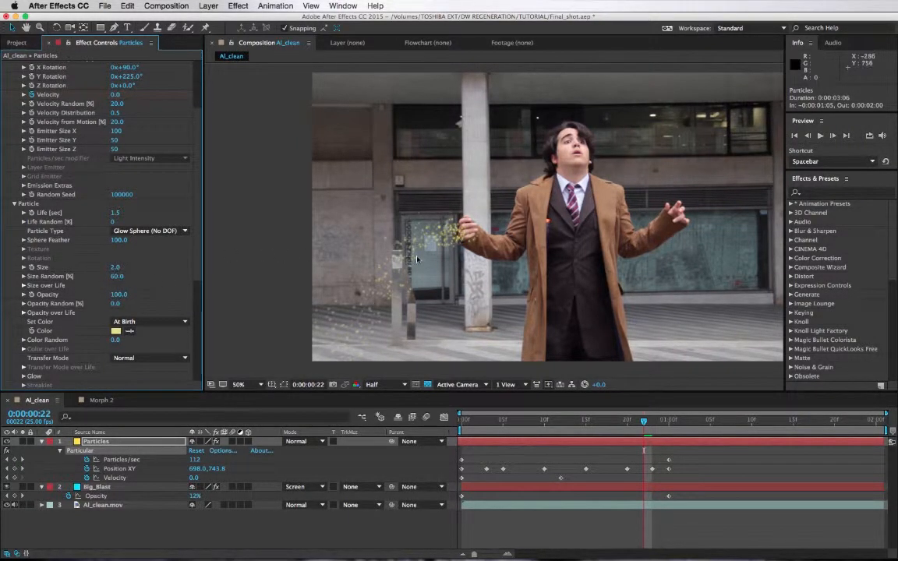
{"action": "scroll", "coordinate": [385, 227], "scroll_direction": "up", "scroll_amount": 2}
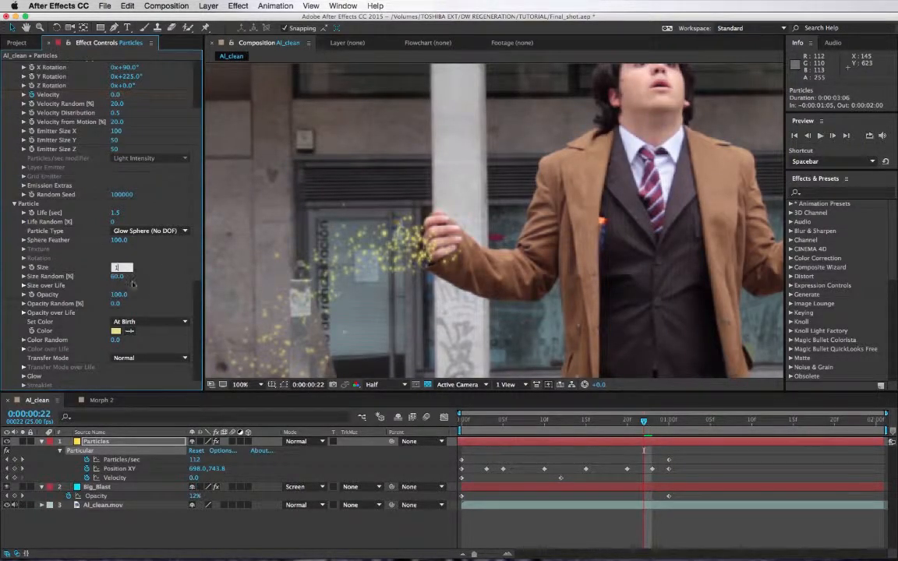
{"action": "key", "text": "Return"}
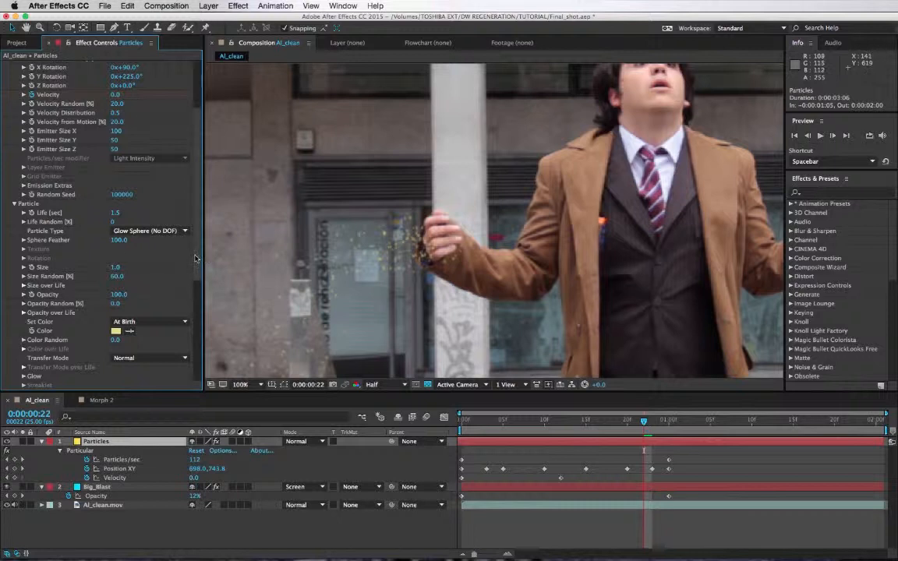
Step: Set the particles' Opacity Random to 41 and apply the linear fade-out ramp to Opacity over Life
{"action": "scroll", "coordinate": [196, 259], "scroll_direction": "down", "scroll_amount": 4}
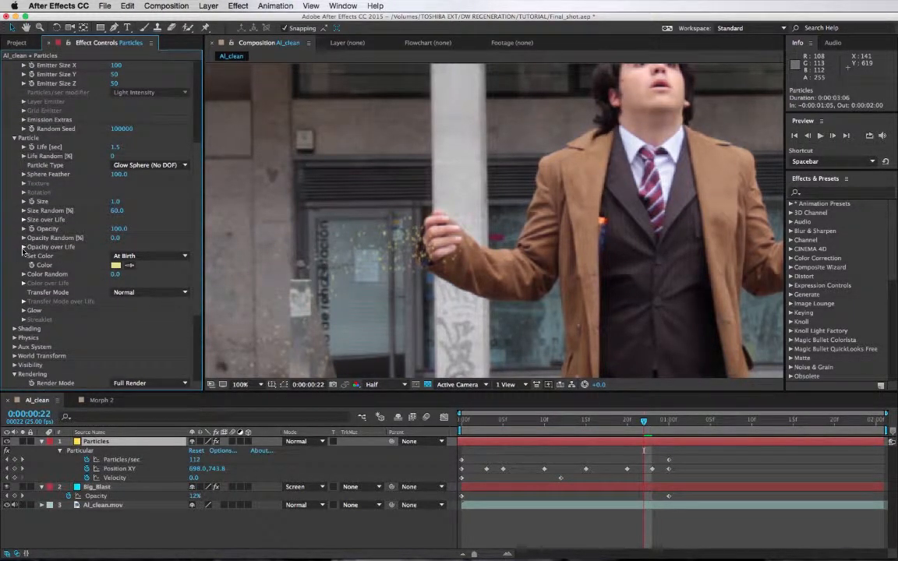
{"action": "left_click_drag", "start_coordinate": [129, 237], "coordinate": [136, 245]}
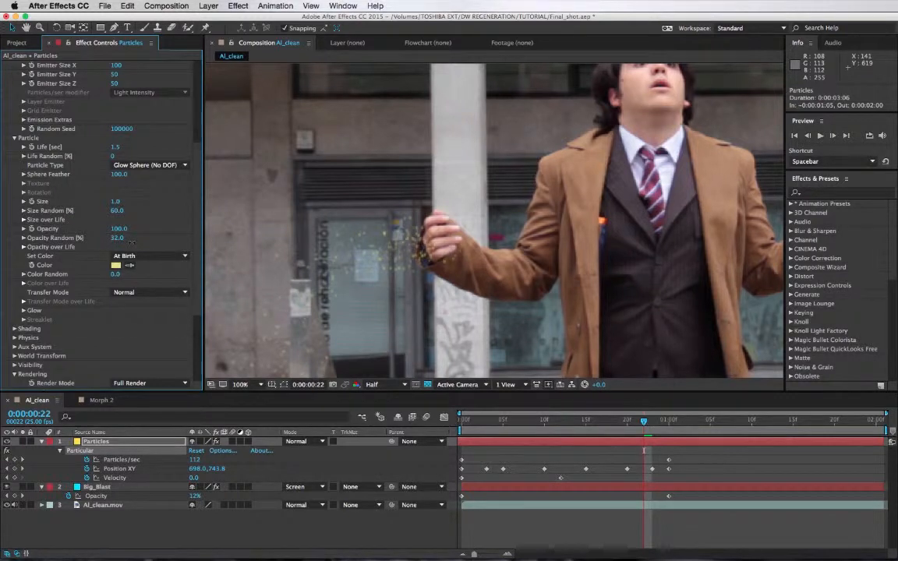
{"action": "left_click", "coordinate": [24, 246]}
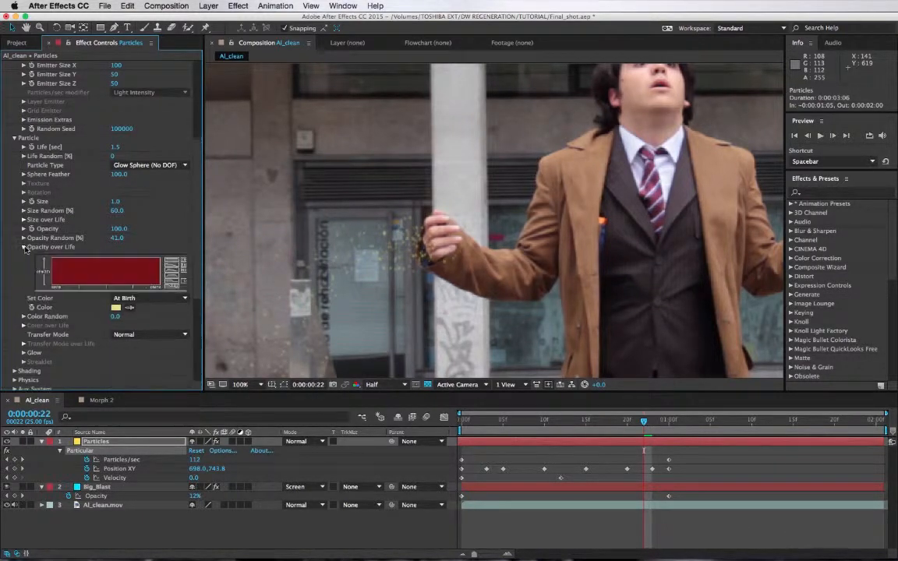
{"action": "left_click", "coordinate": [170, 270]}
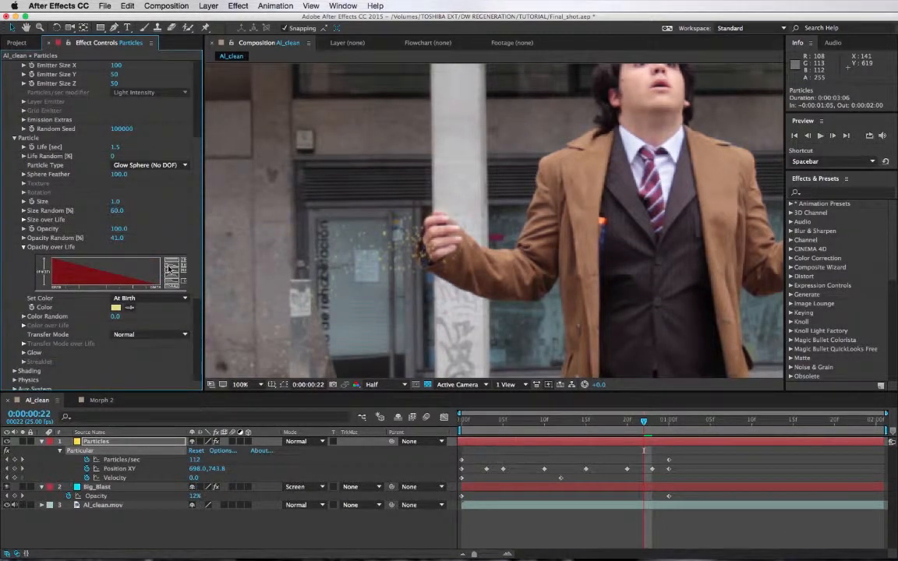
Step: Scrub through the whole composition and play it from 0:00:00:00 to check the fading particles
{"action": "scroll", "coordinate": [419, 270], "scroll_direction": "down", "scroll_amount": 2}
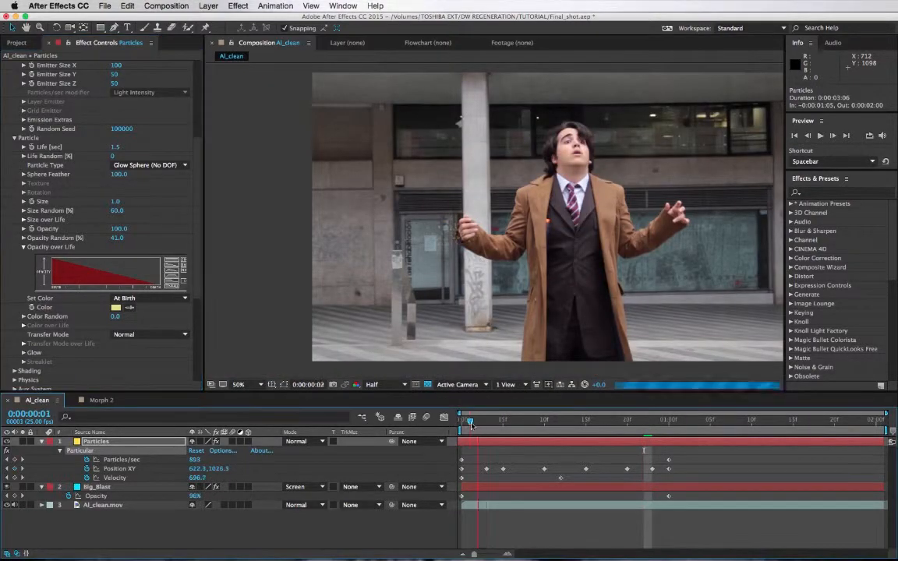
{"action": "left_click", "coordinate": [486, 423]}
{"action": "left_click_drag", "start_coordinate": [514, 427], "coordinate": [794, 439]}
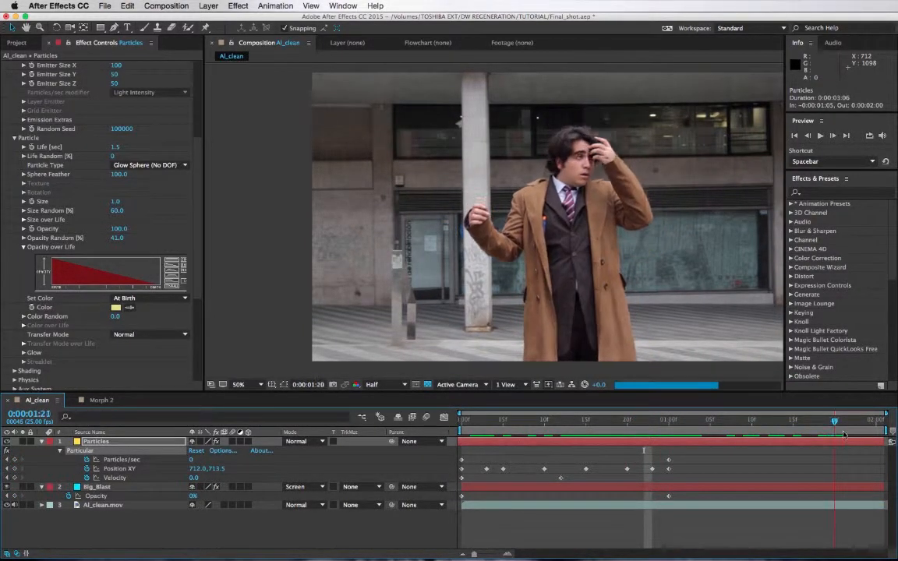
{"action": "left_click", "coordinate": [627, 421]}
{"action": "left_click_drag", "start_coordinate": [585, 465], "coordinate": [399, 485]}
{"action": "key", "text": "space"}
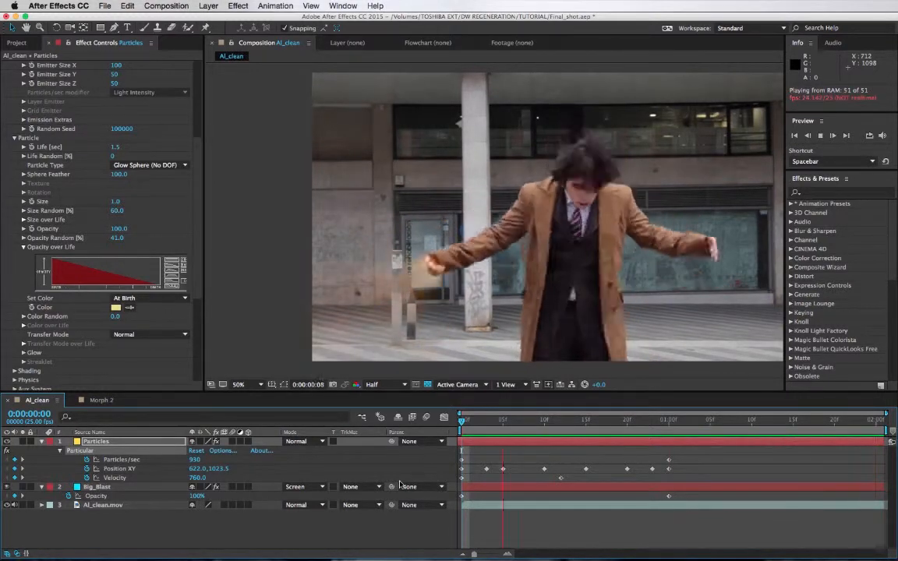
Step: Mute the audio of the Al_clean.mov layer and replay the composition
{"action": "key", "text": "space"}
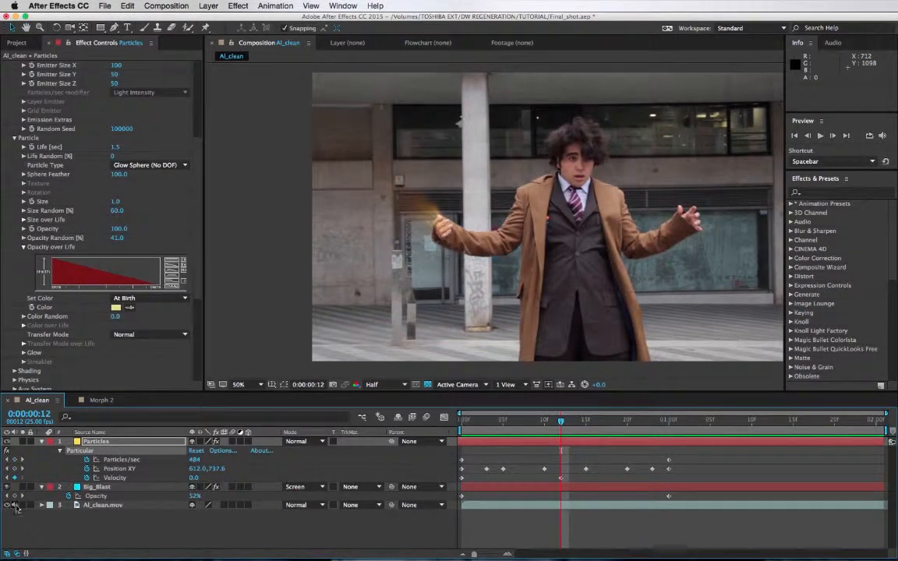
{"action": "key", "text": "space"}
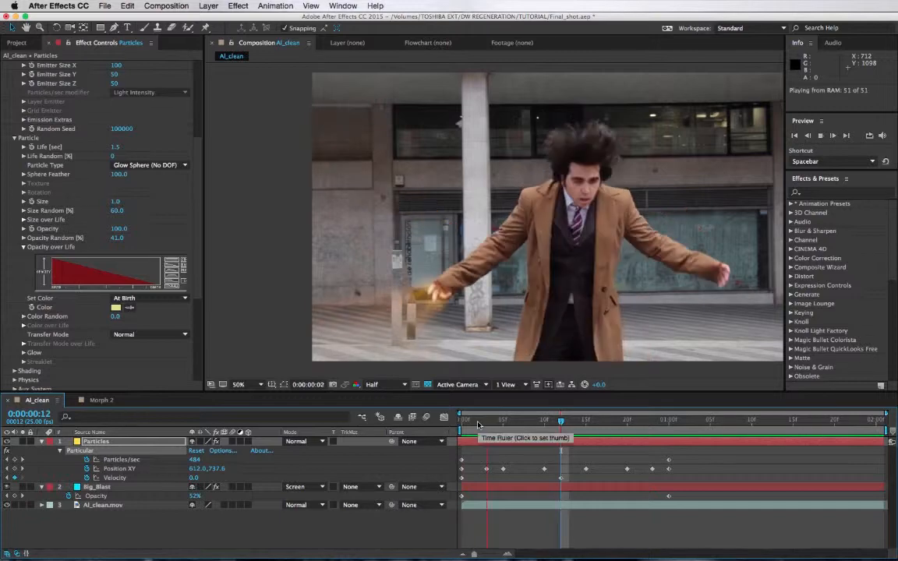
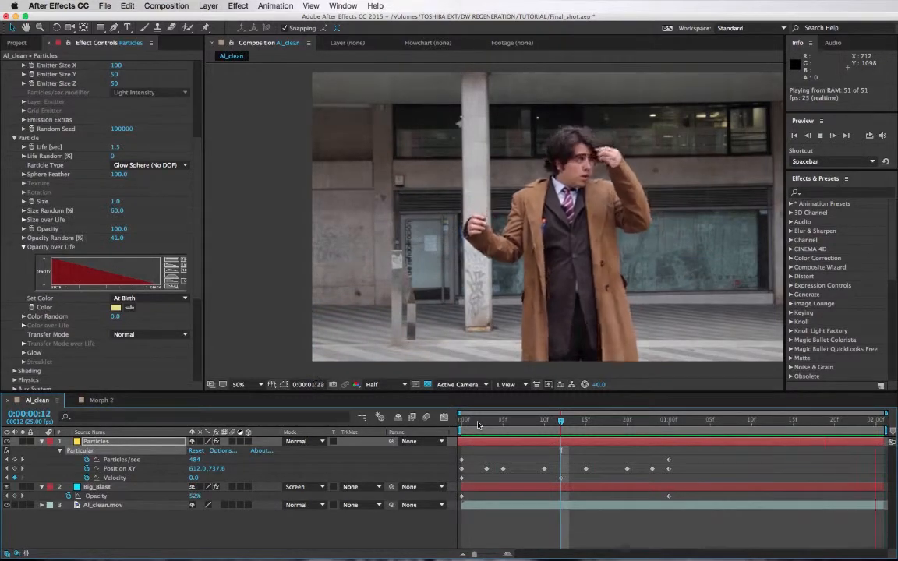
{"action": "key", "text": "space"}
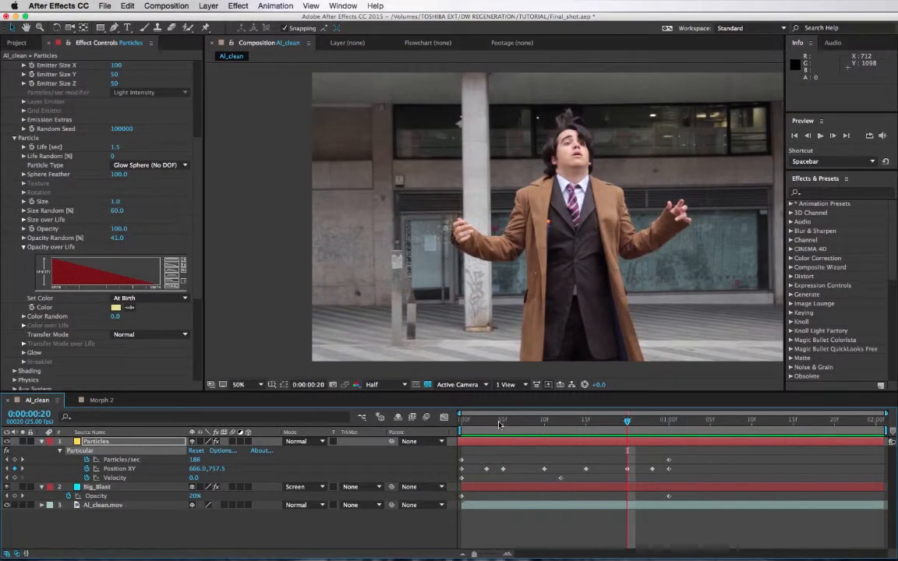
Step: Return to 0:00:00:00 and add a new adjustment layer above the Particles layer
{"action": "left_click_drag", "start_coordinate": [499, 425], "coordinate": [462, 437]}
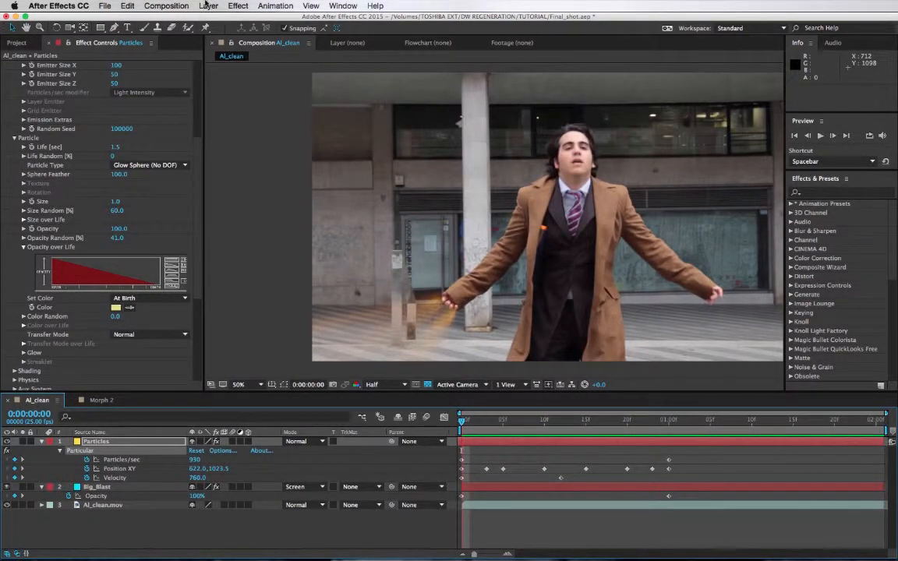
{"action": "left_click", "coordinate": [208, 6]}
{"action": "mouse_move", "coordinate": [208, 19]}
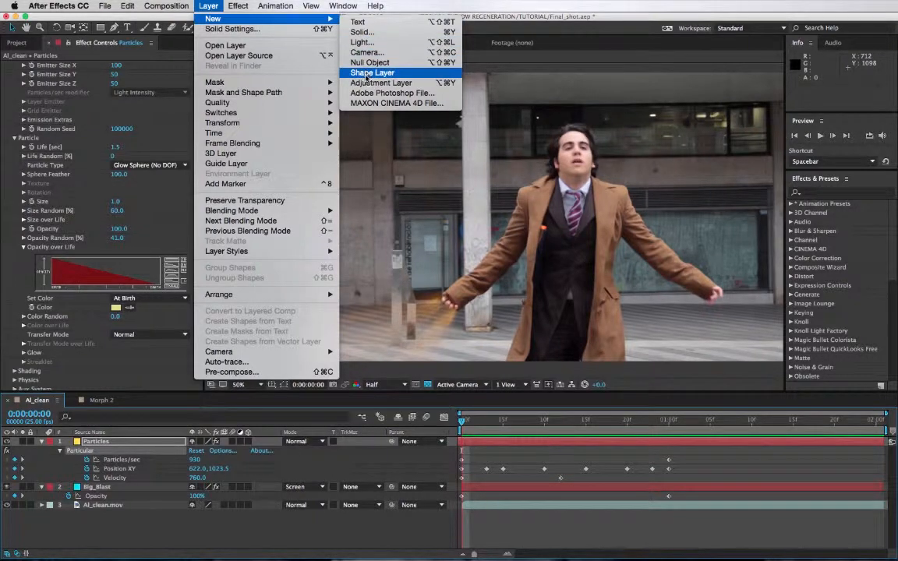
{"action": "left_click", "coordinate": [327, 143]}
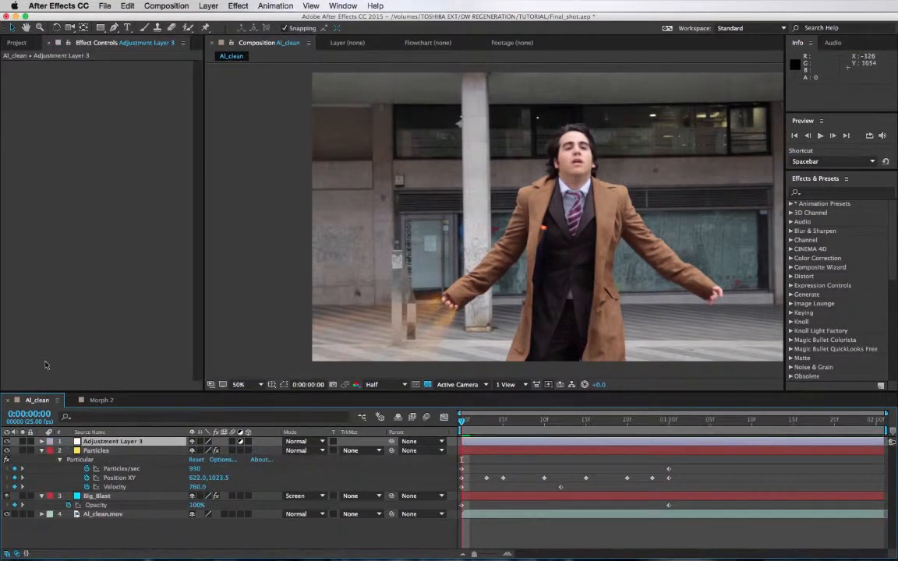
Step: Draw a closed Pen tool mask on the adjustment layer around the coat's front edge on the glowing hand's side
{"action": "left_click", "coordinate": [114, 27]}
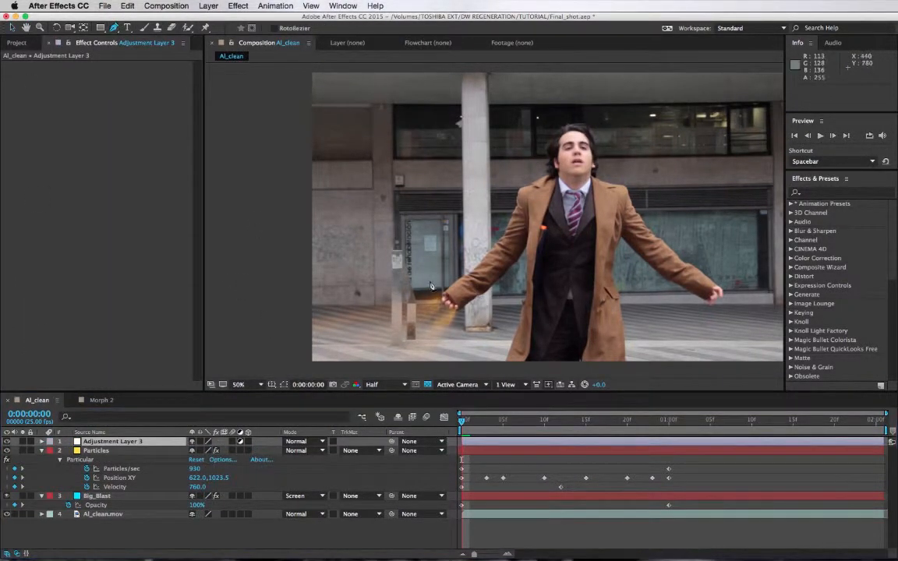
{"action": "key", "text": "period"}
{"action": "scroll", "coordinate": [428, 296], "scroll_direction": "down", "scroll_amount": 5}
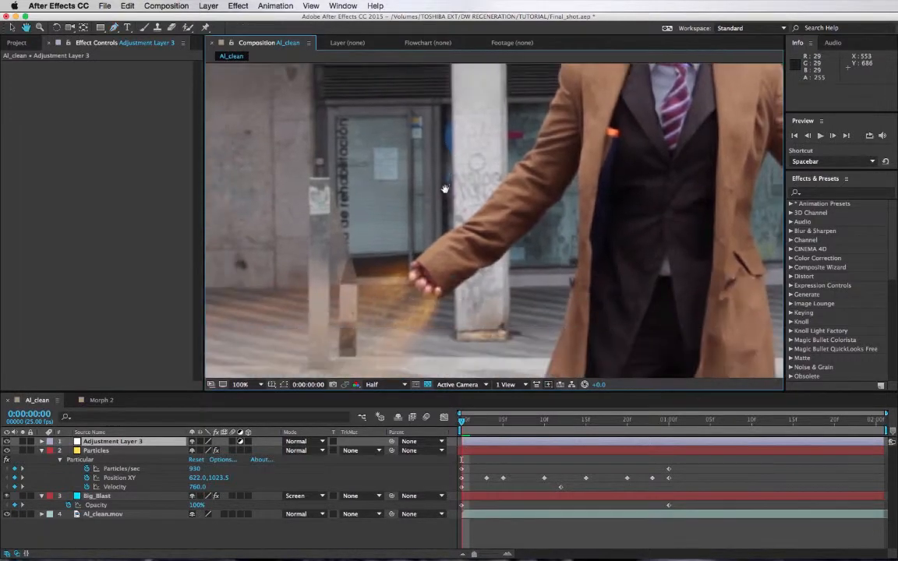
{"action": "left_click", "coordinate": [578, 170]}
{"action": "left_click", "coordinate": [578, 251]}
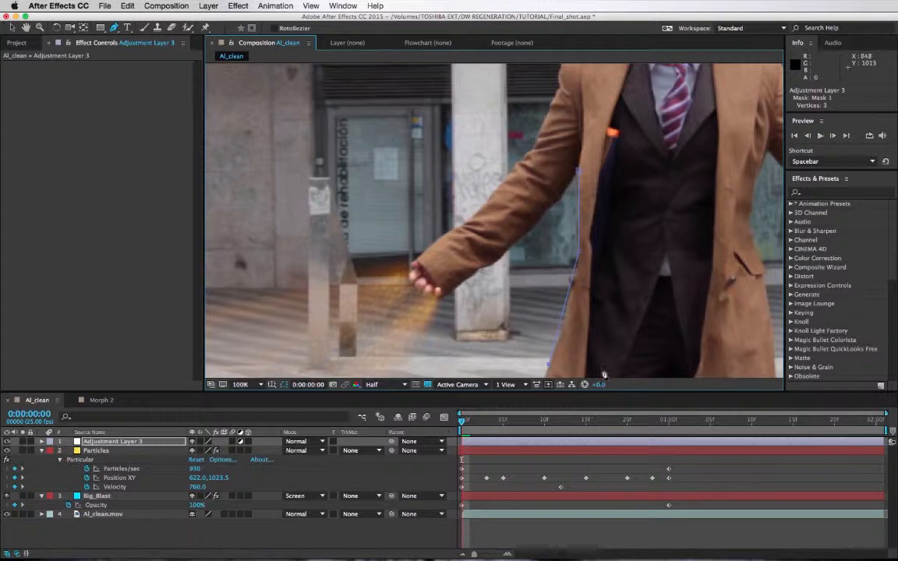
{"action": "left_click", "coordinate": [619, 196]}
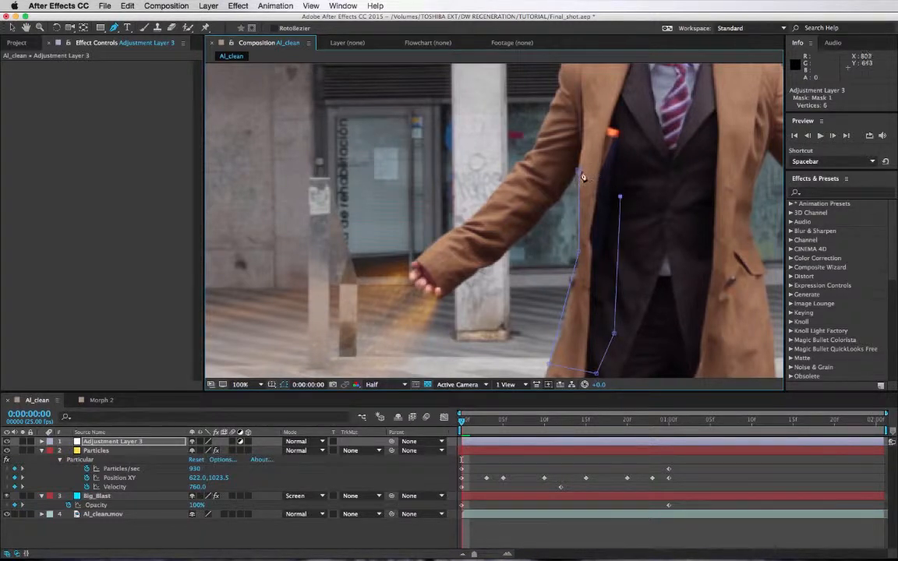
Step: Extend the coat mask's two lowest points below the frame edge and refine the point on the coat's outer edge
{"action": "left_click_drag", "start_coordinate": [620, 267], "coordinate": [630, 169]}
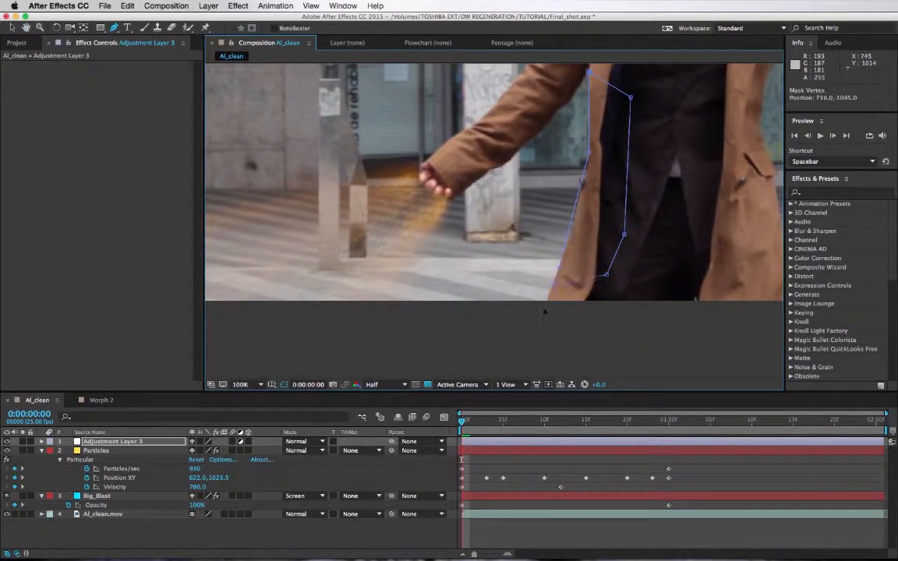
{"action": "left_click_drag", "start_coordinate": [605, 275], "coordinate": [607, 315]}
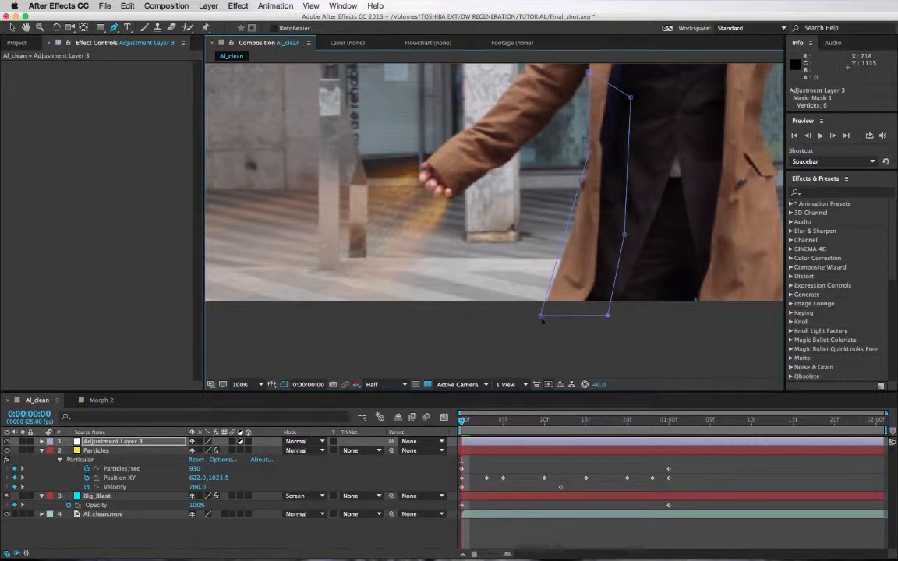
{"action": "left_click_drag", "start_coordinate": [541, 318], "coordinate": [545, 316]}
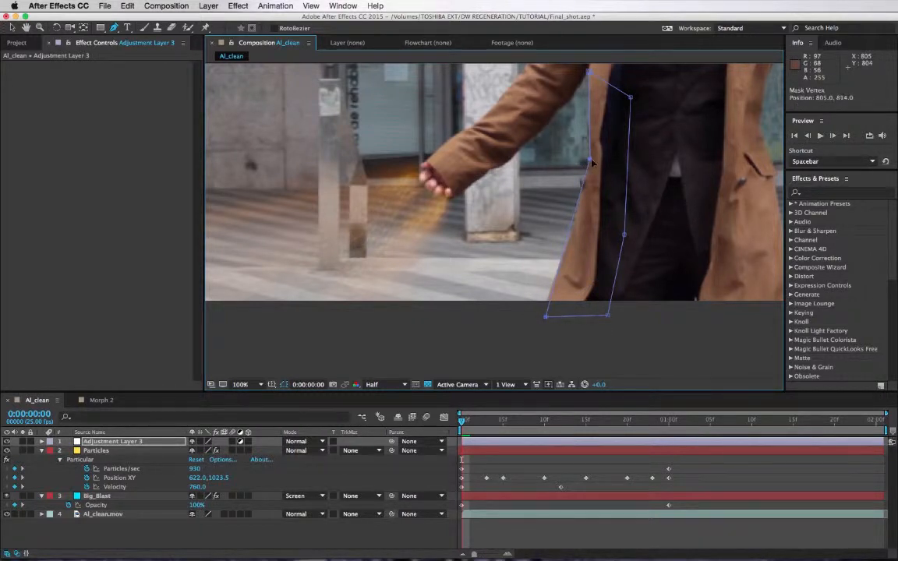
{"action": "left_click_drag", "start_coordinate": [591, 157], "coordinate": [557, 228]}
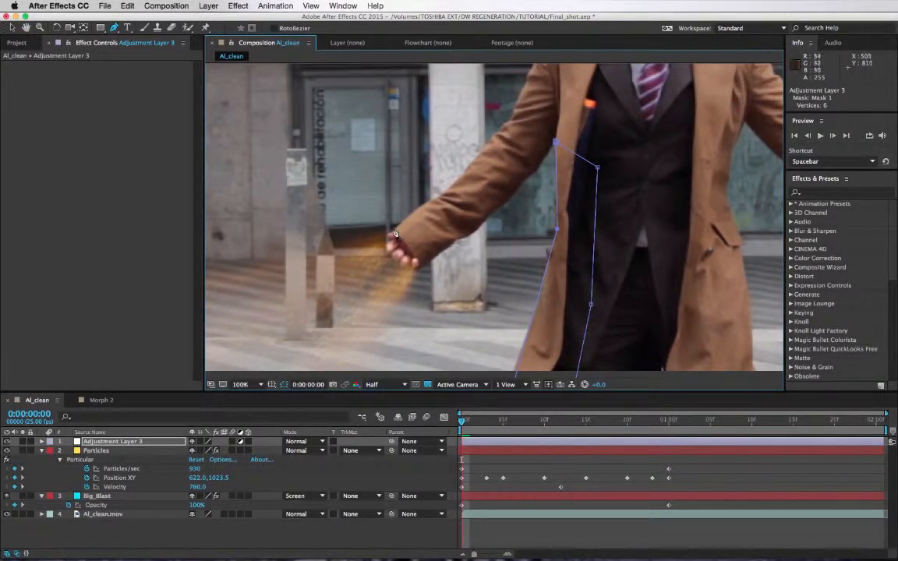
Step: Draw a second closed mask around the sleeve of the glowing hand's forearm
{"action": "left_click", "coordinate": [390, 231]}
{"action": "left_click", "coordinate": [440, 201]}
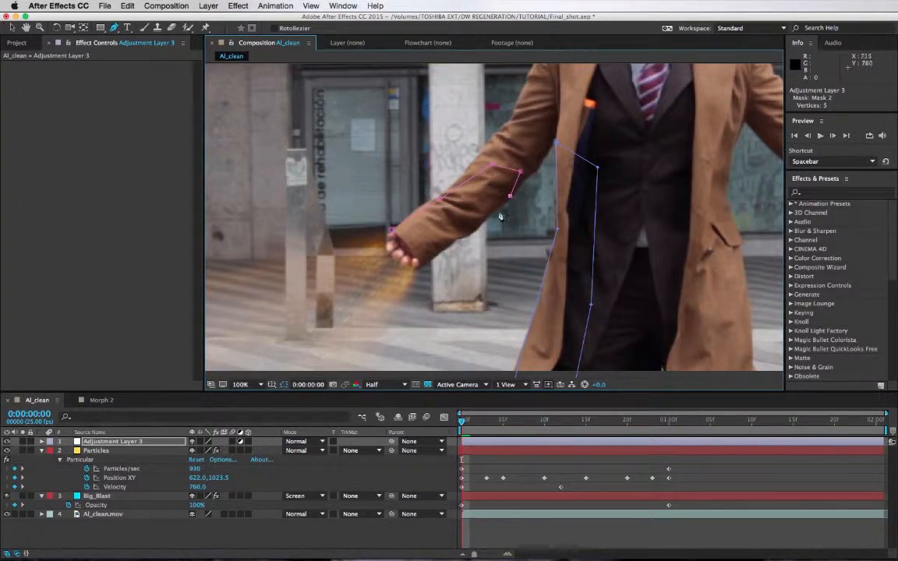
{"action": "left_click", "coordinate": [391, 237]}
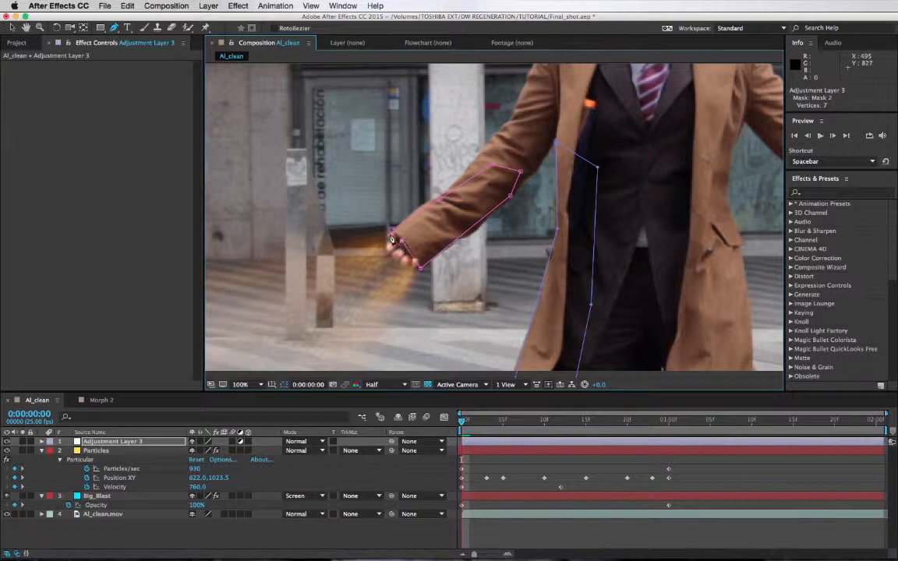
Step: Set the Mask Feather to 56 pixels for Mask 1 and 63 pixels for Mask 2
{"action": "key", "text": "f"}
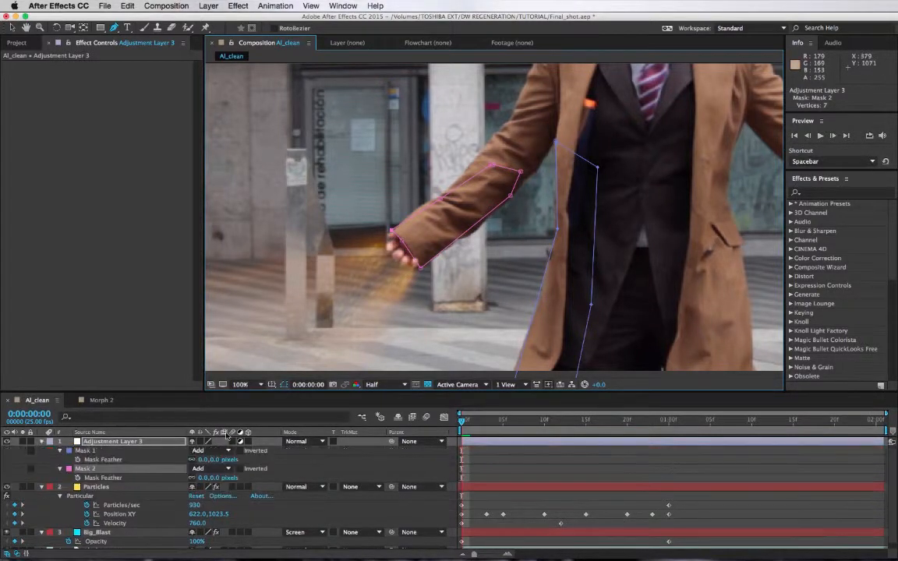
{"action": "left_click", "coordinate": [200, 460]}
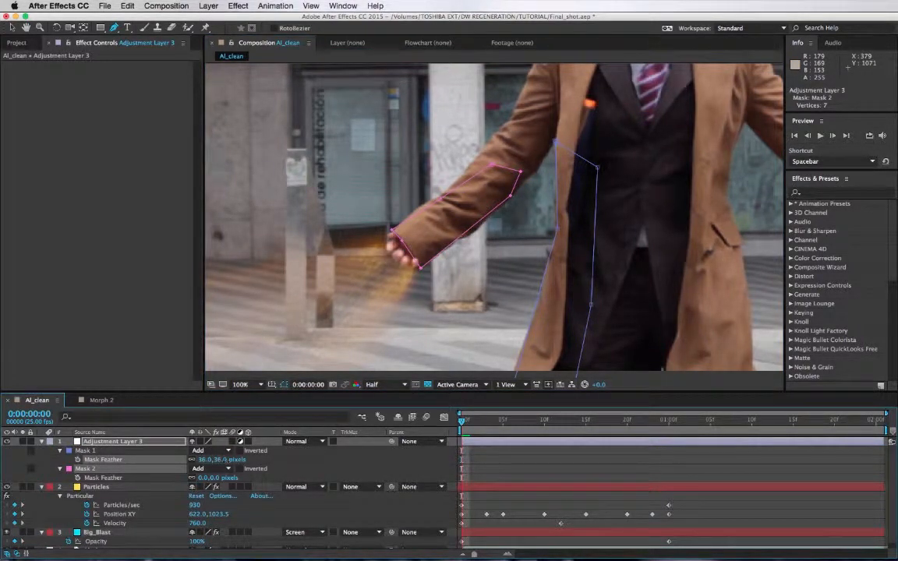
{"action": "left_click_drag", "start_coordinate": [226, 460], "coordinate": [217, 477]}
{"action": "left_click", "coordinate": [226, 478]}
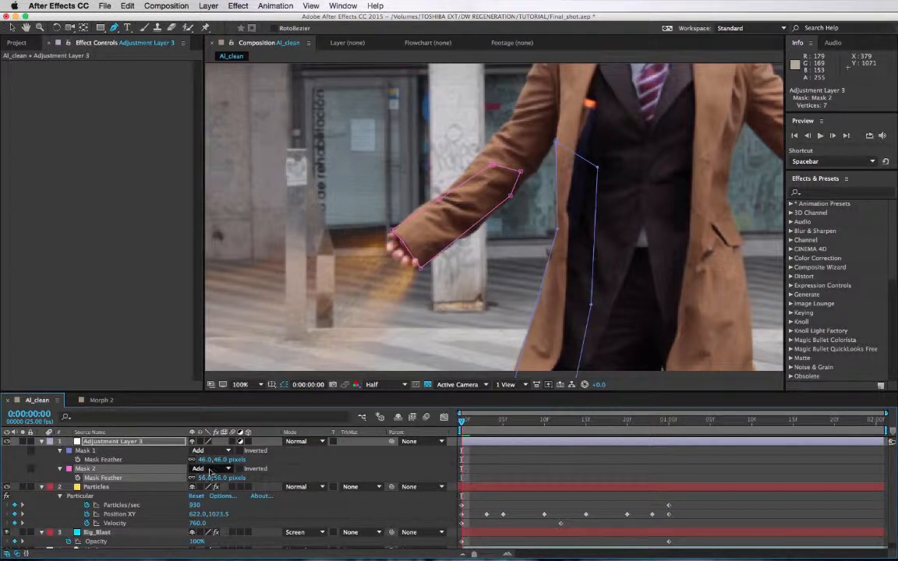
{"action": "type", "text": "56"}
{"action": "key", "text": "Return"}
{"action": "left_click_drag", "start_coordinate": [205, 477], "coordinate": [210, 477]}
Step: Apply a Curves effect to the adjustment layer and raise the midpoint of the RGB curve to brighten the masked areas
{"action": "left_click", "coordinate": [148, 442]}
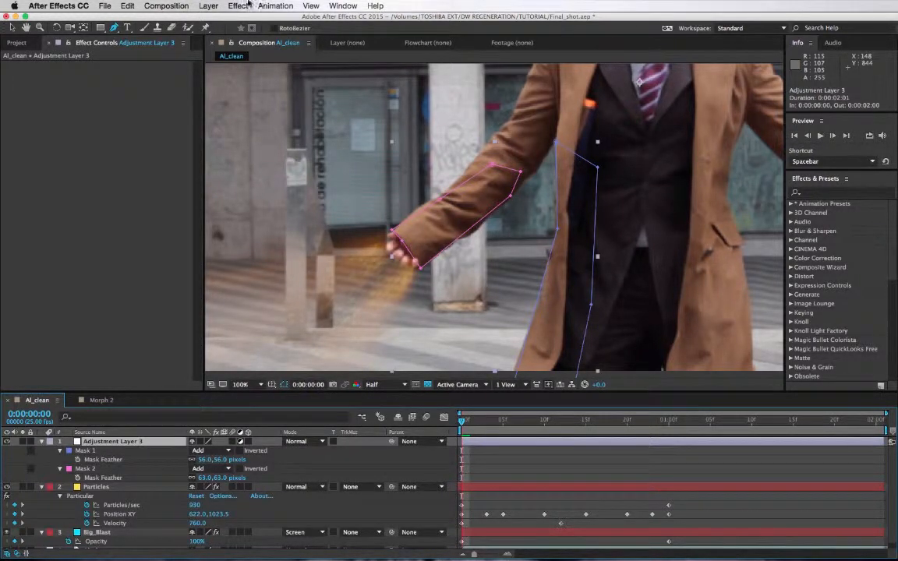
{"action": "left_click", "coordinate": [248, 5]}
{"action": "mouse_move", "coordinate": [343, 105]}
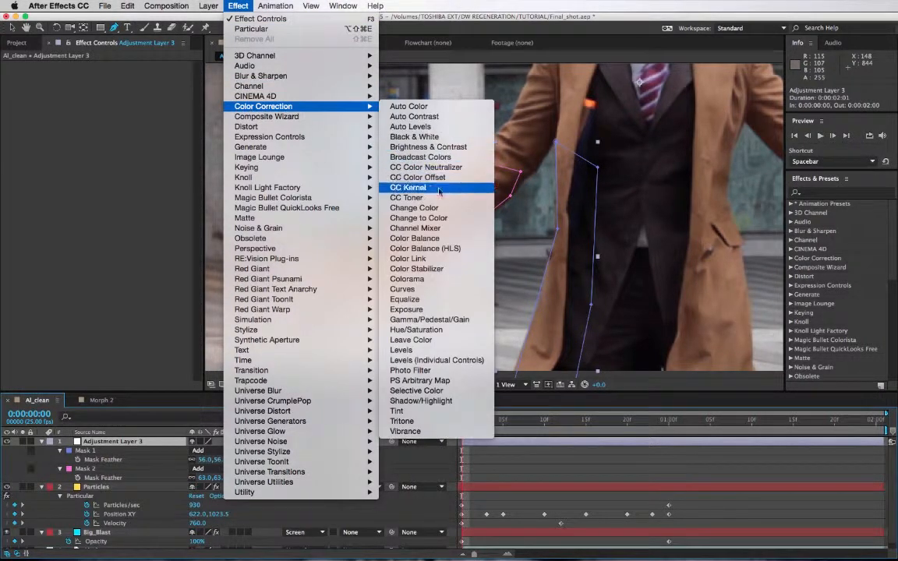
{"action": "left_click", "coordinate": [406, 289]}
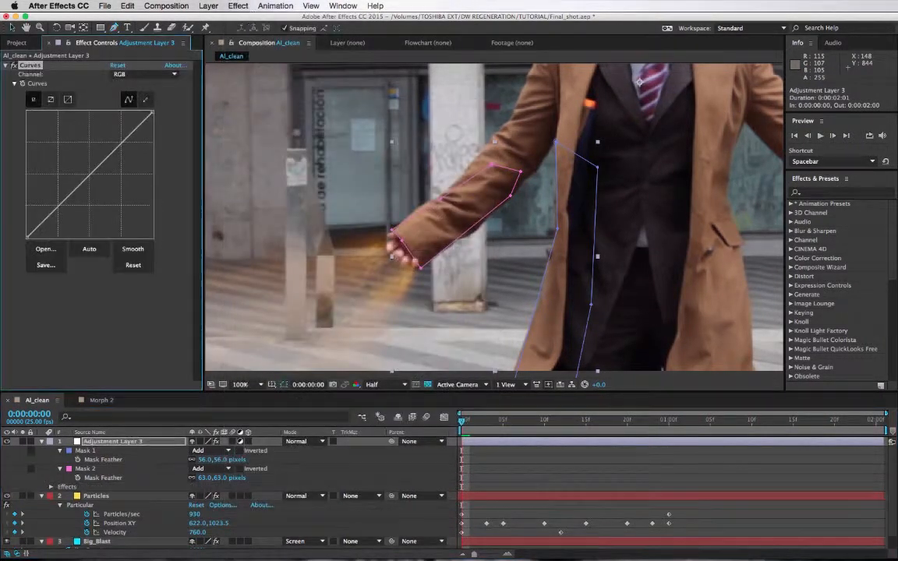
{"action": "left_click_drag", "start_coordinate": [92, 172], "coordinate": [93, 161]}
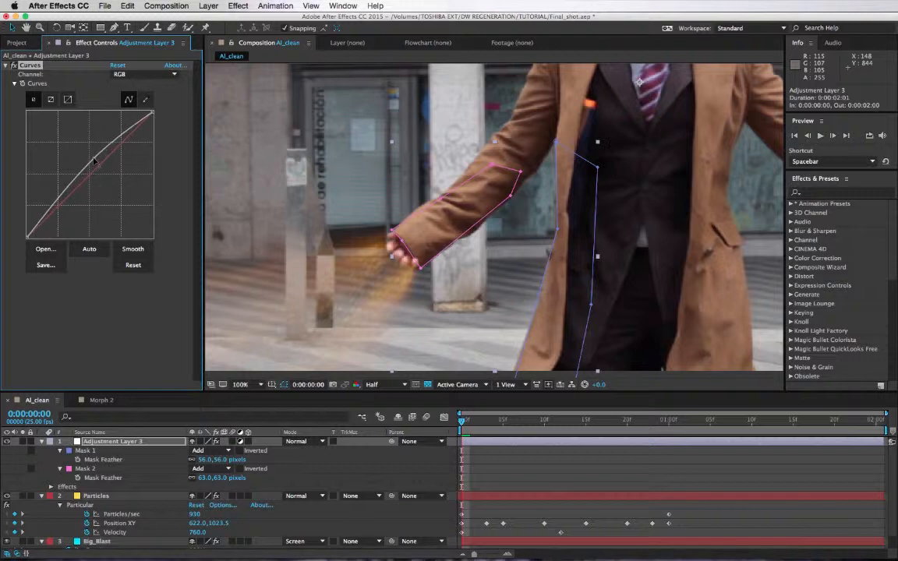
Step: Lower the midpoint of the Blue channel curve slightly to warm the masked areas
{"action": "left_click", "coordinate": [121, 74]}
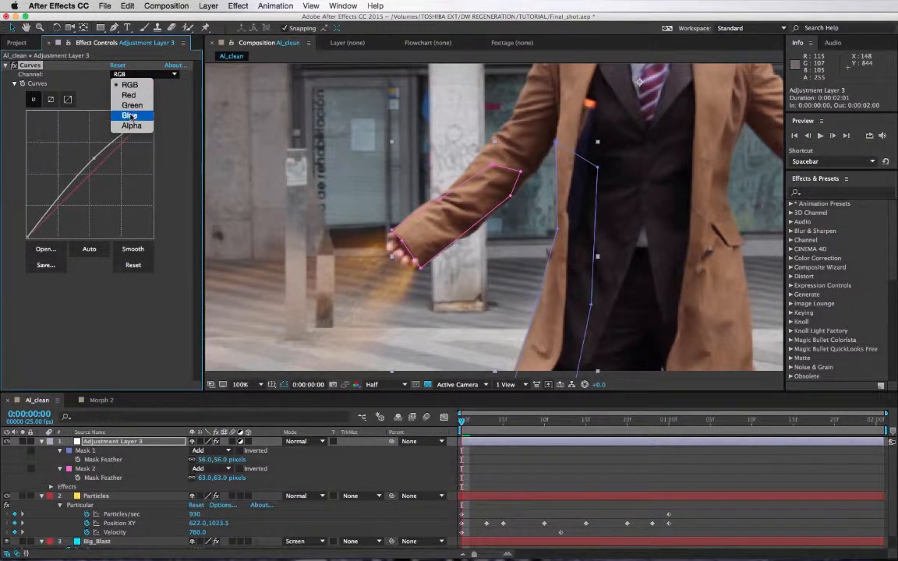
{"action": "left_click", "coordinate": [129, 116]}
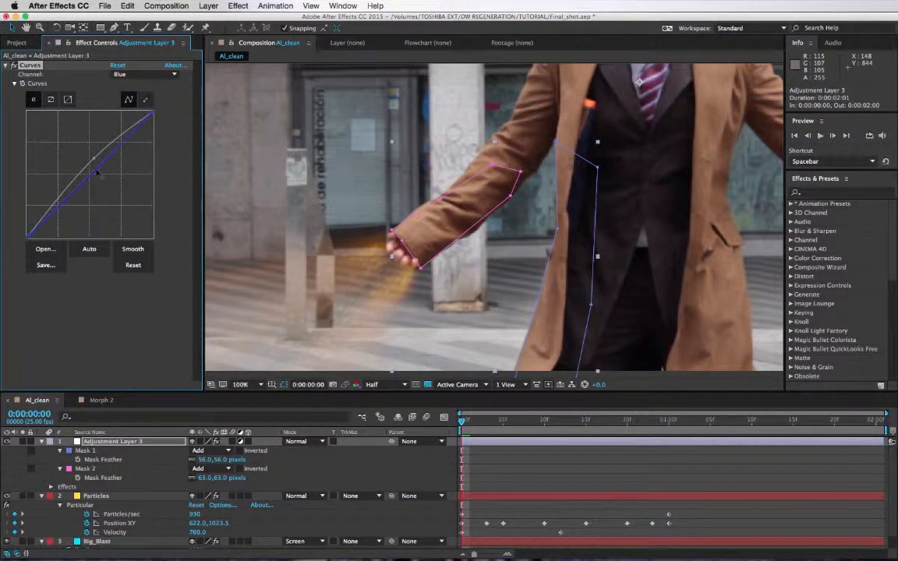
{"action": "left_click_drag", "start_coordinate": [97, 171], "coordinate": [99, 175]}
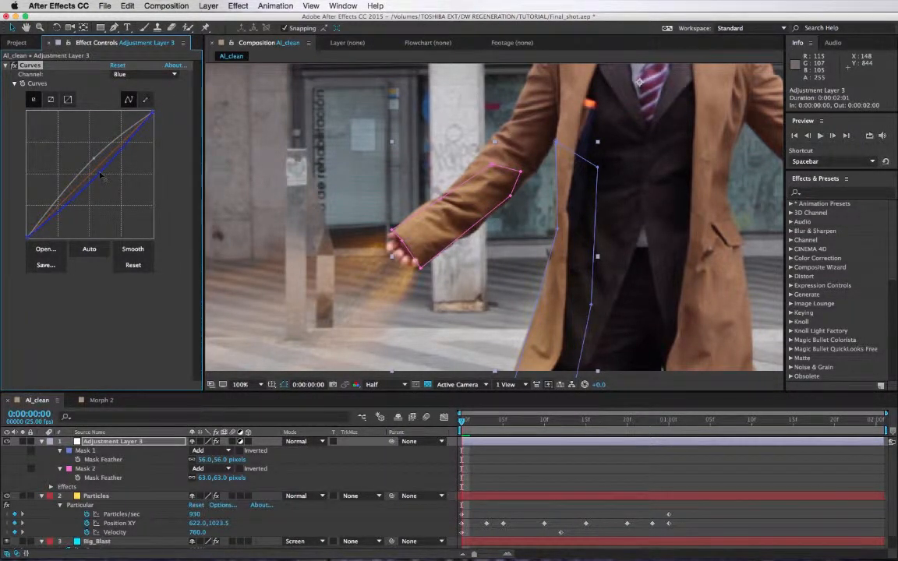
Step: Raise the midpoint of the Red channel curve slightly, and compare the masked areas with the Curves effect off and on
{"action": "left_click", "coordinate": [124, 74]}
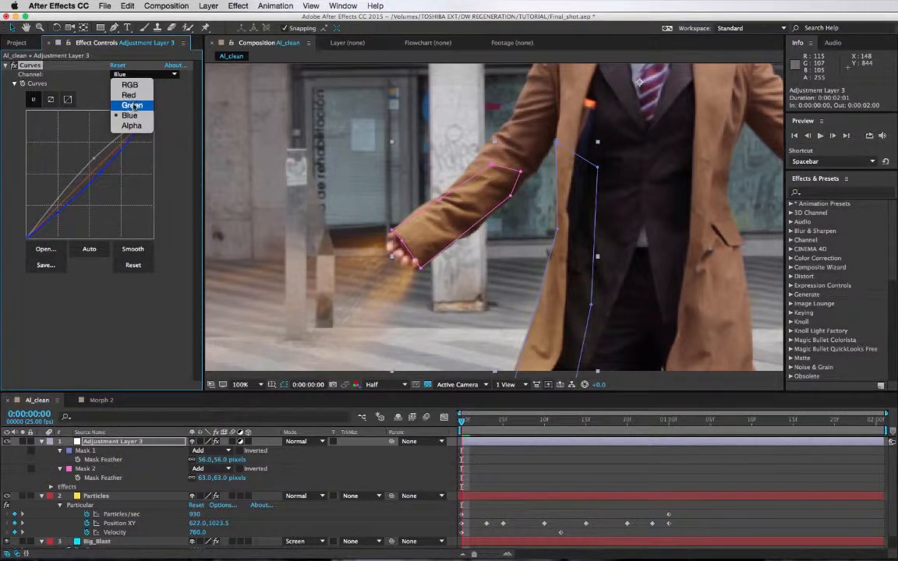
{"action": "left_click", "coordinate": [129, 95]}
{"action": "left_click_drag", "start_coordinate": [93, 173], "coordinate": [94, 160]}
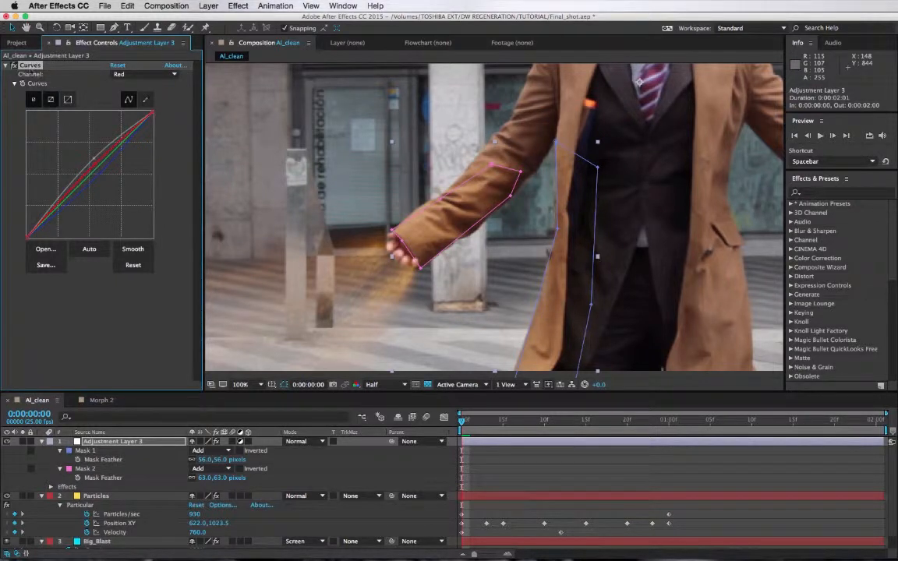
{"action": "left_click", "coordinate": [13, 65]}
{"action": "left_click", "coordinate": [14, 65]}
{"action": "left_click", "coordinate": [13, 65]}
{"action": "left_click", "coordinate": [13, 66]}
{"action": "left_click", "coordinate": [13, 65]}
{"action": "left_click", "coordinate": [13, 65]}
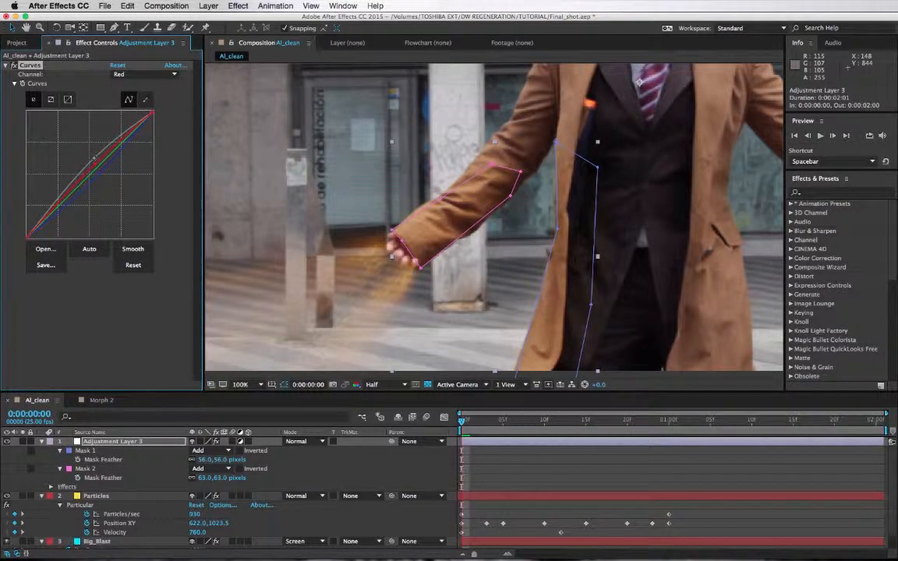
Step: Lower the midpoint of the RGB curve slightly to soften the brightening, and compare with the Curves effect off and on
{"action": "left_click", "coordinate": [108, 66]}
{"action": "left_click_drag", "start_coordinate": [93, 158], "coordinate": [95, 162]}
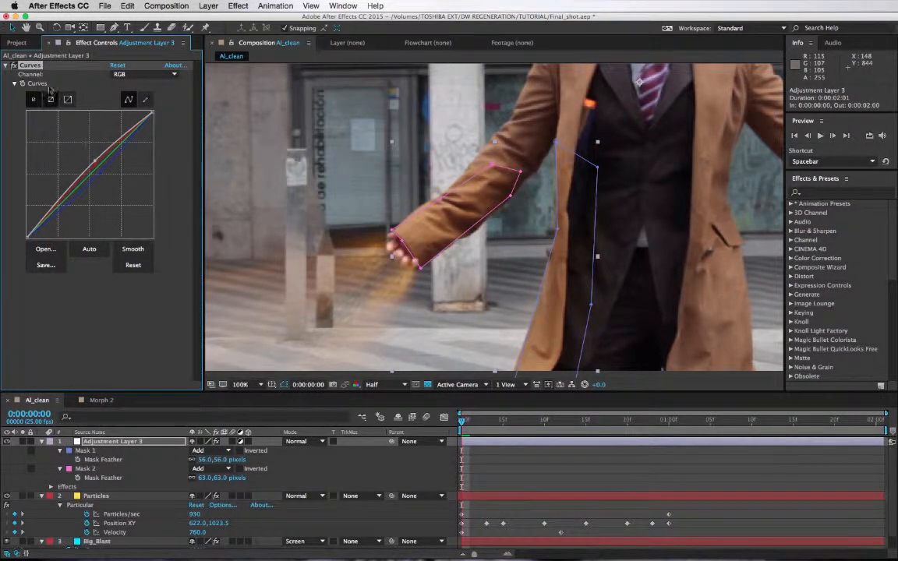
{"action": "left_click", "coordinate": [13, 65]}
{"action": "left_click", "coordinate": [13, 66]}
{"action": "left_click", "coordinate": [13, 65]}
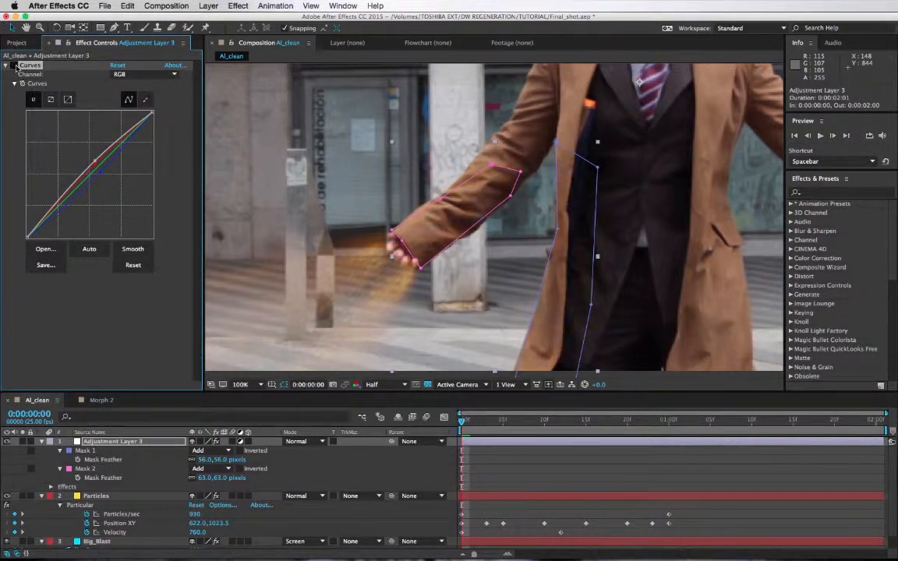
{"action": "left_click", "coordinate": [13, 65]}
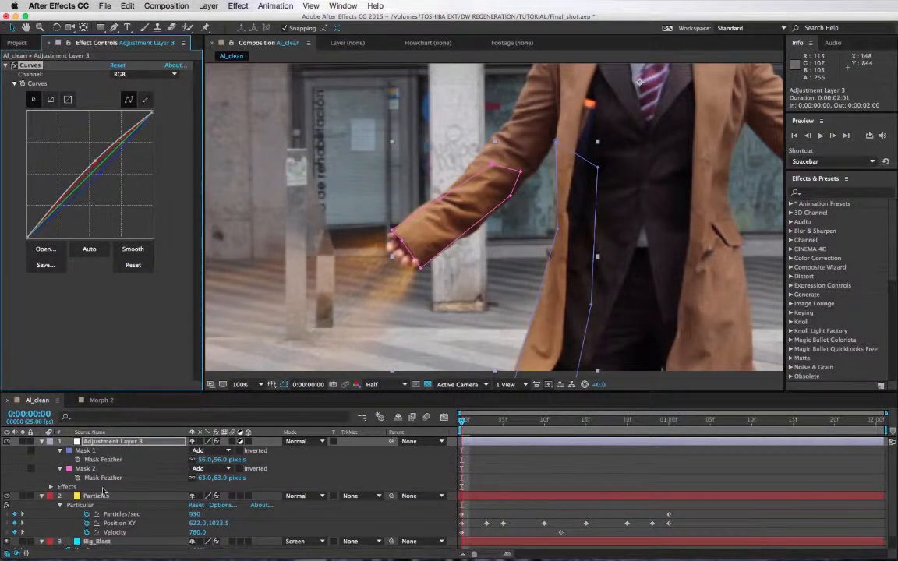
Step: Set the adjustment layer's opacity to 61% and start keyframing its opacity and both mask paths at 0:00:00:00
{"action": "key", "text": "t"}
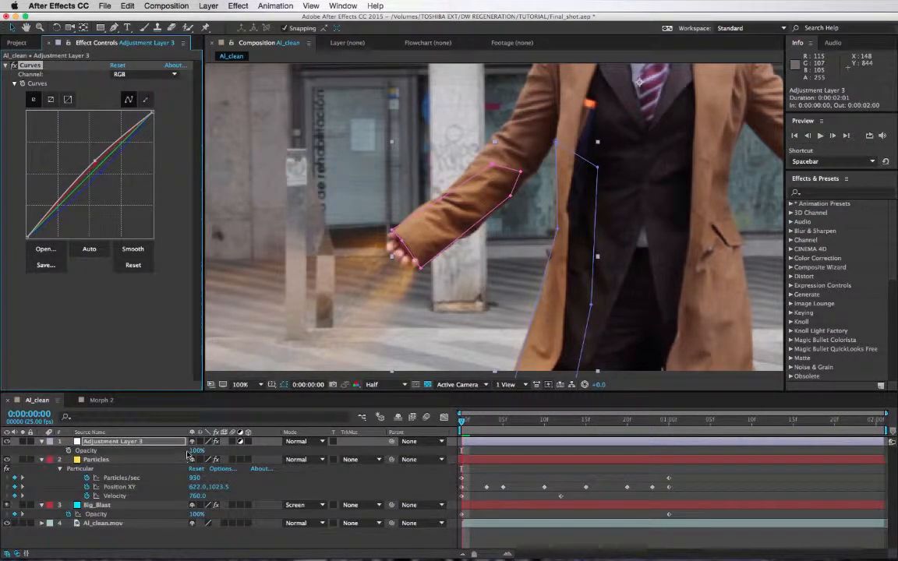
{"action": "left_click_drag", "start_coordinate": [196, 450], "coordinate": [172, 451]}
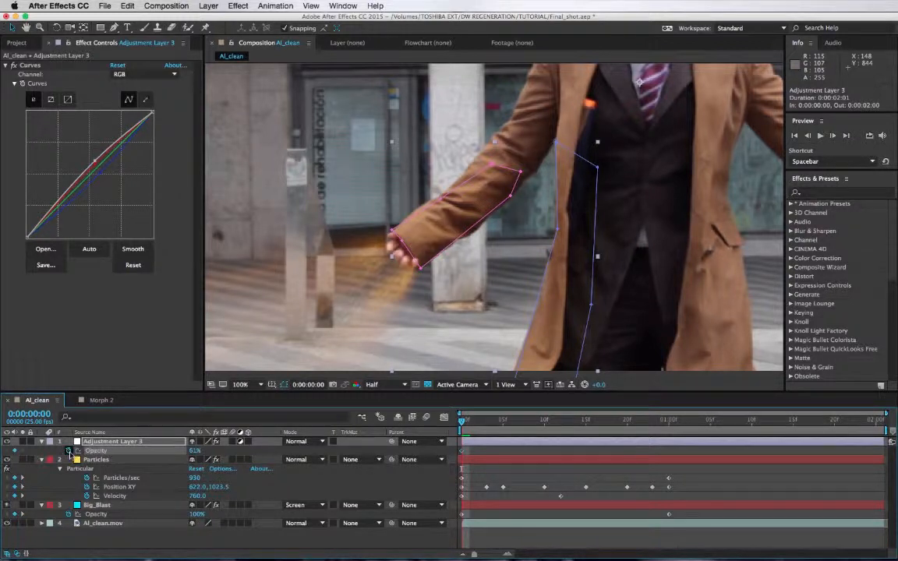
{"action": "left_click", "coordinate": [112, 442]}
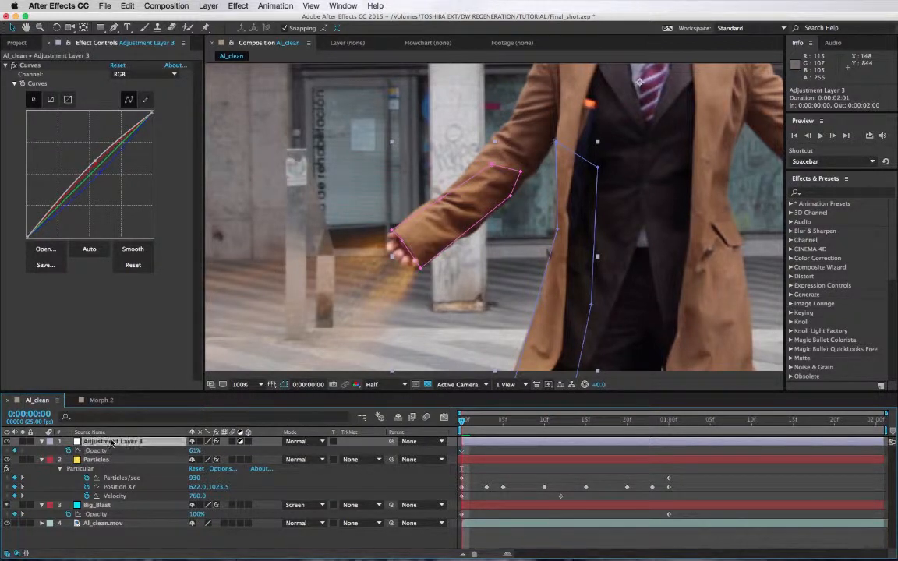
{"action": "key", "text": "m"}
{"action": "left_click", "coordinate": [79, 459]}
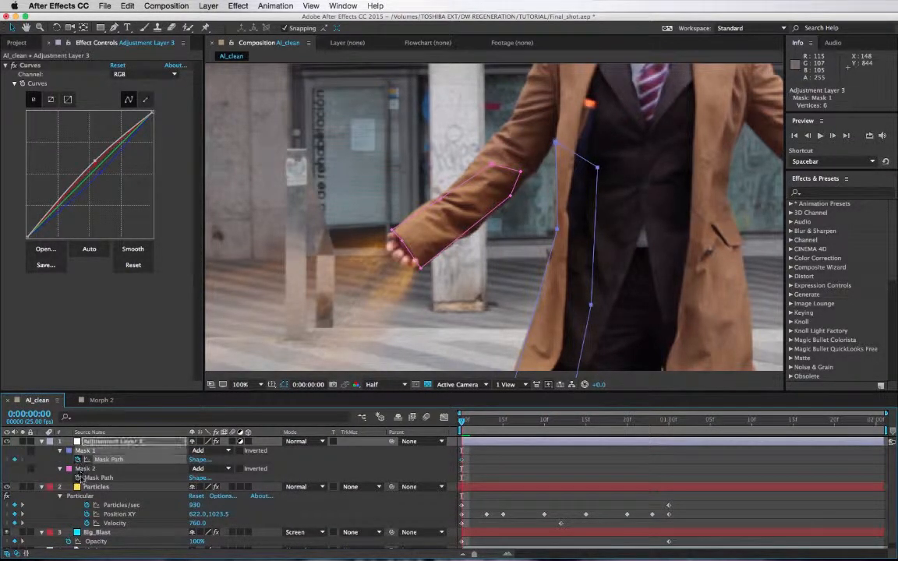
{"action": "left_click", "coordinate": [79, 477]}
Step: At 0:00:01:00, reshape the lower corner of Mask 1 to follow the front edge of the coat
{"action": "left_click", "coordinate": [666, 423]}
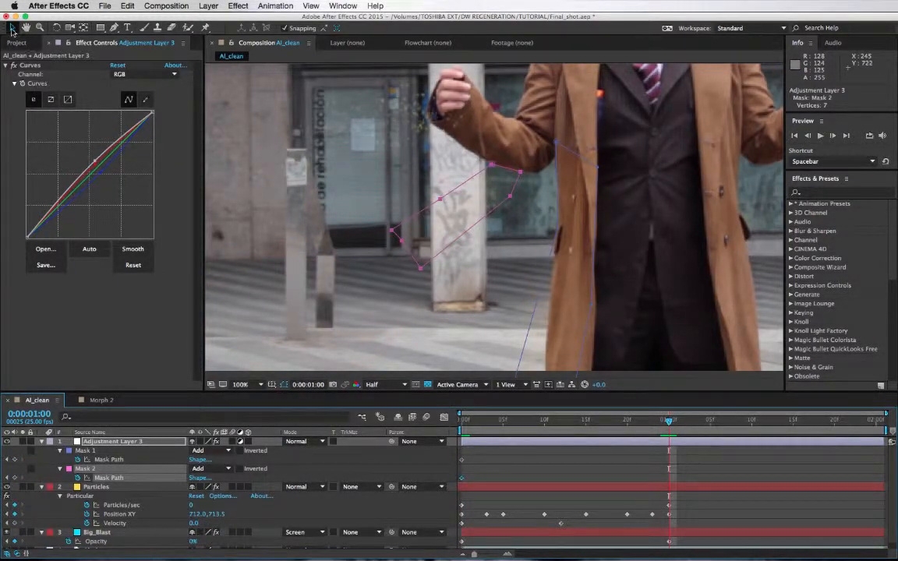
{"action": "scroll", "coordinate": [503, 314], "scroll_direction": "down", "scroll_amount": 5}
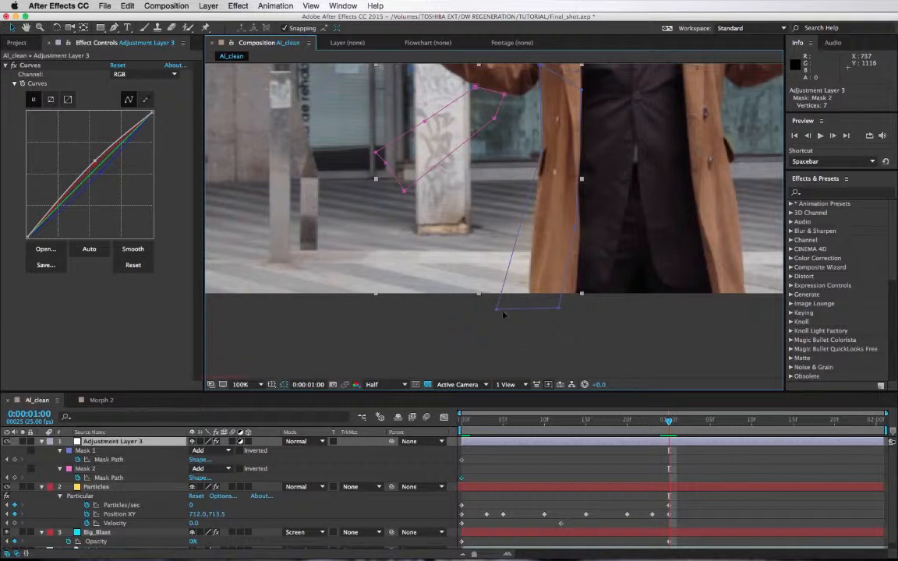
{"action": "left_click_drag", "start_coordinate": [496, 308], "coordinate": [520, 314]}
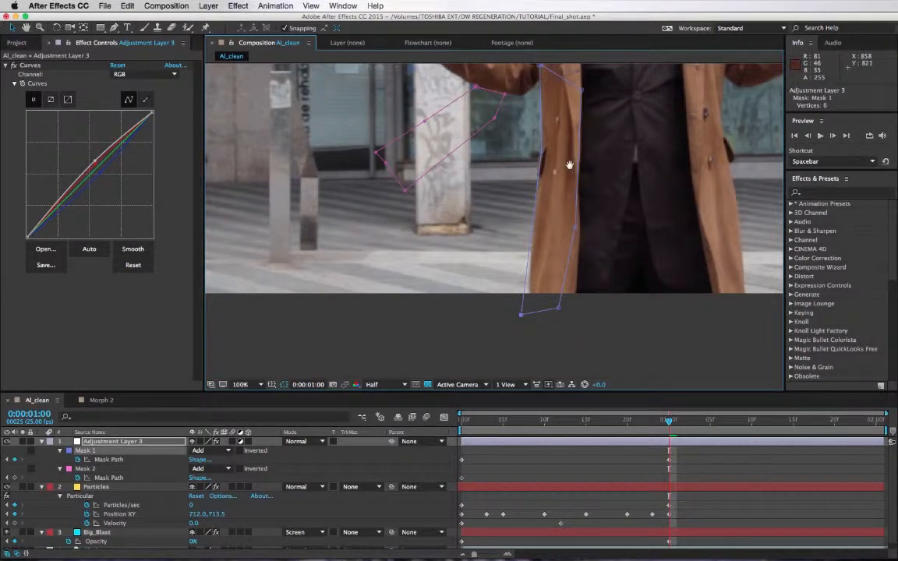
{"action": "scroll", "coordinate": [570, 165], "scroll_direction": "up", "scroll_amount": 5}
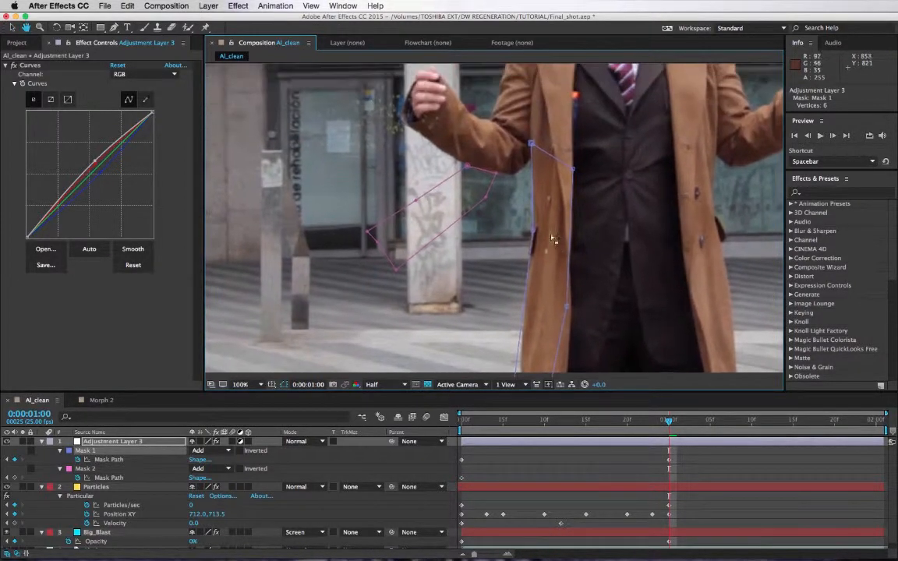
Step: At 0:00:01:00, move, rotate and shrink Mask 2 onto the raised forearm, and adjust its points to fit the sleeve
{"action": "double_click", "coordinate": [374, 232]}
{"action": "left_click_drag", "start_coordinate": [490, 204], "coordinate": [530, 144]}
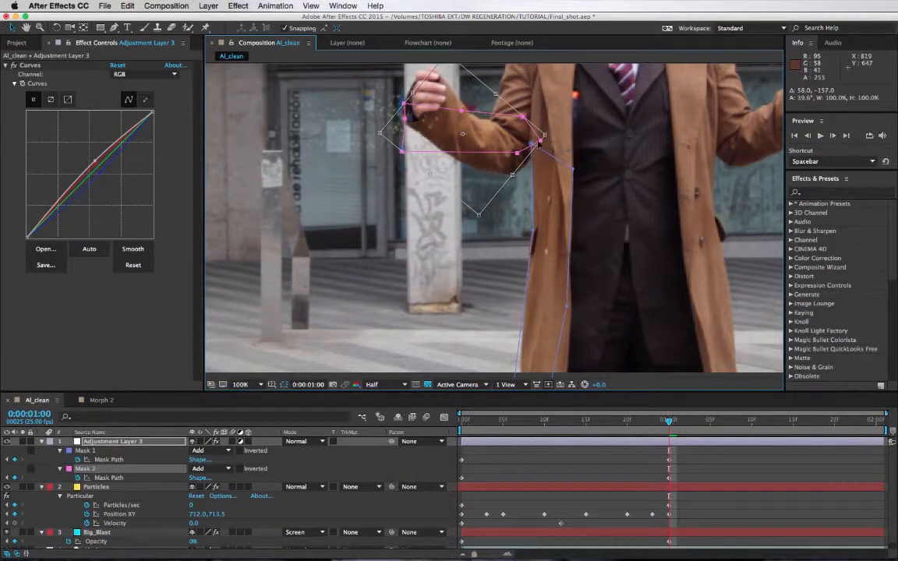
{"action": "left_click_drag", "start_coordinate": [543, 137], "coordinate": [484, 146]}
{"action": "left_click", "coordinate": [484, 145]}
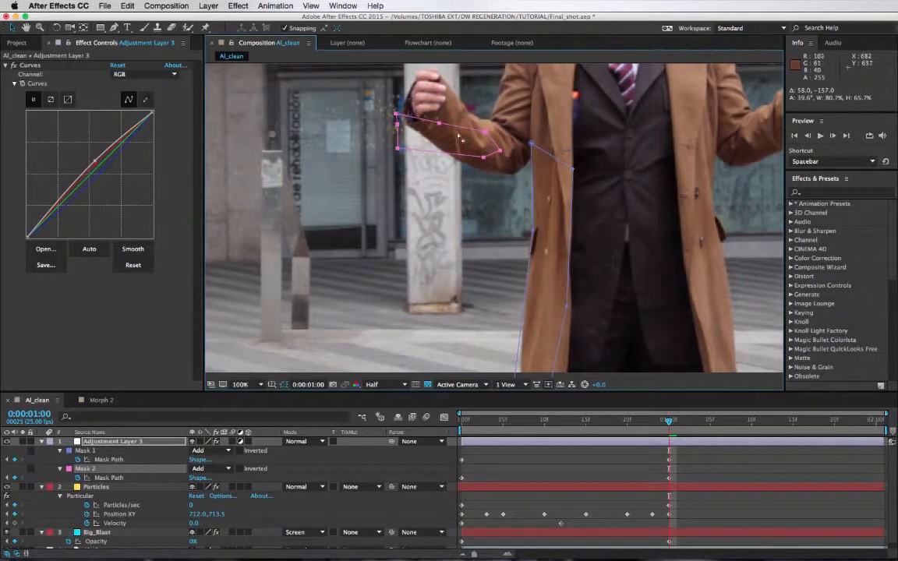
{"action": "left_click_drag", "start_coordinate": [397, 116], "coordinate": [446, 87]}
{"action": "left_click_drag", "start_coordinate": [439, 122], "coordinate": [411, 99]}
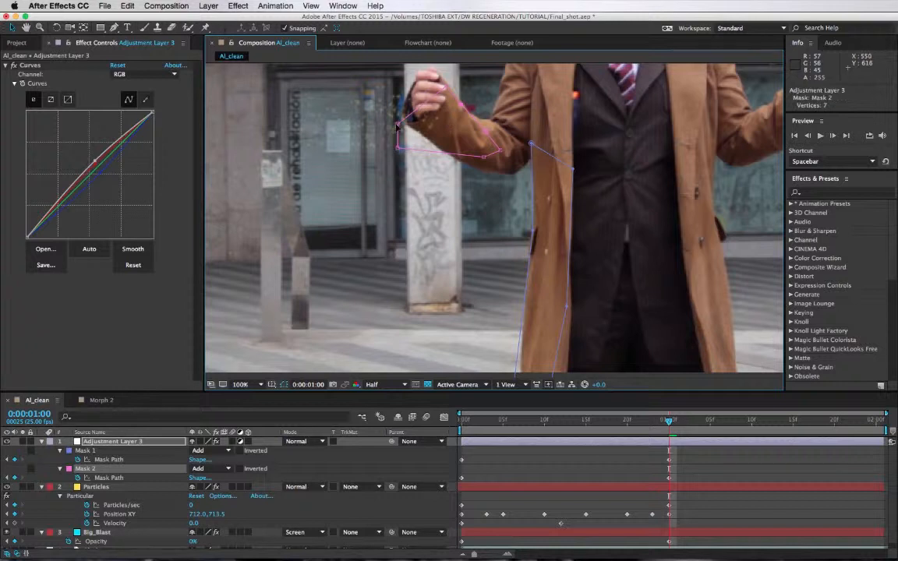
{"action": "left_click_drag", "start_coordinate": [400, 148], "coordinate": [421, 136]}
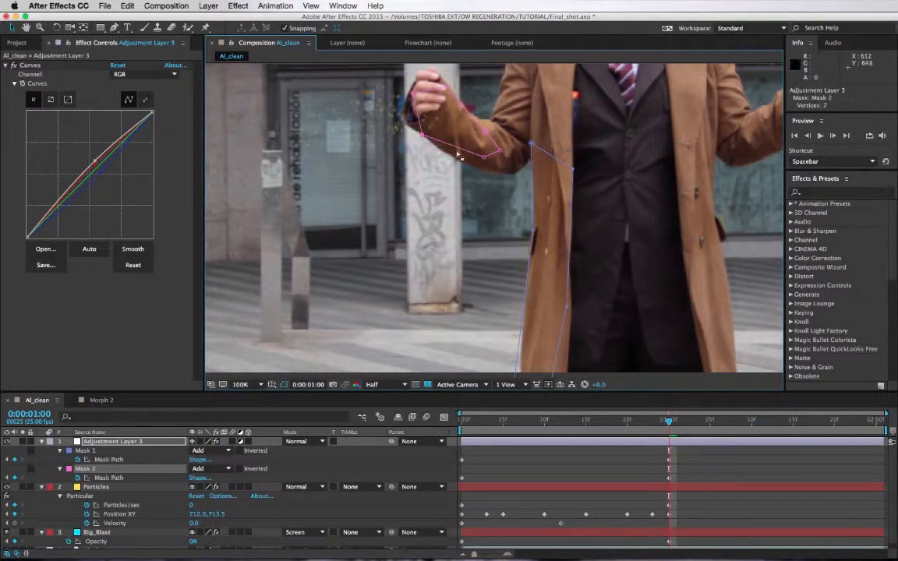
{"action": "left_click_drag", "start_coordinate": [484, 158], "coordinate": [496, 137]}
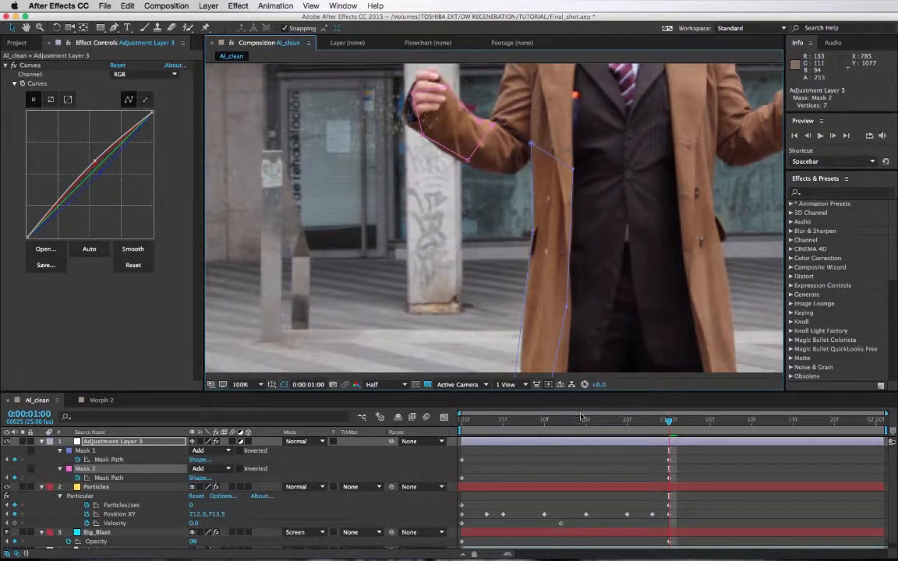
Step: At 0:00:00:13, move and rotate Mask 2 onto the forearm and reshape Mask 1 along the coat's edge
{"action": "left_click", "coordinate": [568, 423]}
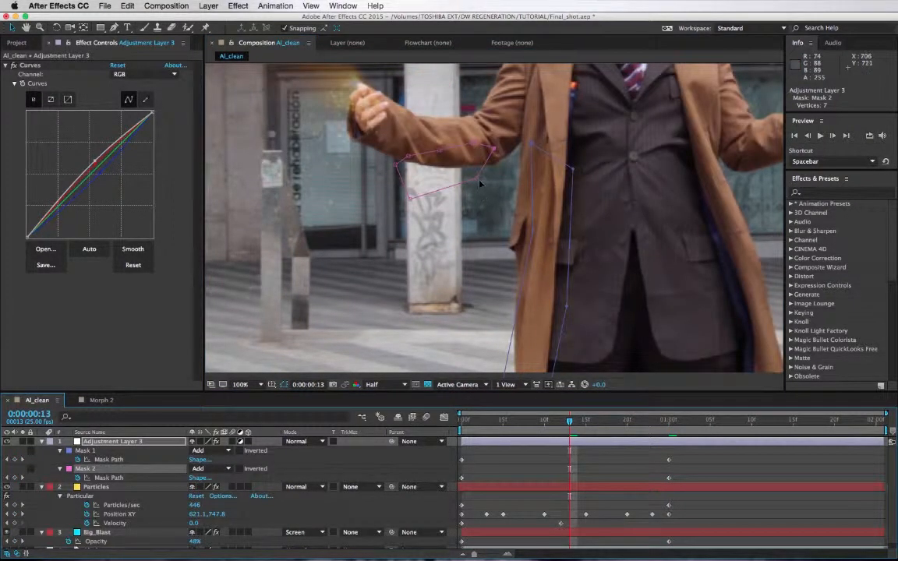
{"action": "left_click_drag", "start_coordinate": [480, 184], "coordinate": [430, 144]}
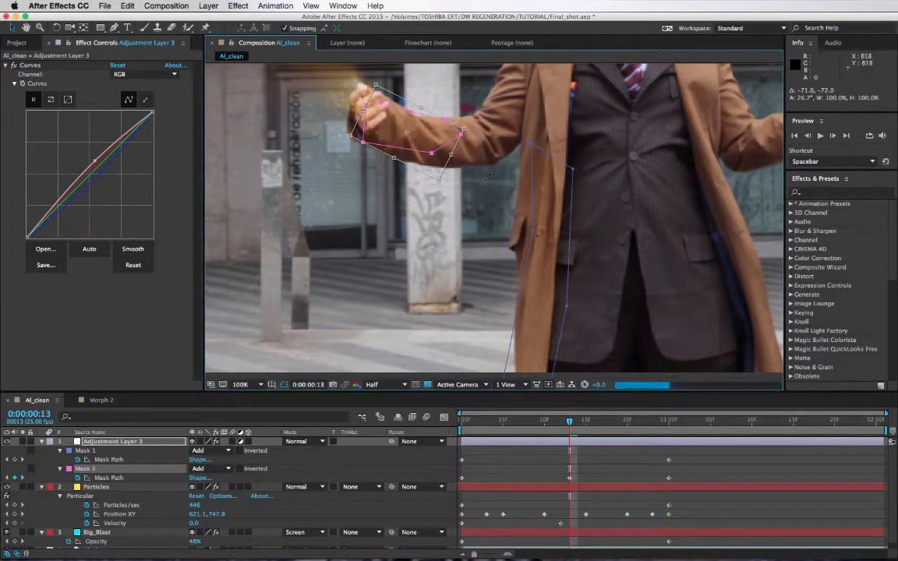
{"action": "left_click", "coordinate": [538, 231]}
{"action": "left_click_drag", "start_coordinate": [517, 307], "coordinate": [515, 250]}
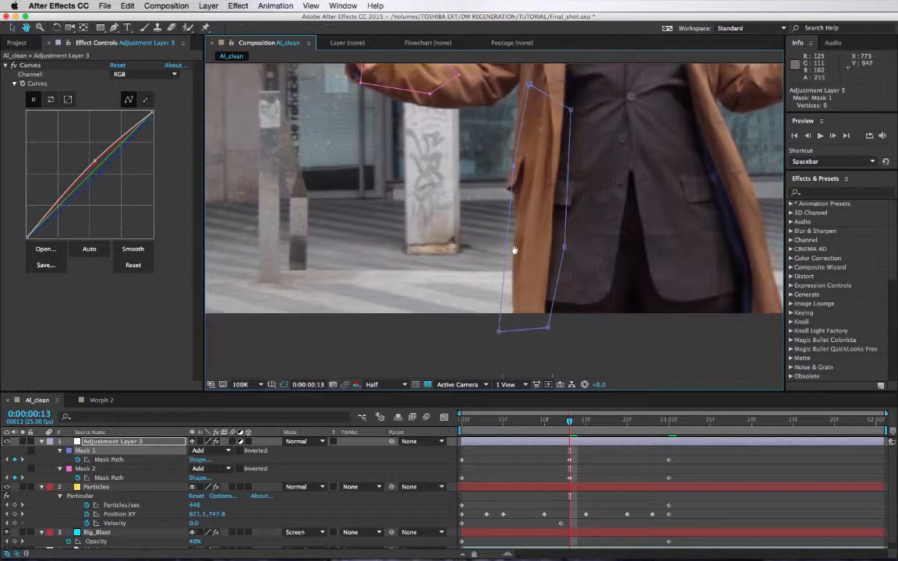
{"action": "left_click_drag", "start_coordinate": [466, 269], "coordinate": [479, 339]}
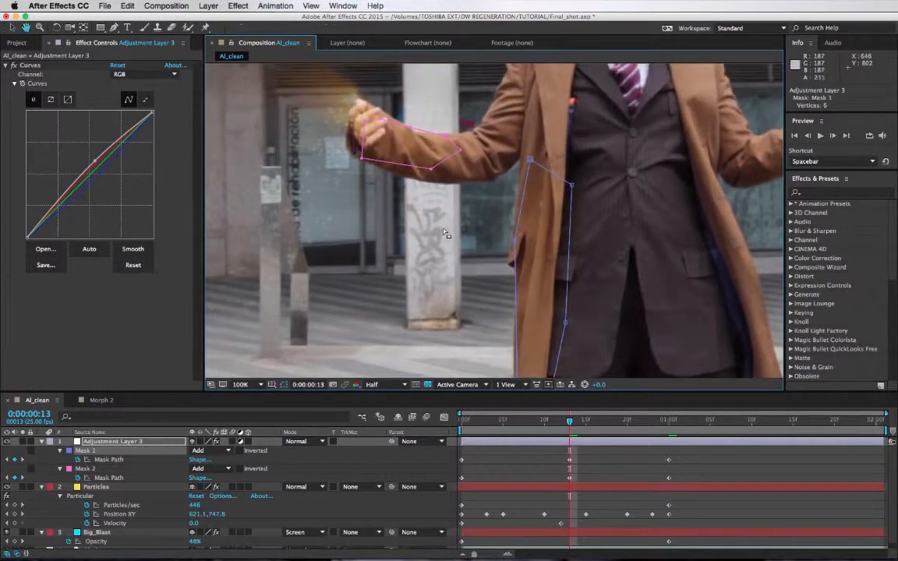
{"action": "left_click_drag", "start_coordinate": [427, 167], "coordinate": [428, 182]}
Step: At 0:00:00:05, shift Mask 2 toward the hand to cover the forearm sleeve
{"action": "left_click", "coordinate": [506, 427]}
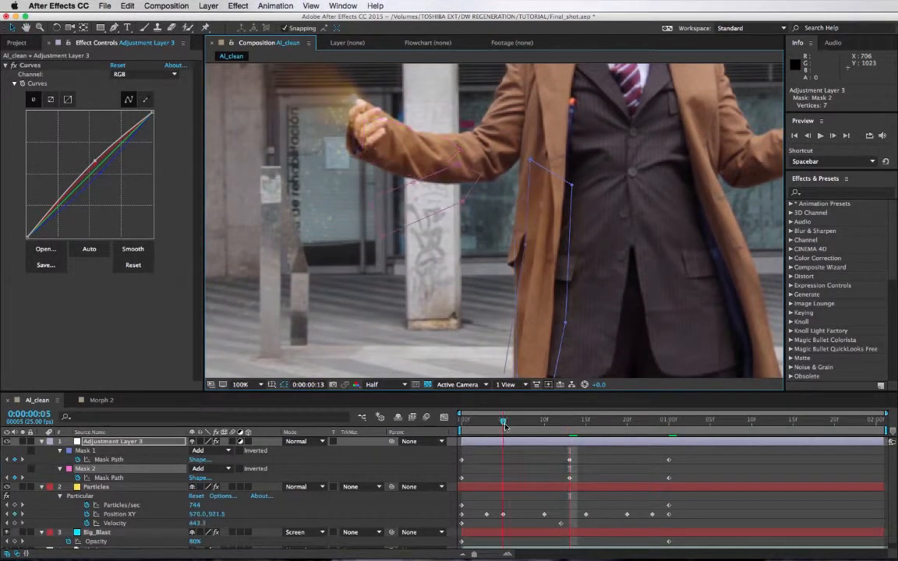
{"action": "double_click", "coordinate": [463, 204]}
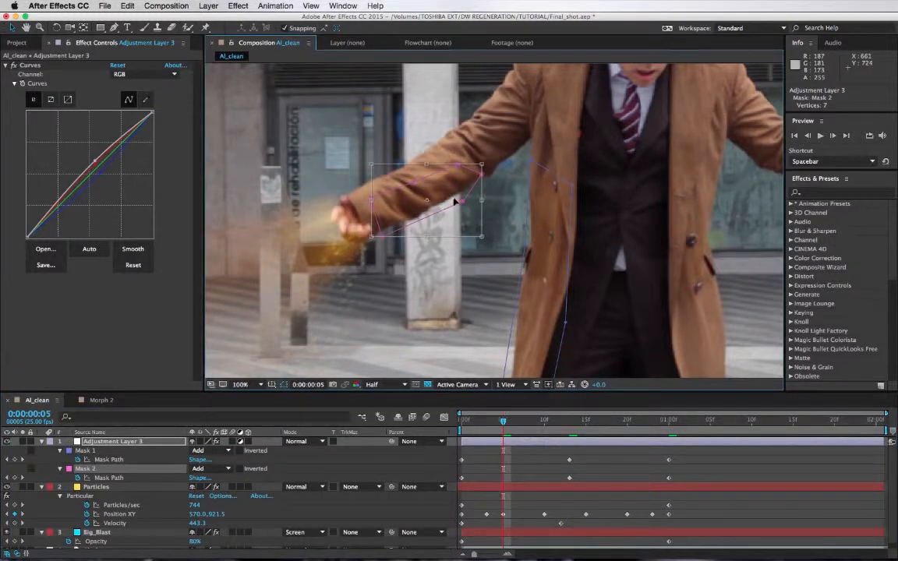
{"action": "left_click_drag", "start_coordinate": [455, 196], "coordinate": [436, 191]}
Step: At 0:00:00:09, move and rotate Mask 2 onto the forearm and pull Mask 1's lower corner in to the coat's edge
{"action": "left_click", "coordinate": [535, 428]}
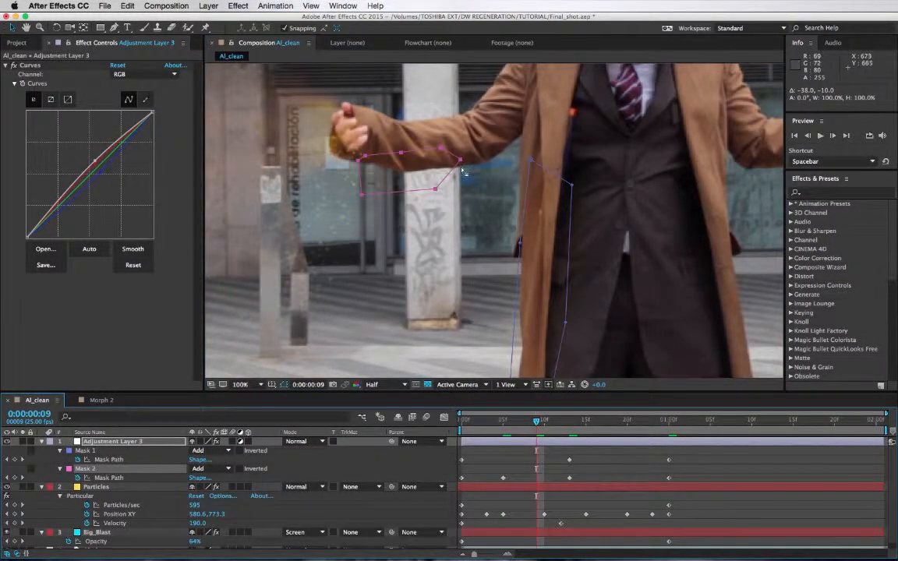
{"action": "double_click", "coordinate": [439, 185]}
{"action": "left_click_drag", "start_coordinate": [456, 167], "coordinate": [424, 148]}
{"action": "left_click_drag", "start_coordinate": [522, 315], "coordinate": [531, 274]}
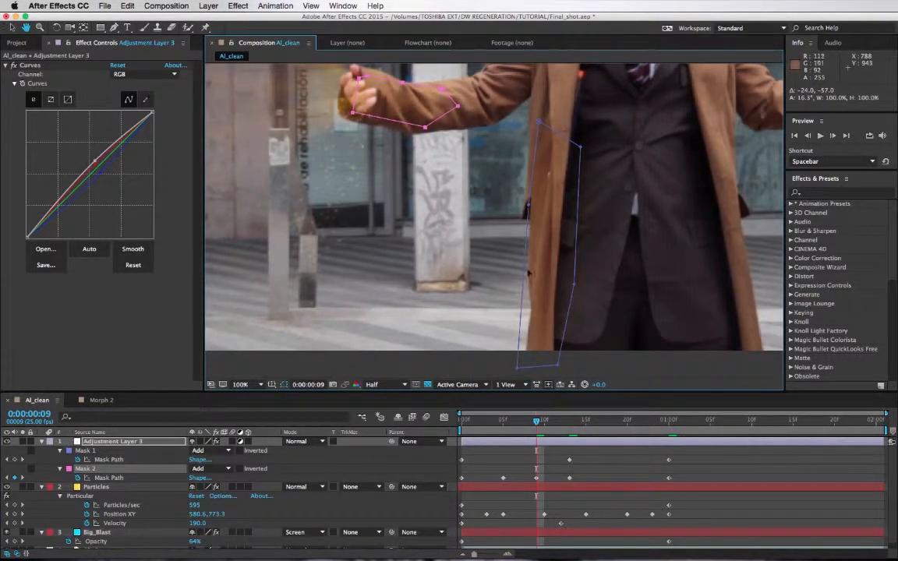
{"action": "left_click", "coordinate": [534, 366]}
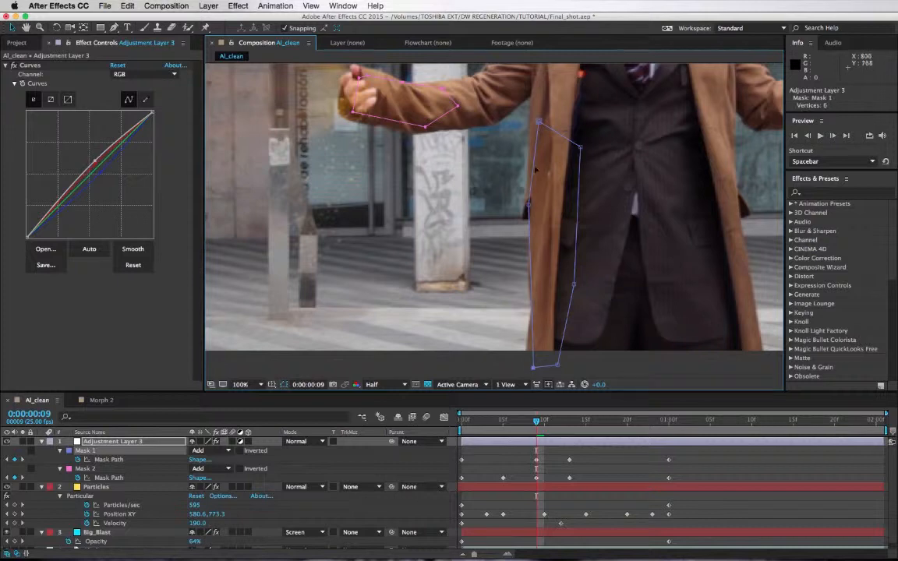
Step: At 0:00:00:19, reposition and rotate Mask 2 to fit the sleeve of the bent forearm
{"action": "left_click", "coordinate": [622, 421]}
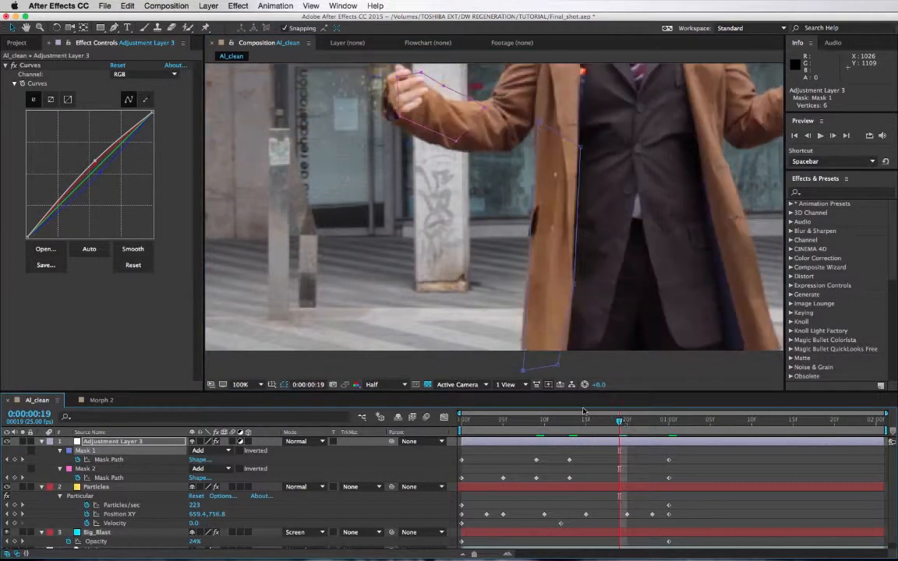
{"action": "double_click", "coordinate": [449, 204]}
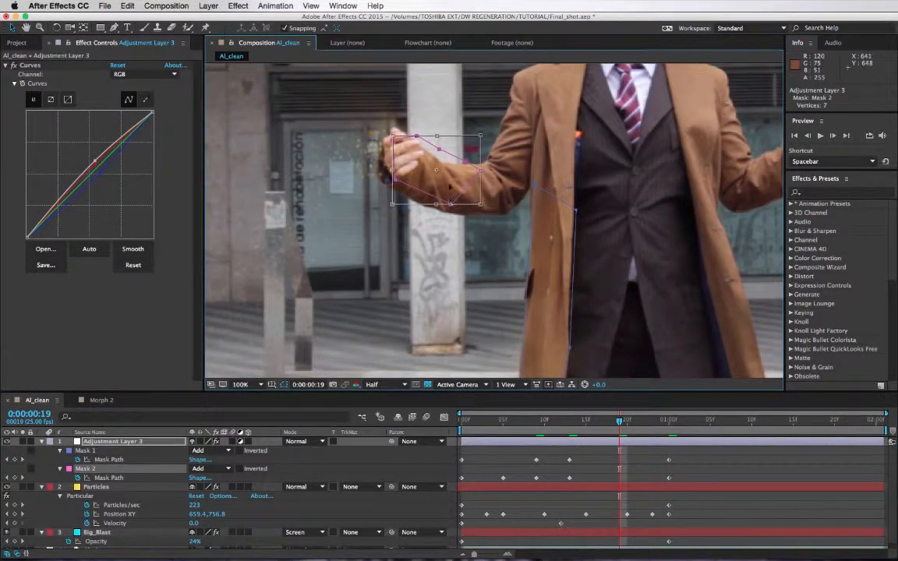
{"action": "left_click_drag", "start_coordinate": [446, 190], "coordinate": [441, 196]}
{"action": "key", "text": "Escape"}
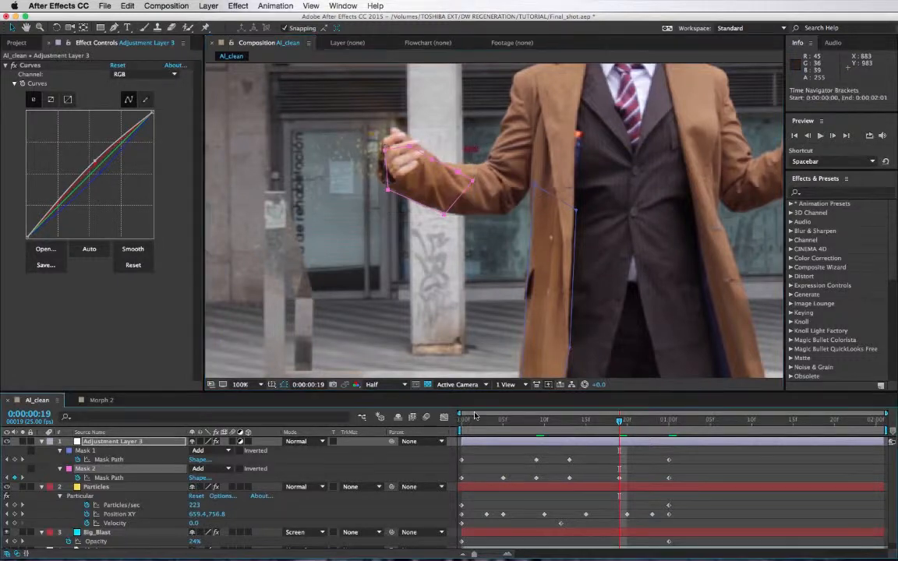
Step: Scrub through the animation to check the masks, and nudge Mask 2 up onto the forearm at 0:00:00:08
{"action": "left_click_drag", "start_coordinate": [477, 423], "coordinate": [419, 421]}
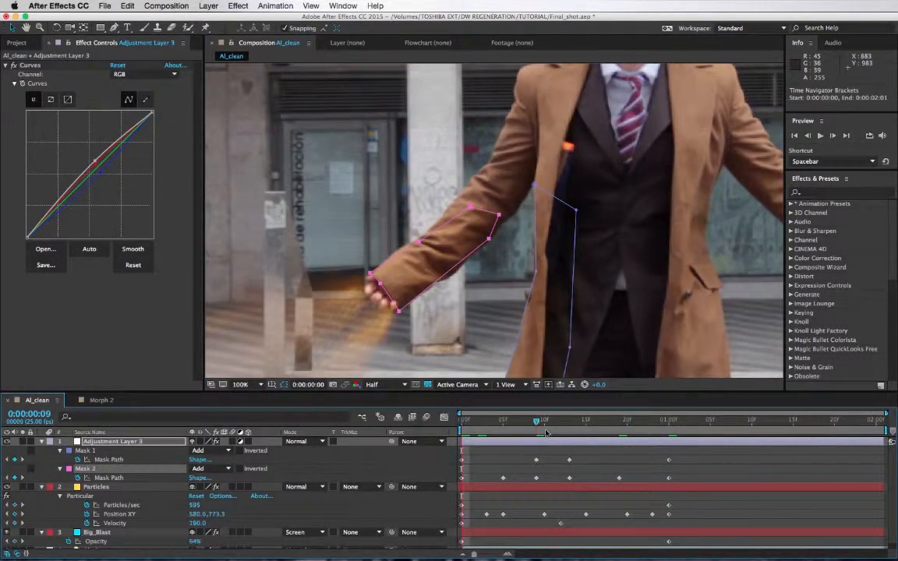
{"action": "left_click_drag", "start_coordinate": [545, 433], "coordinate": [525, 445]}
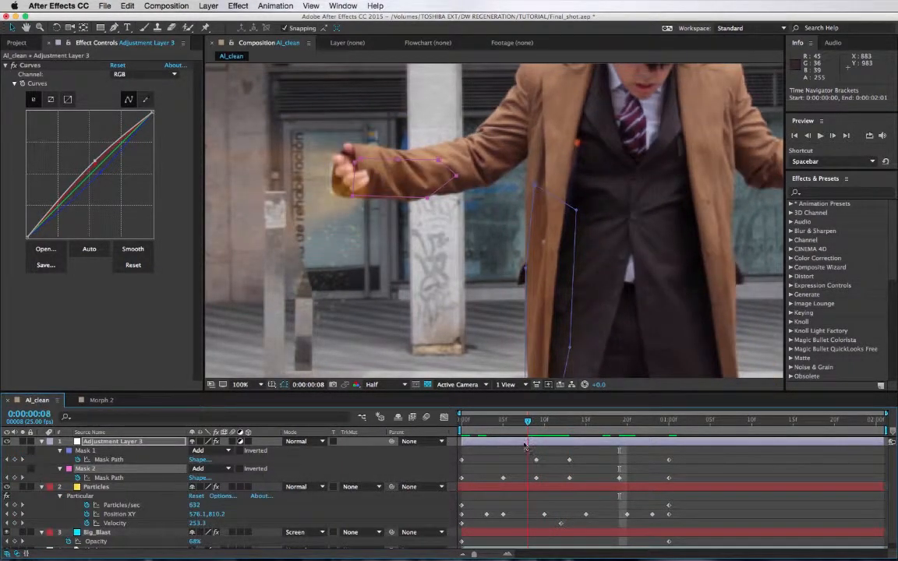
{"action": "left_click_drag", "start_coordinate": [399, 162], "coordinate": [397, 156]}
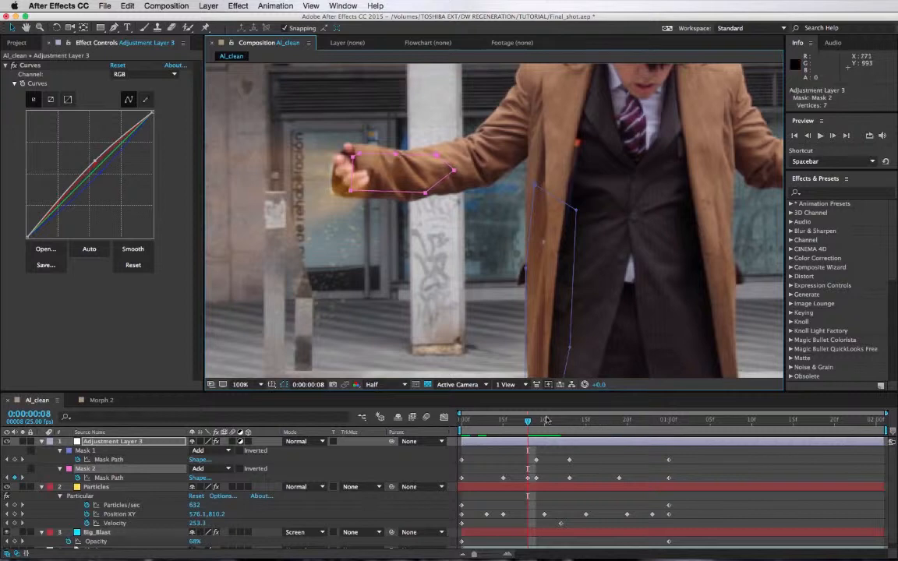
Step: At 0:00:00:04, rotate Mask 2 about -5° and move it down onto the forearm, and fit it to the sleeve at 0:00:00:03
{"action": "left_click", "coordinate": [494, 422]}
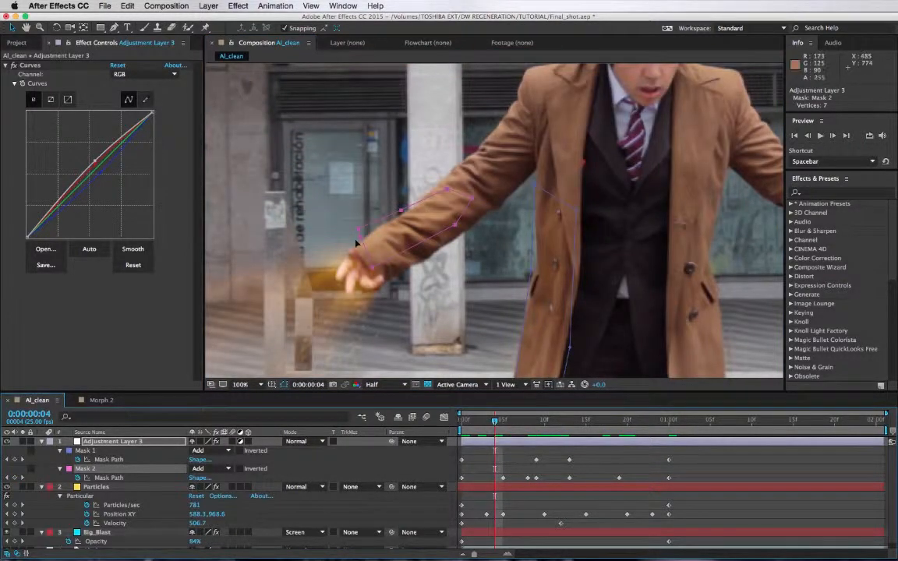
{"action": "double_click", "coordinate": [380, 278]}
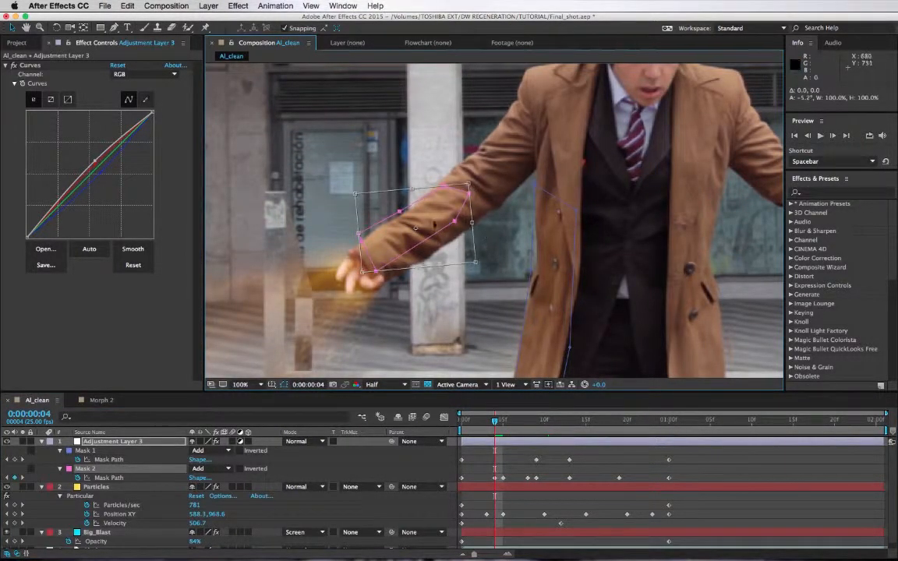
{"action": "left_click_drag", "start_coordinate": [414, 221], "coordinate": [414, 237]}
{"action": "left_click", "coordinate": [487, 428]}
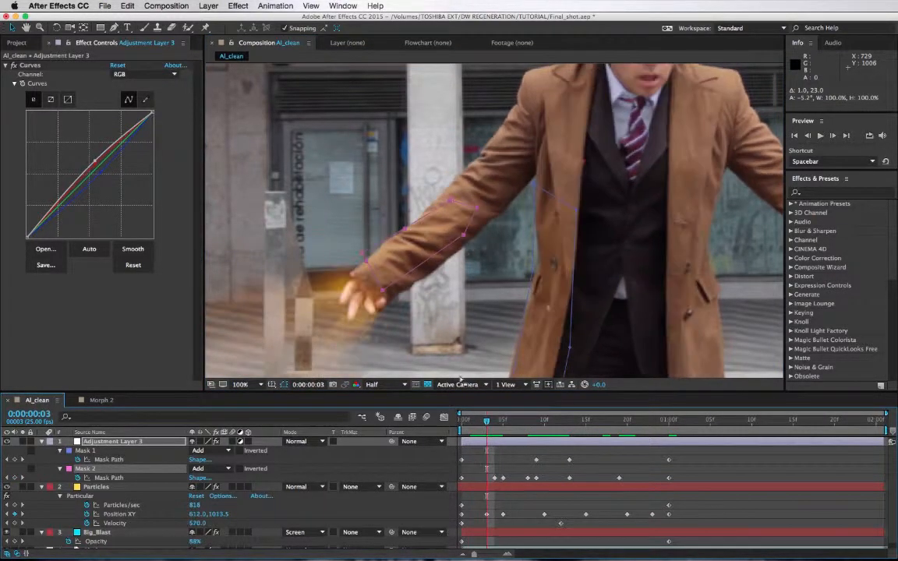
{"action": "left_click", "coordinate": [594, 434]}
Step: Fit the whole composition in the view, play the animation from the start, and examine the hand's glow closely at 0:00:00:14
{"action": "left_click_drag", "start_coordinate": [594, 433], "coordinate": [357, 436]}
{"action": "left_click", "coordinate": [242, 384]}
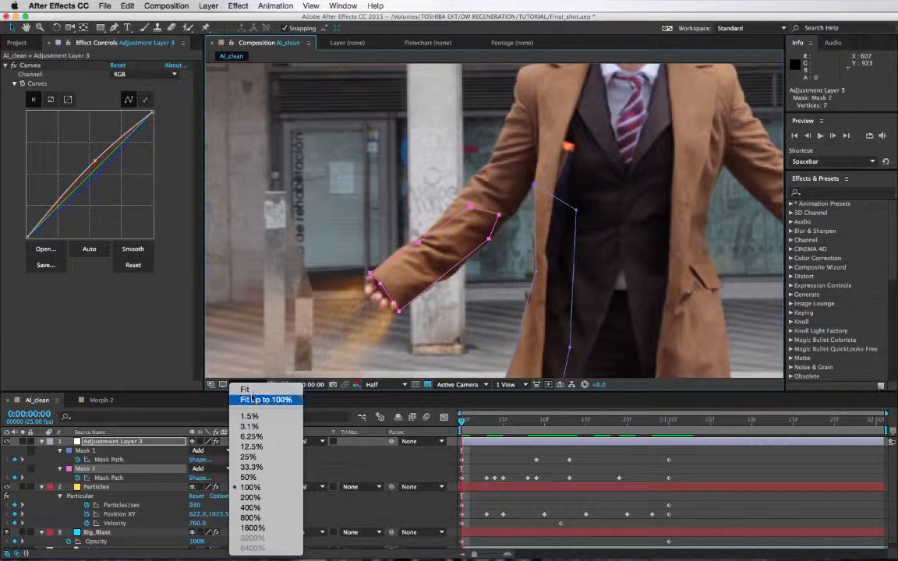
{"action": "left_click", "coordinate": [253, 400]}
{"action": "key", "text": "space"}
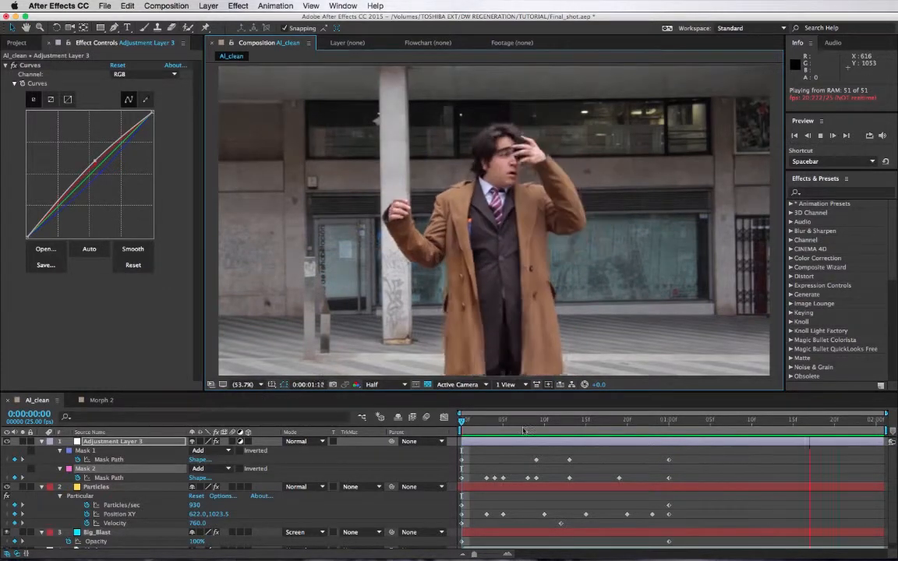
{"action": "left_click", "coordinate": [585, 422]}
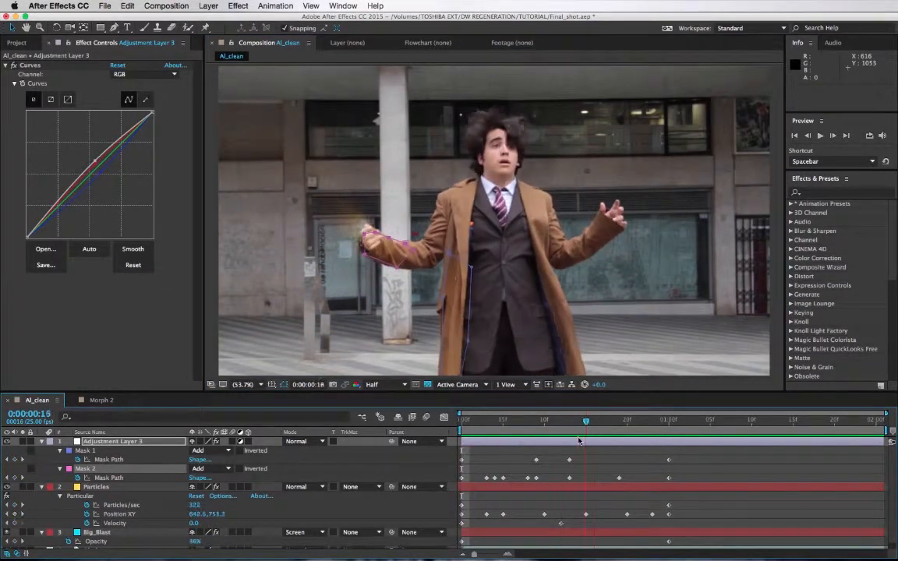
{"action": "left_click", "coordinate": [579, 420]}
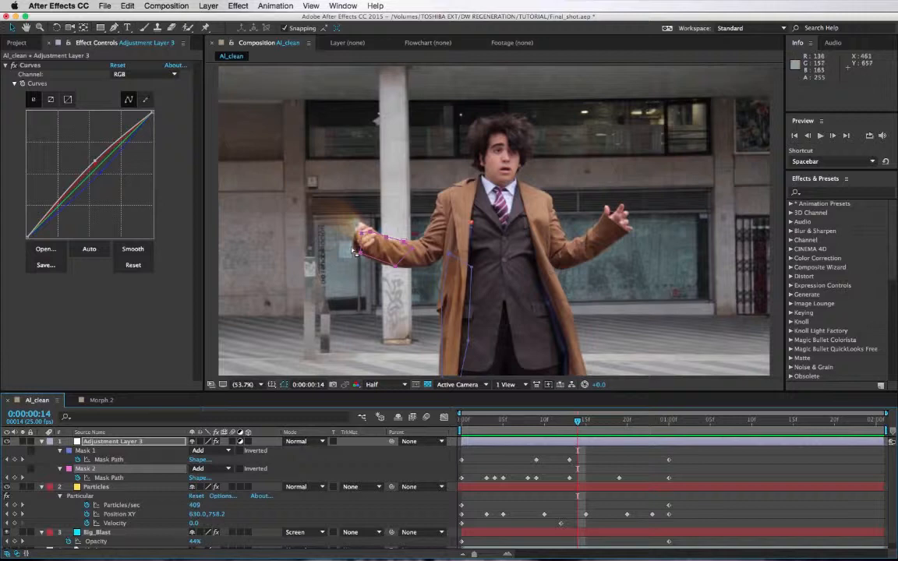
{"action": "key", "text": "slash"}
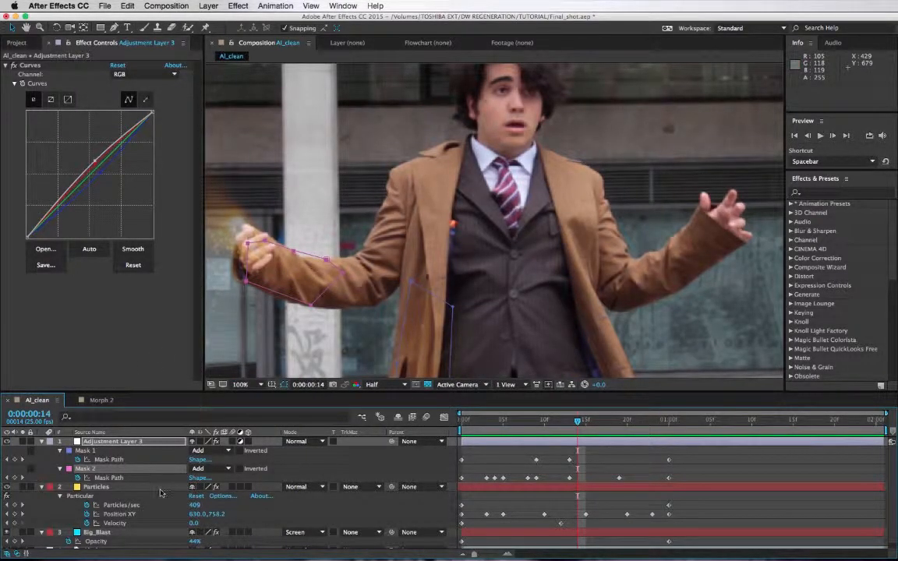
Step: Reveal the Big_Blast keyframes, set Shine's Ray Length to 8.2 at 0:00:00:14, and move that keyframe to 0:00:01:00
{"action": "left_click", "coordinate": [128, 533]}
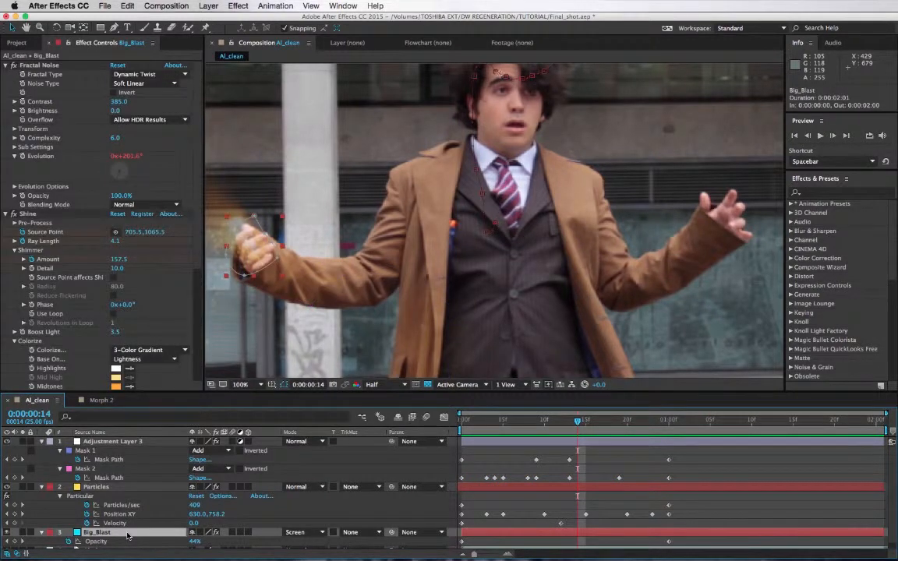
{"action": "key", "text": "u"}
{"action": "scroll", "coordinate": [163, 535], "scroll_direction": "down", "scroll_amount": 3}
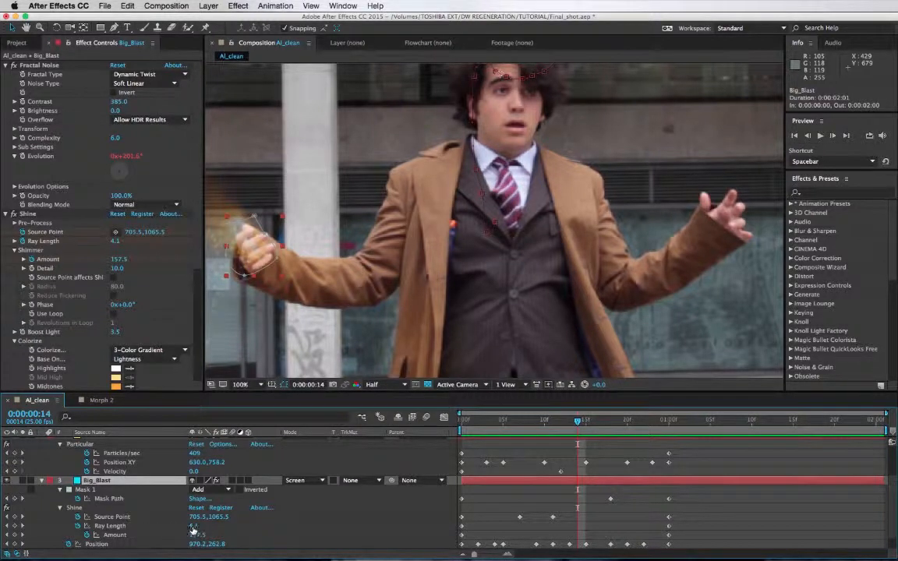
{"action": "mouse_move", "coordinate": [193, 527]}
{"action": "left_mouse_down"}
{"action": "mouse_move", "coordinate": [220, 530]}
{"action": "mouse_move", "coordinate": [211, 532]}
{"action": "left_mouse_up"}
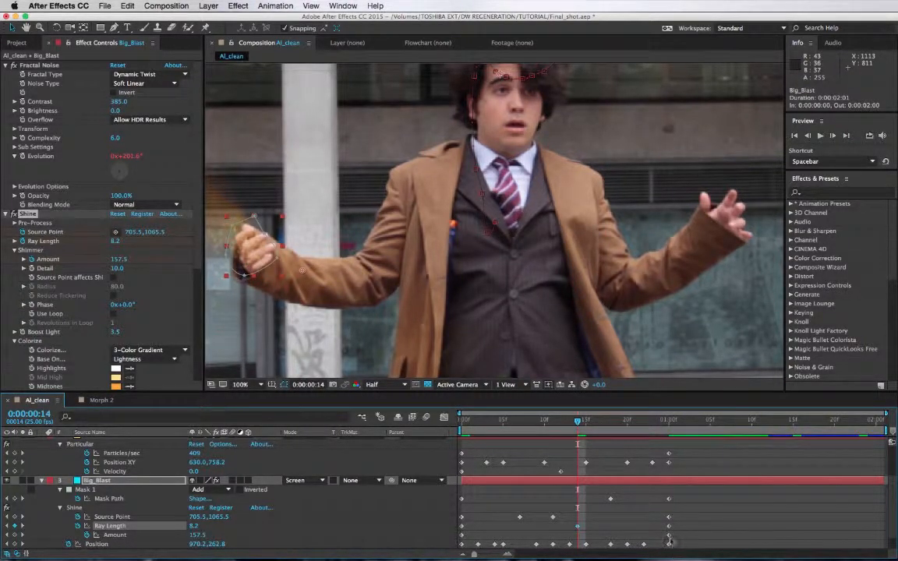
{"action": "left_click_drag", "start_coordinate": [587, 428], "coordinate": [669, 428]}
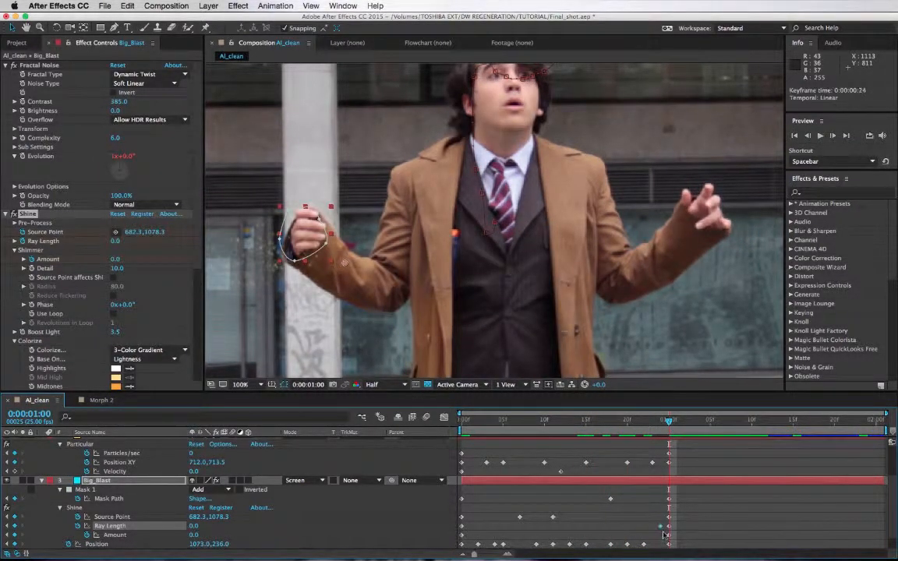
Step: Step through the frames around 0:00:00:15 and play the whole shot to check how the longer rays look
{"action": "left_click", "coordinate": [607, 428]}
{"action": "key", "text": "Page_Up"}
{"action": "key", "text": "Page_Up"}
{"action": "key", "text": "Page_Up"}
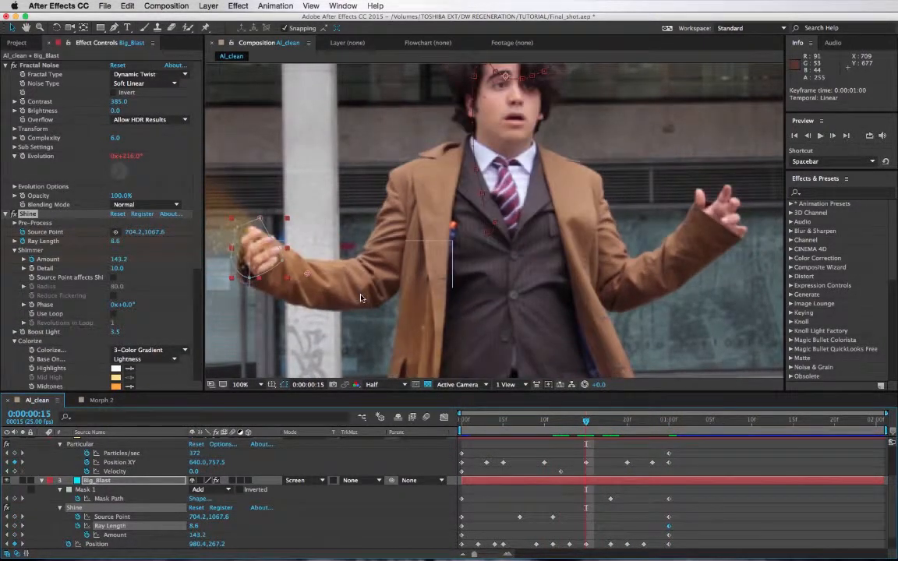
{"action": "scroll", "coordinate": [360, 300], "scroll_direction": "down", "scroll_amount": 2}
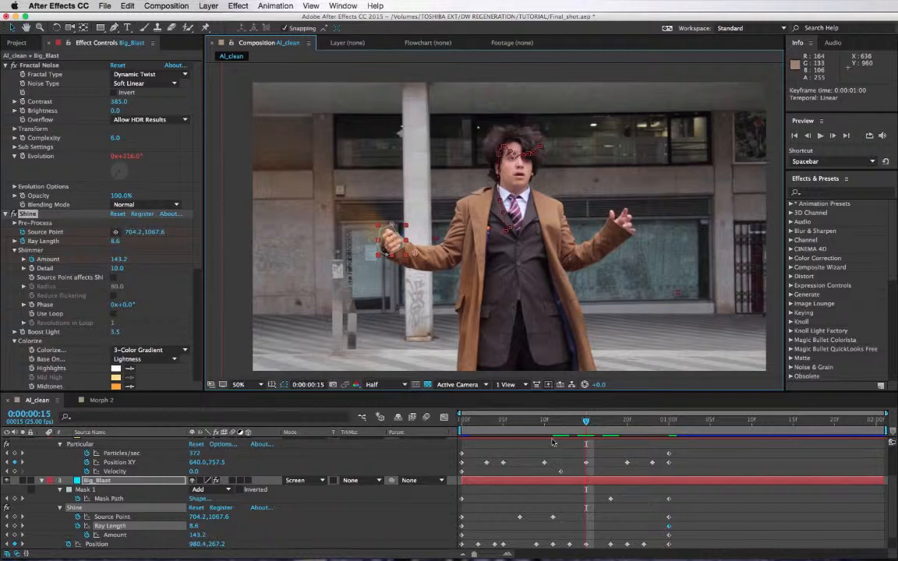
{"action": "key", "text": "space"}
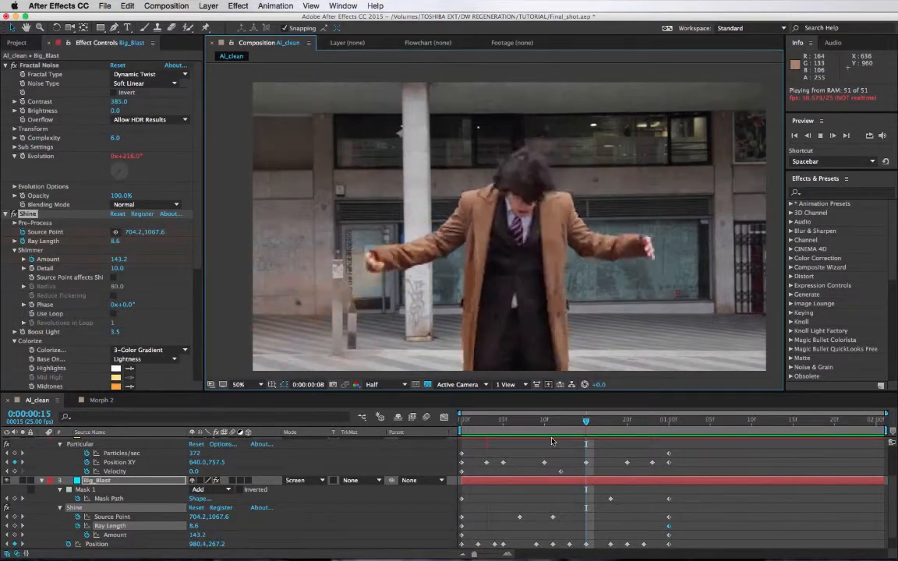
{"action": "key", "text": "space"}
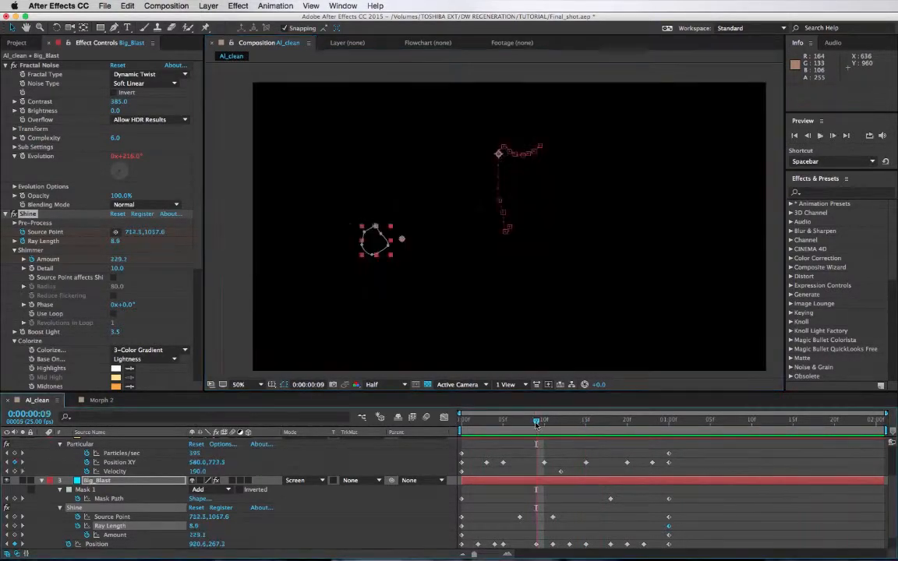
Step: Move the final keyframe of Shine's shimmer Amount on Big_Blast to 0:00:00:12
{"action": "left_click_drag", "start_coordinate": [500, 426], "coordinate": [561, 432]}
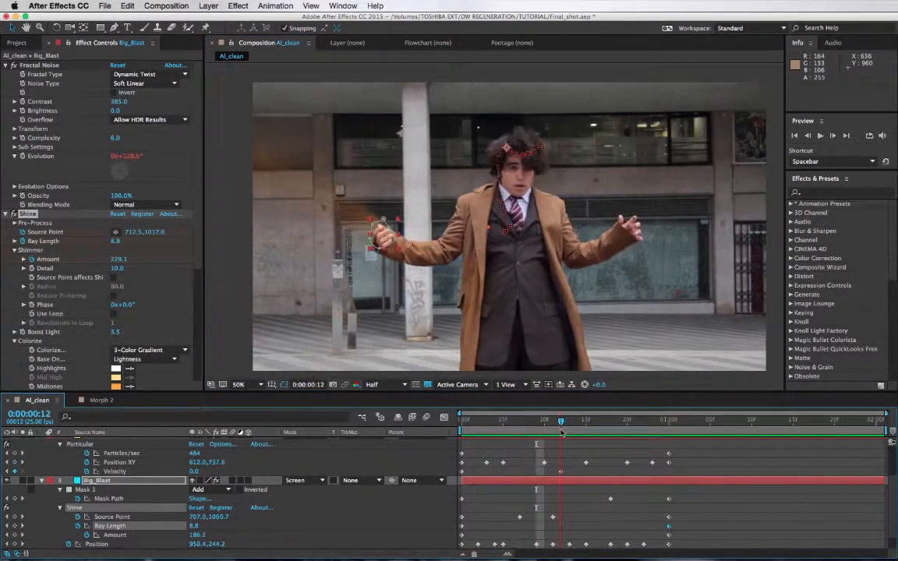
{"action": "left_click", "coordinate": [125, 534]}
{"action": "left_click_drag", "start_coordinate": [668, 537], "coordinate": [576, 543]}
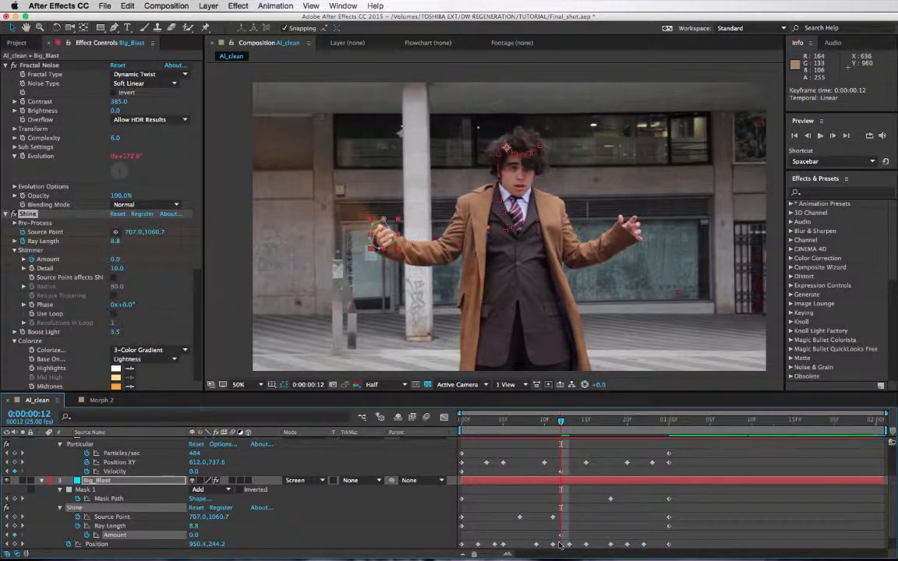
Step: Scrub and play the animation from the start to review the earlier fade of the shimmer
{"action": "left_click", "coordinate": [586, 427]}
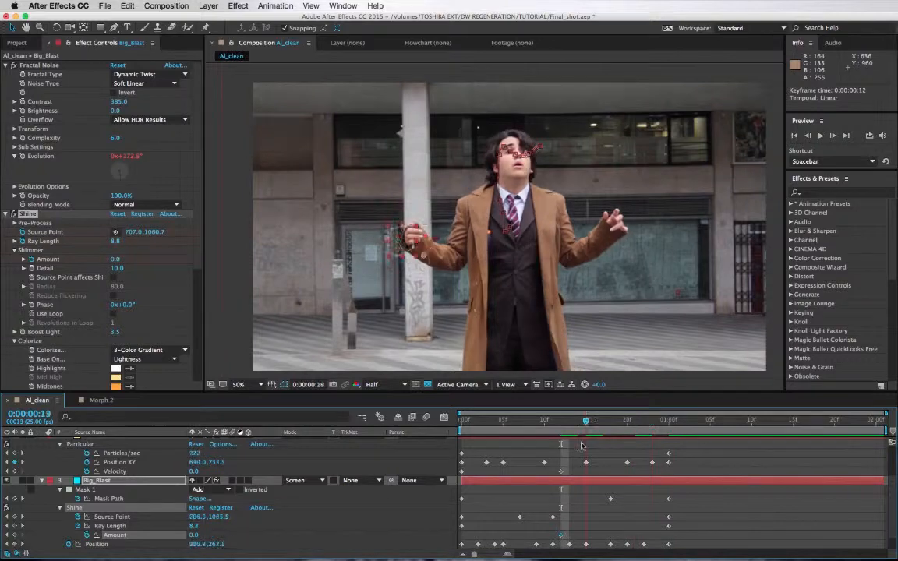
{"action": "key", "text": "space"}
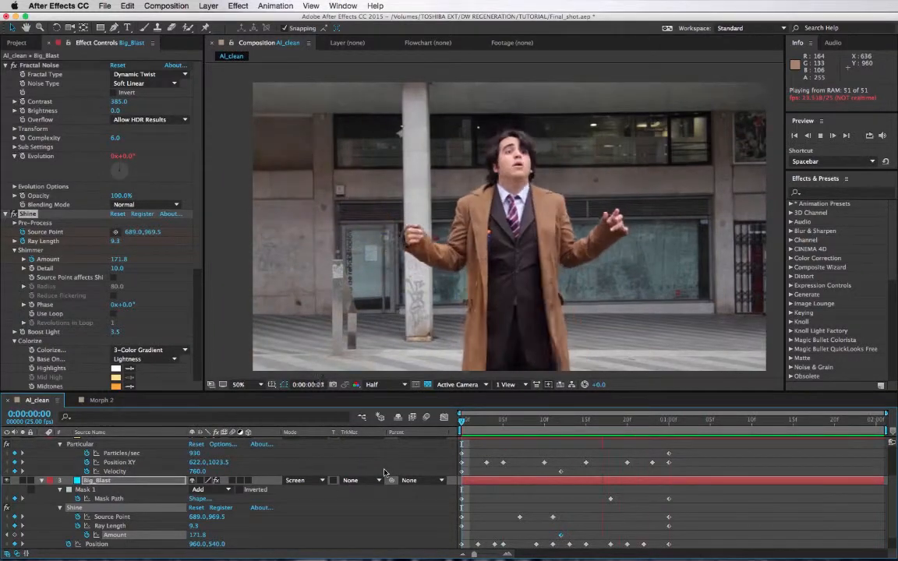
{"action": "key", "text": "space"}
{"action": "key", "text": "space"}
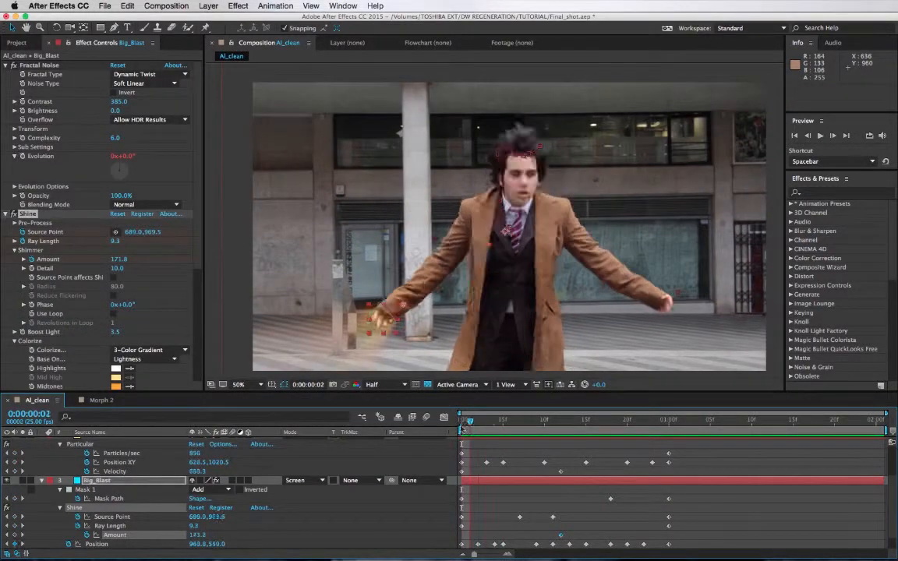
{"action": "key", "text": "space"}
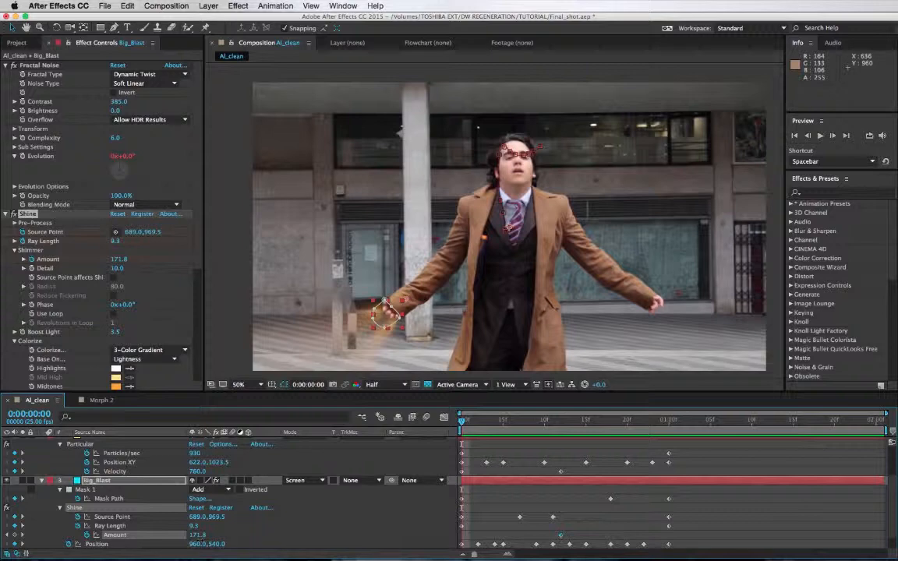
Step: Set Shine's shimmer Amount to 82.8 at 0:00:00:00 and replay the blast
{"action": "key", "text": "space"}
{"action": "key", "text": "space"}
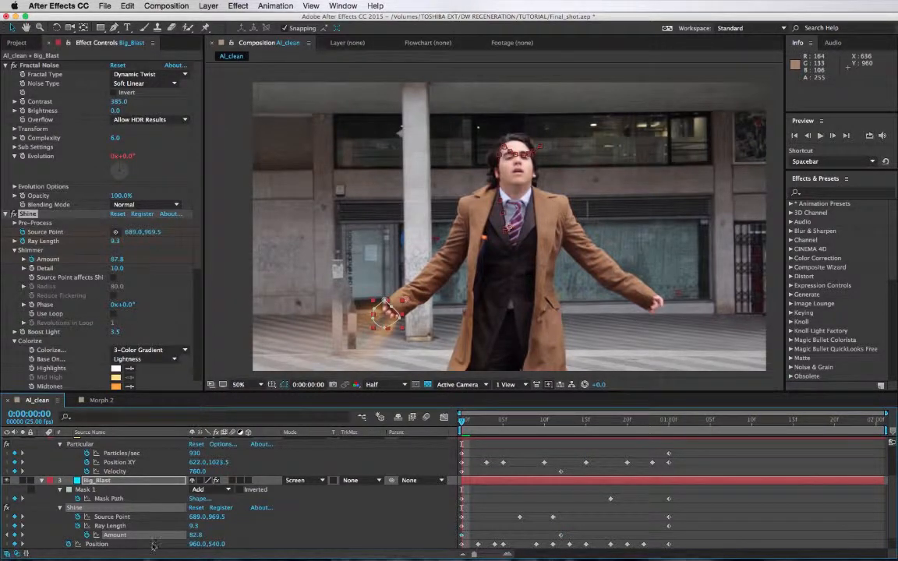
{"action": "key", "text": "space"}
Step: Set Shine's Ray Length to 5.9 at 0:00:00:11 and scrub back to 0:00:00:04 to check the rays
{"action": "left_click_drag", "start_coordinate": [486, 422], "coordinate": [550, 435]}
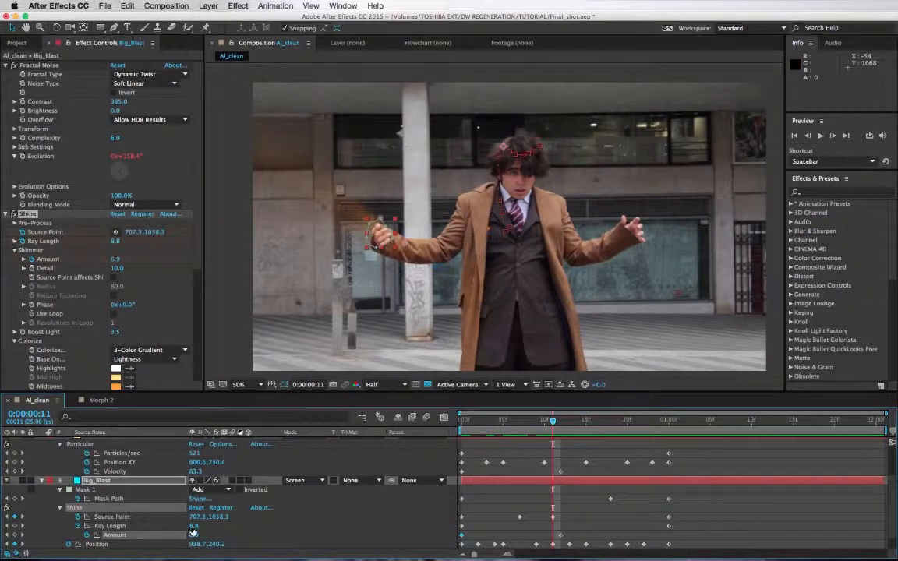
{"action": "left_click_drag", "start_coordinate": [192, 532], "coordinate": [190, 526]}
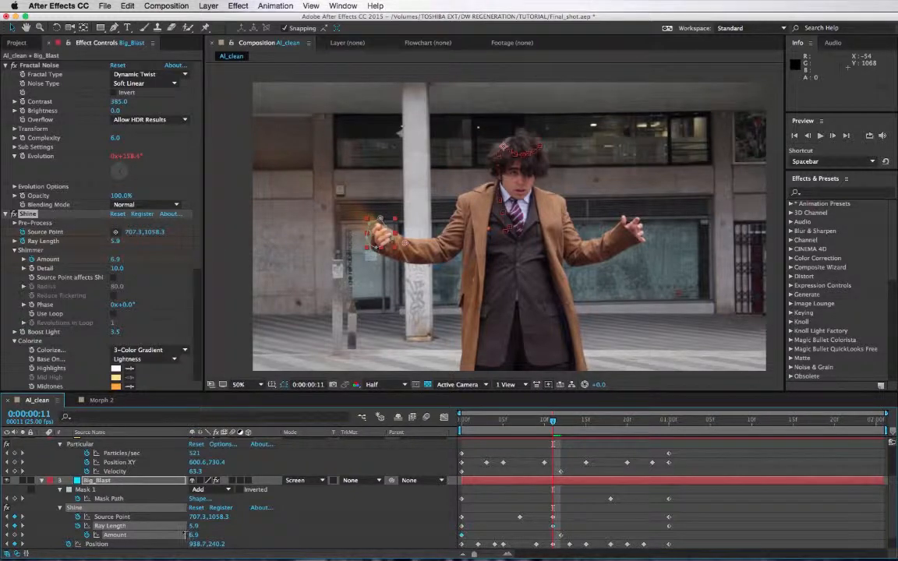
{"action": "left_click_drag", "start_coordinate": [554, 422], "coordinate": [495, 507]}
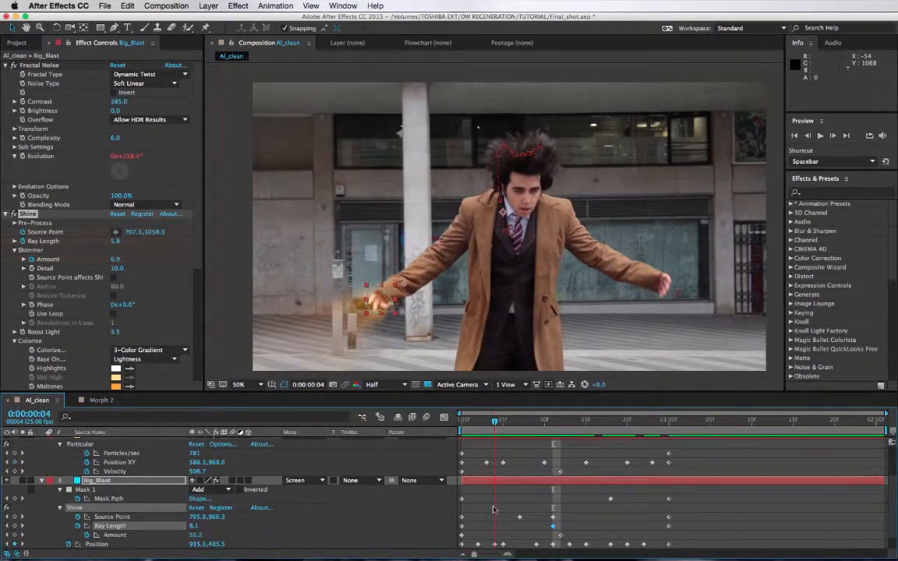
Step: Try shimmer Detail values of 42.6 and 20.1 for Shine, and undo the change
{"action": "mouse_move", "coordinate": [117, 270]}
{"action": "left_mouse_down"}
{"action": "mouse_move", "coordinate": [129, 271]}
{"action": "mouse_move", "coordinate": [110, 270]}
{"action": "left_mouse_up"}
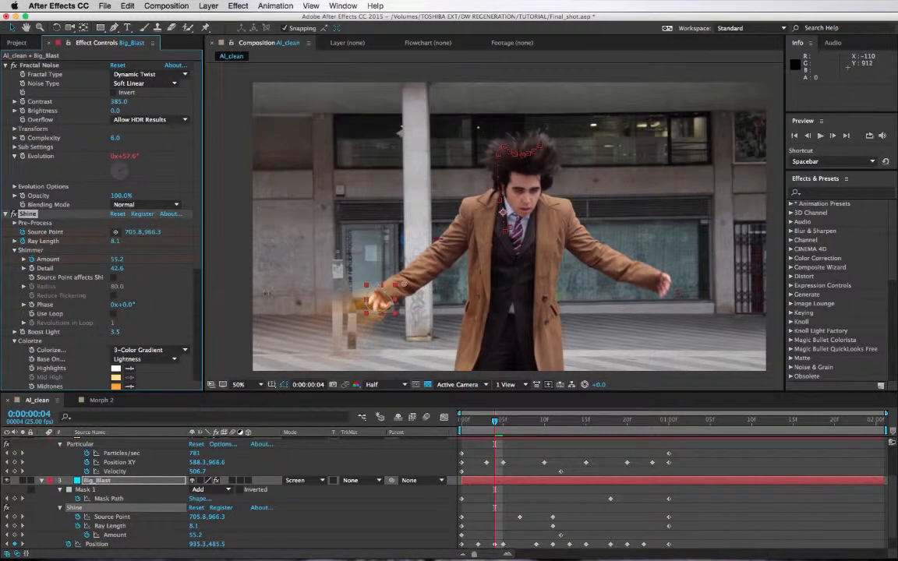
{"action": "left_click_drag", "start_coordinate": [111, 321], "coordinate": [167, 319]}
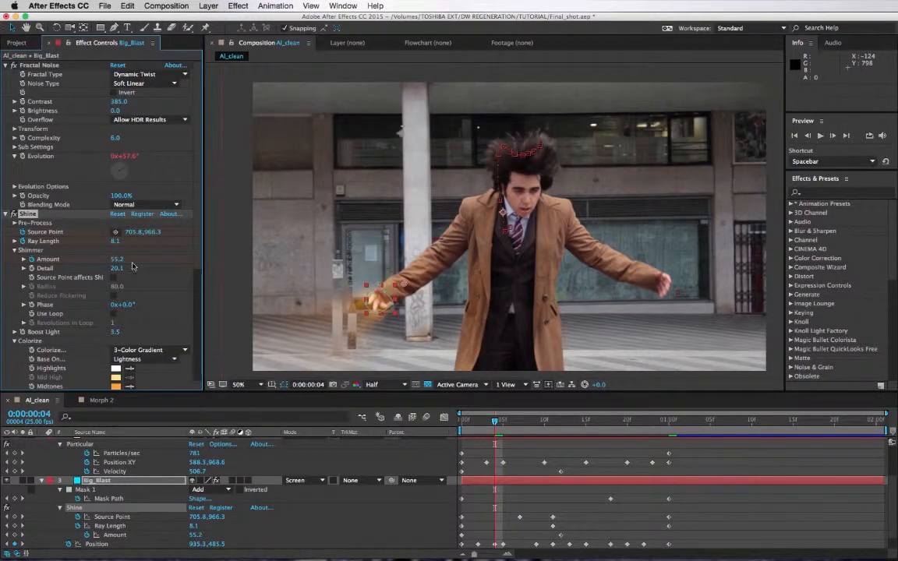
{"action": "key", "text": "ctrl+z"}
Step: Replay the animation, and at 0:00:00:11 set Big_Blast's Turbulent Displace Size to 33 and Amount to 130
{"action": "left_click_drag", "start_coordinate": [552, 437], "coordinate": [474, 470]}
{"action": "key", "text": "space"}
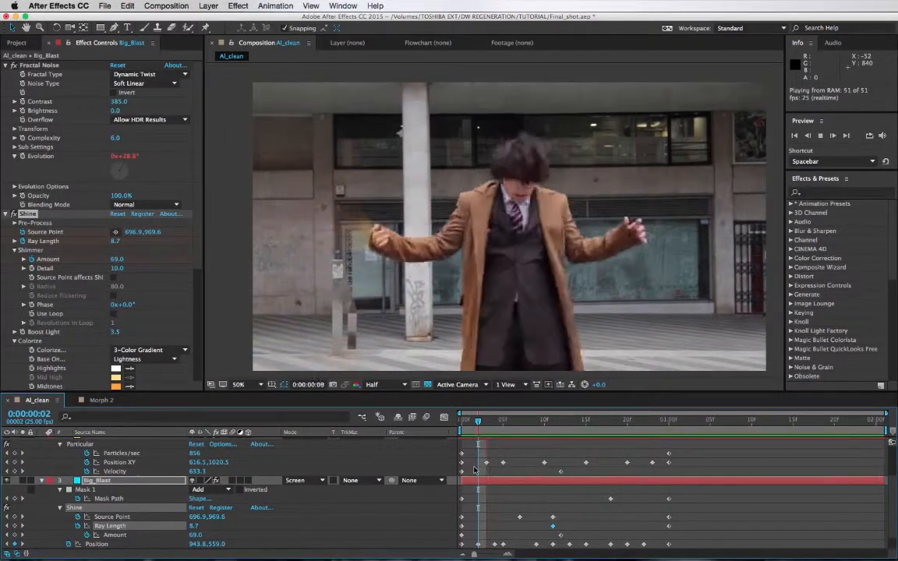
{"action": "left_click", "coordinate": [552, 422]}
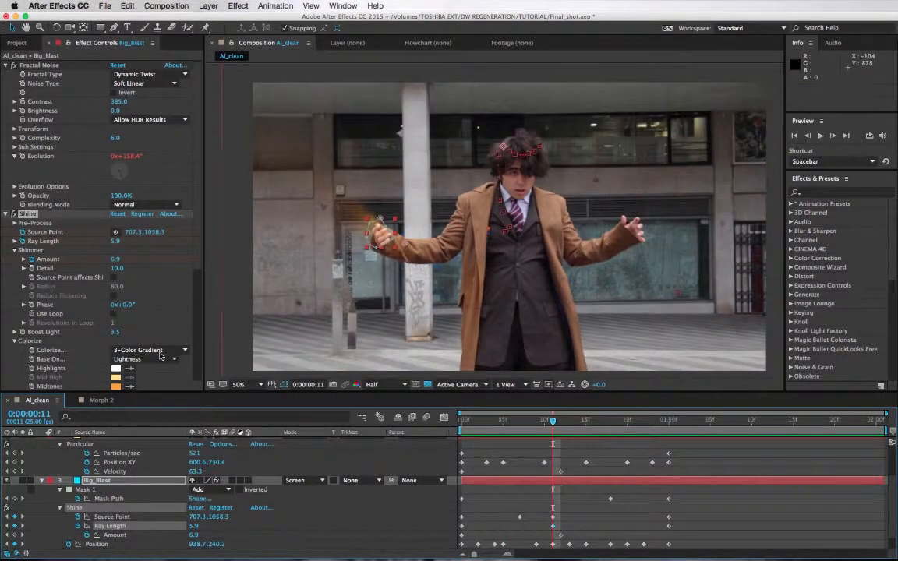
{"action": "scroll", "coordinate": [194, 228], "scroll_direction": "down", "scroll_amount": 5}
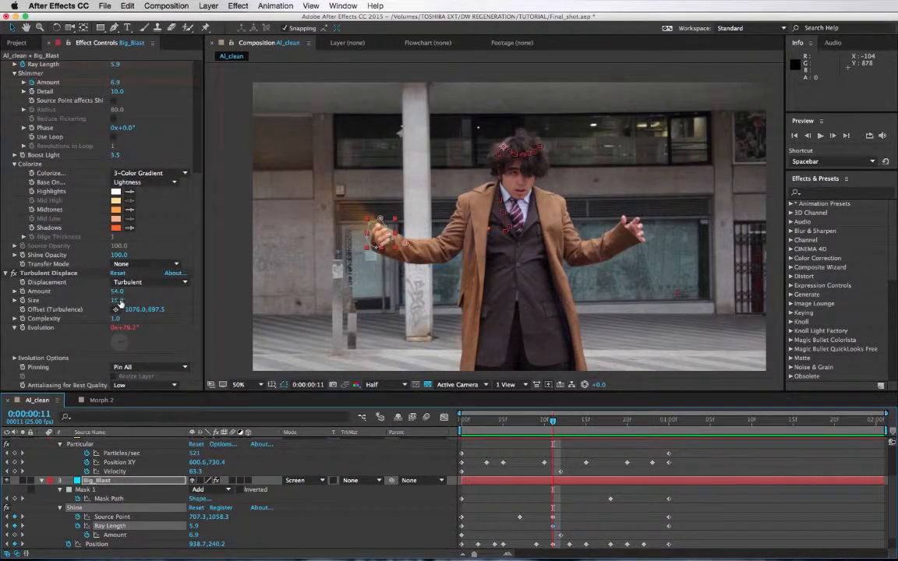
{"action": "left_click_drag", "start_coordinate": [122, 305], "coordinate": [134, 303]}
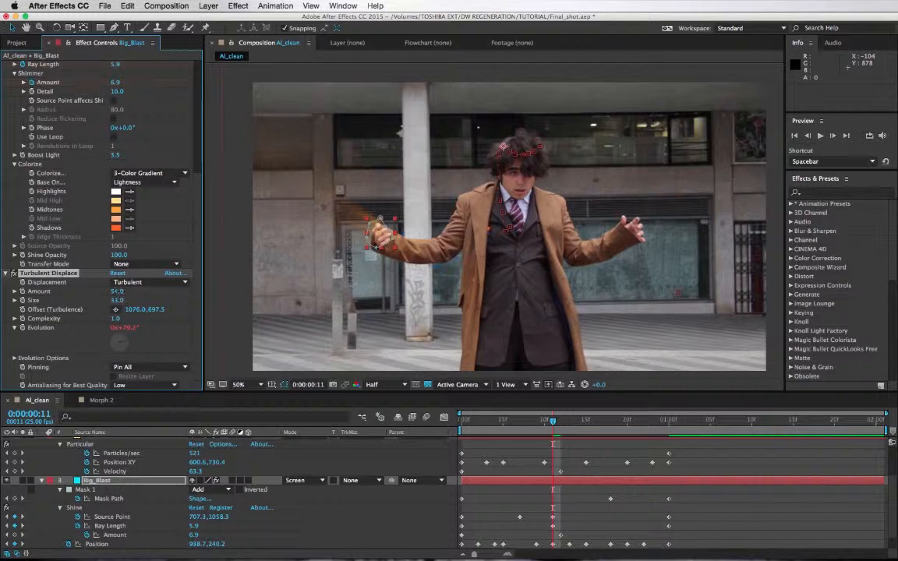
{"action": "left_click_drag", "start_coordinate": [159, 296], "coordinate": [165, 295]}
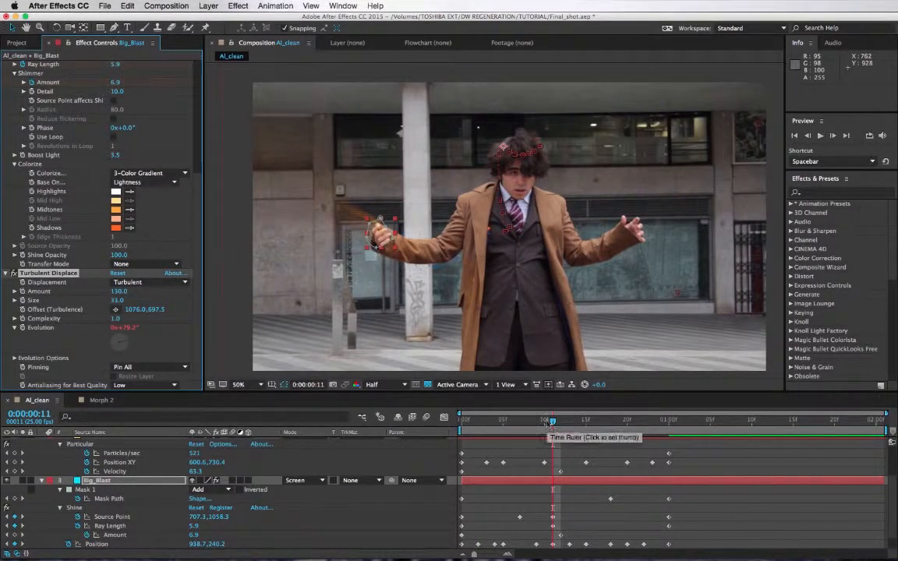
Step: Return to 0:00:00:00 and hide the mask outlines in the composition view
{"action": "left_click_drag", "start_coordinate": [553, 420], "coordinate": [455, 455]}
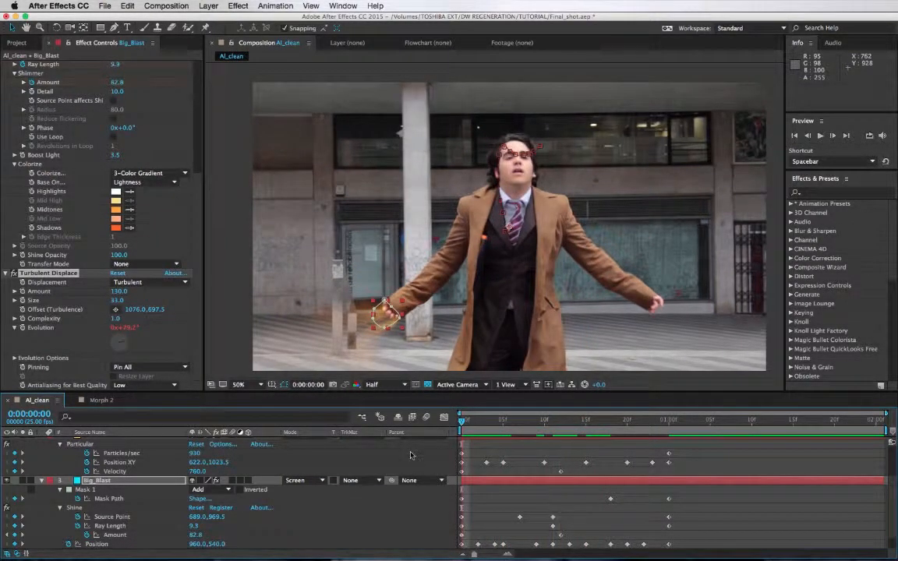
{"action": "left_click", "coordinate": [282, 385]}
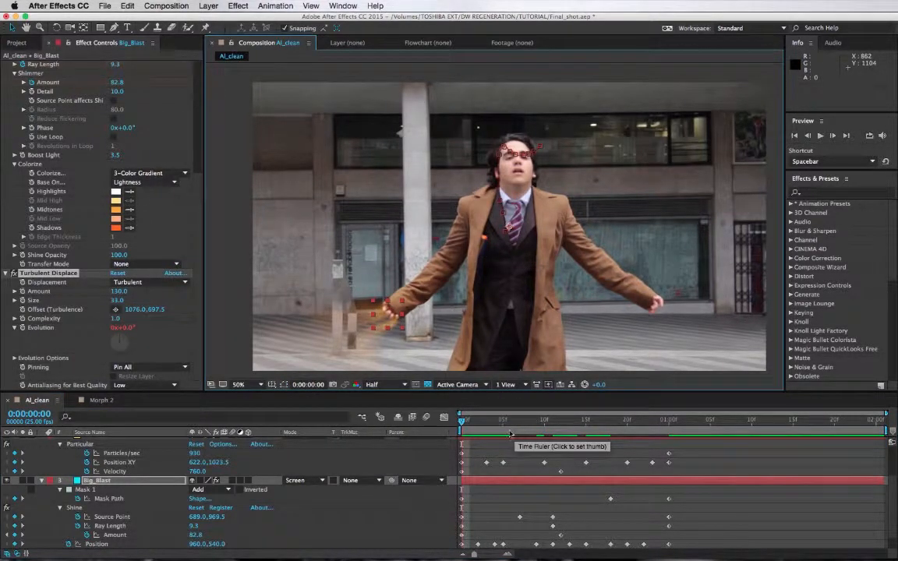
Step: Play the animation to 0:00:00:15 and review the effect settings of the Particles and Big_Blast layers
{"action": "key", "text": "space"}
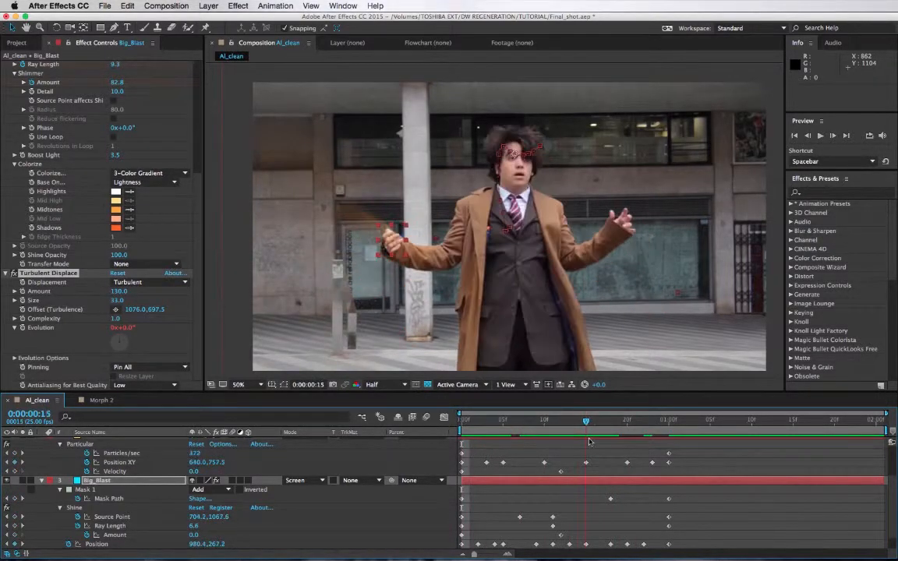
{"action": "left_click", "coordinate": [363, 341]}
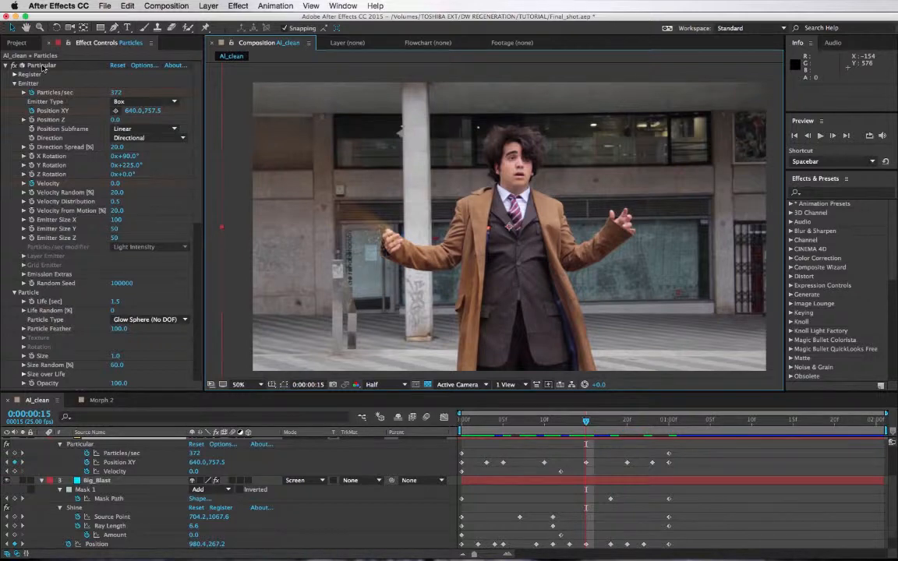
{"action": "scroll", "coordinate": [35, 211], "scroll_direction": "down", "scroll_amount": 5}
{"action": "scroll", "coordinate": [62, 132], "scroll_direction": "down", "scroll_amount": 15}
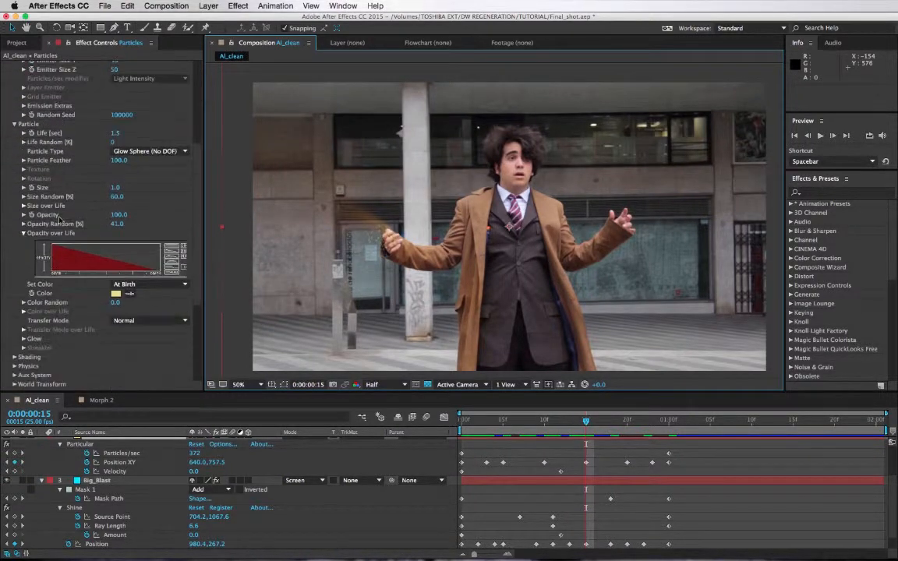
{"action": "scroll", "coordinate": [63, 236], "scroll_direction": "up", "scroll_amount": 8}
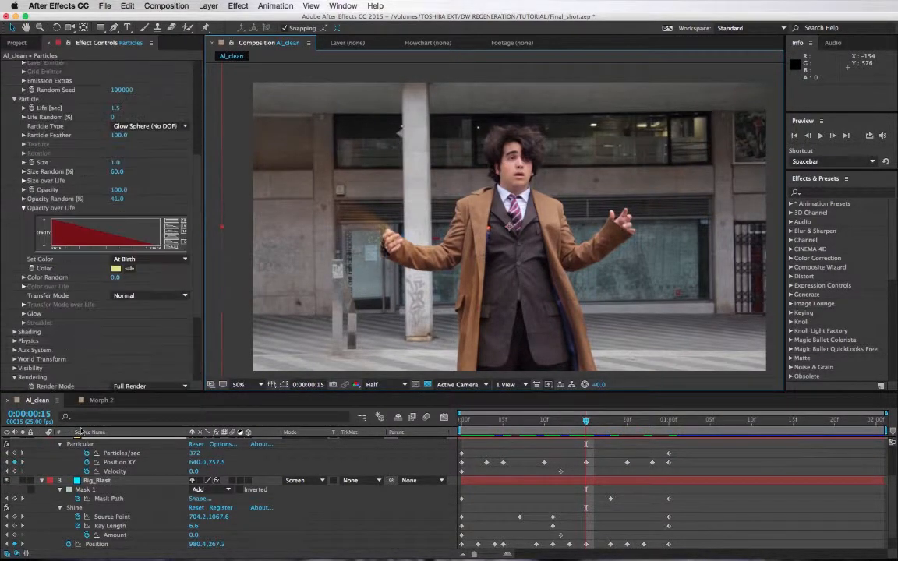
{"action": "left_click", "coordinate": [92, 481]}
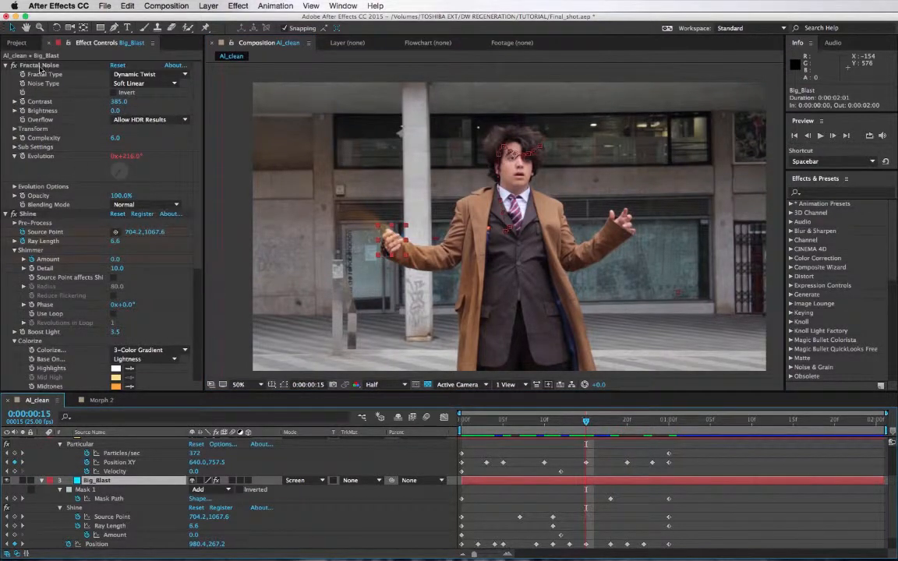
{"action": "scroll", "coordinate": [32, 241], "scroll_direction": "down", "scroll_amount": 11}
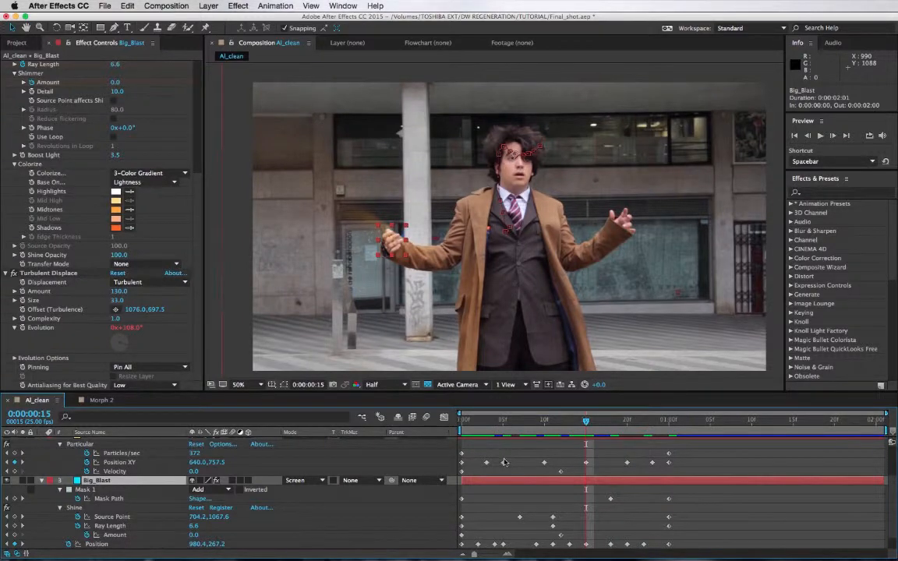
Step: Fade out Adjustment Layer 3 by keyframing its Opacity to 0% at 0:00:01:00, and scrub the timeline to check the fade
{"action": "scroll", "coordinate": [234, 468], "scroll_direction": "up", "scroll_amount": 3}
{"action": "left_click", "coordinate": [92, 451]}
{"action": "left_click", "coordinate": [397, 417]}
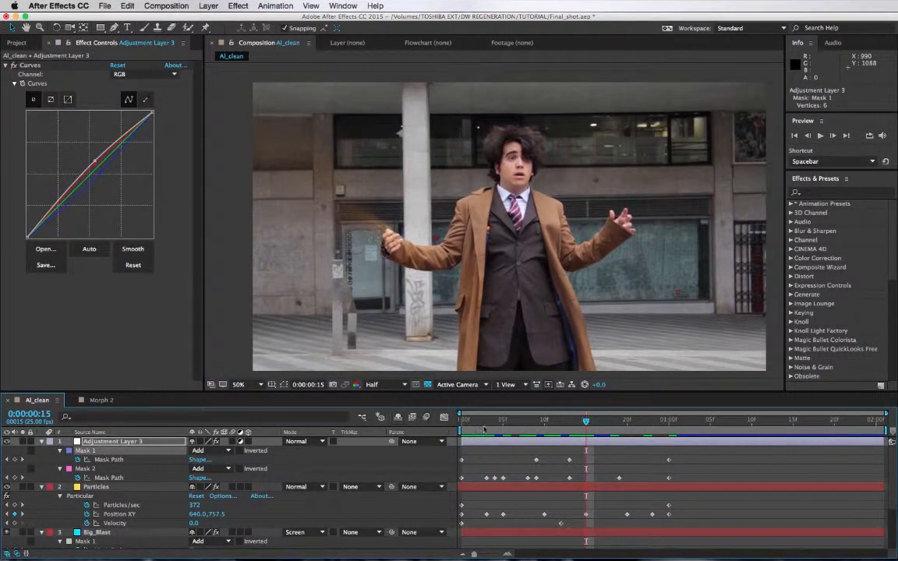
{"action": "key", "text": "t"}
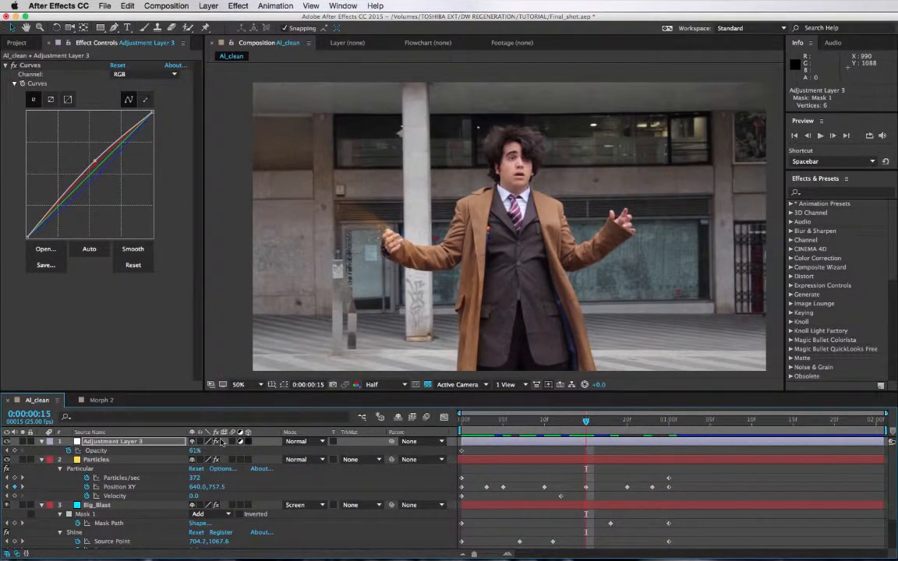
{"action": "left_click", "coordinate": [667, 422]}
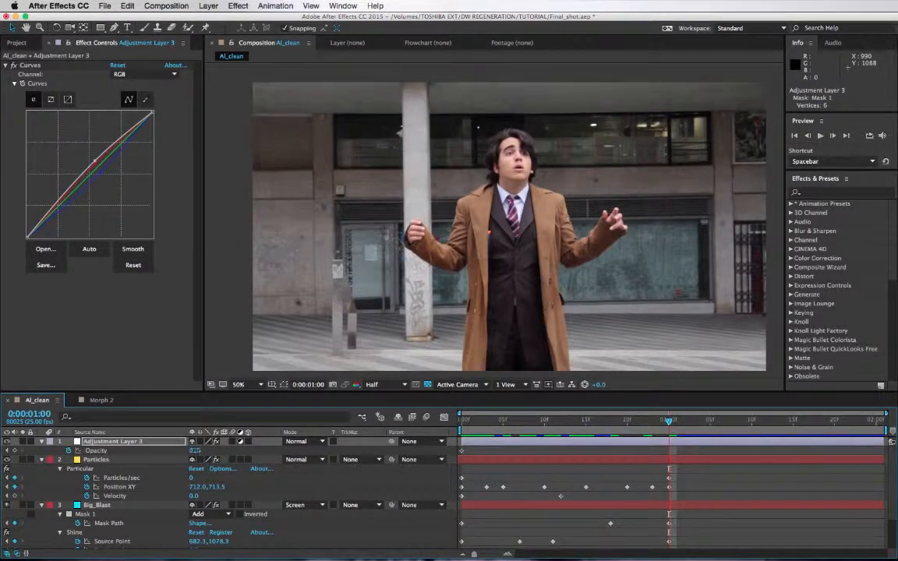
{"action": "left_click_drag", "start_coordinate": [197, 450], "coordinate": [145, 451]}
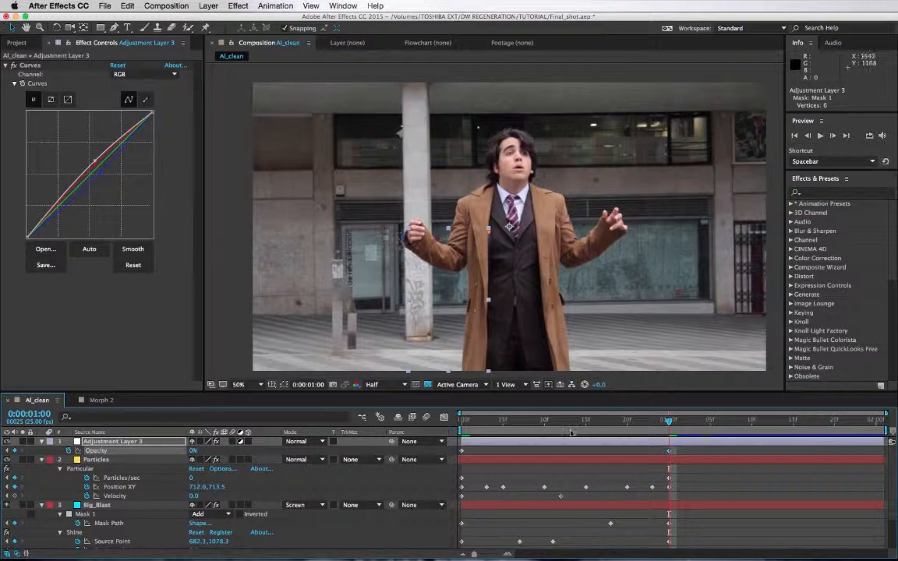
{"action": "left_click_drag", "start_coordinate": [571, 432], "coordinate": [668, 499]}
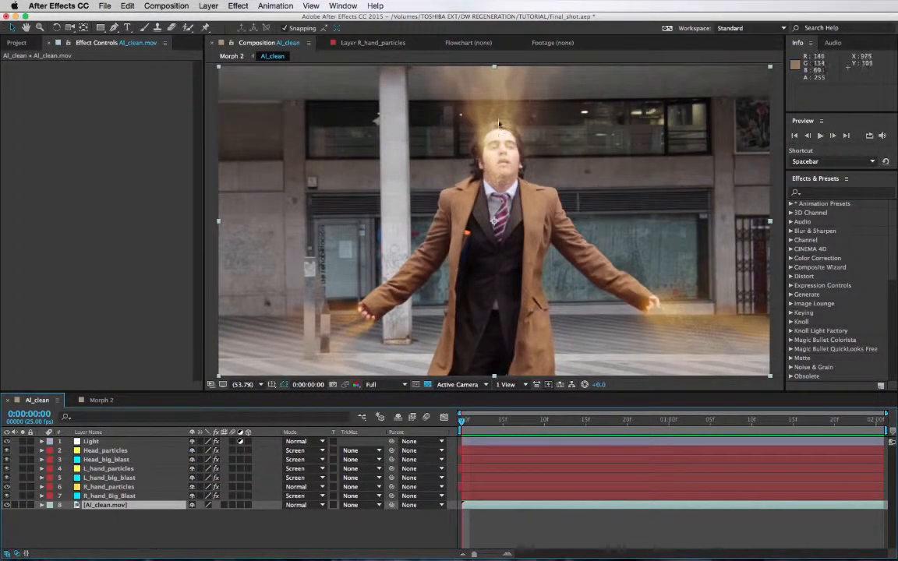
Step: Review the Light layer and the particle and blast layers for the head, left hand and right hand one after another
{"action": "left_click", "coordinate": [99, 442]}
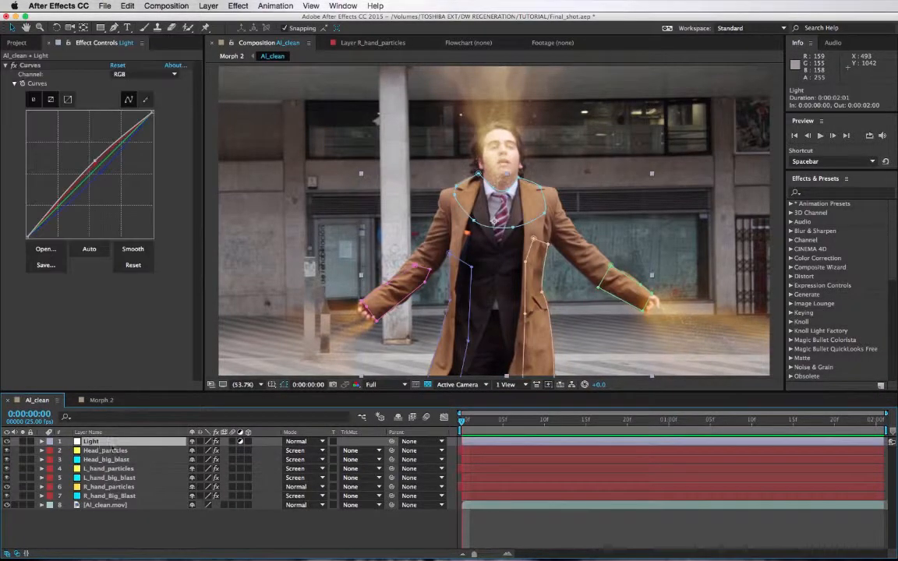
{"action": "left_click", "coordinate": [113, 450]}
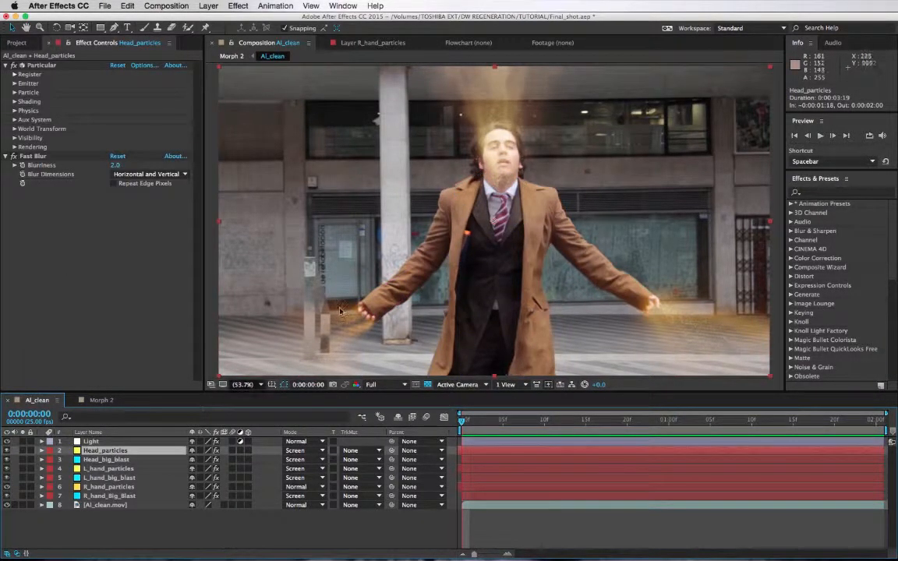
{"action": "left_click", "coordinate": [106, 461]}
{"action": "left_click", "coordinate": [107, 469]}
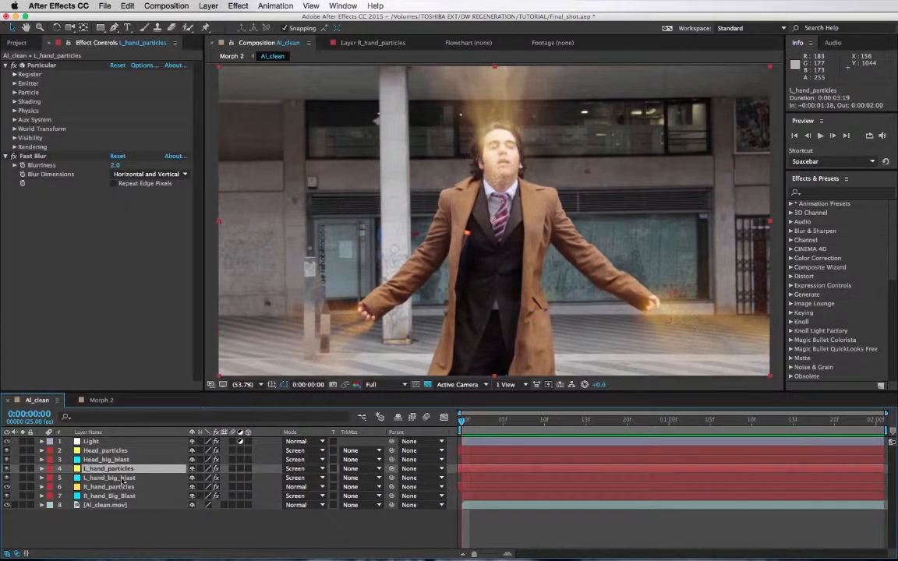
{"action": "left_click", "coordinate": [122, 477]}
{"action": "left_click", "coordinate": [121, 487]}
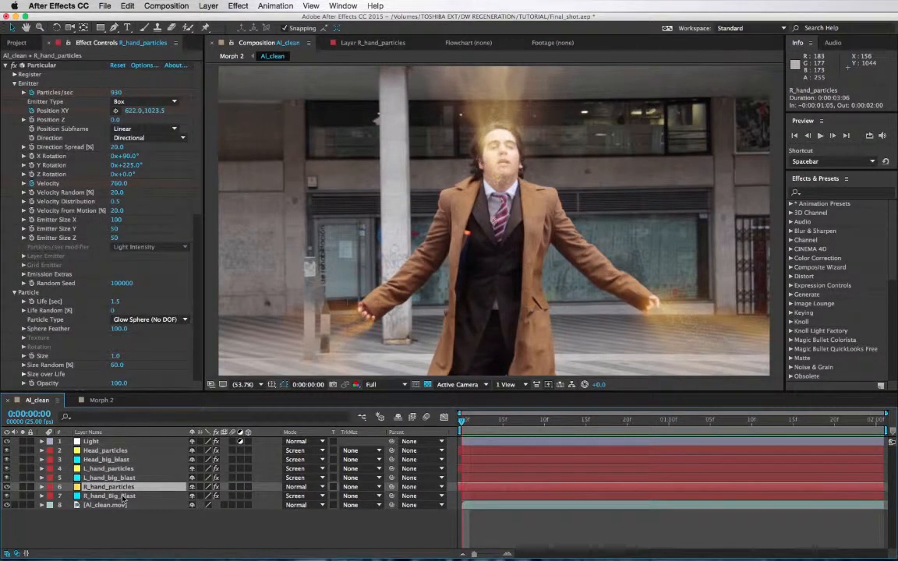
{"action": "left_click", "coordinate": [122, 496]}
{"action": "left_click", "coordinate": [155, 530]}
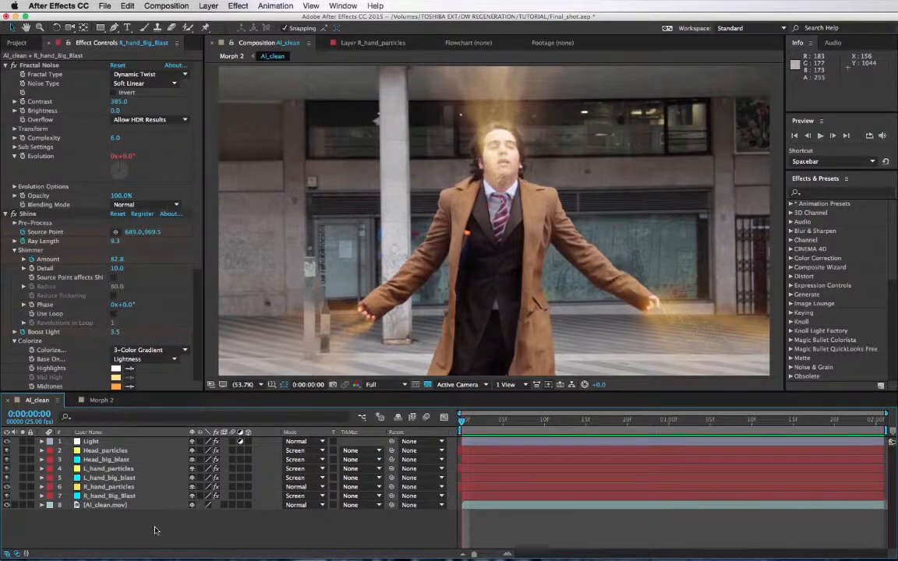
Step: Play the complete regeneration blast and go to 0:00:00:07
{"action": "key", "text": "space"}
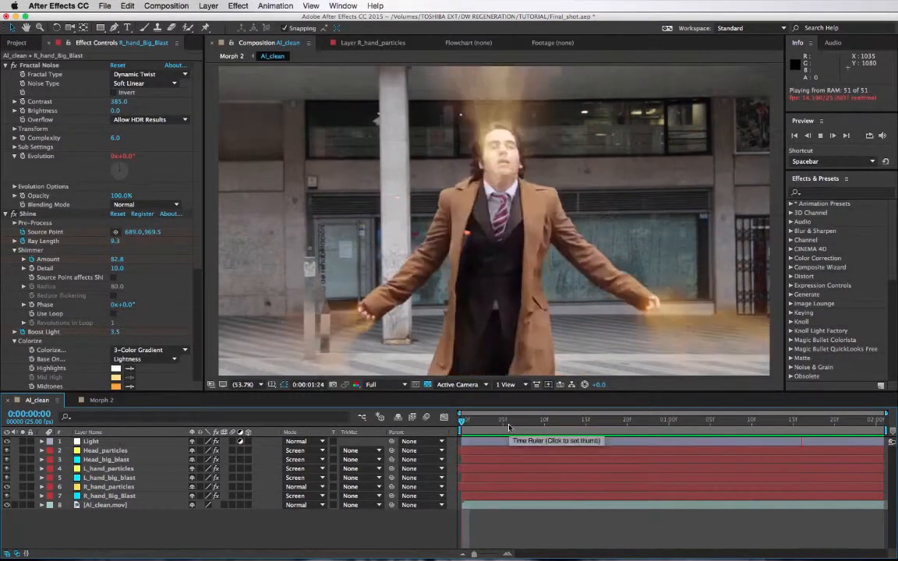
{"action": "left_click", "coordinate": [508, 420]}
{"action": "key", "text": "space"}
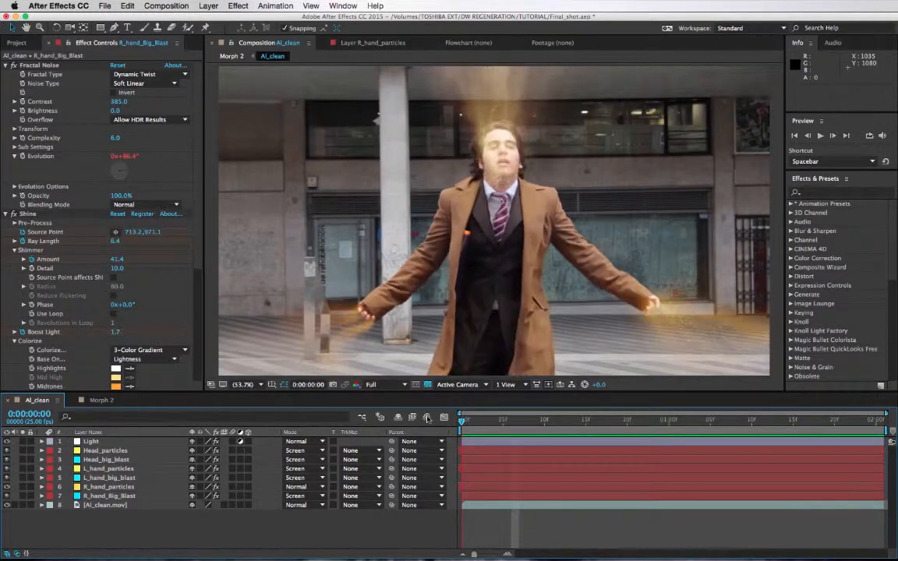
{"action": "key", "text": "Page_Down"}
Step: Inspect R_hand_particles up close at 0:00:00:07, including its motion blur settings, and compare the look with Fast Blur off
{"action": "left_click", "coordinate": [126, 488]}
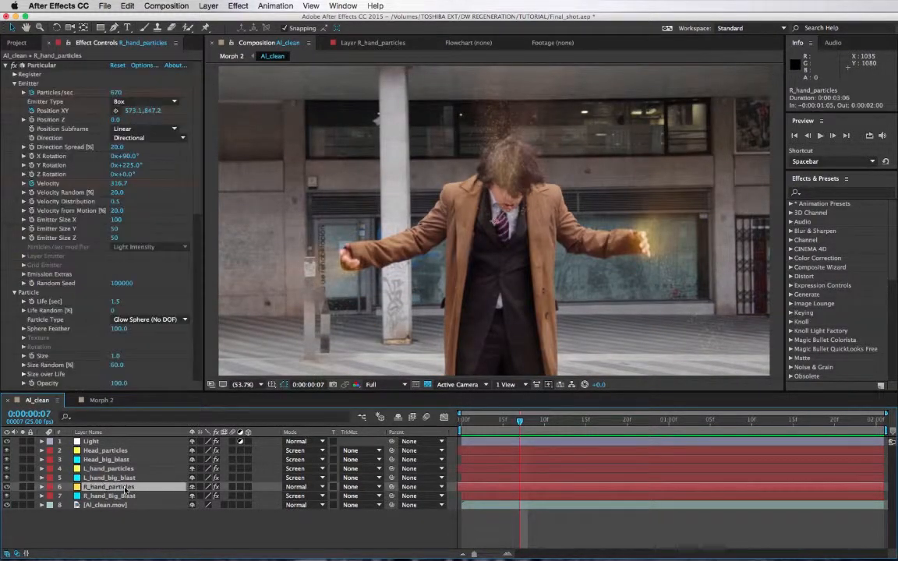
{"action": "key", "text": "slash"}
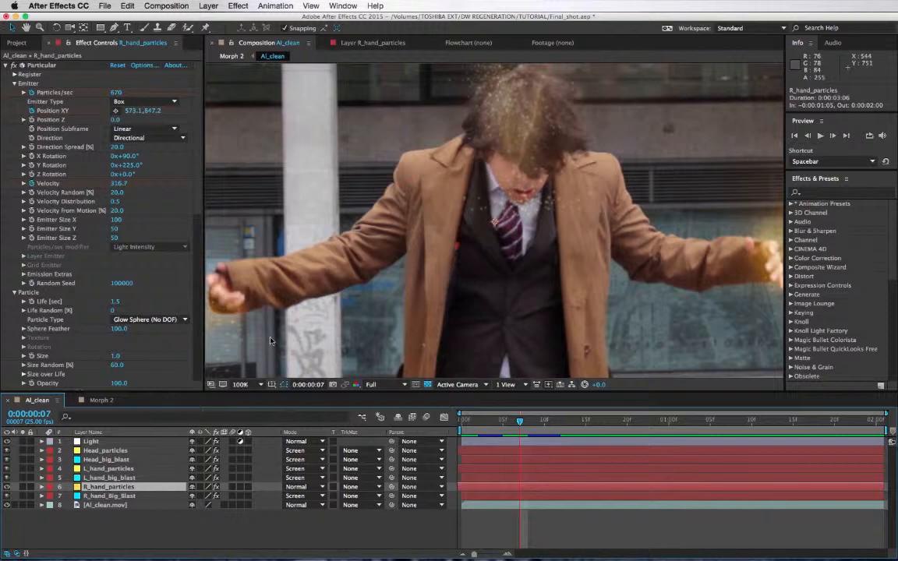
{"action": "left_click_drag", "start_coordinate": [226, 328], "coordinate": [395, 258]}
{"action": "key", "text": "period"}
{"action": "key", "text": "v"}
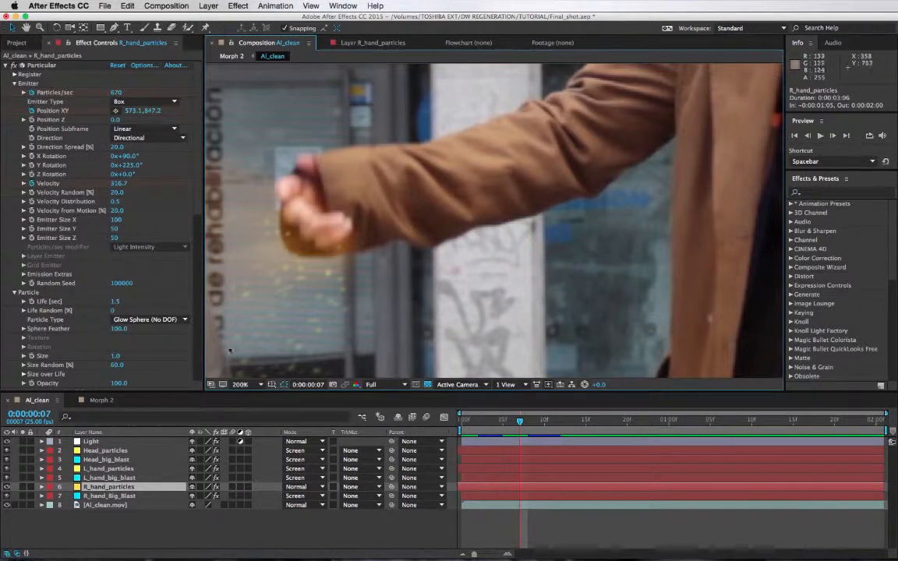
{"action": "scroll", "coordinate": [179, 194], "scroll_direction": "down", "scroll_amount": 15}
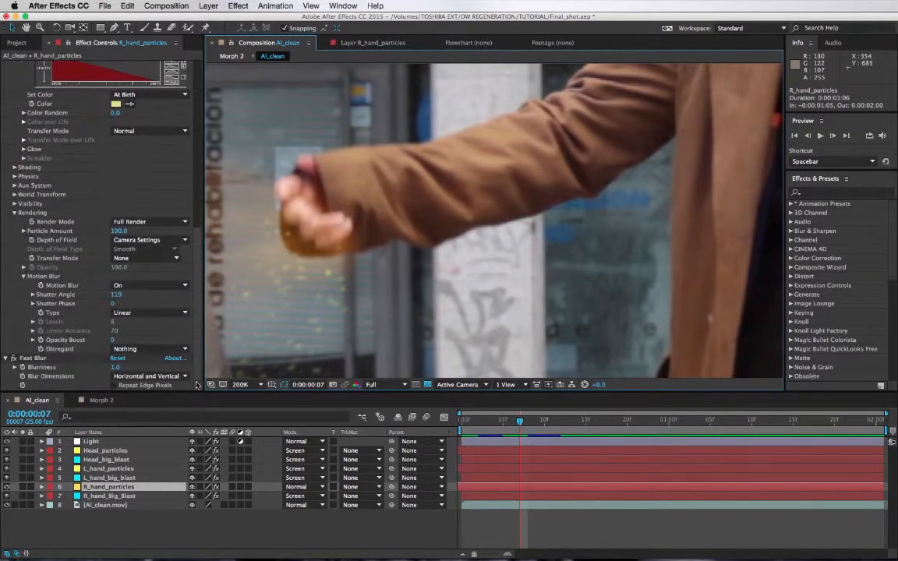
{"action": "left_click", "coordinate": [35, 358]}
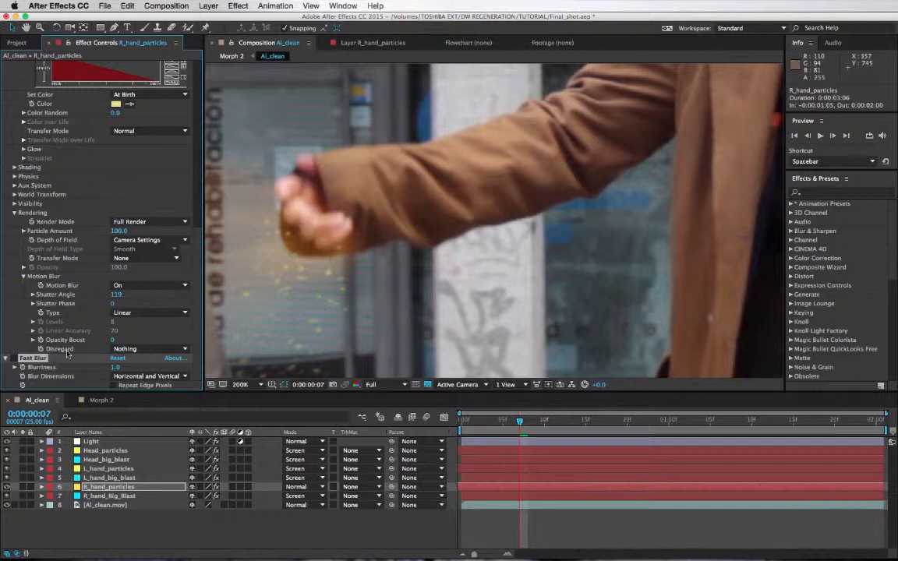
Step: Check the right-hand particles with Fast Blur on at 0:00:00:20, and examine the head blast at 0:00:00:00
{"action": "left_click", "coordinate": [627, 423]}
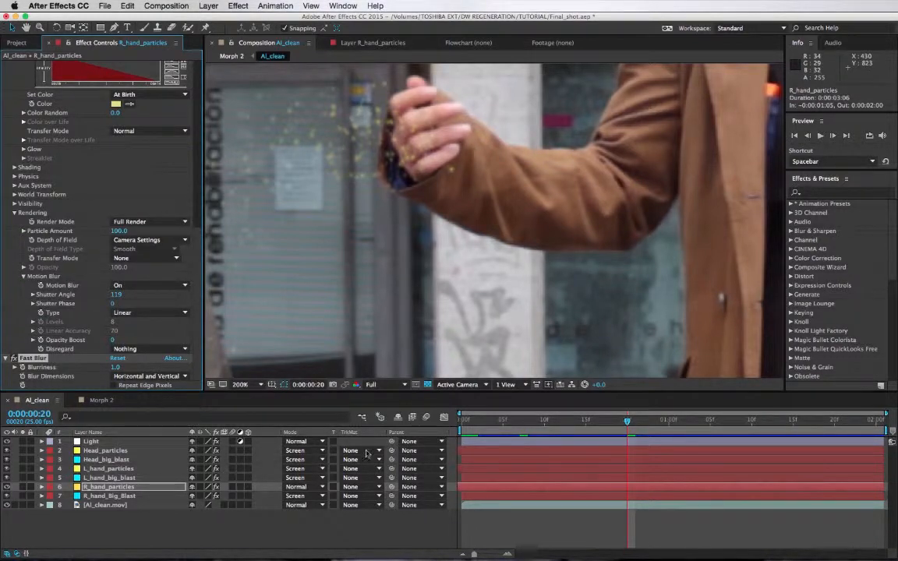
{"action": "scroll", "coordinate": [551, 241], "scroll_direction": "down", "scroll_amount": 2}
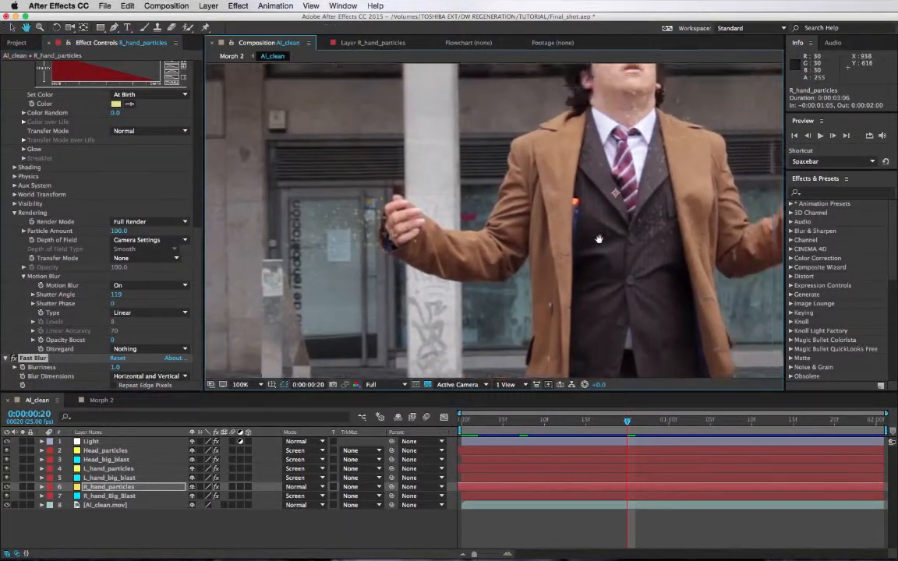
{"action": "key", "text": "space"}
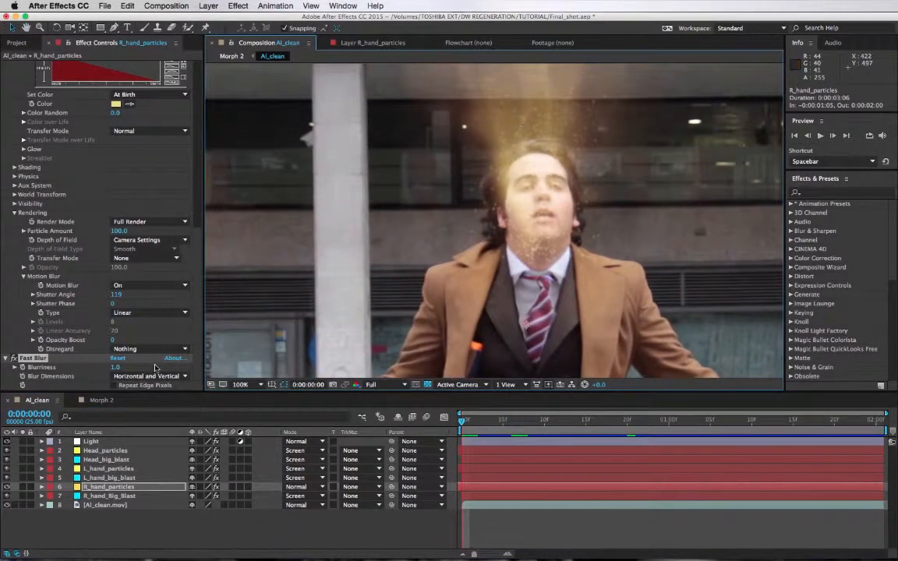
Step: Open the Morph 2 composition and step through the cut from Pre-comp 1 to Al_clean between 0:00:08:06 and 0:00:08:08
{"action": "left_click", "coordinate": [101, 401]}
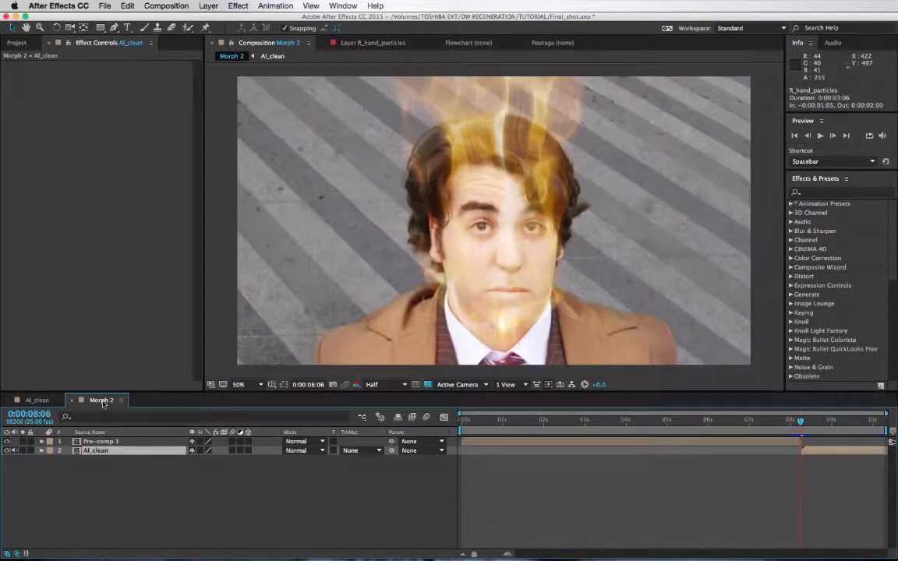
{"action": "key", "text": "Page_Down"}
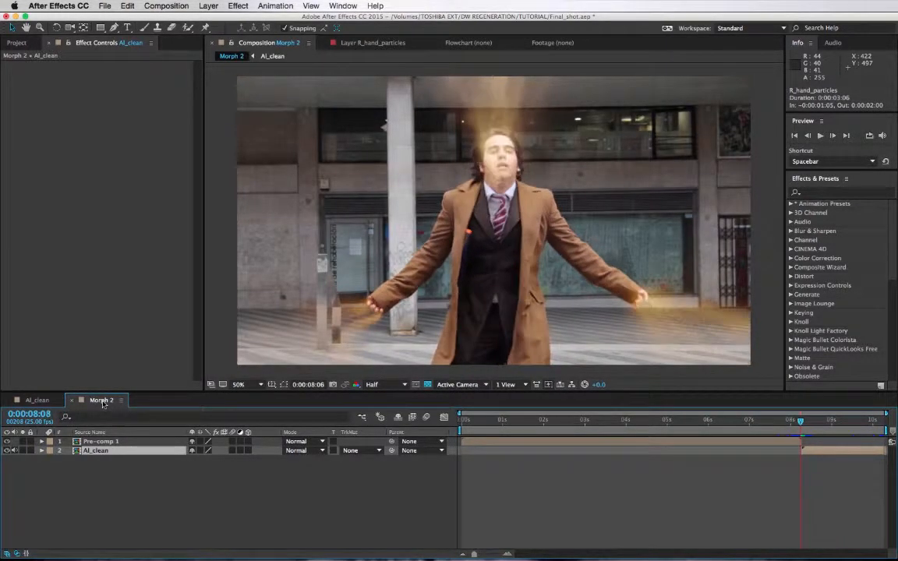
{"action": "key", "text": "Page_Up"}
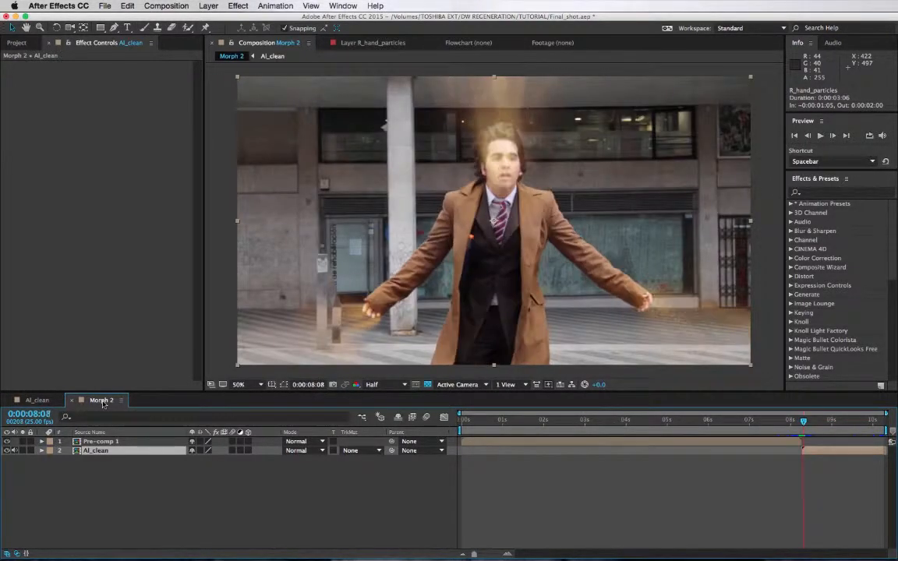
{"action": "key", "text": "space"}
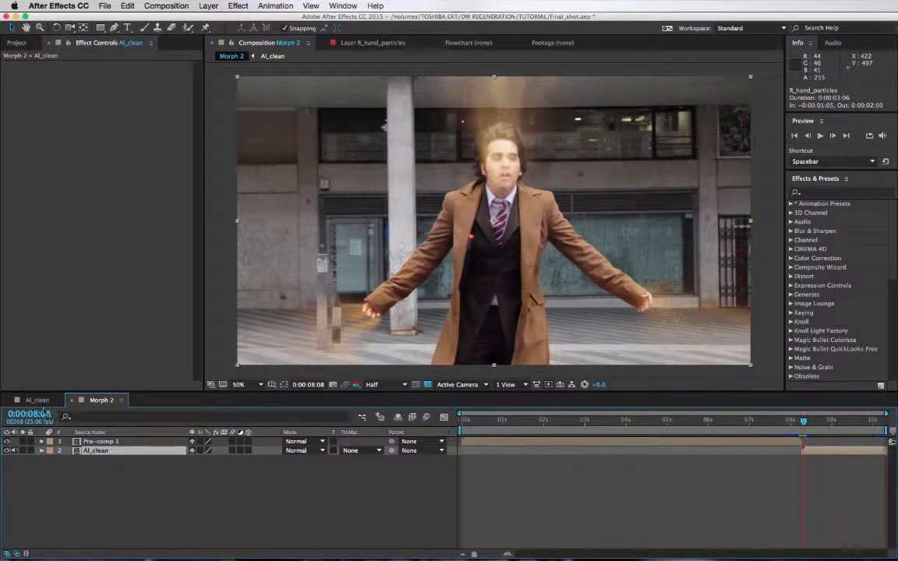
Step: Return to the Al_clean composition, fit the frame to the viewer, and reveal the keyframes of R_hand_Big_Blast
{"action": "left_click", "coordinate": [39, 401]}
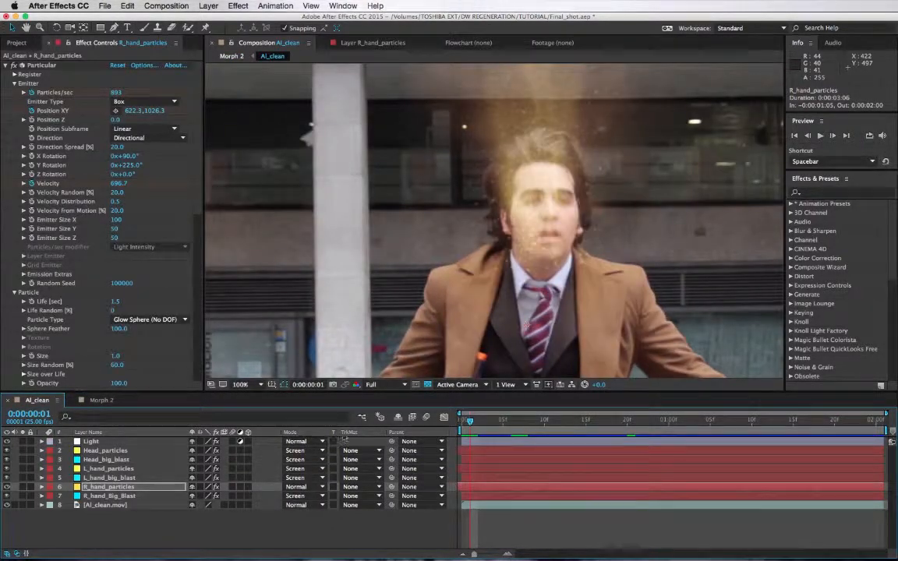
{"action": "left_click", "coordinate": [240, 389]}
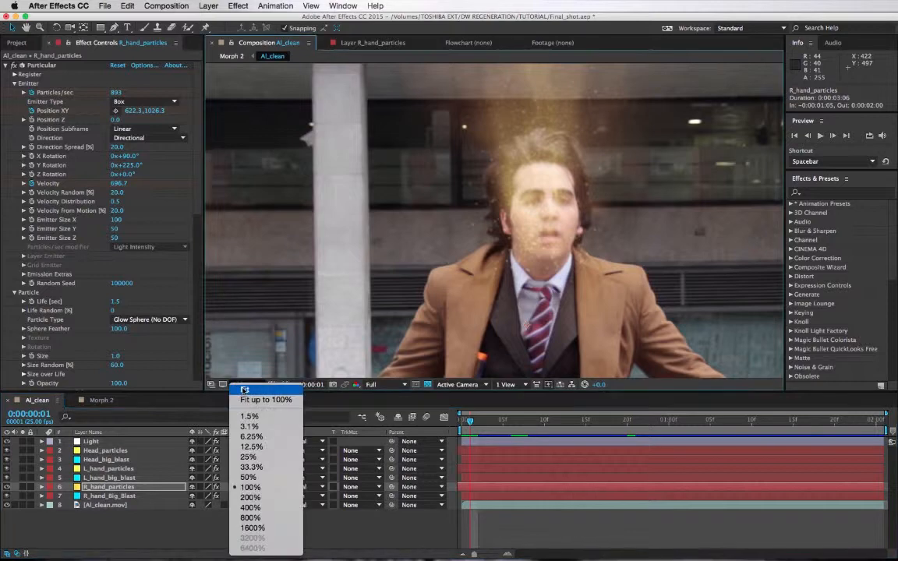
{"action": "left_click", "coordinate": [243, 390]}
{"action": "left_click", "coordinate": [105, 497]}
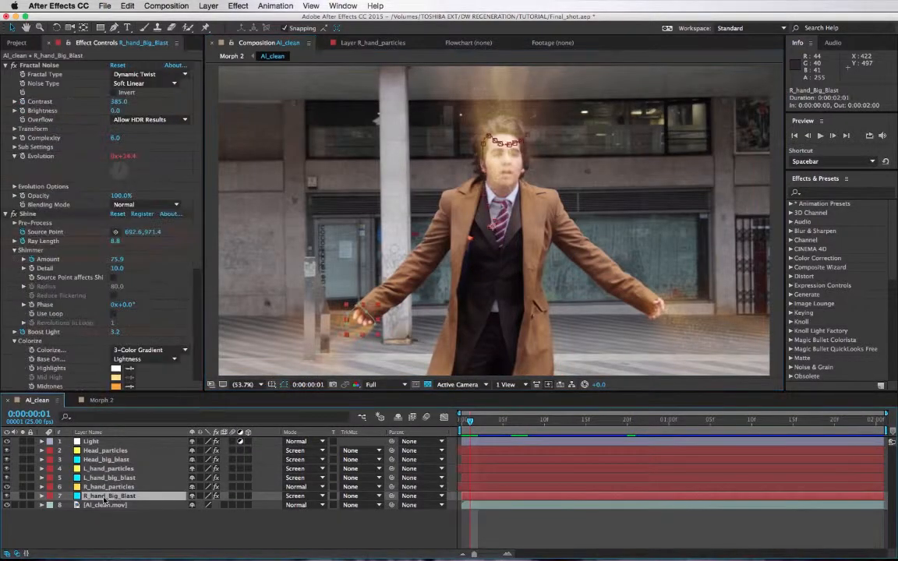
{"action": "key", "text": "u"}
{"action": "scroll", "coordinate": [114, 491], "scroll_direction": "down", "scroll_amount": 4}
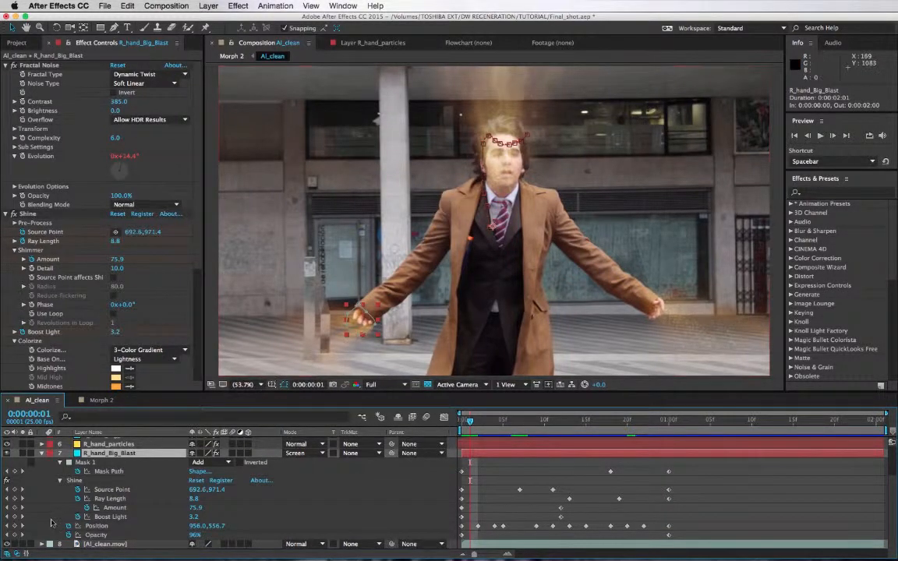
Step: Examine R_hand_Big_Blast's Shine Boost Light keyframes at 0:00:00:02 and collapse the layer's properties
{"action": "key", "text": "Page_Down"}
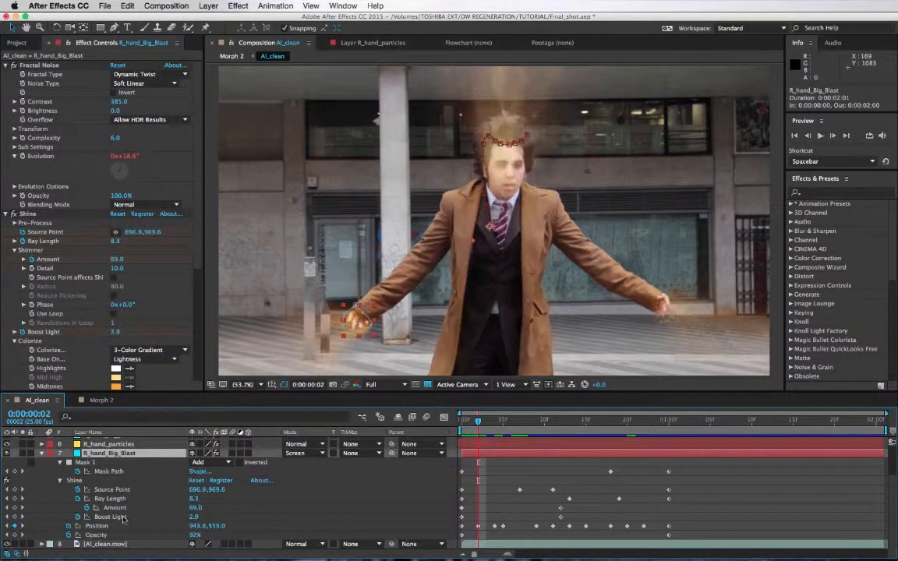
{"action": "left_click", "coordinate": [121, 517]}
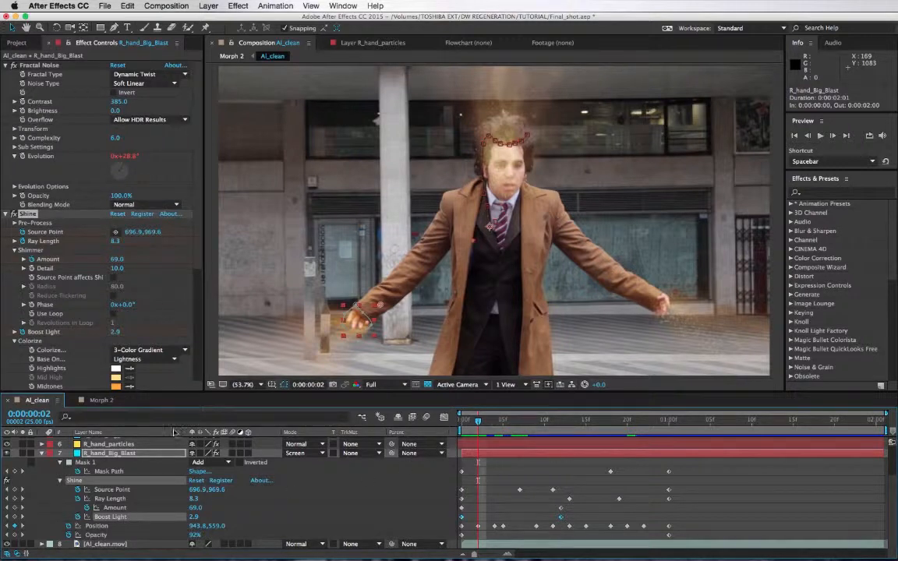
{"action": "left_click", "coordinate": [247, 385]}
{"action": "left_click", "coordinate": [254, 387]}
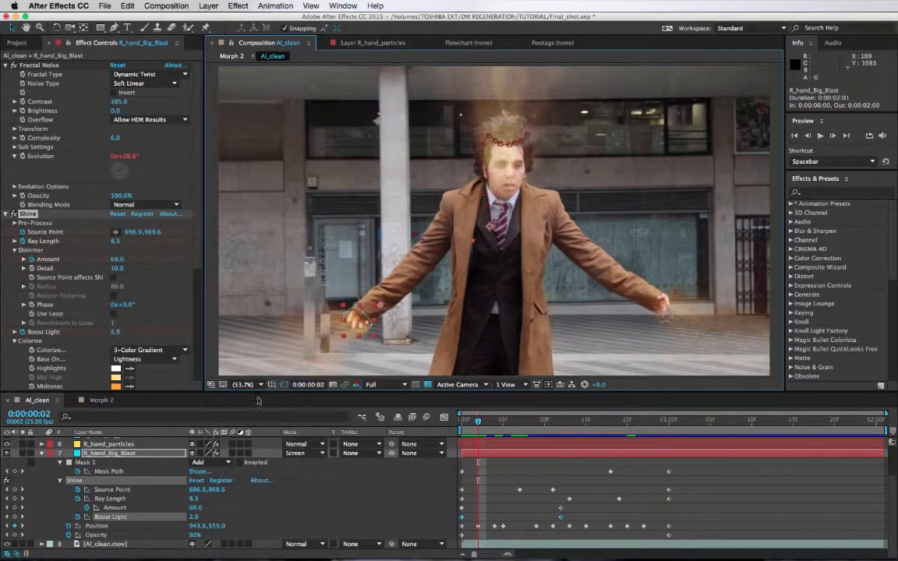
{"action": "left_click", "coordinate": [42, 453]}
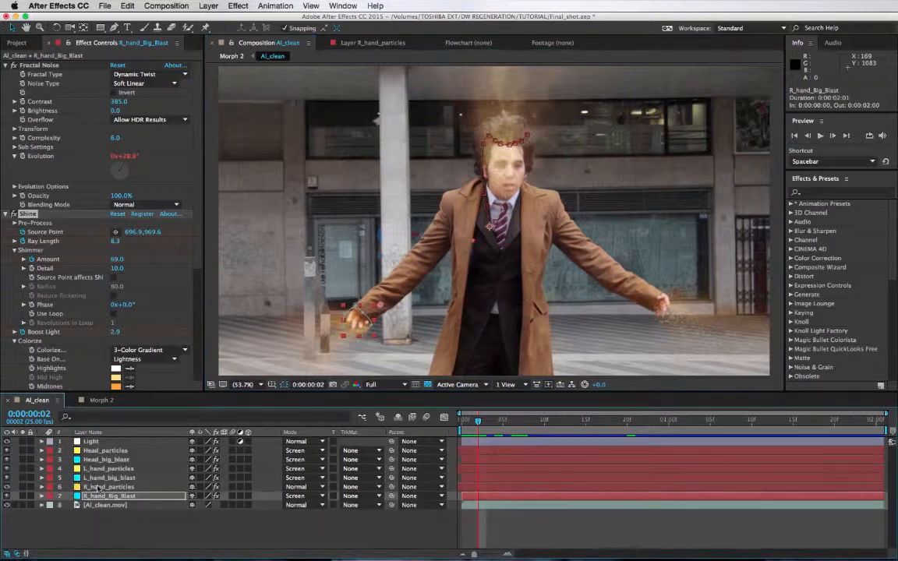